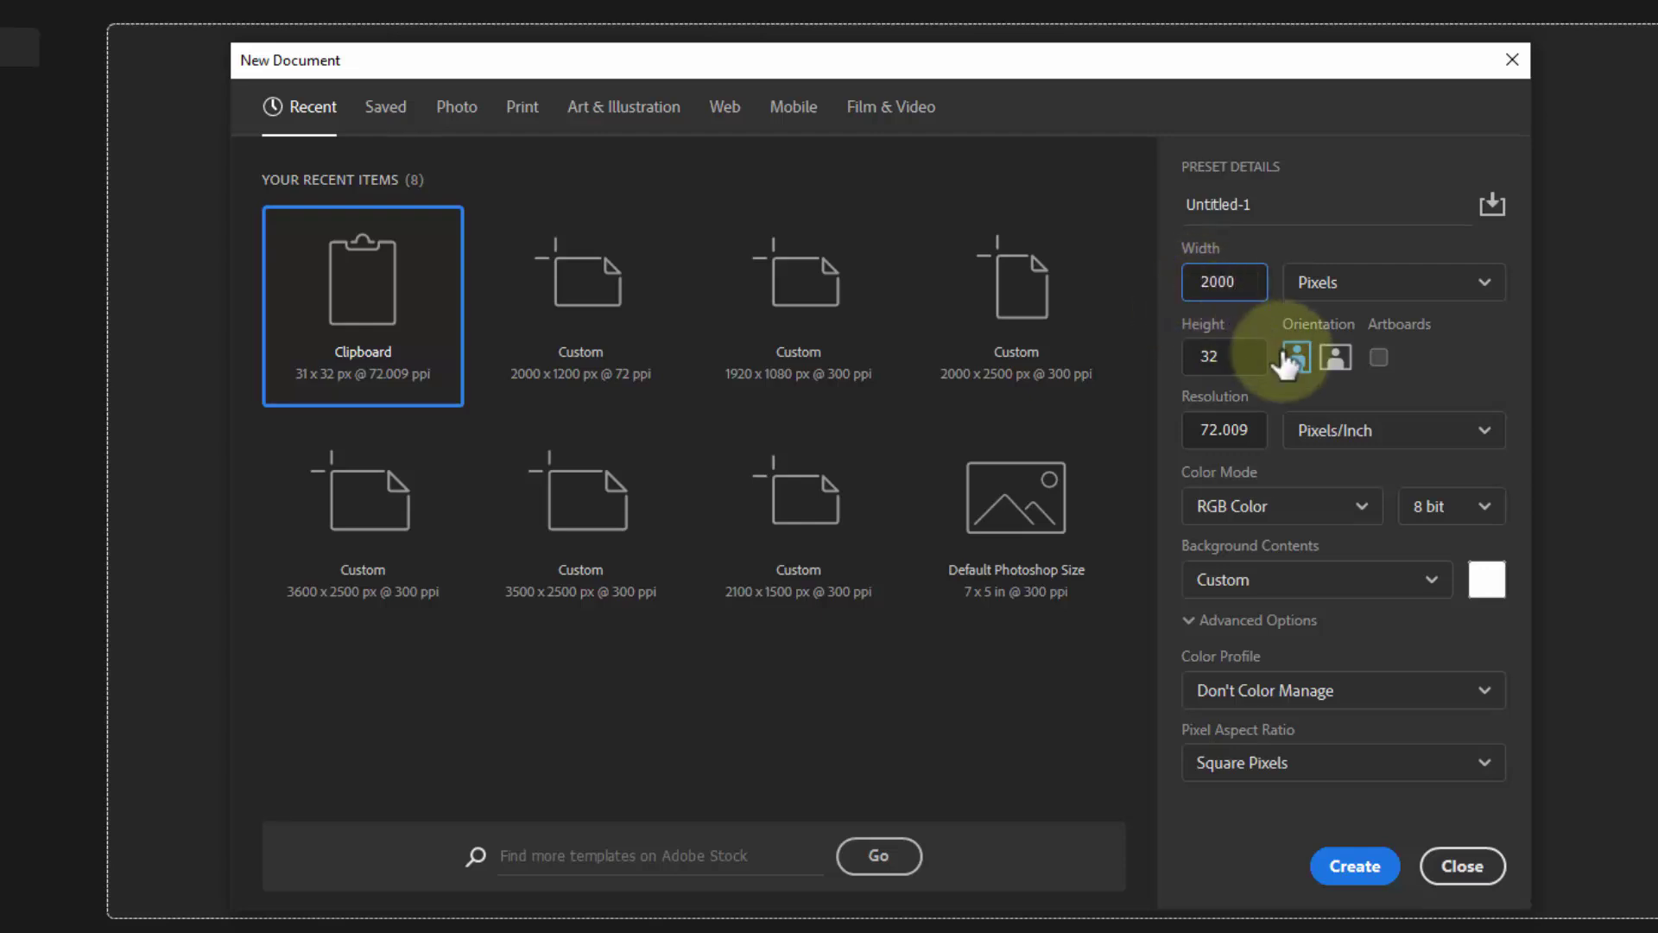
Step: Set the new document's height to 1200 px, resolution to 72 and color profile to sRGB IEC61966-2.1, and create it
{"action": "left_click", "coordinate": [1180, 358]}
{"action": "type", "text": "1"}
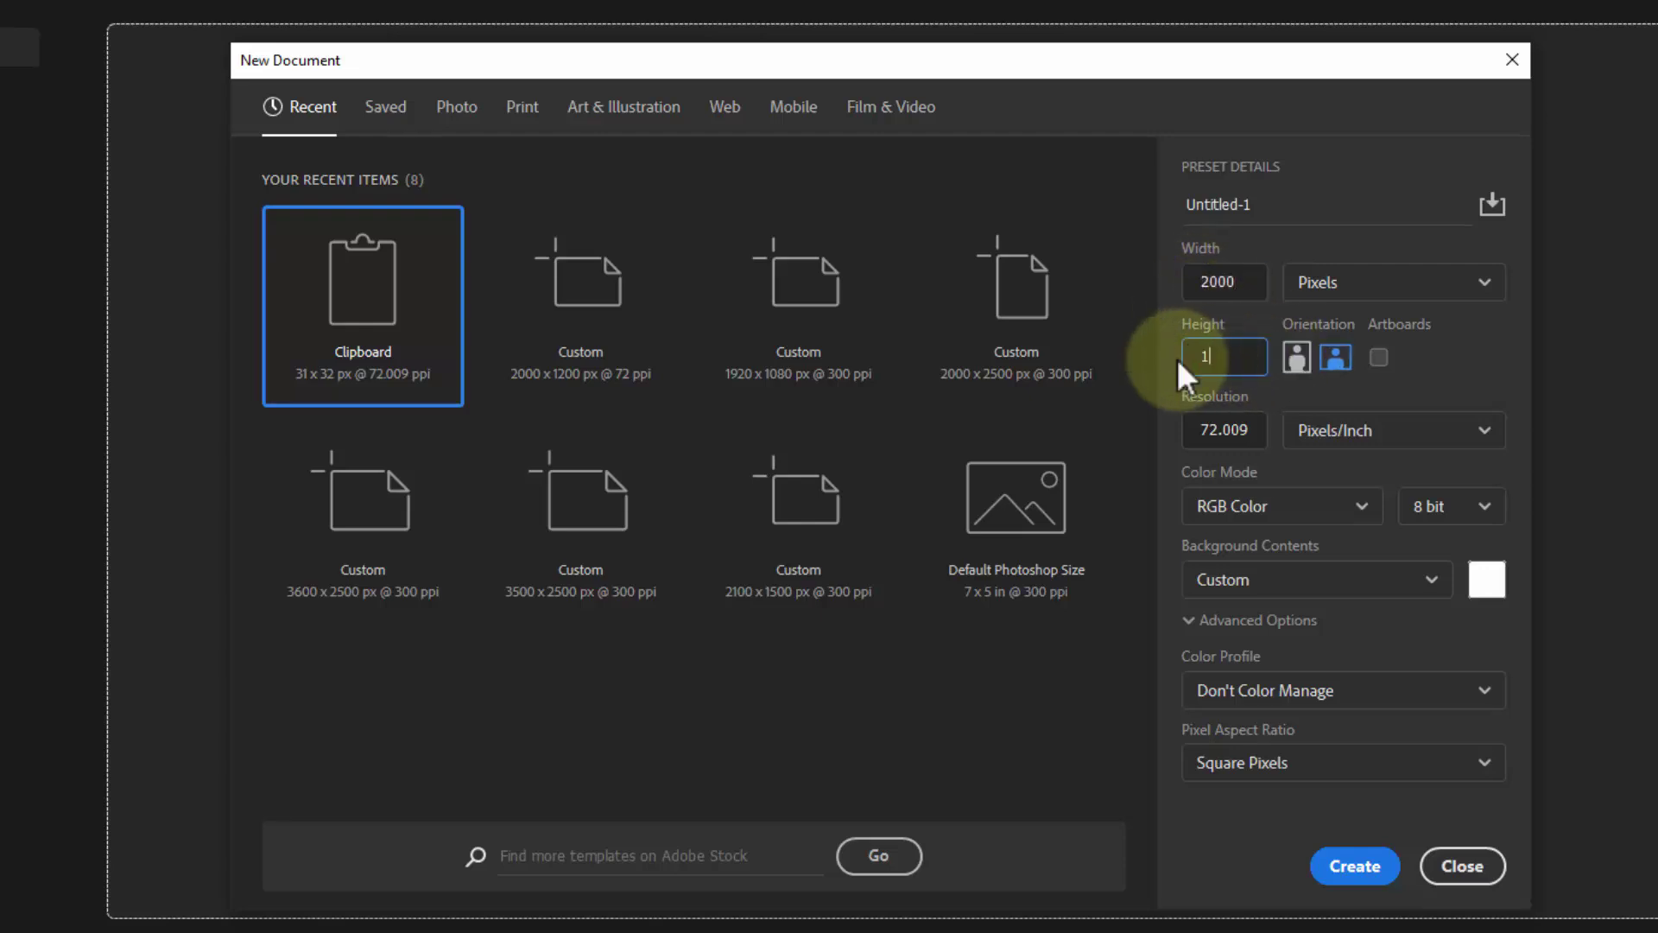
{"action": "type", "text": "200"}
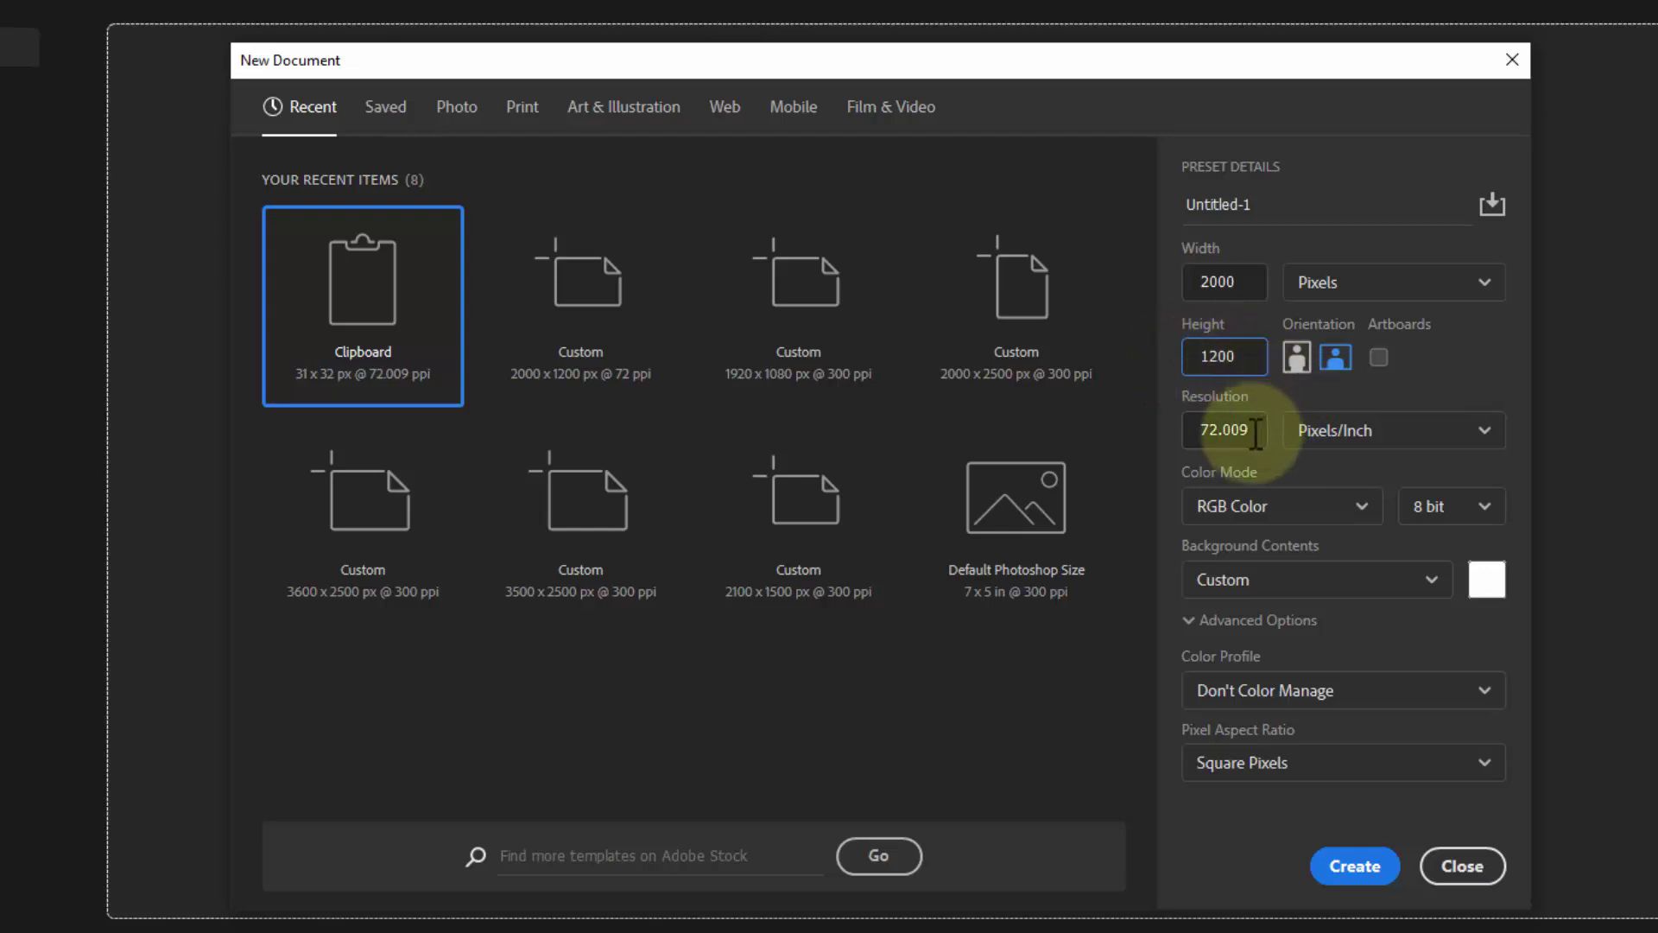
{"action": "left_click_drag", "start_coordinate": [1254, 432], "coordinate": [1187, 442]}
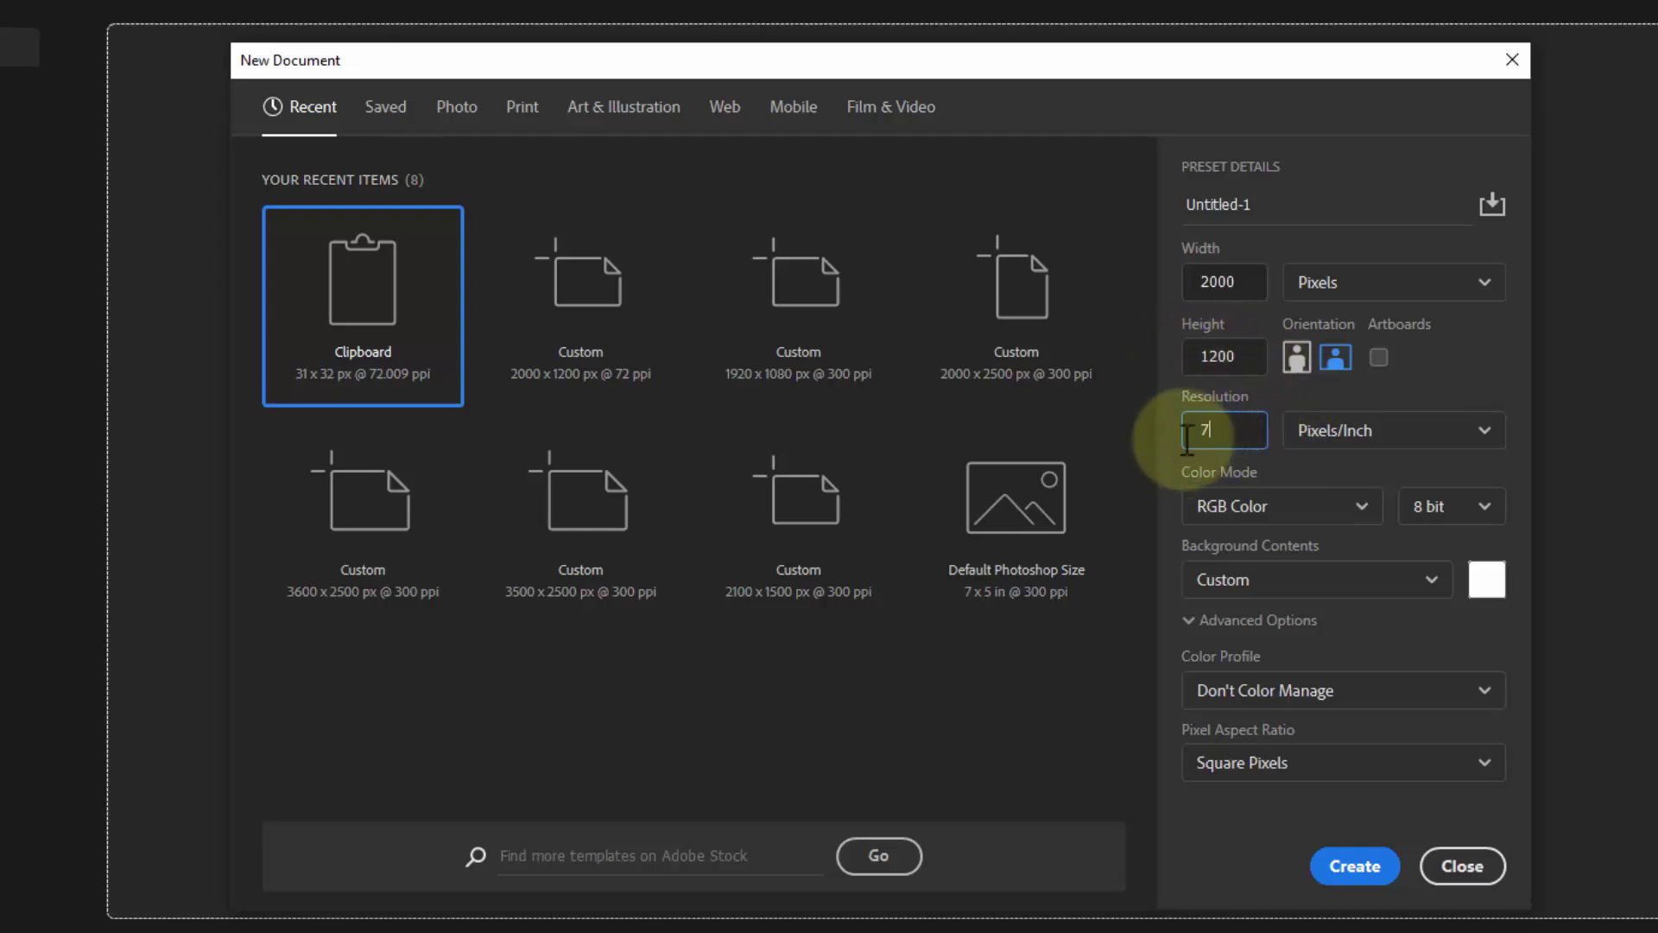
{"action": "left_click", "coordinate": [1315, 695]}
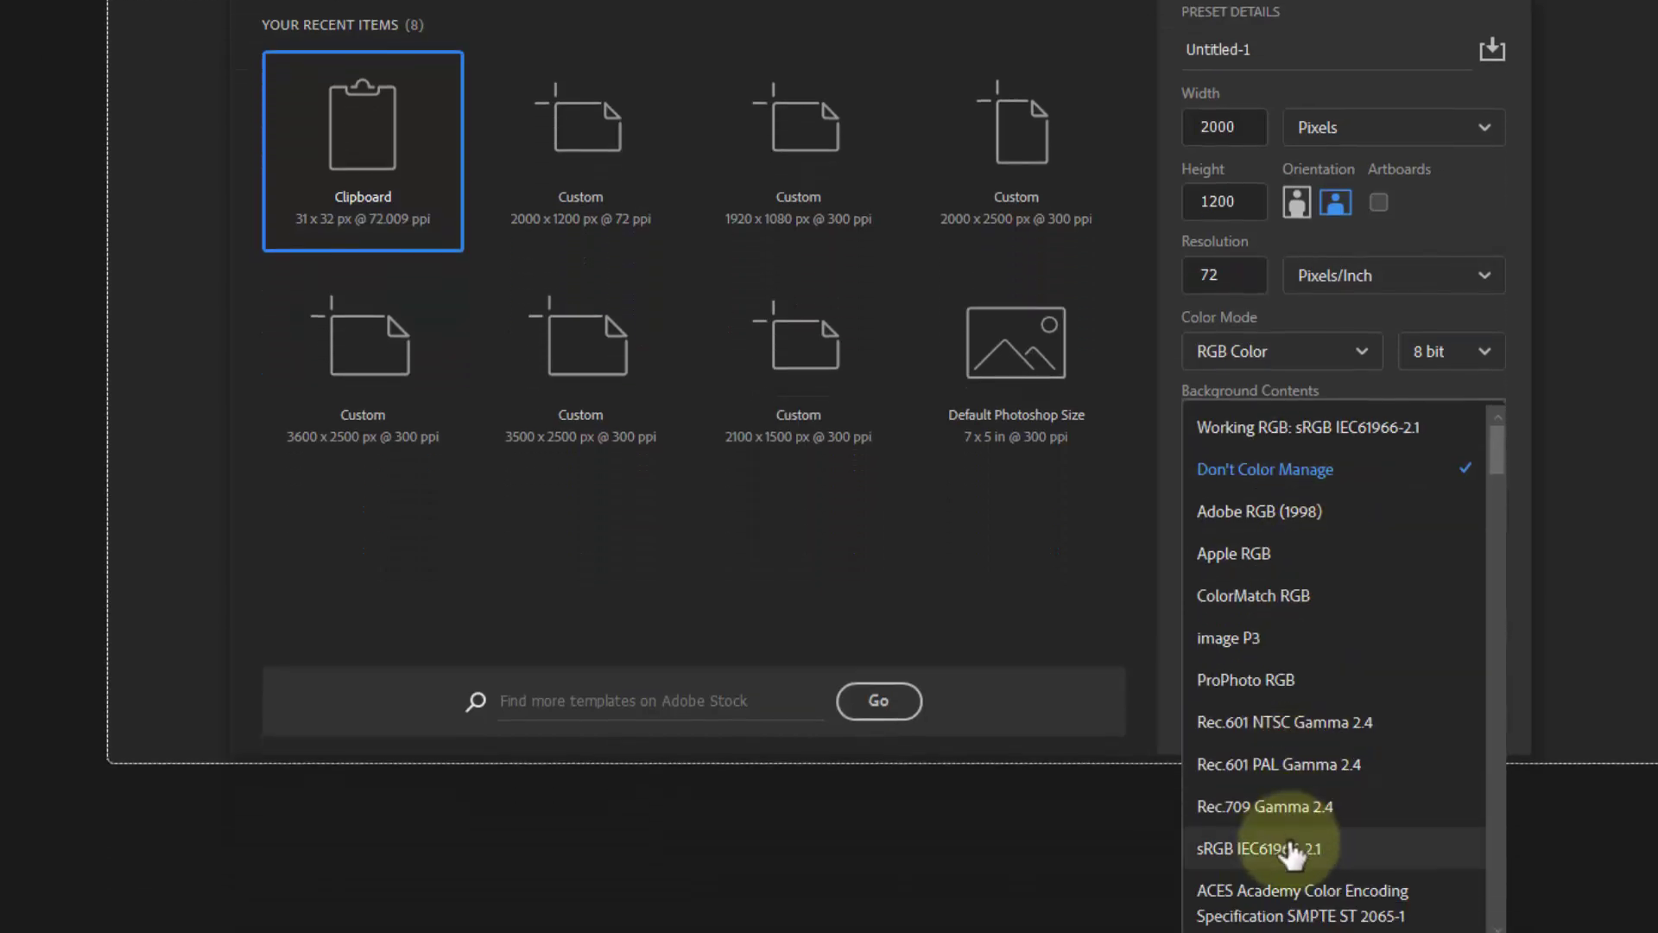
{"action": "left_click", "coordinate": [1209, 929]}
{"action": "left_click", "coordinate": [1314, 835]}
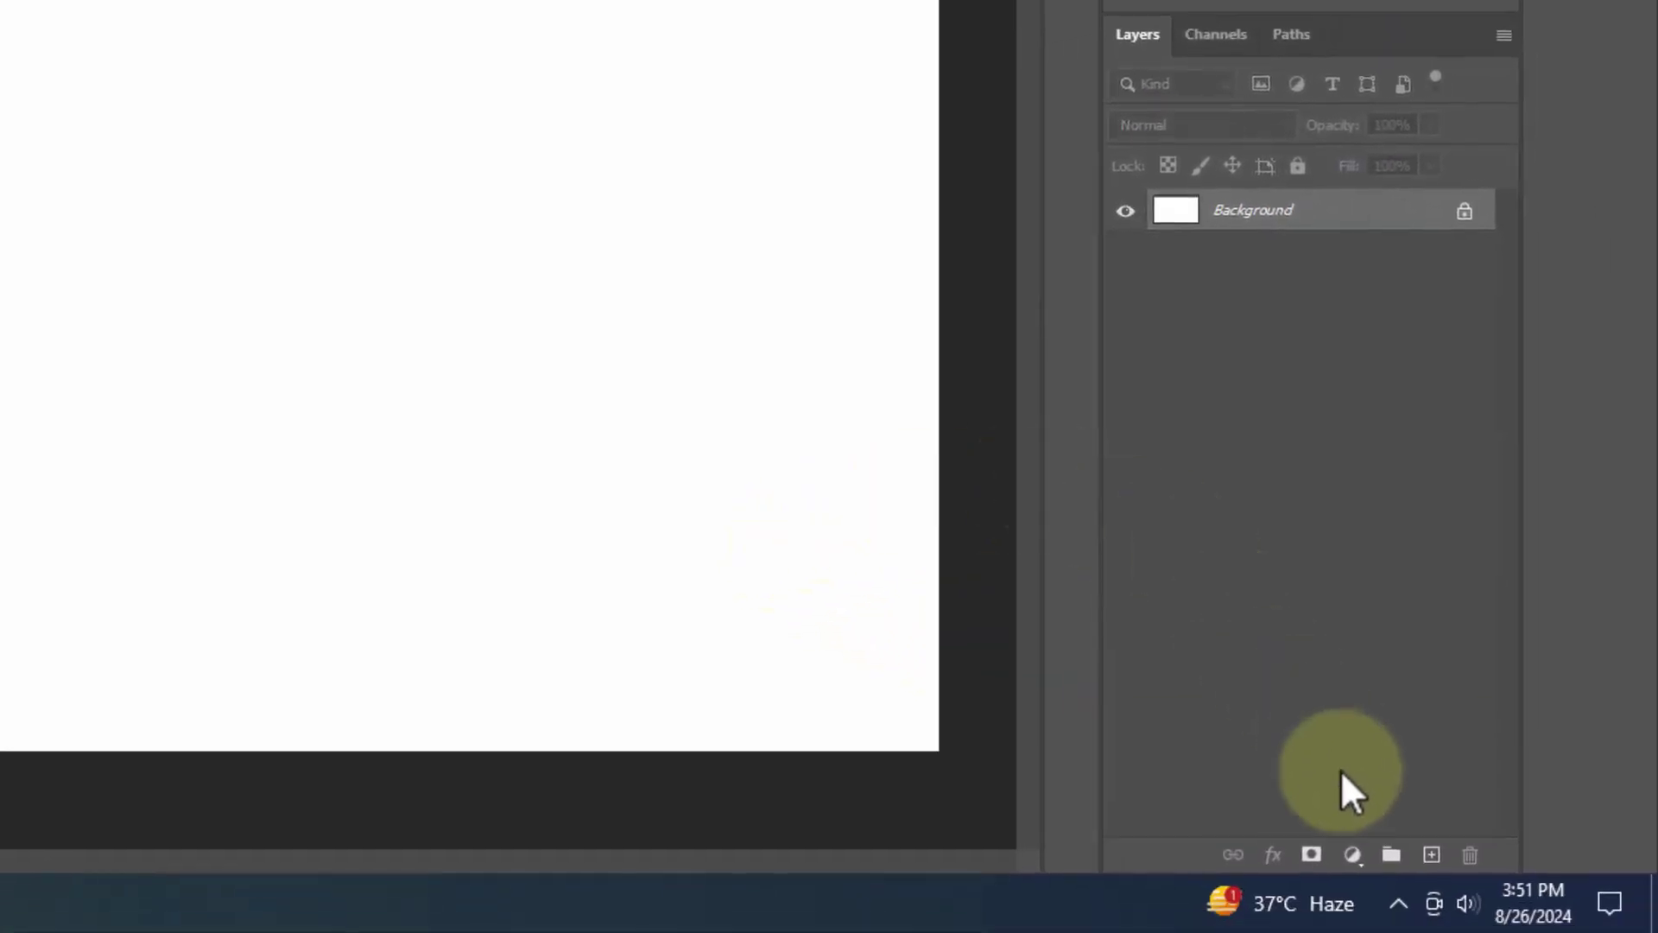
Step: Add a gradient fill layer using the Green_31 preset from the Greens gradient presets
{"action": "left_click", "coordinate": [1352, 854]}
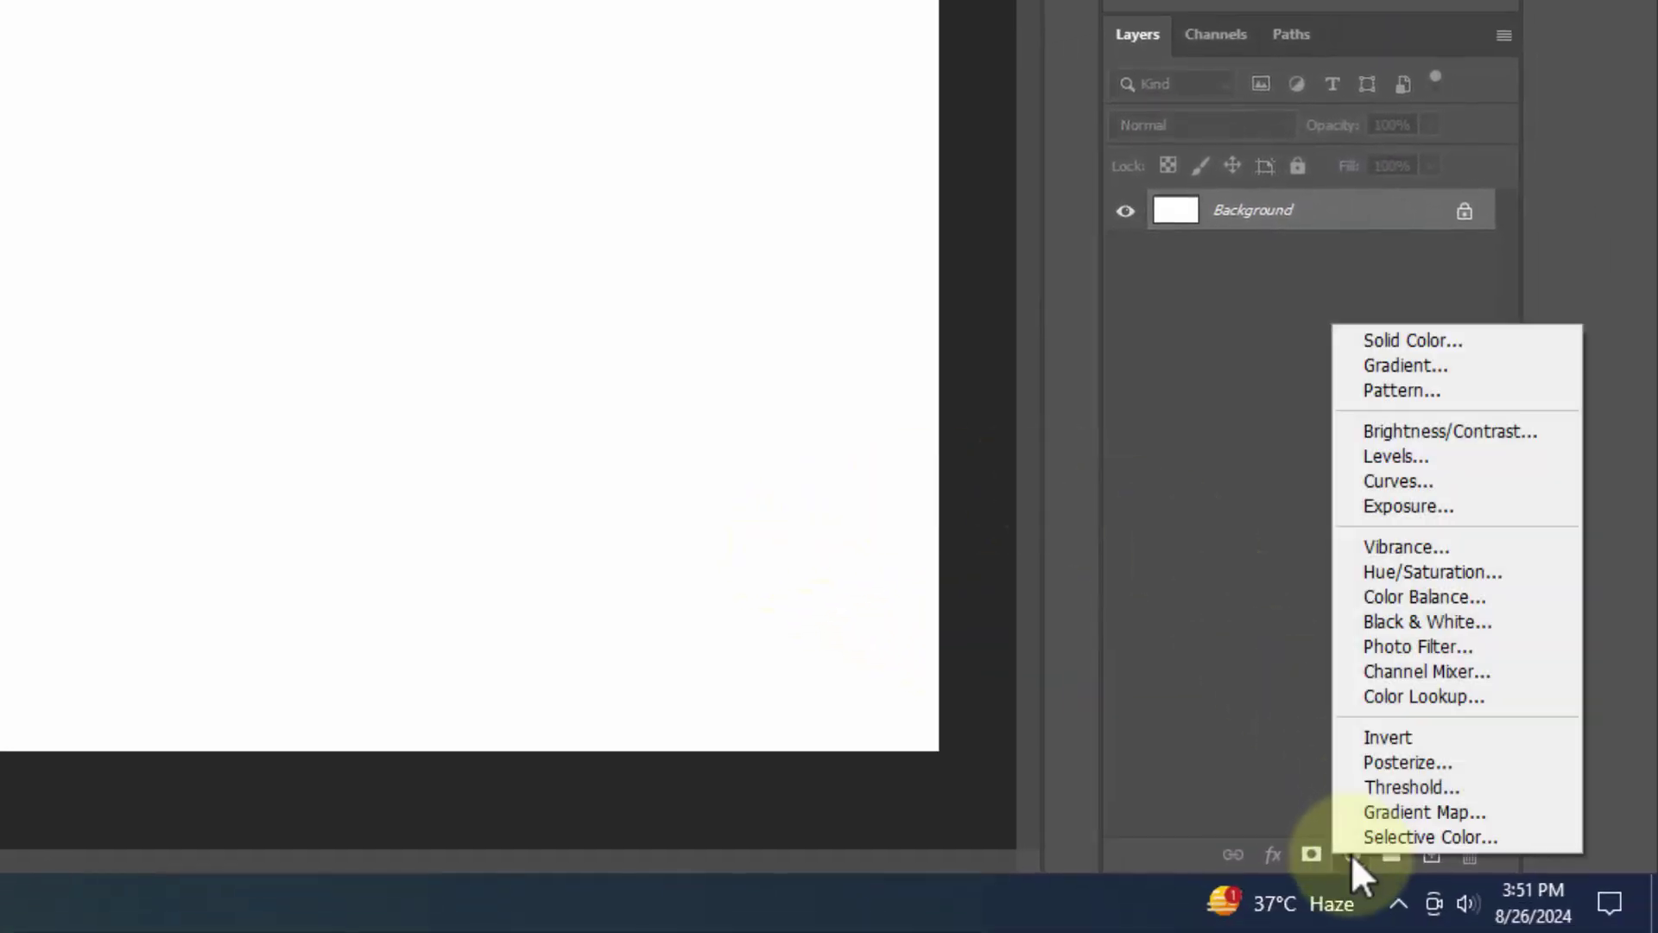
{"action": "left_click", "coordinate": [1414, 366]}
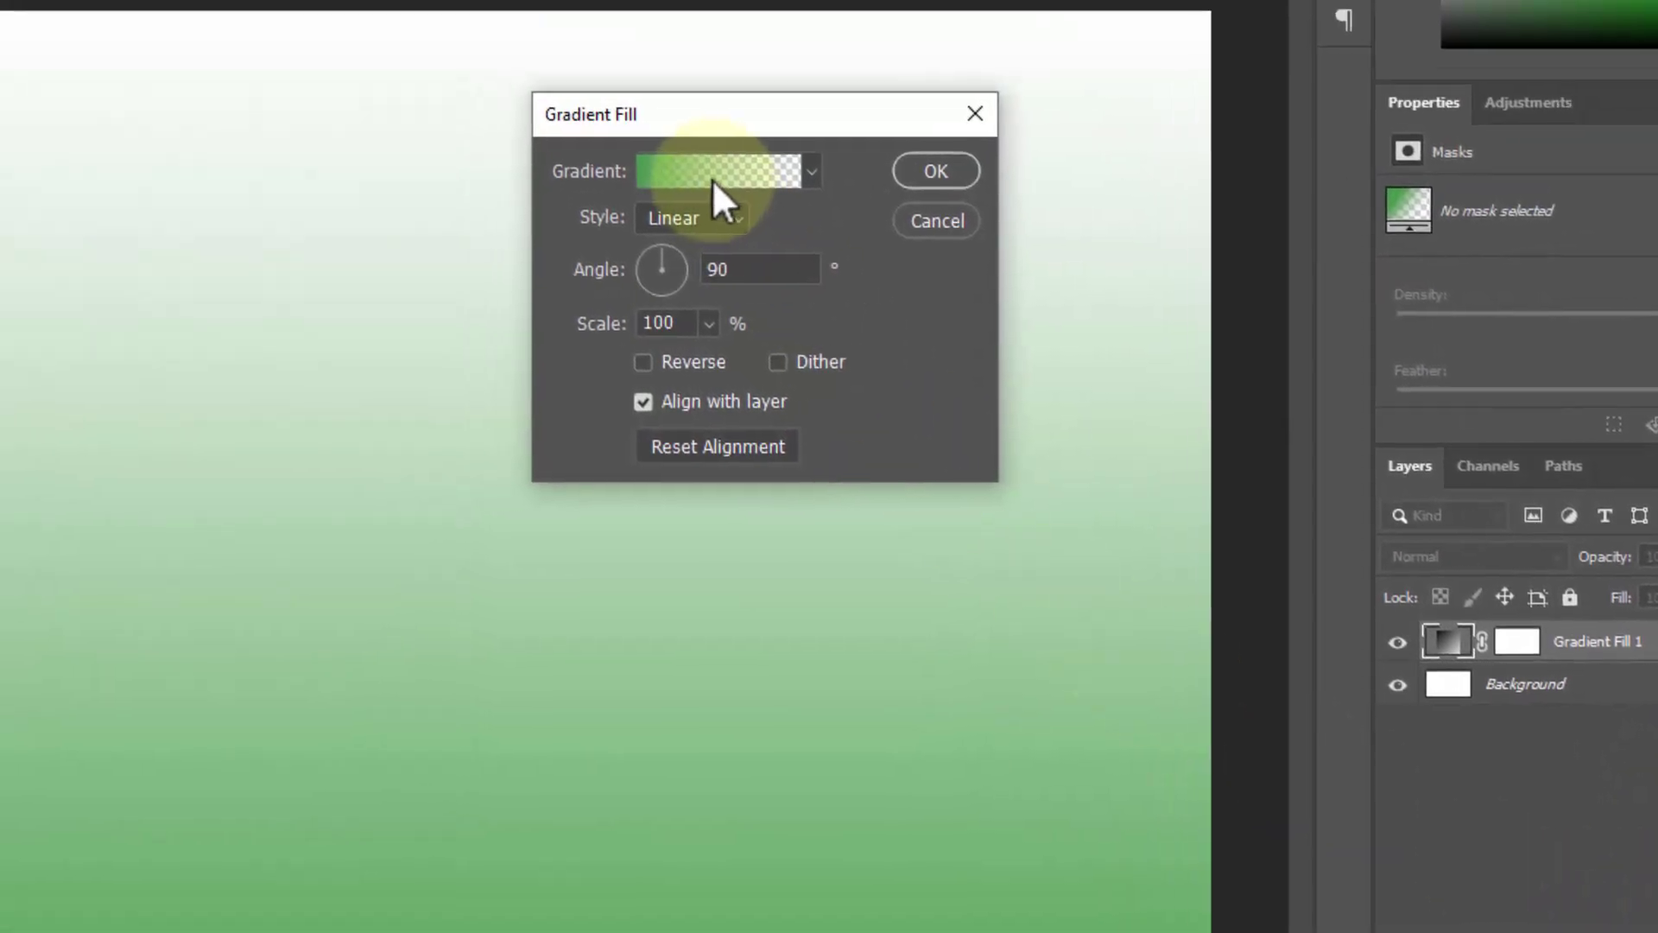
{"action": "left_click", "coordinate": [682, 173]}
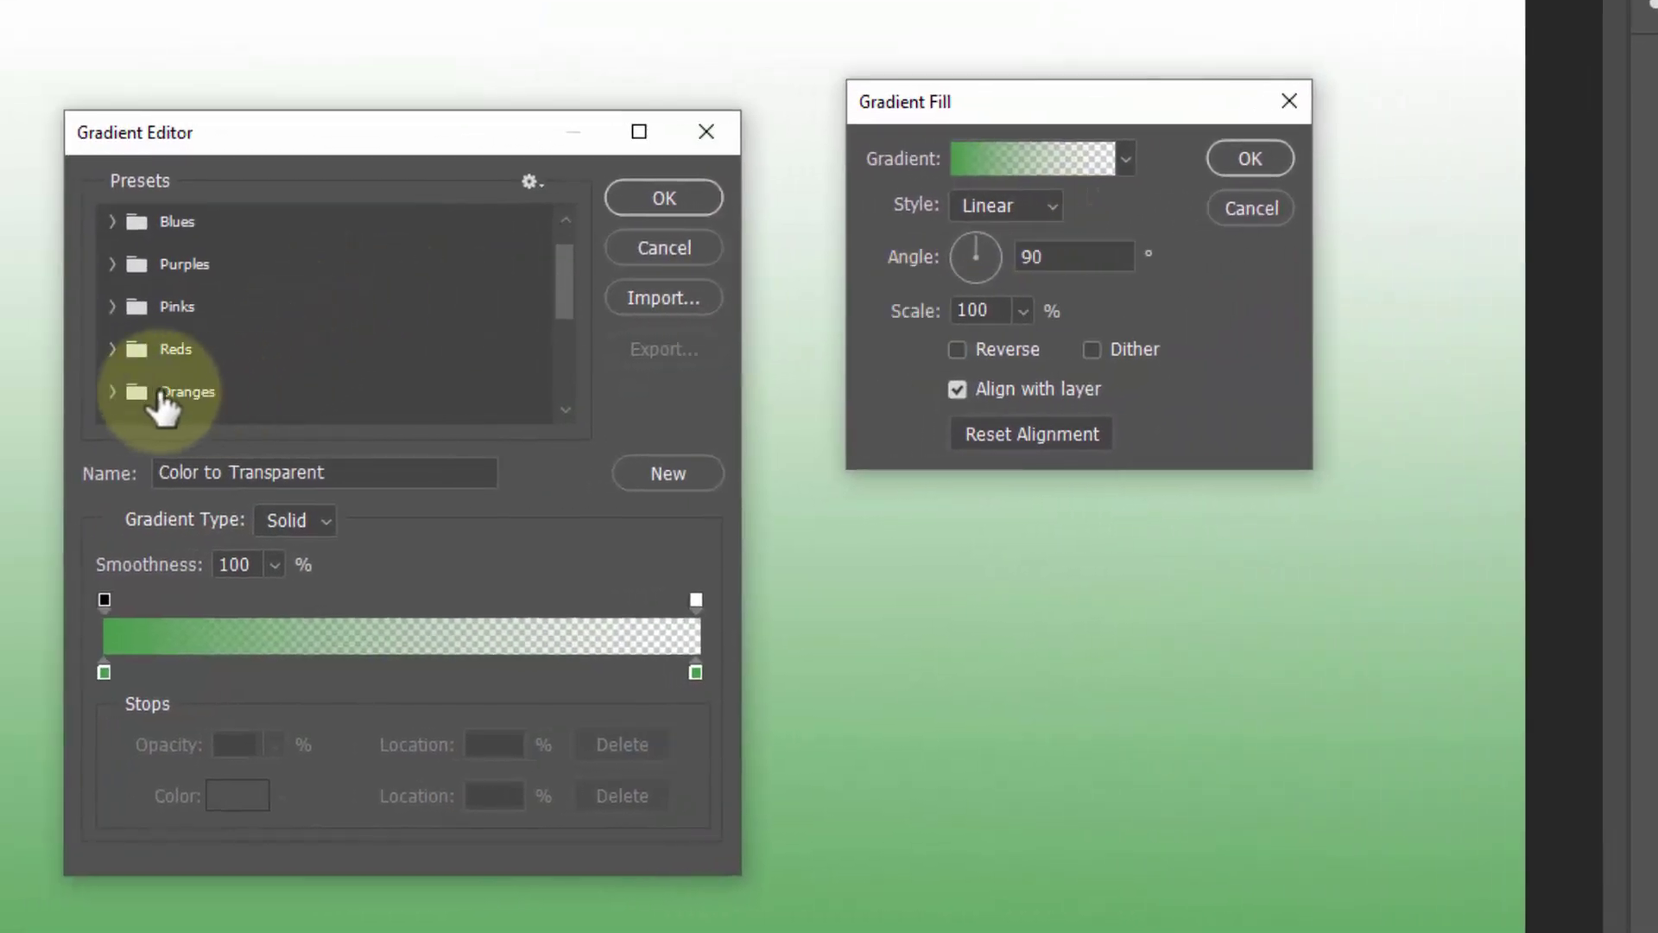
{"action": "scroll", "coordinate": [128, 388], "scroll_direction": "down", "scroll_amount": 1}
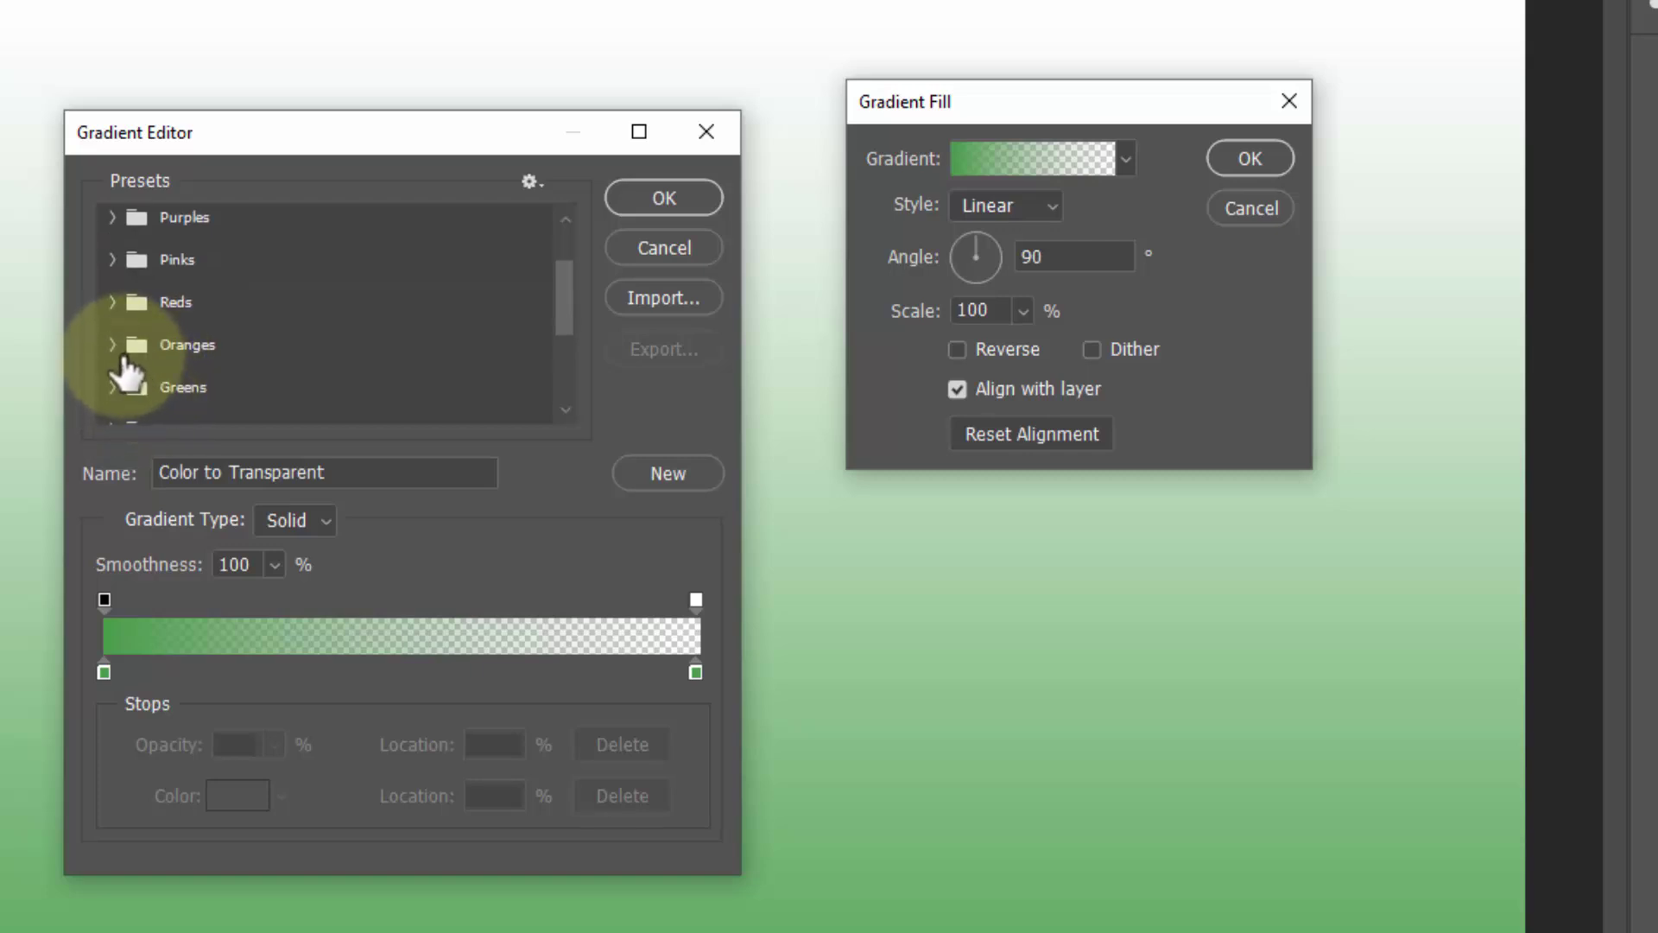
{"action": "left_click", "coordinate": [113, 386]}
{"action": "scroll", "coordinate": [296, 400], "scroll_direction": "down", "scroll_amount": 5}
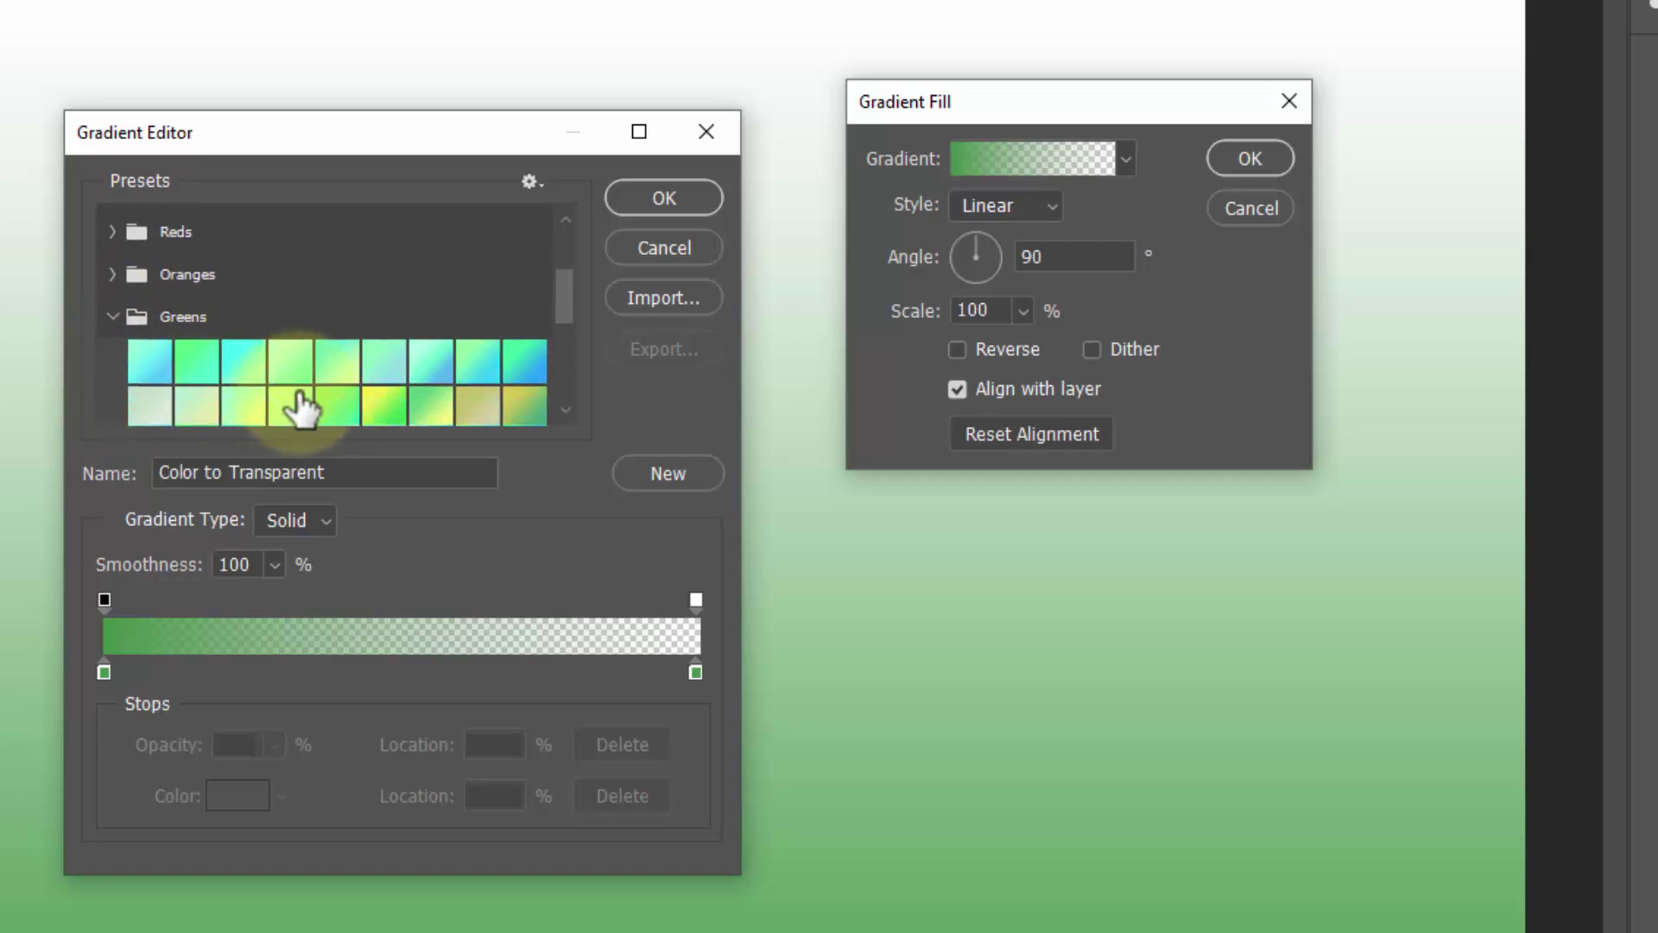
{"action": "left_click", "coordinate": [285, 319]}
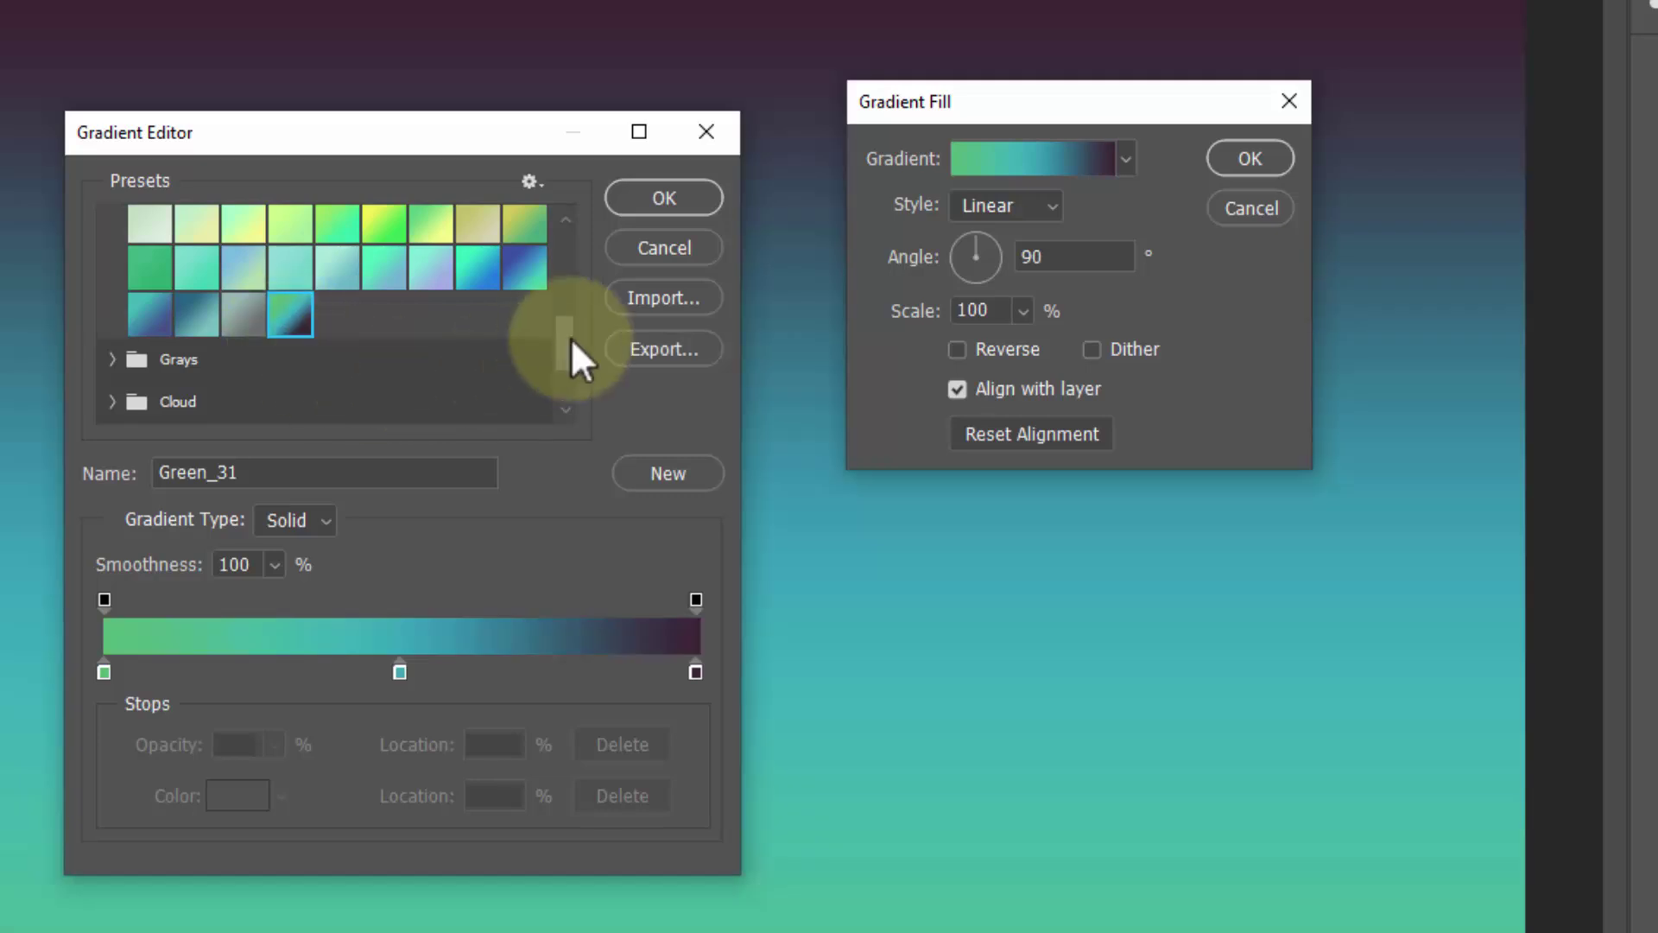
{"action": "left_click", "coordinate": [682, 200]}
Step: Set the gradient fill's scale to 285%, enable Reverse and Dither, and apply it
{"action": "left_click_drag", "start_coordinate": [1007, 311], "coordinate": [950, 309]}
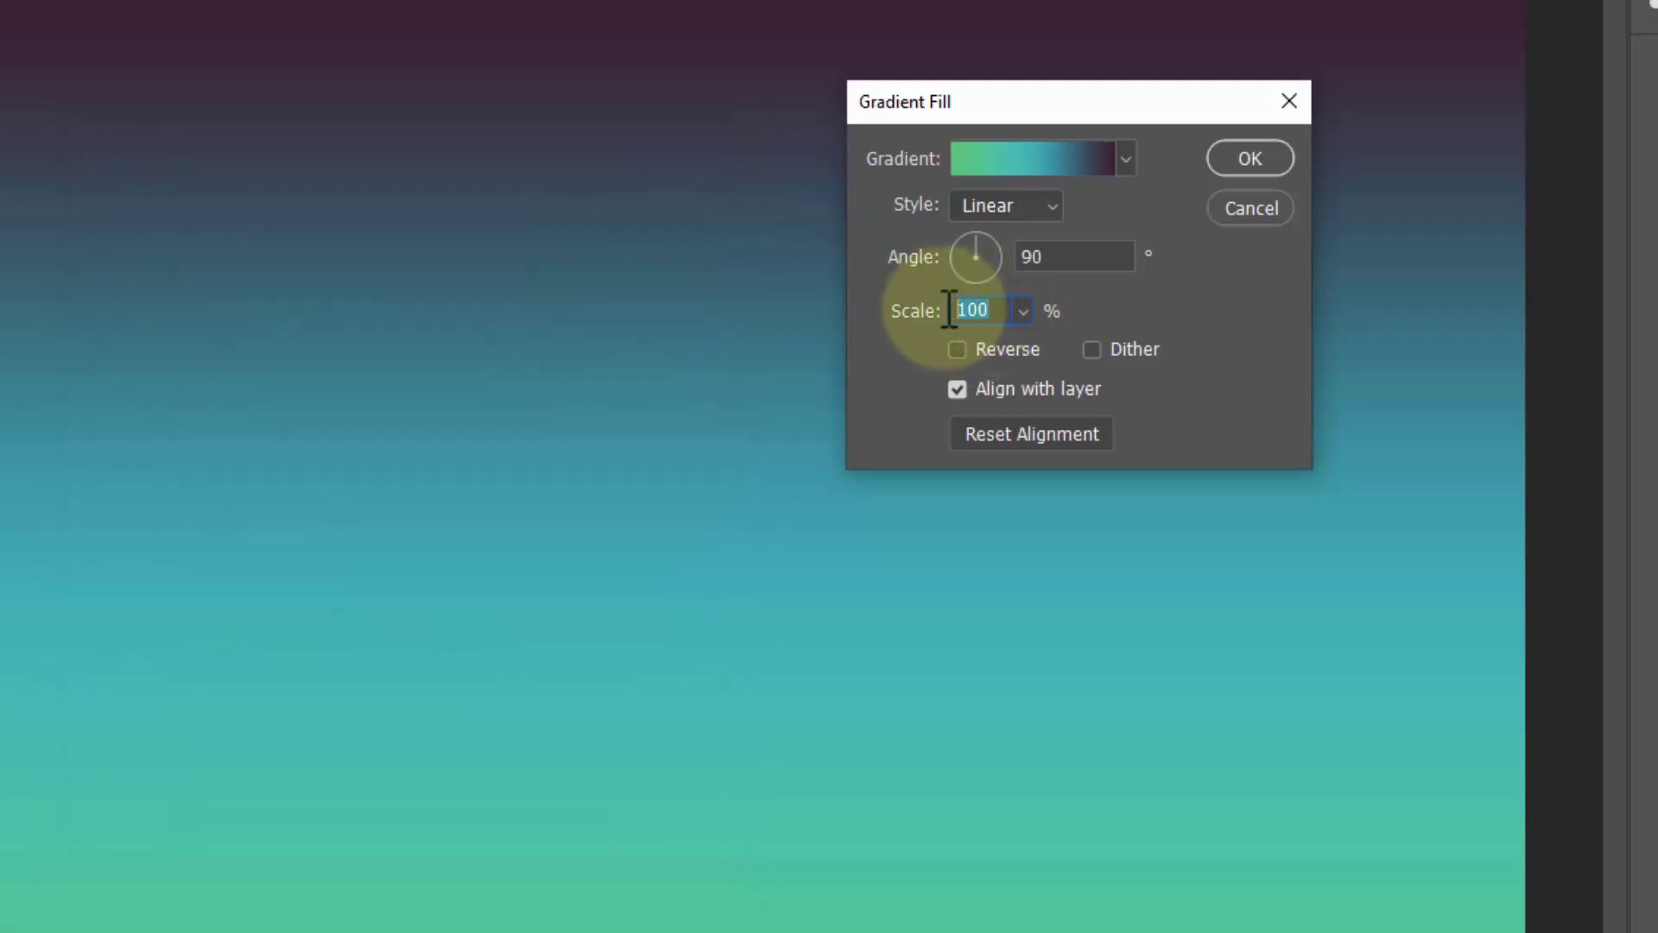
{"action": "type", "text": "2"}
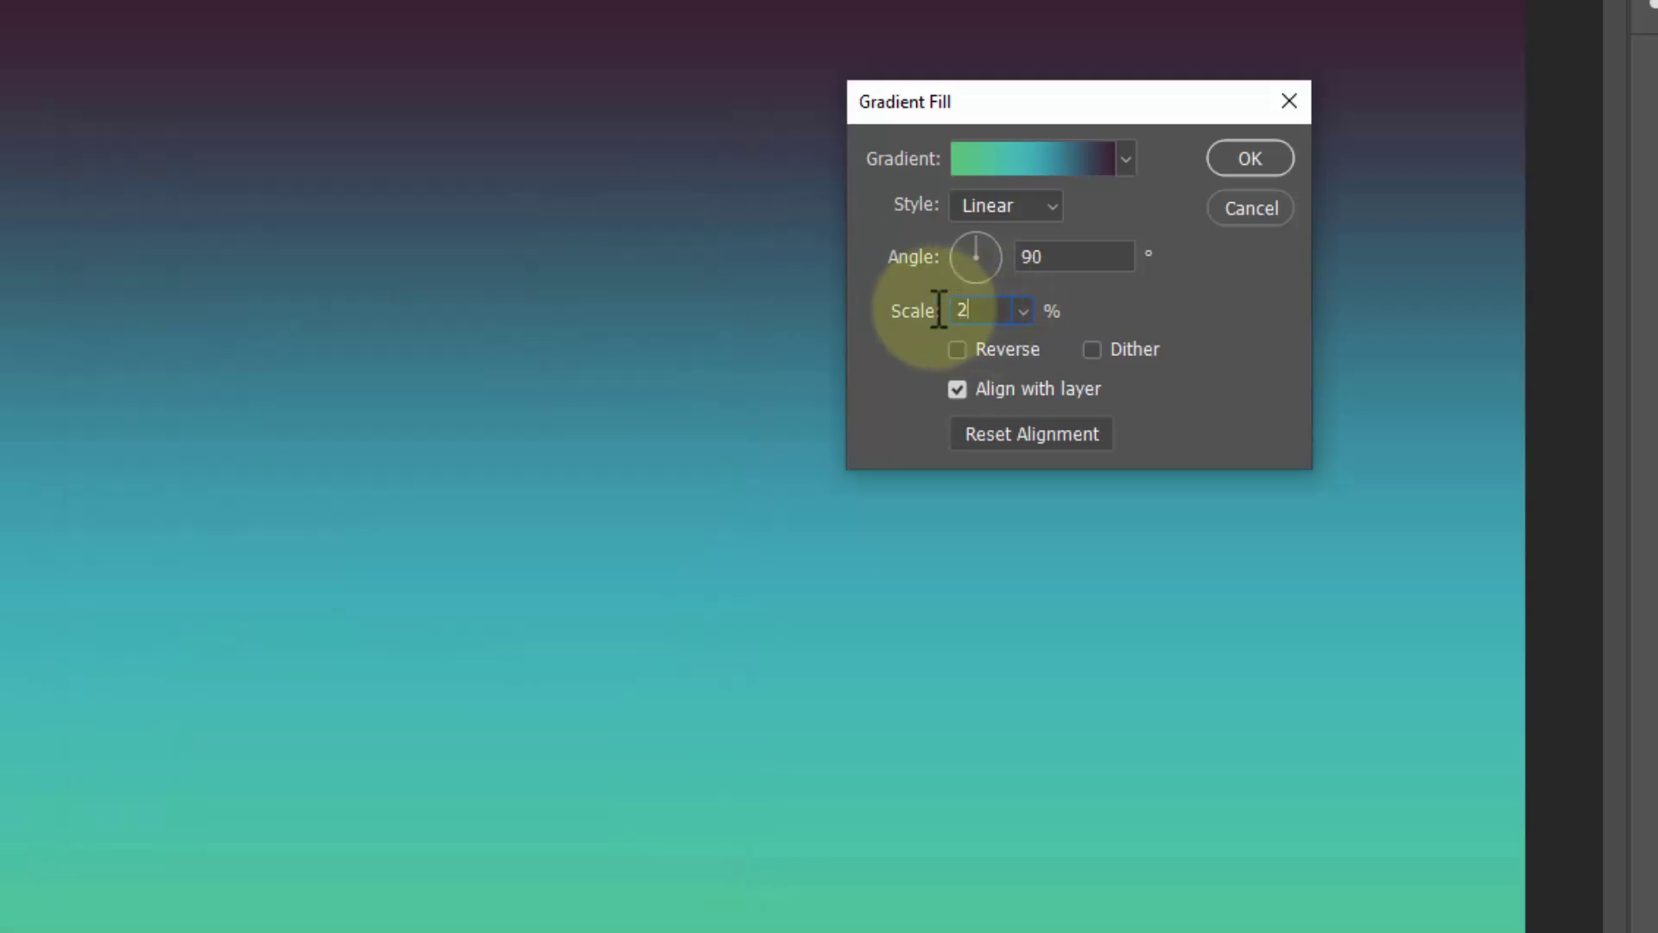
{"action": "type", "text": "85"}
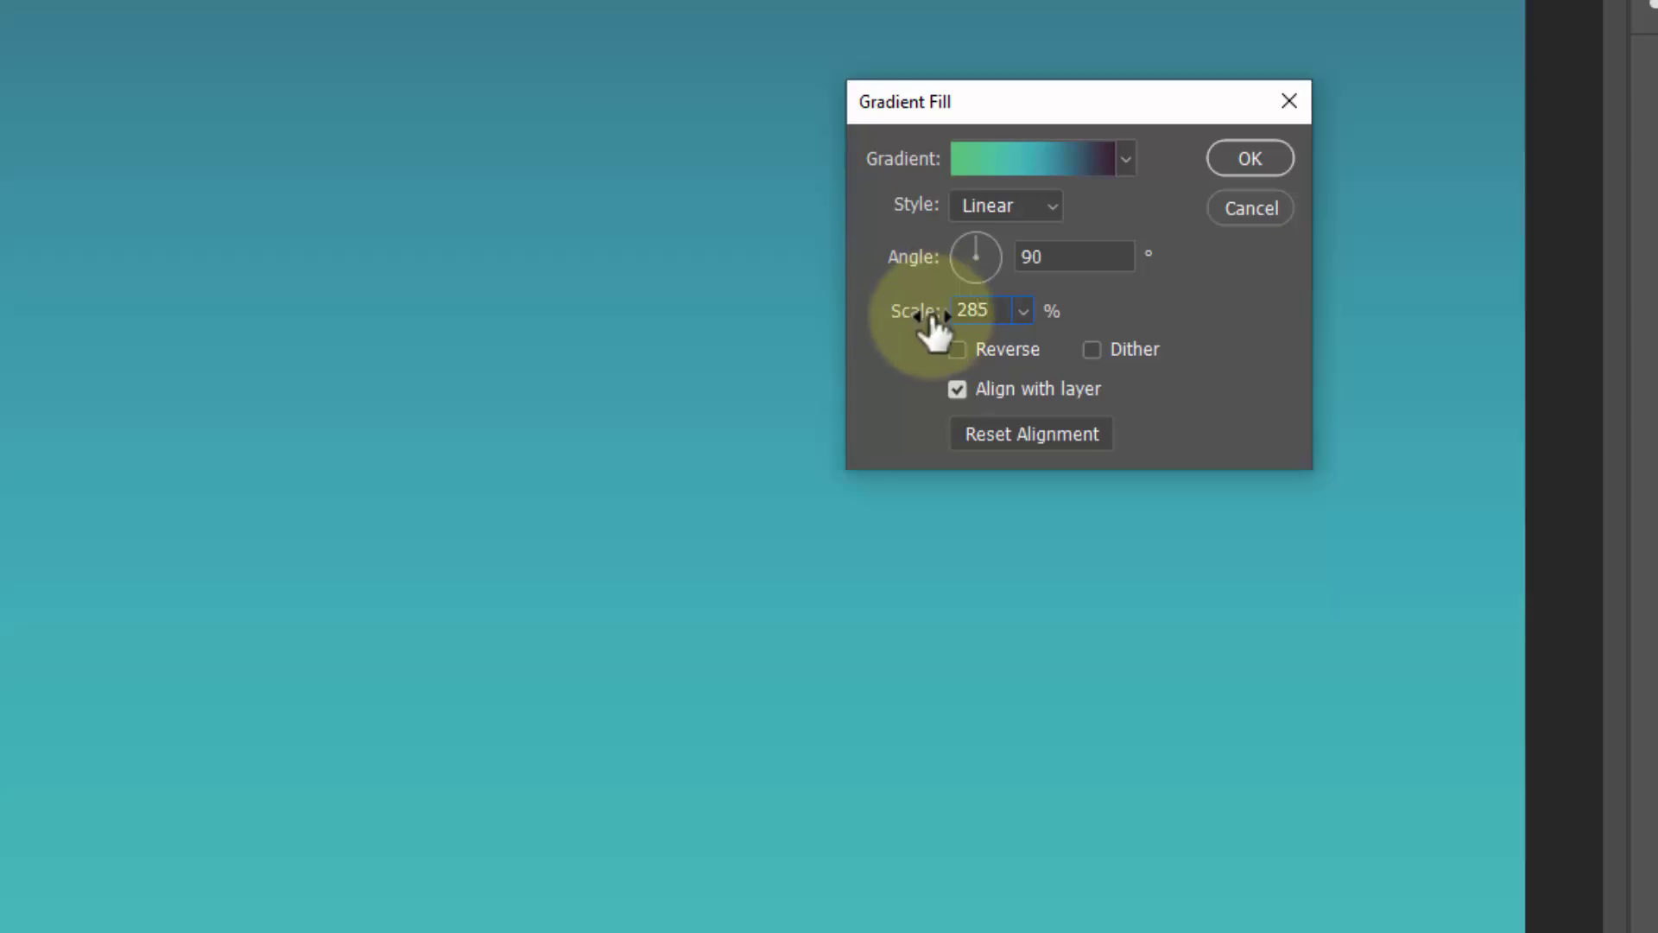
{"action": "left_click", "coordinate": [998, 351]}
{"action": "left_click", "coordinate": [1110, 350]}
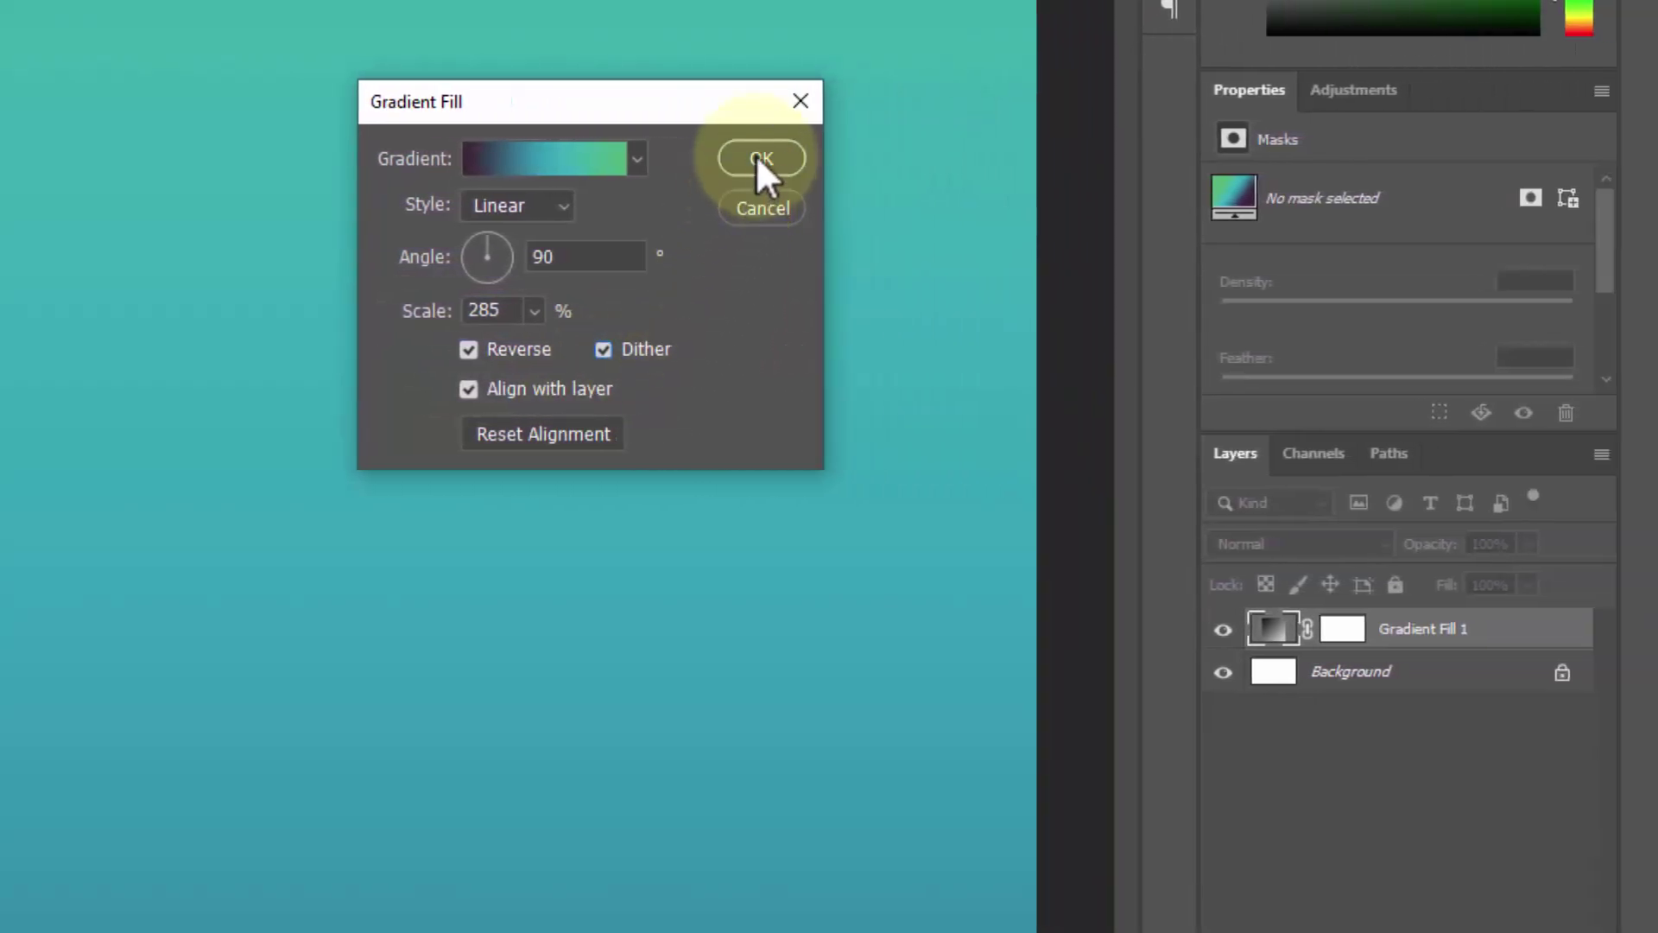
{"action": "left_click", "coordinate": [760, 159]}
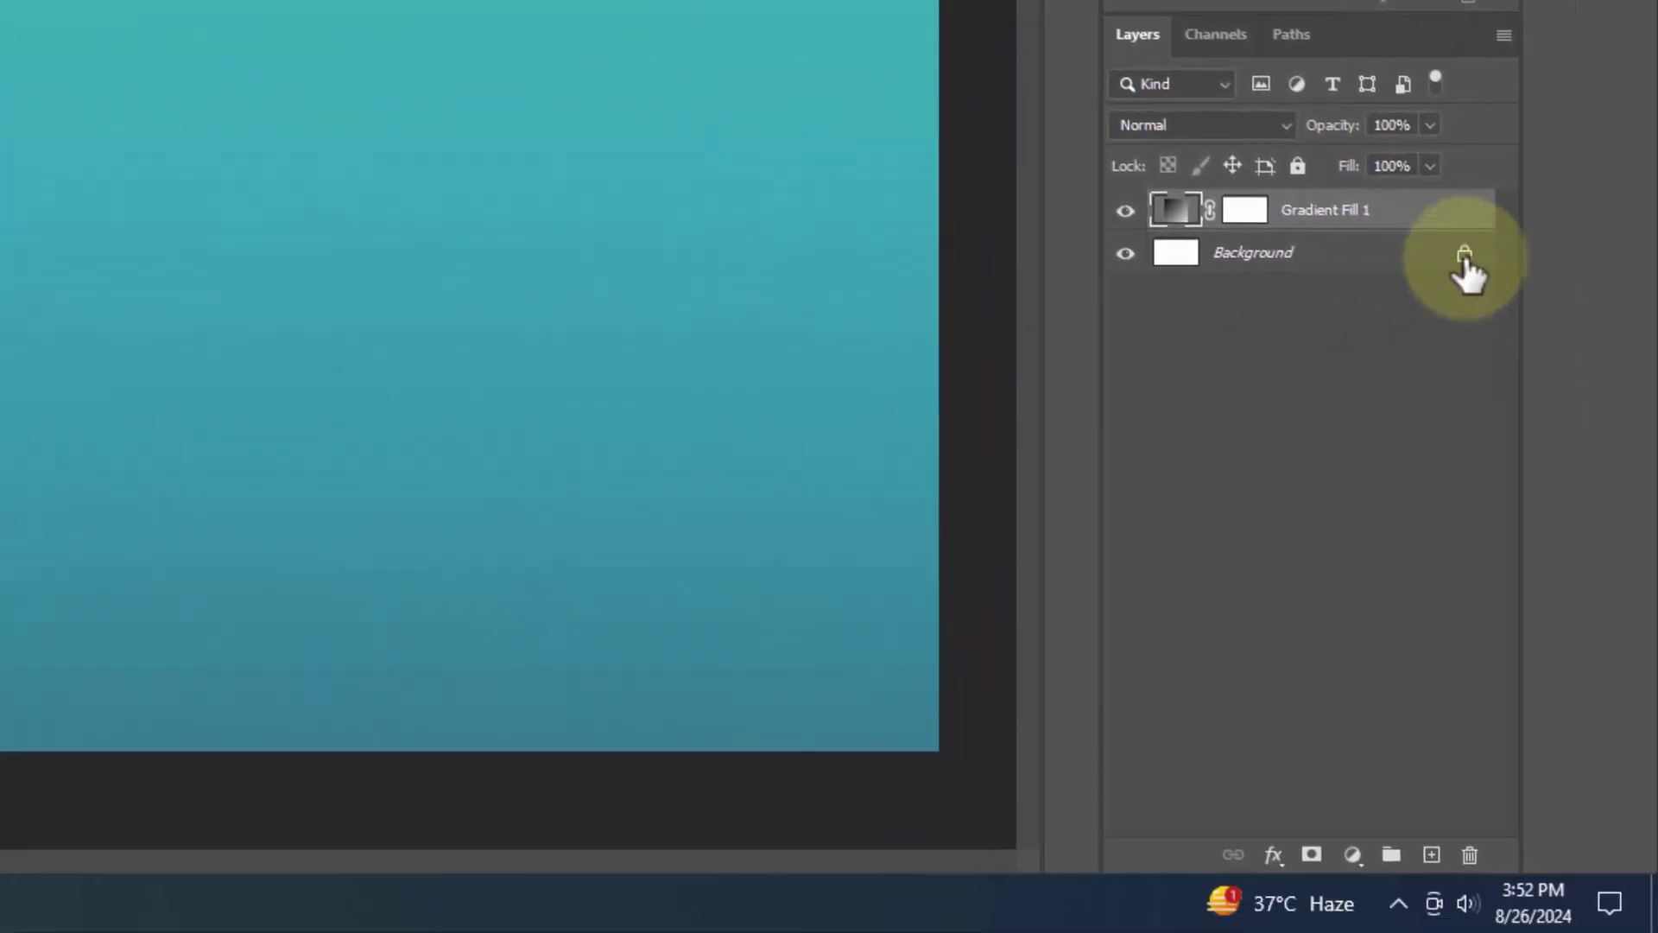
Step: Unlock the Background layer and group it with the gradient fill layer as BG
{"action": "left_click", "coordinate": [1462, 257]}
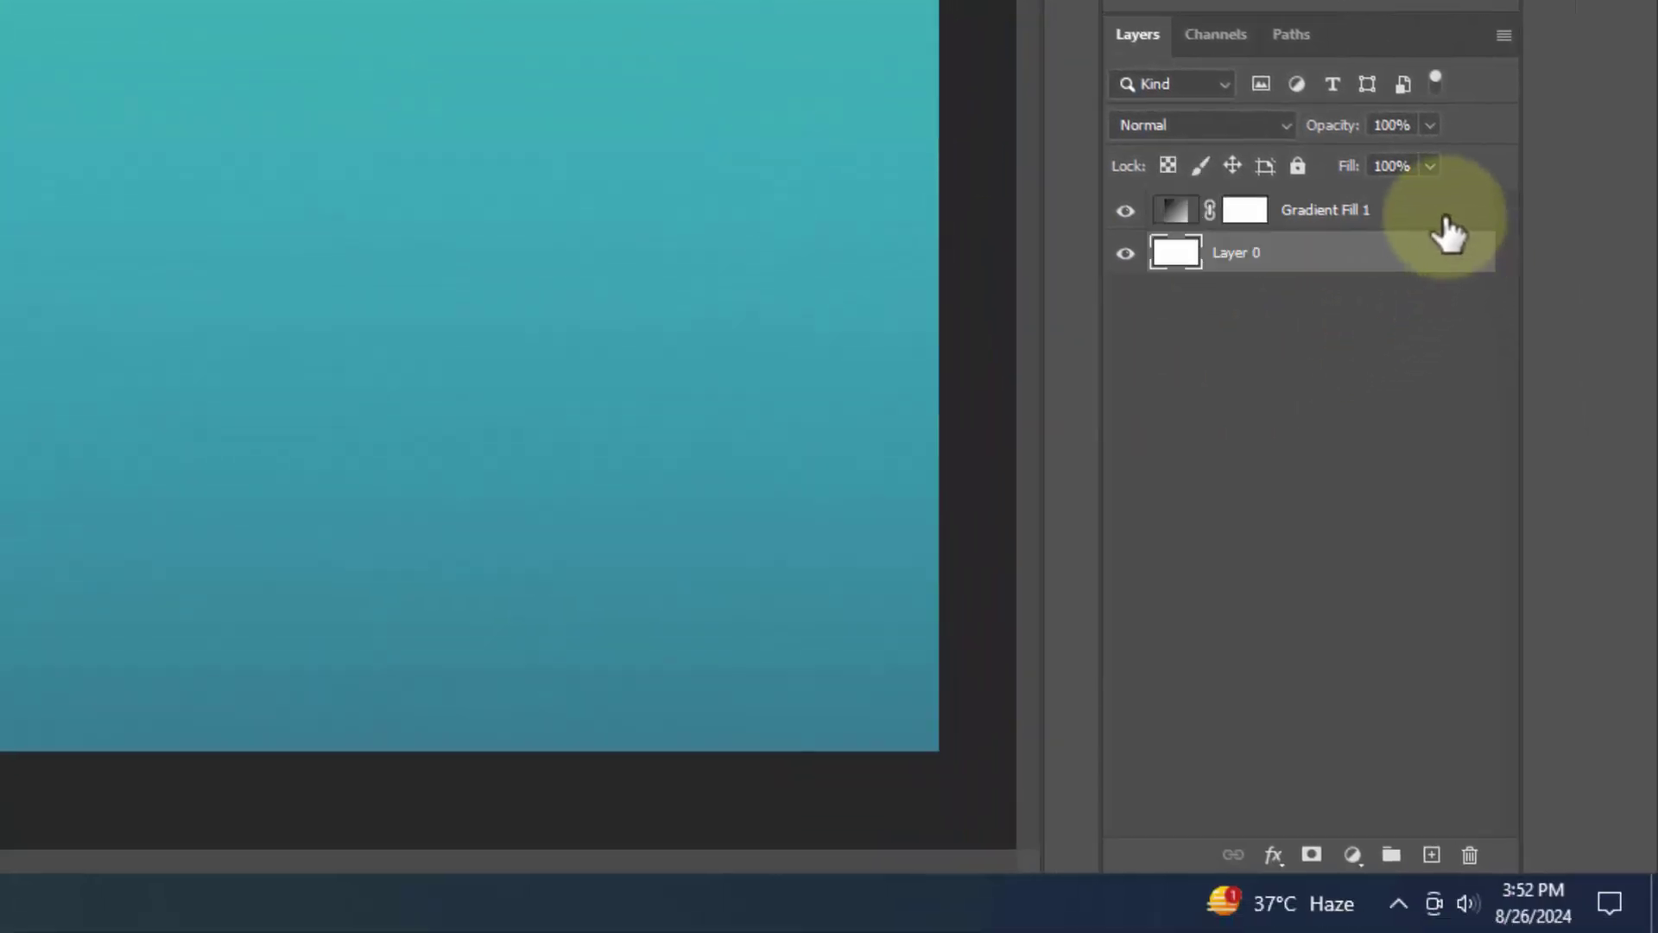
{"action": "left_click", "coordinate": [1425, 251], "text": "shift"}
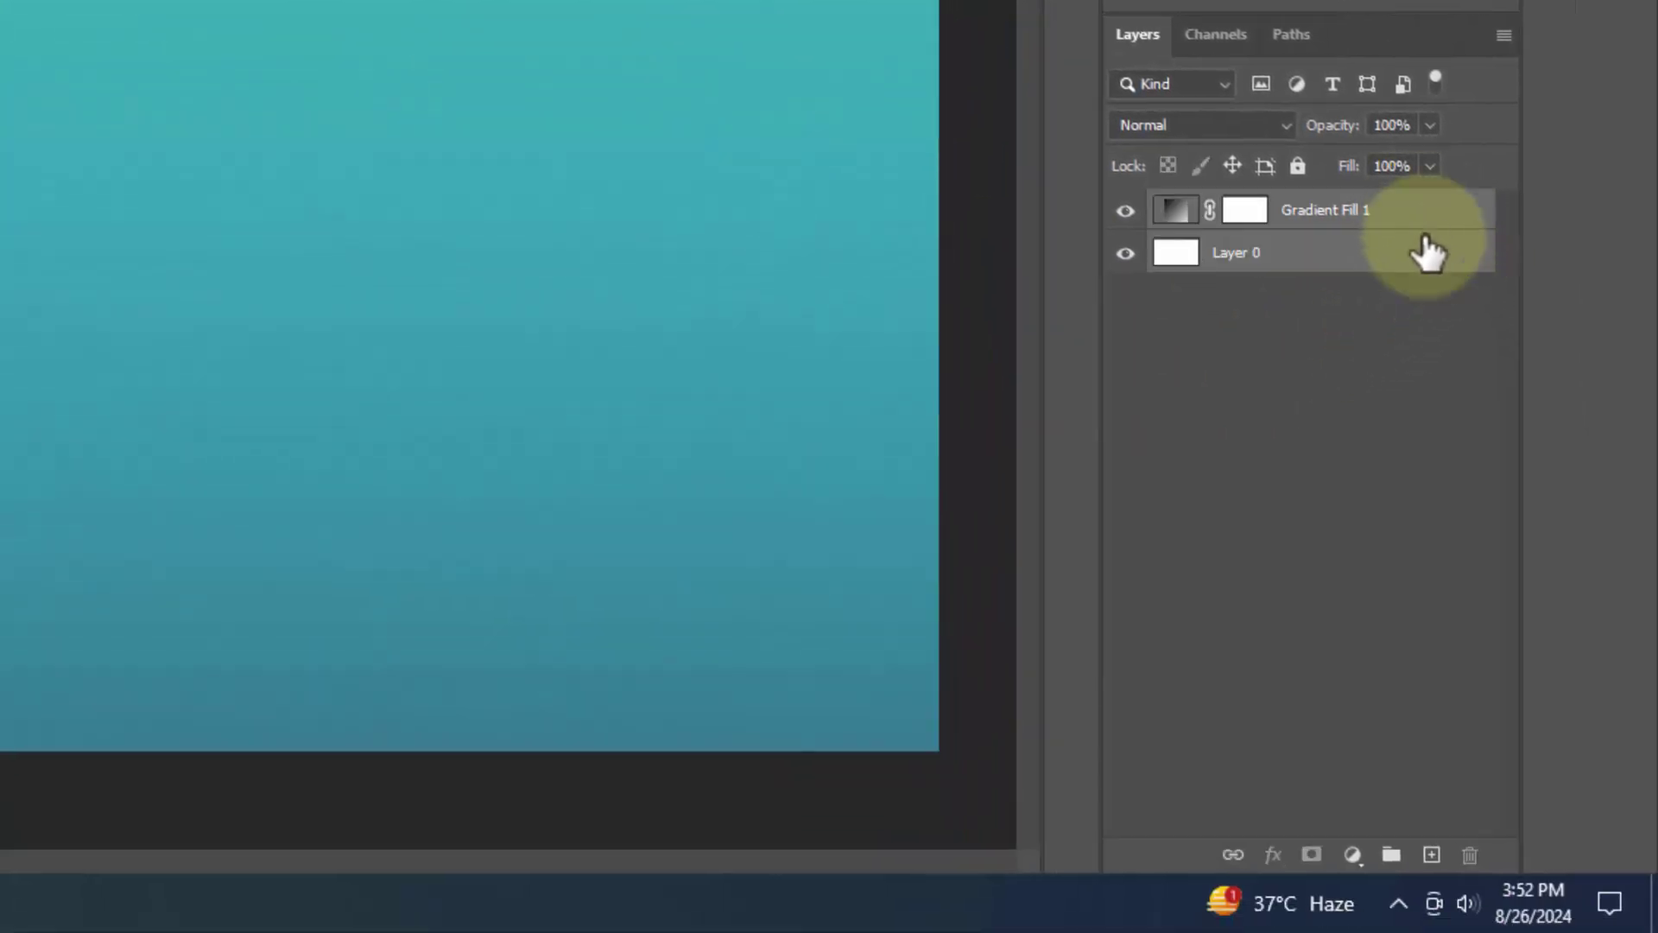
{"action": "left_click", "coordinate": [1391, 854]}
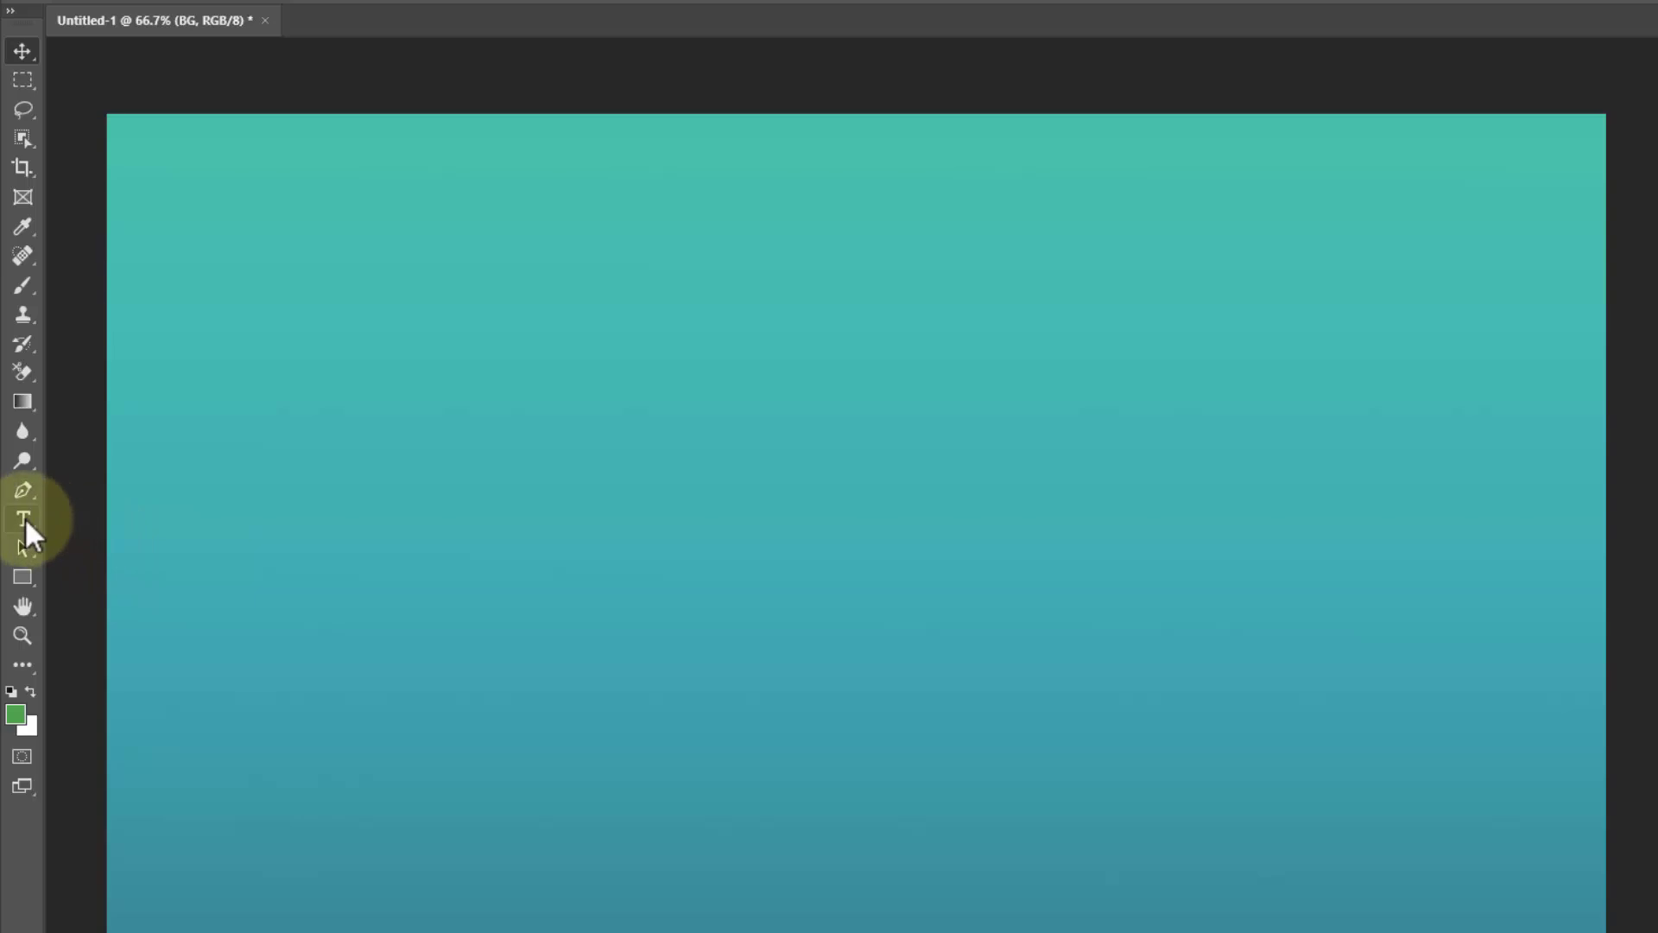
Step: Add the horizontal text "Counter" on the canvas in the Lobster 1.4 font at 575 pt
{"action": "right_click", "coordinate": [24, 518]}
{"action": "left_click", "coordinate": [121, 518]}
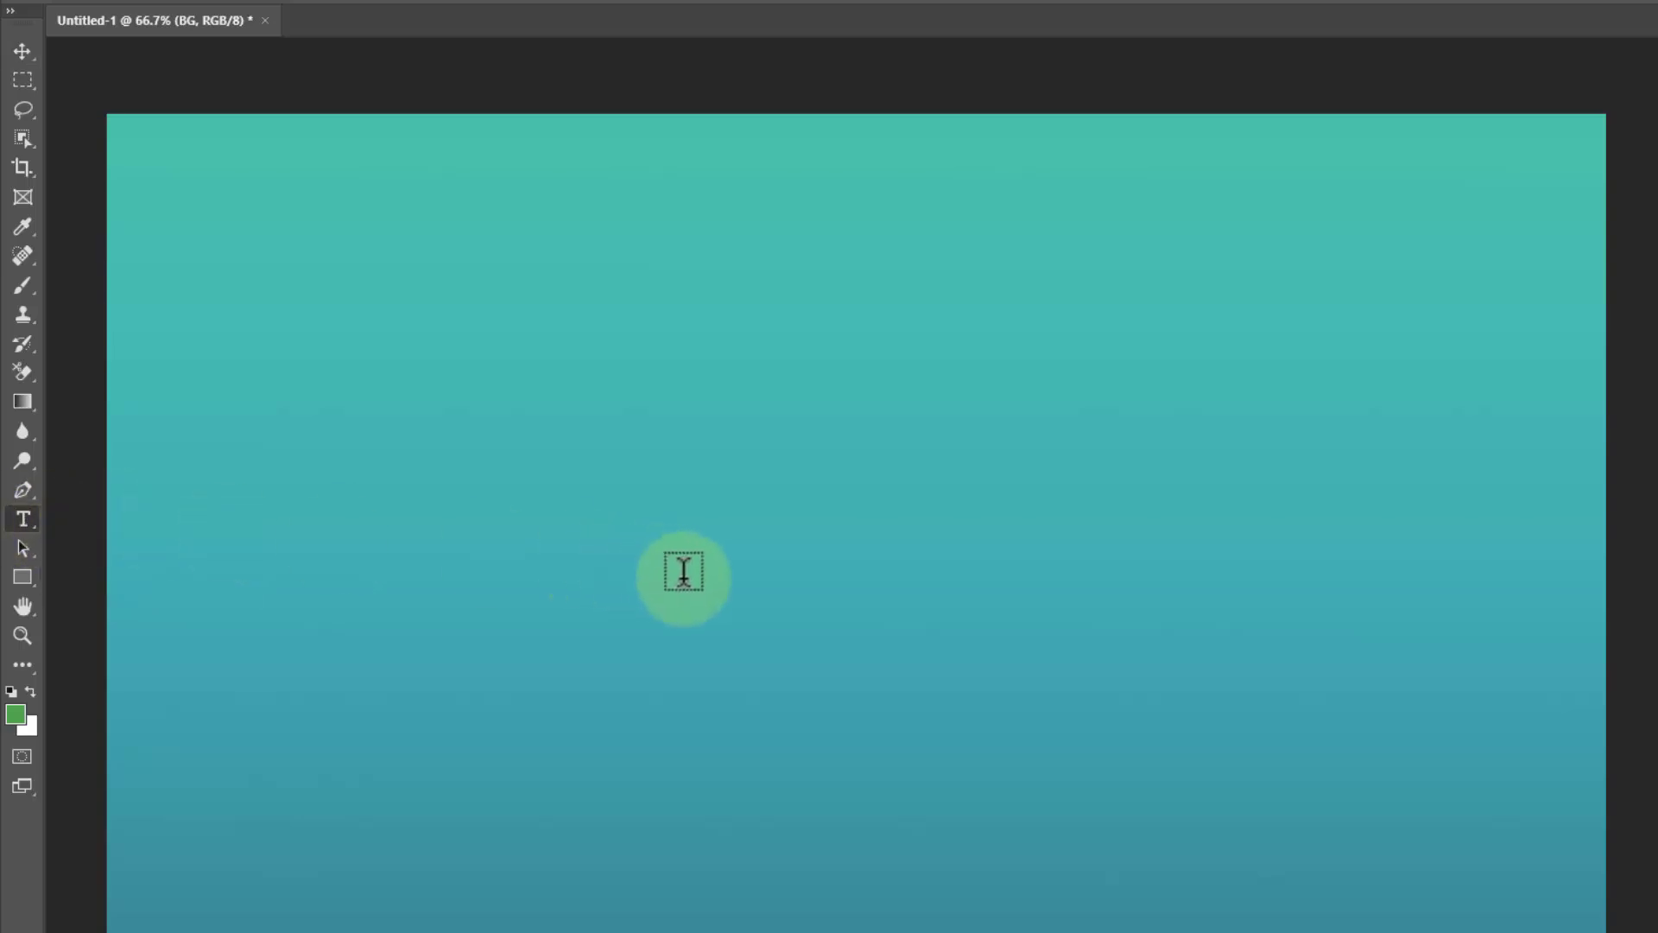
{"action": "left_click", "coordinate": [723, 603]}
{"action": "type", "text": "c"}
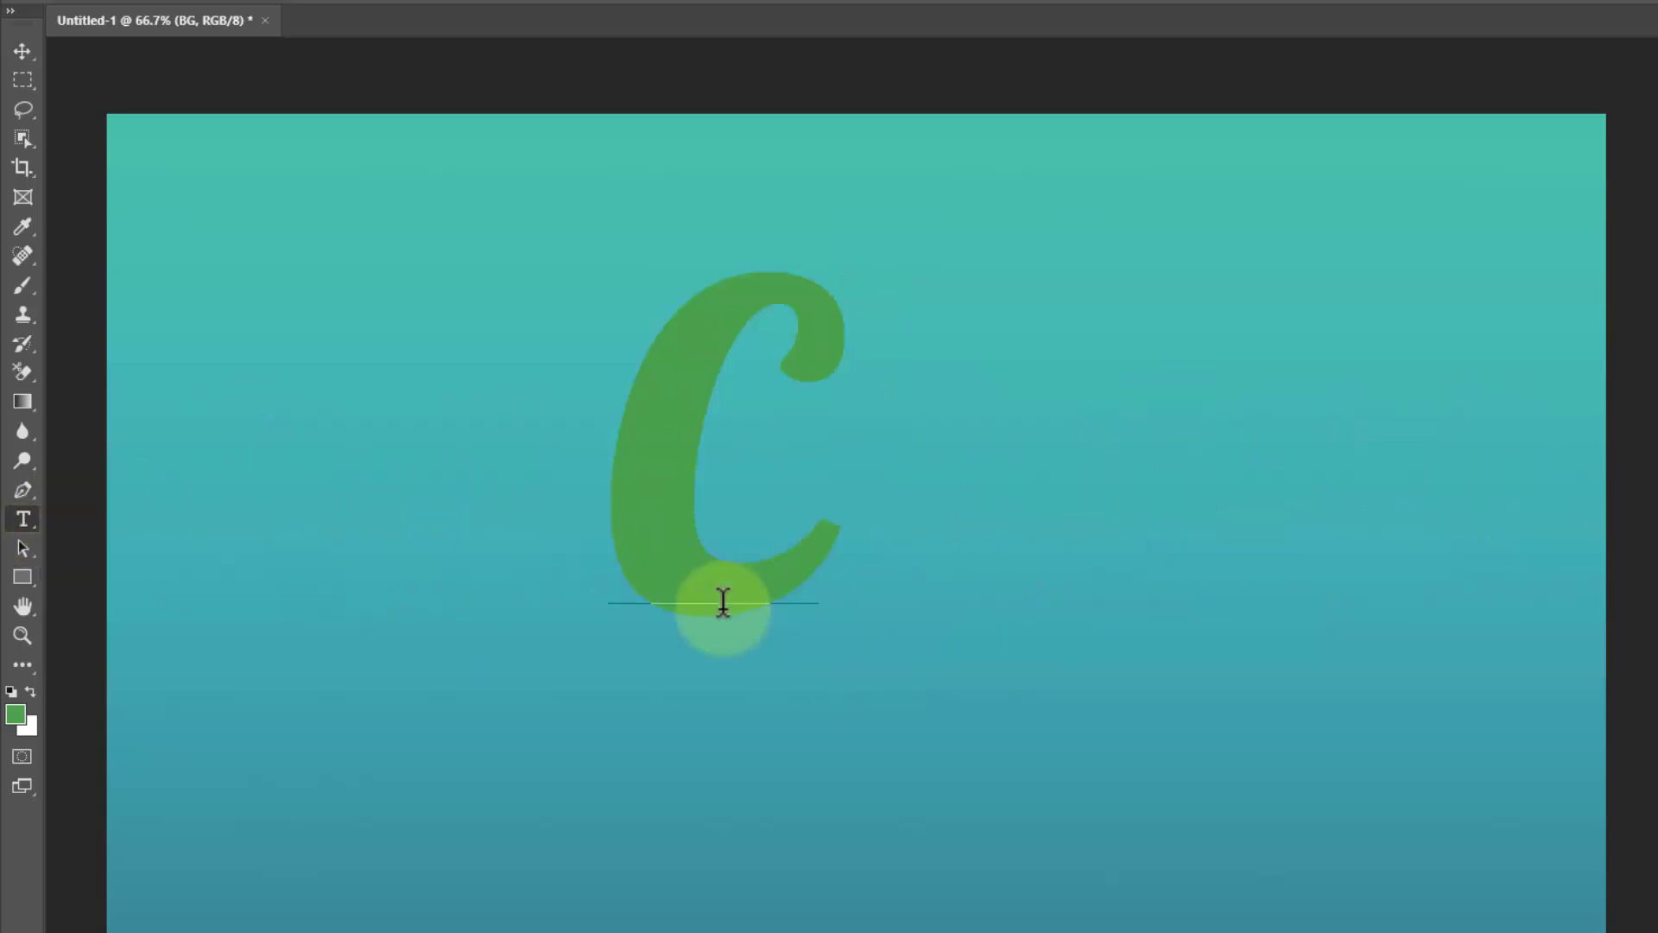
{"action": "type", "text": "ounte"}
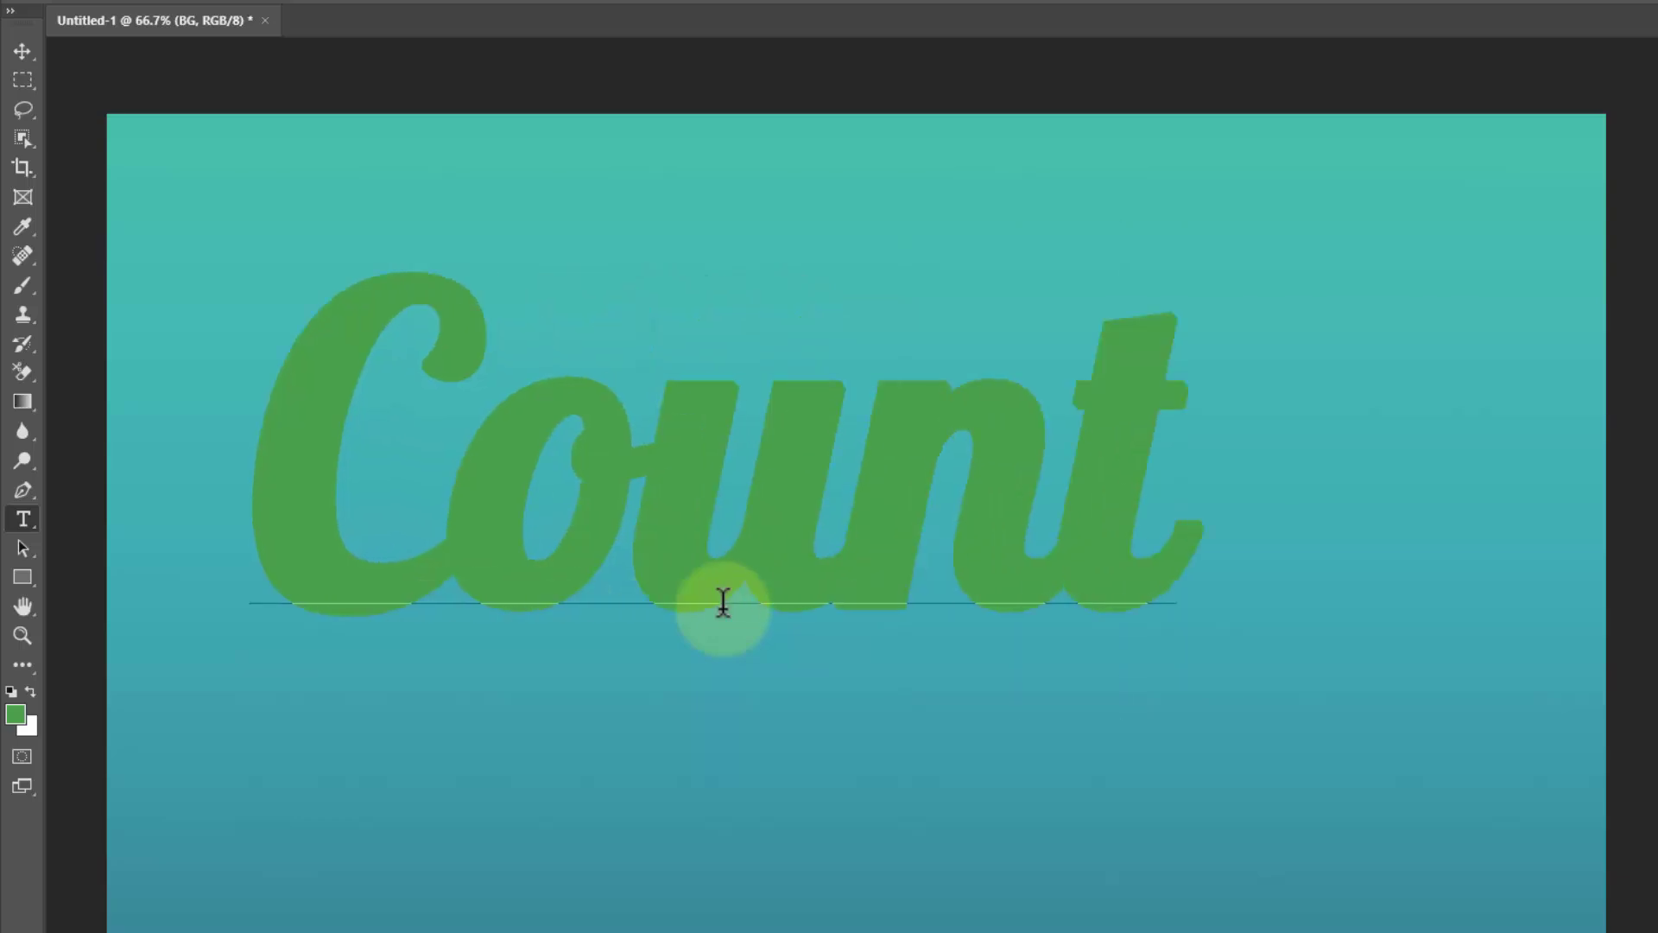
{"action": "type", "text": "r"}
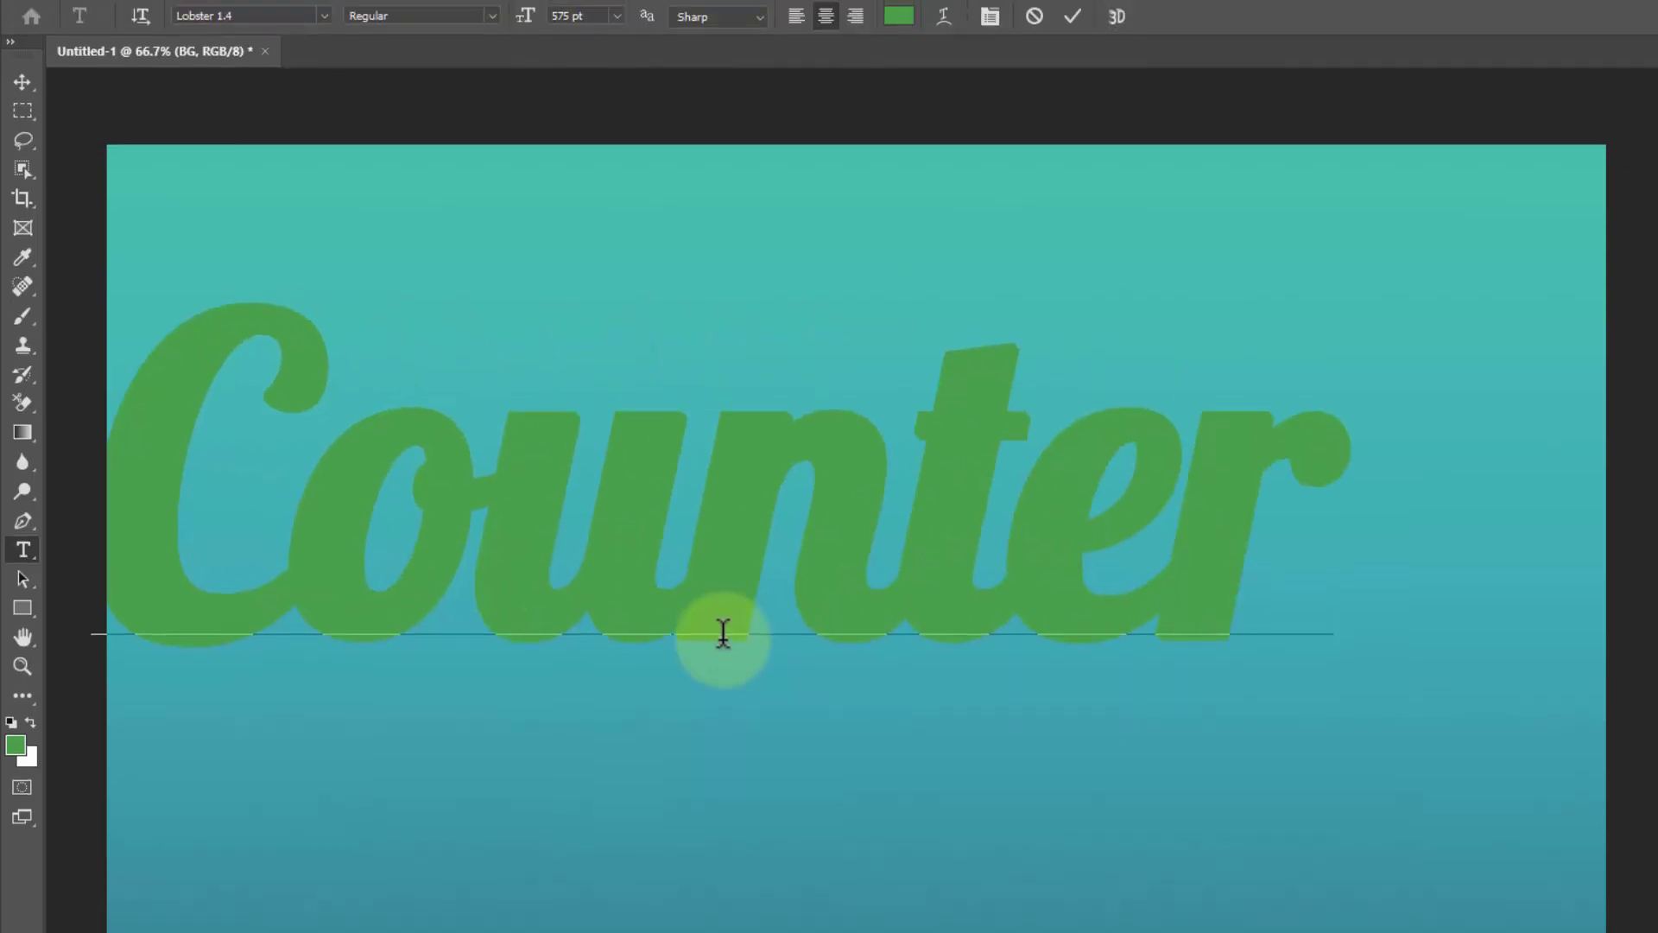
Step: Change the color of the whole "Counter" text to black (000000) and commit the text
{"action": "key", "text": "ctrl+a"}
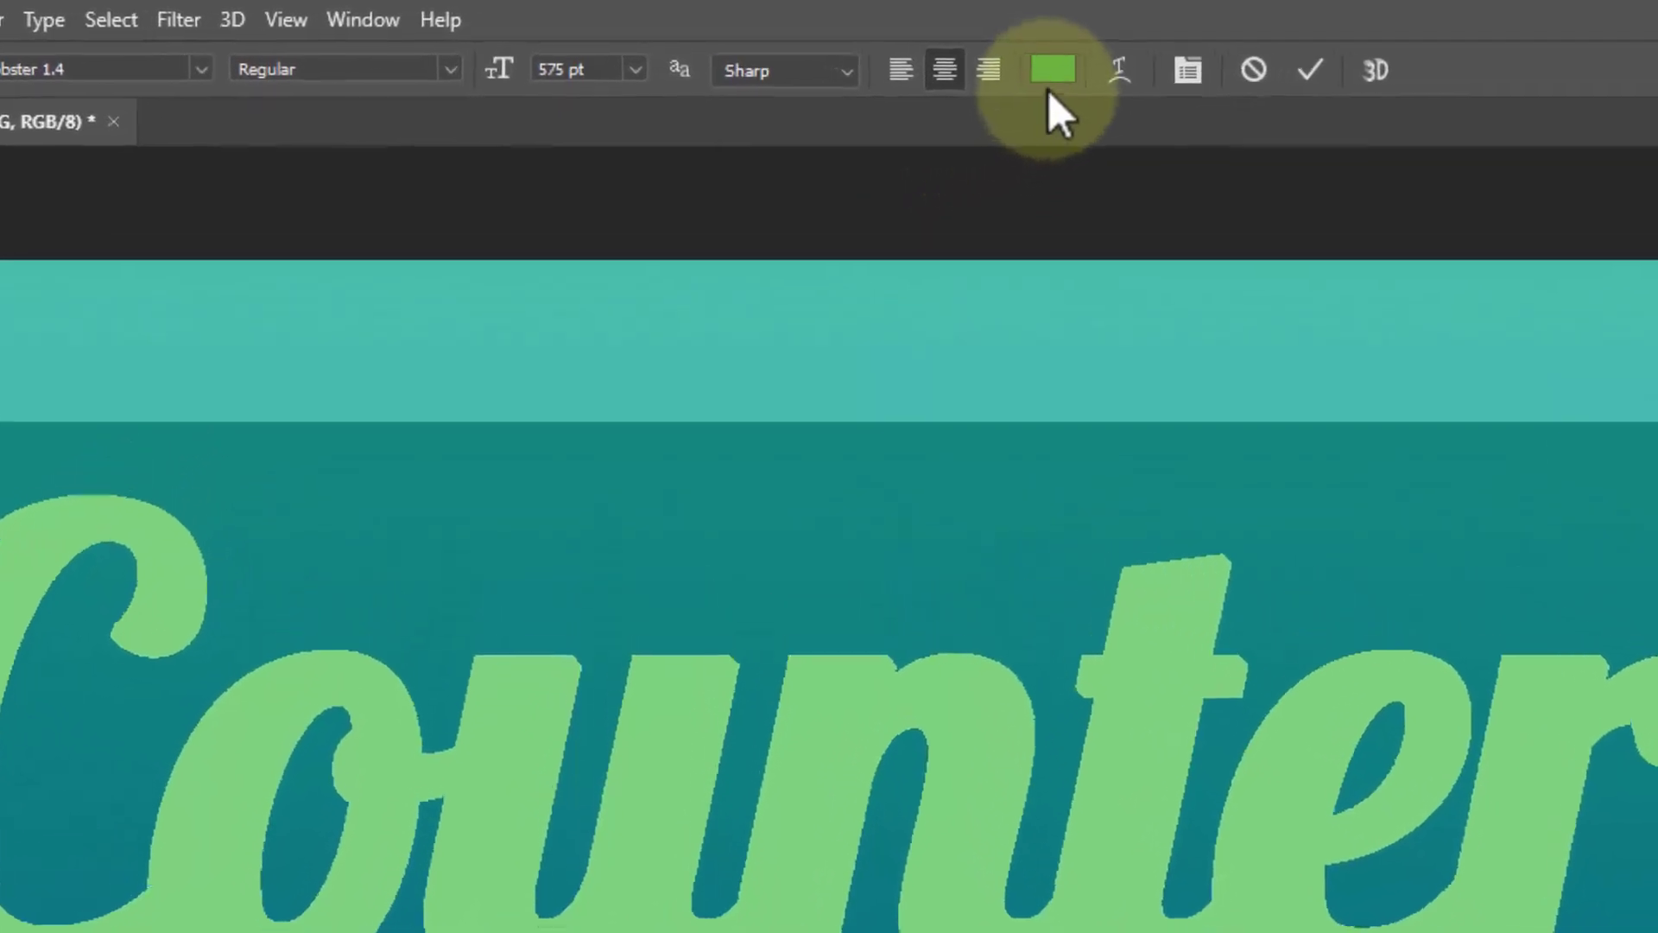
{"action": "left_click", "coordinate": [898, 47]}
{"action": "left_click_drag", "start_coordinate": [782, 561], "coordinate": [882, 608]}
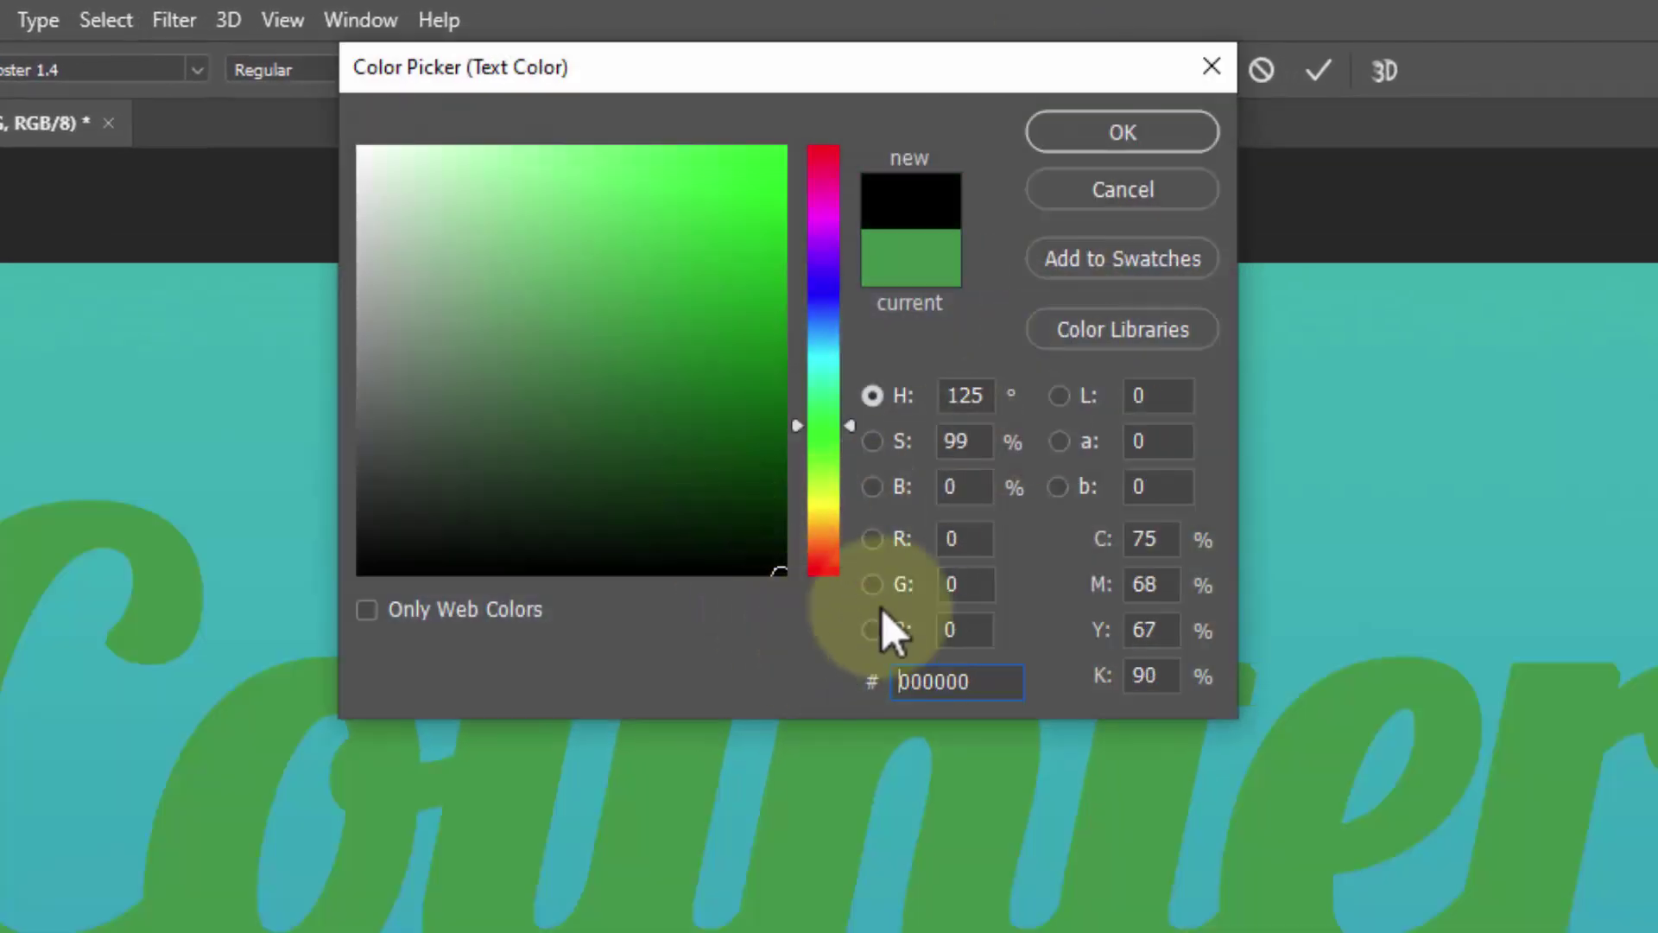
{"action": "left_click", "coordinate": [1173, 143]}
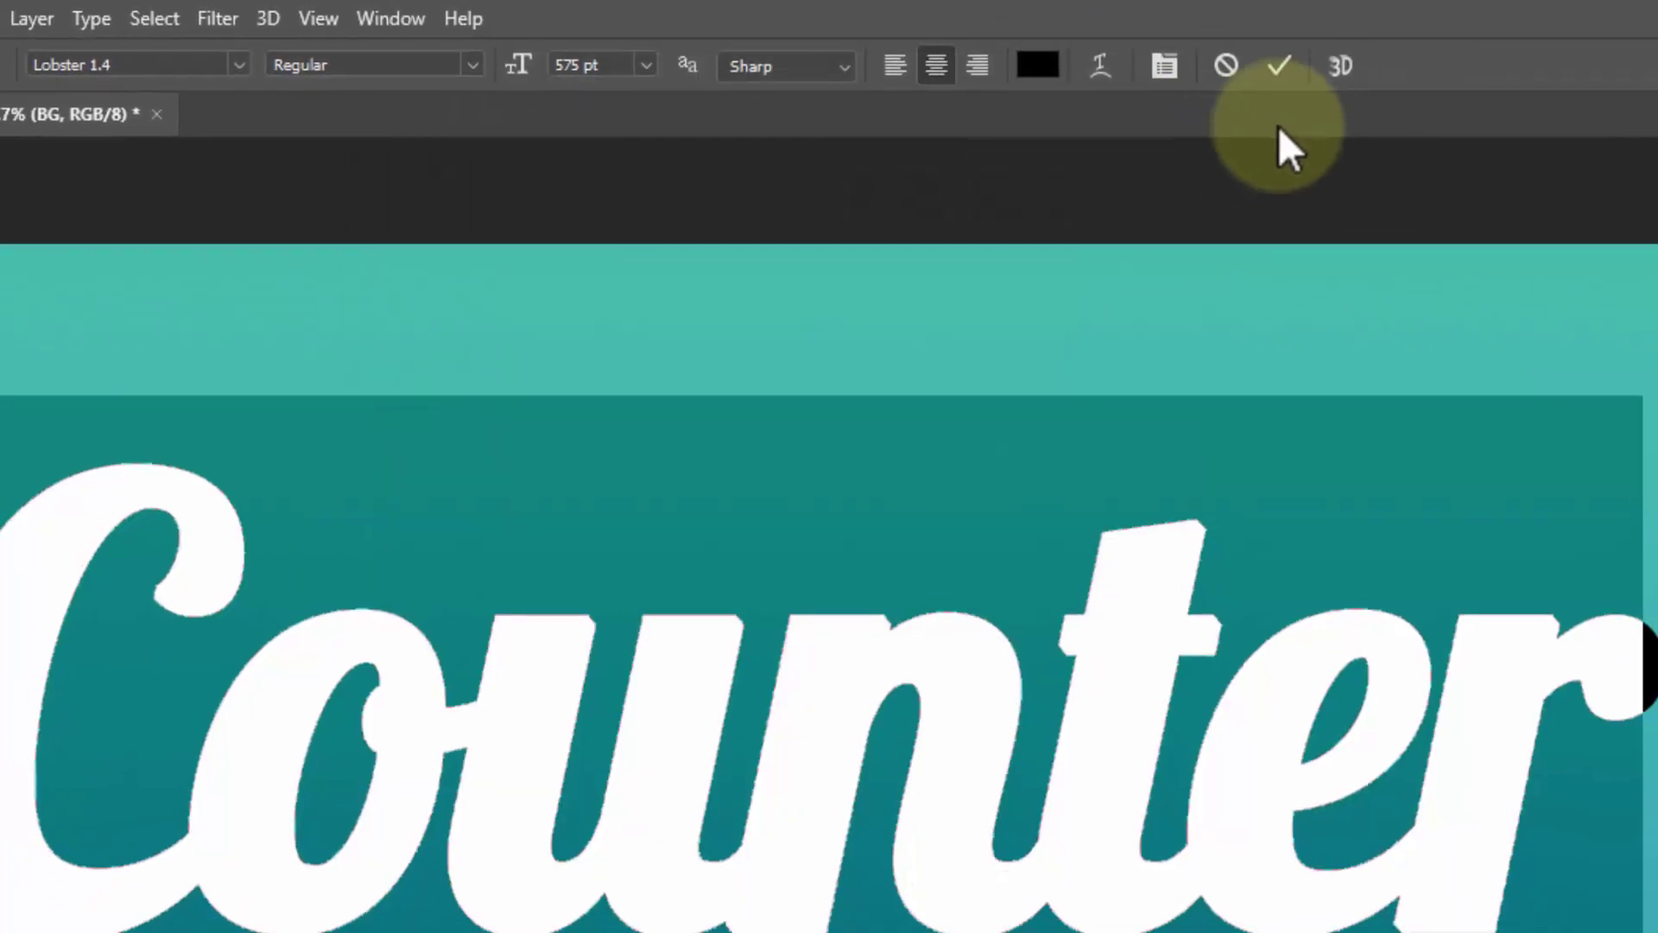
{"action": "left_click", "coordinate": [1279, 65]}
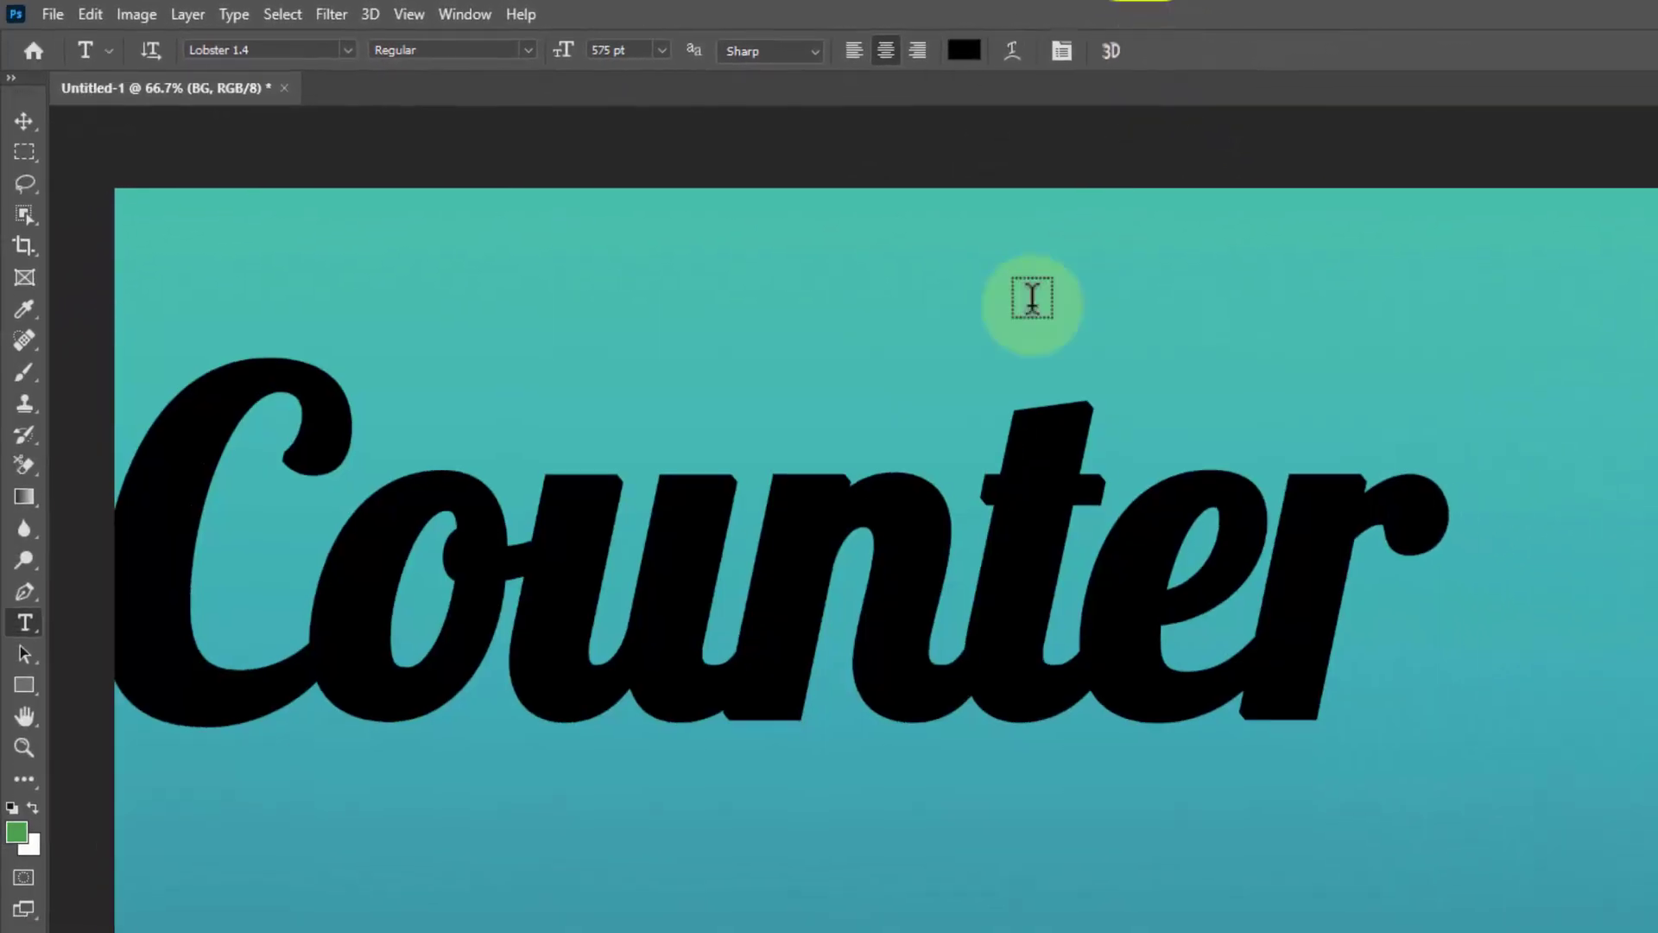
Step: Center the "Counter" text horizontally and vertically on the full canvas, and clear the selection
{"action": "key", "text": "ctrl+a"}
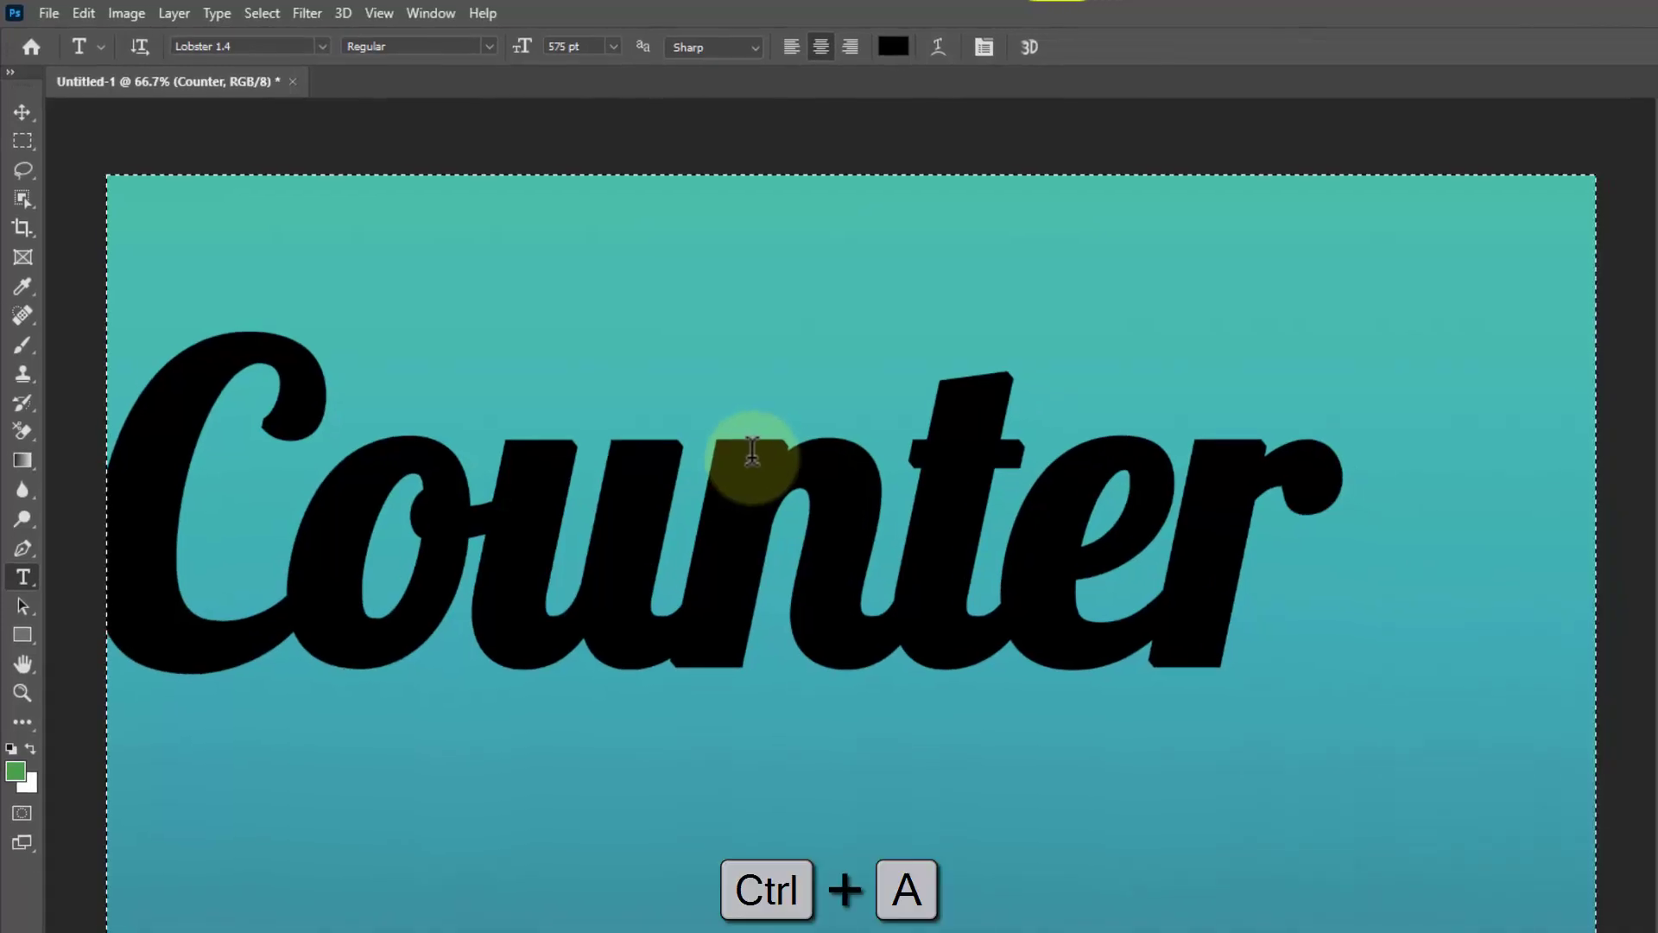
{"action": "left_click", "coordinate": [21, 110]}
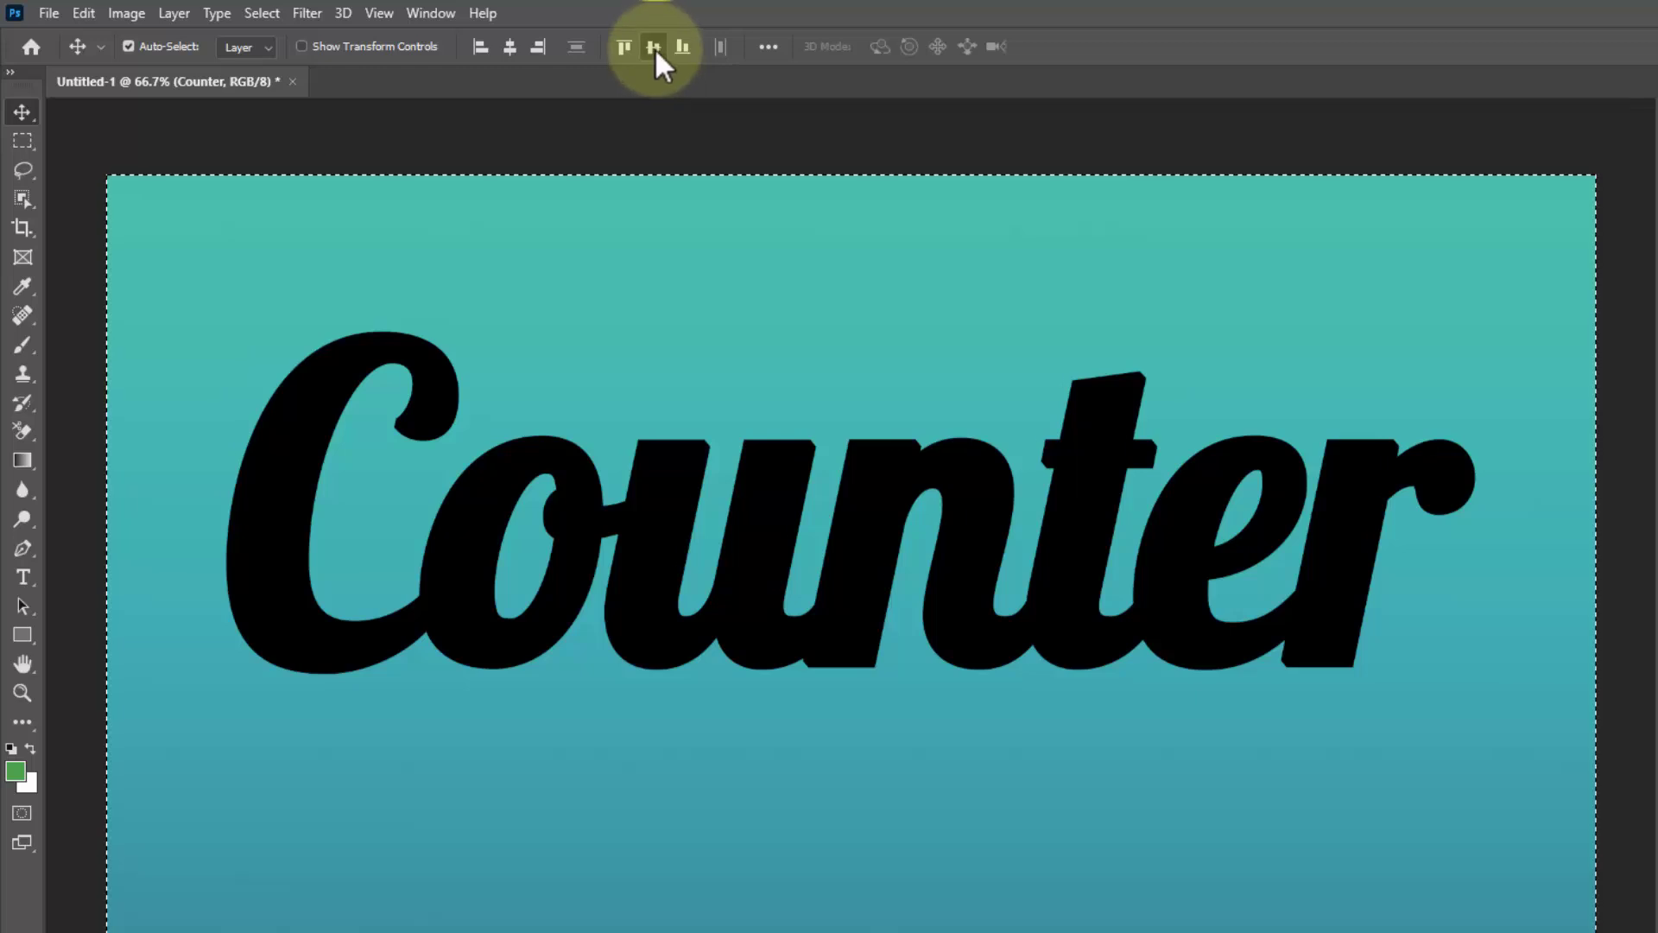
{"action": "left_click", "coordinate": [653, 47]}
{"action": "key", "text": "ctrl+d"}
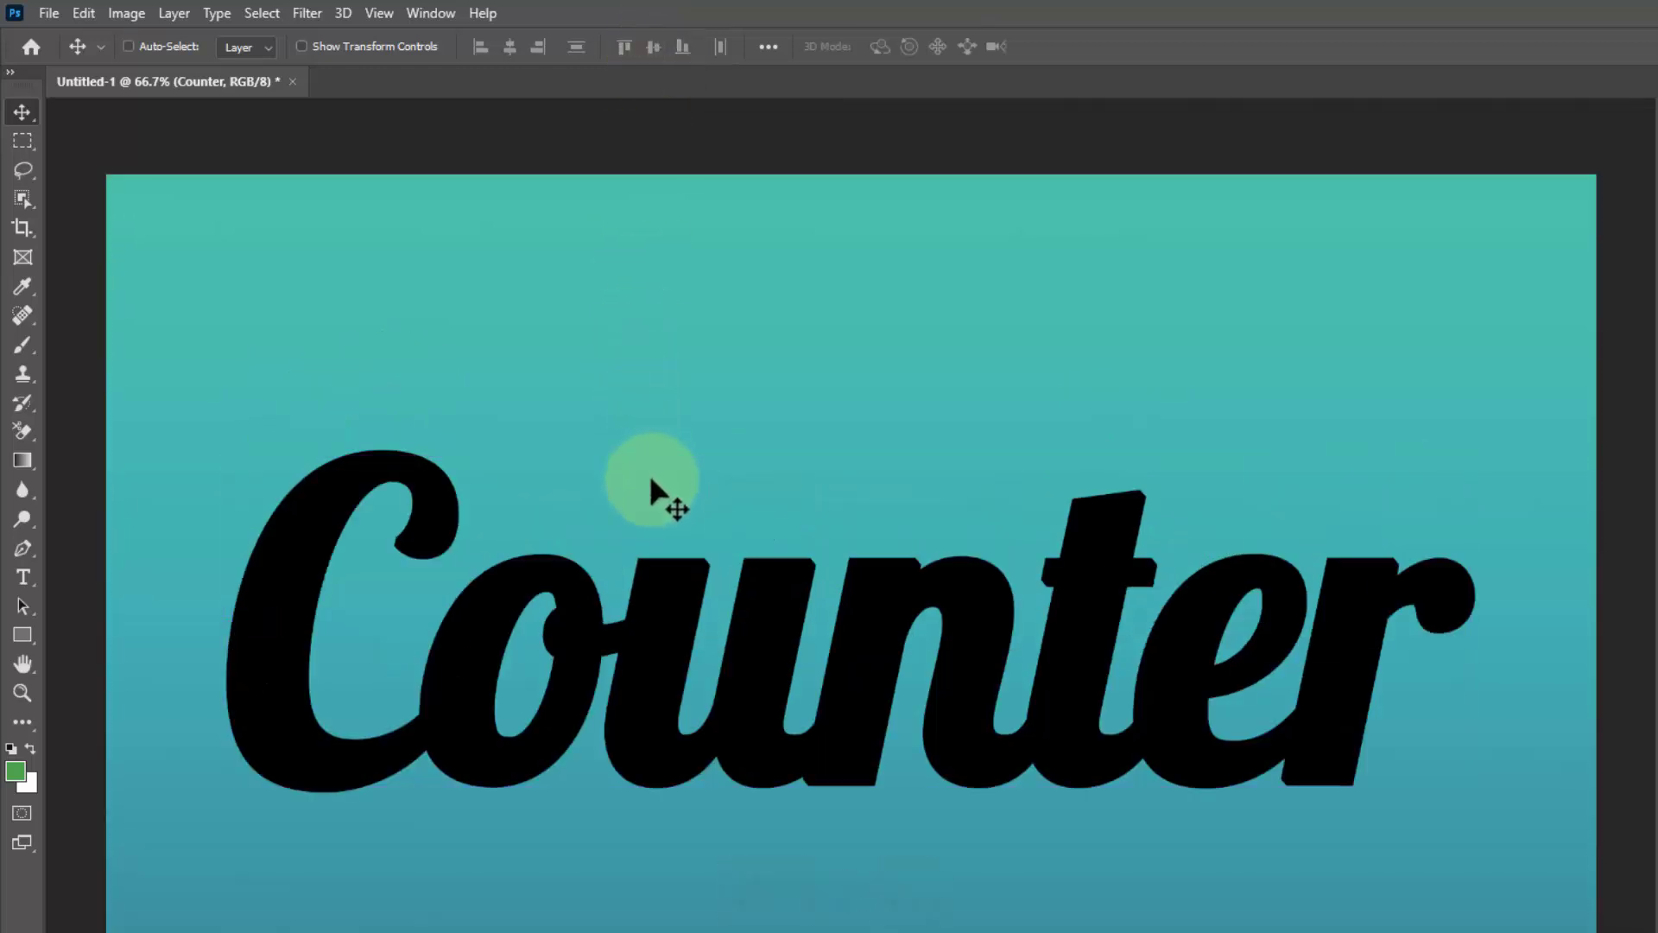
Step: Free-transform the "Counter" text with its reference point moved down to the letters' bottom edge, scaling it proportionally to 100.4%
{"action": "key", "text": "ctrl+t"}
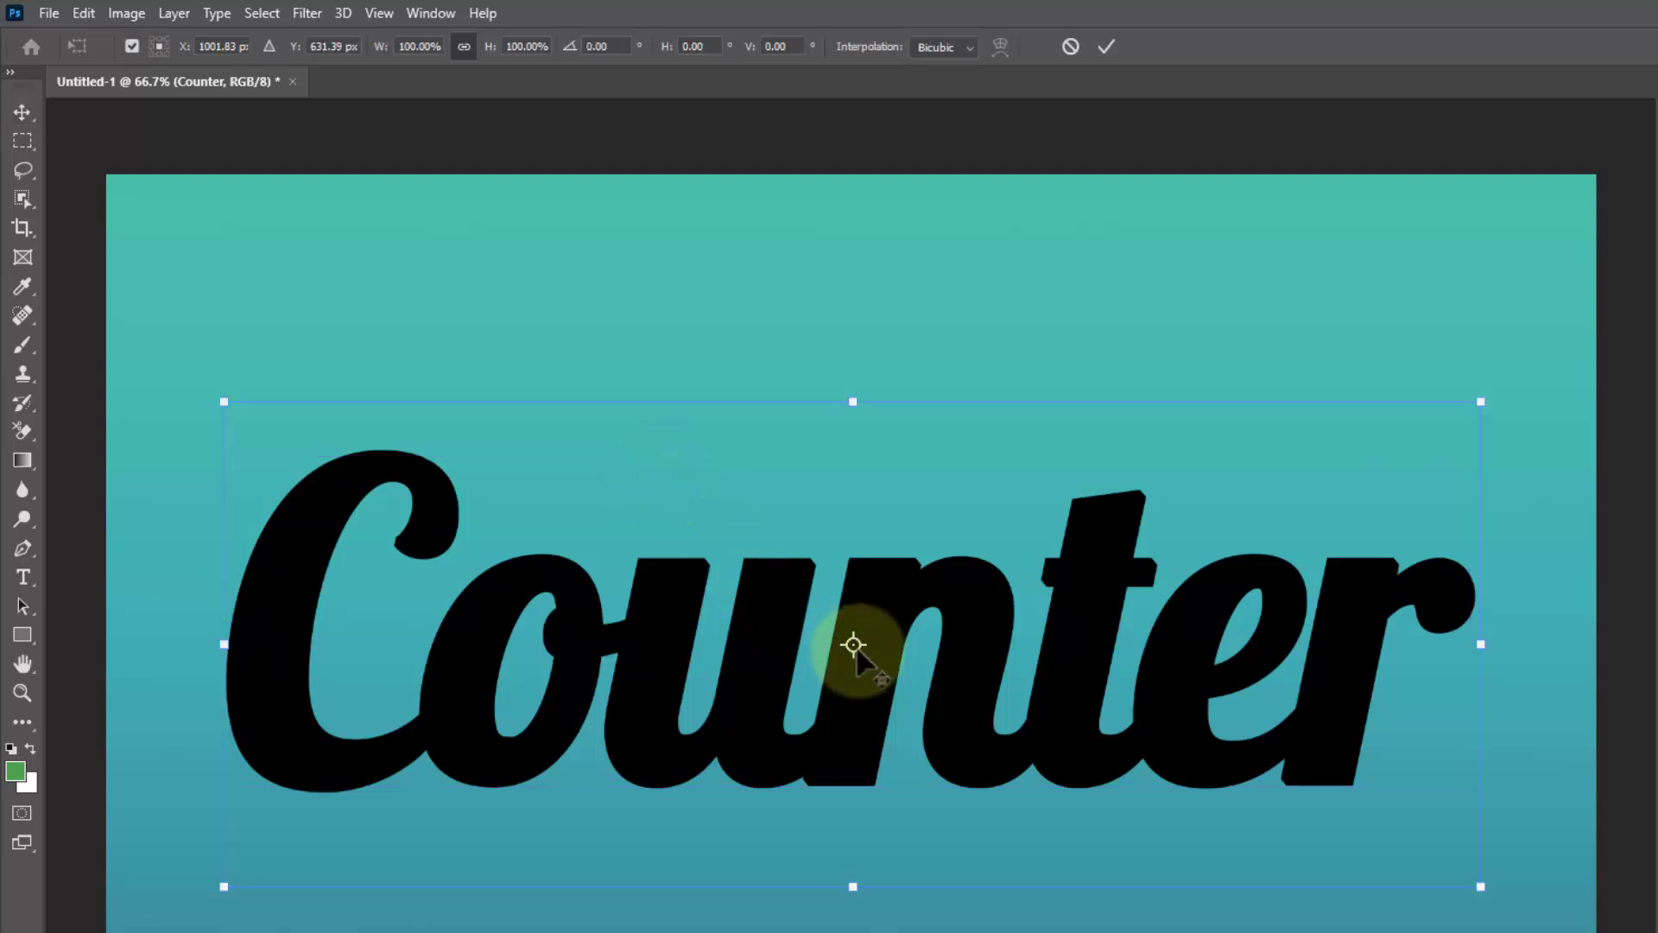
{"action": "left_click_drag", "start_coordinate": [855, 707], "coordinate": [853, 802]}
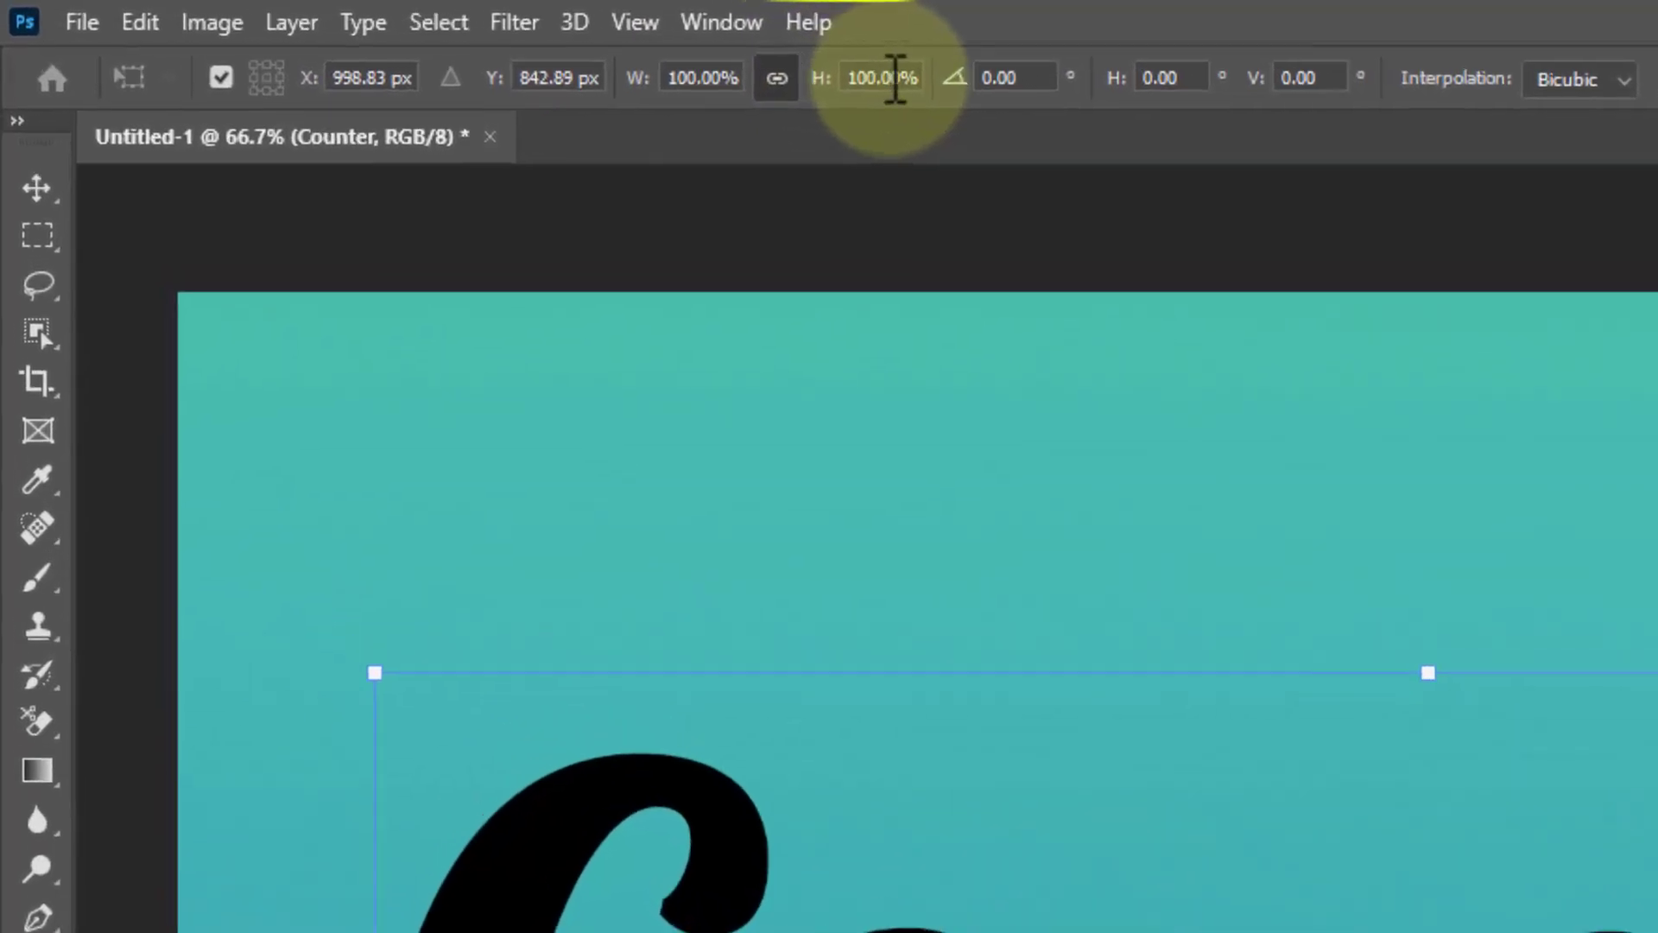
{"action": "left_click", "coordinate": [894, 77]}
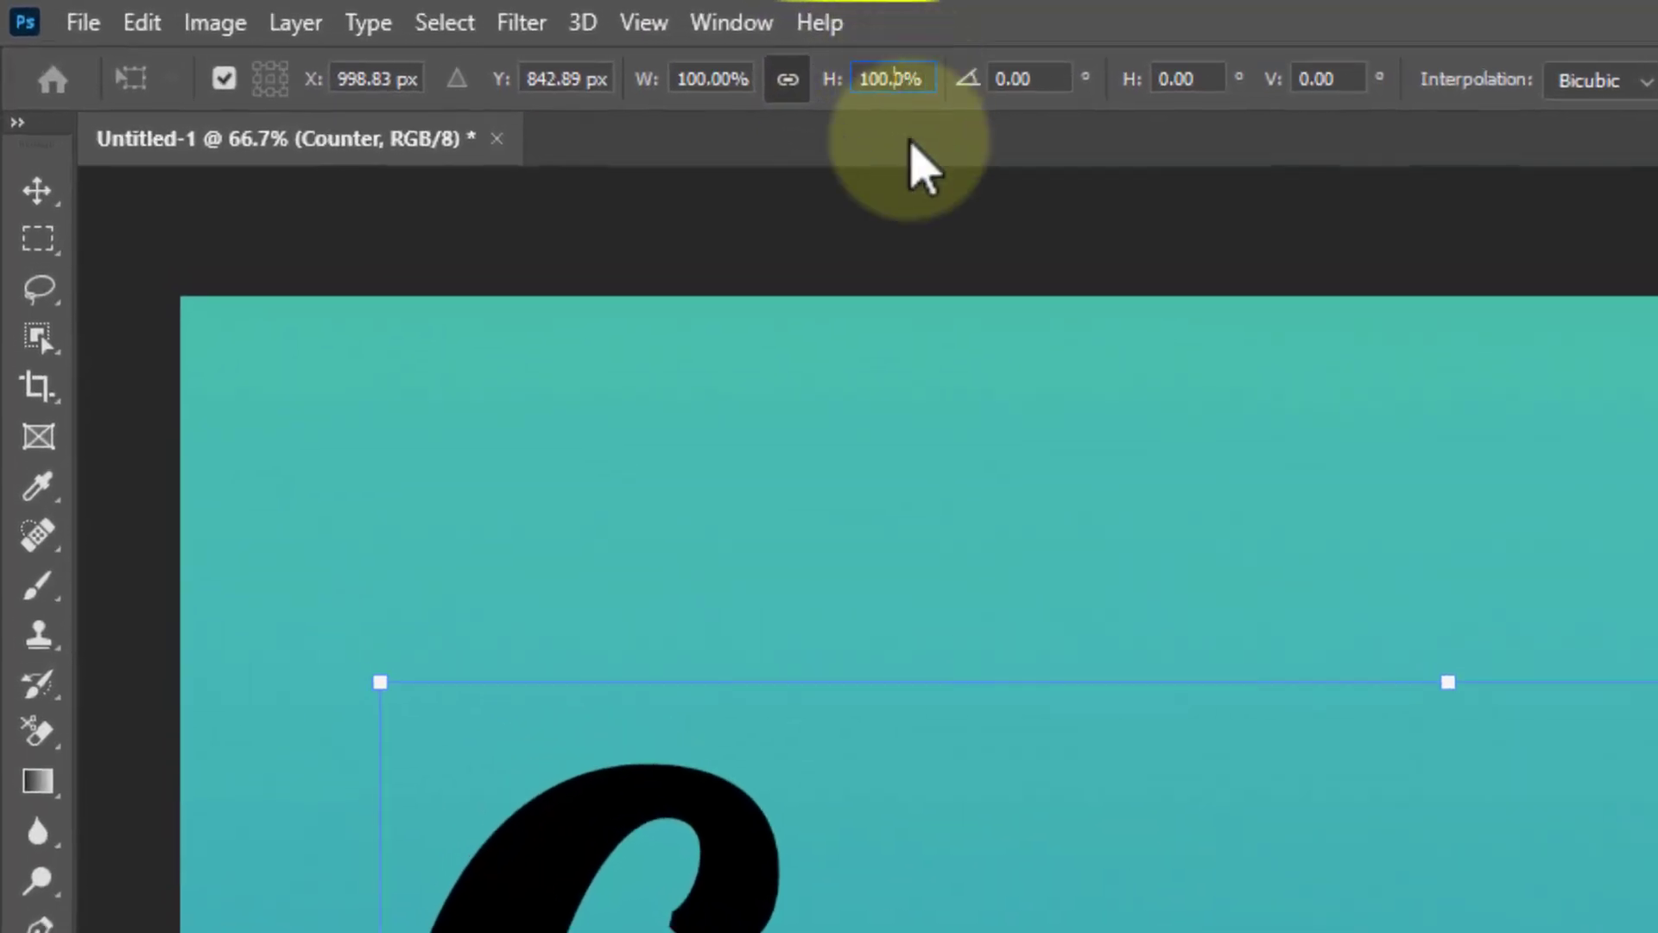
{"action": "type", "text": "4"}
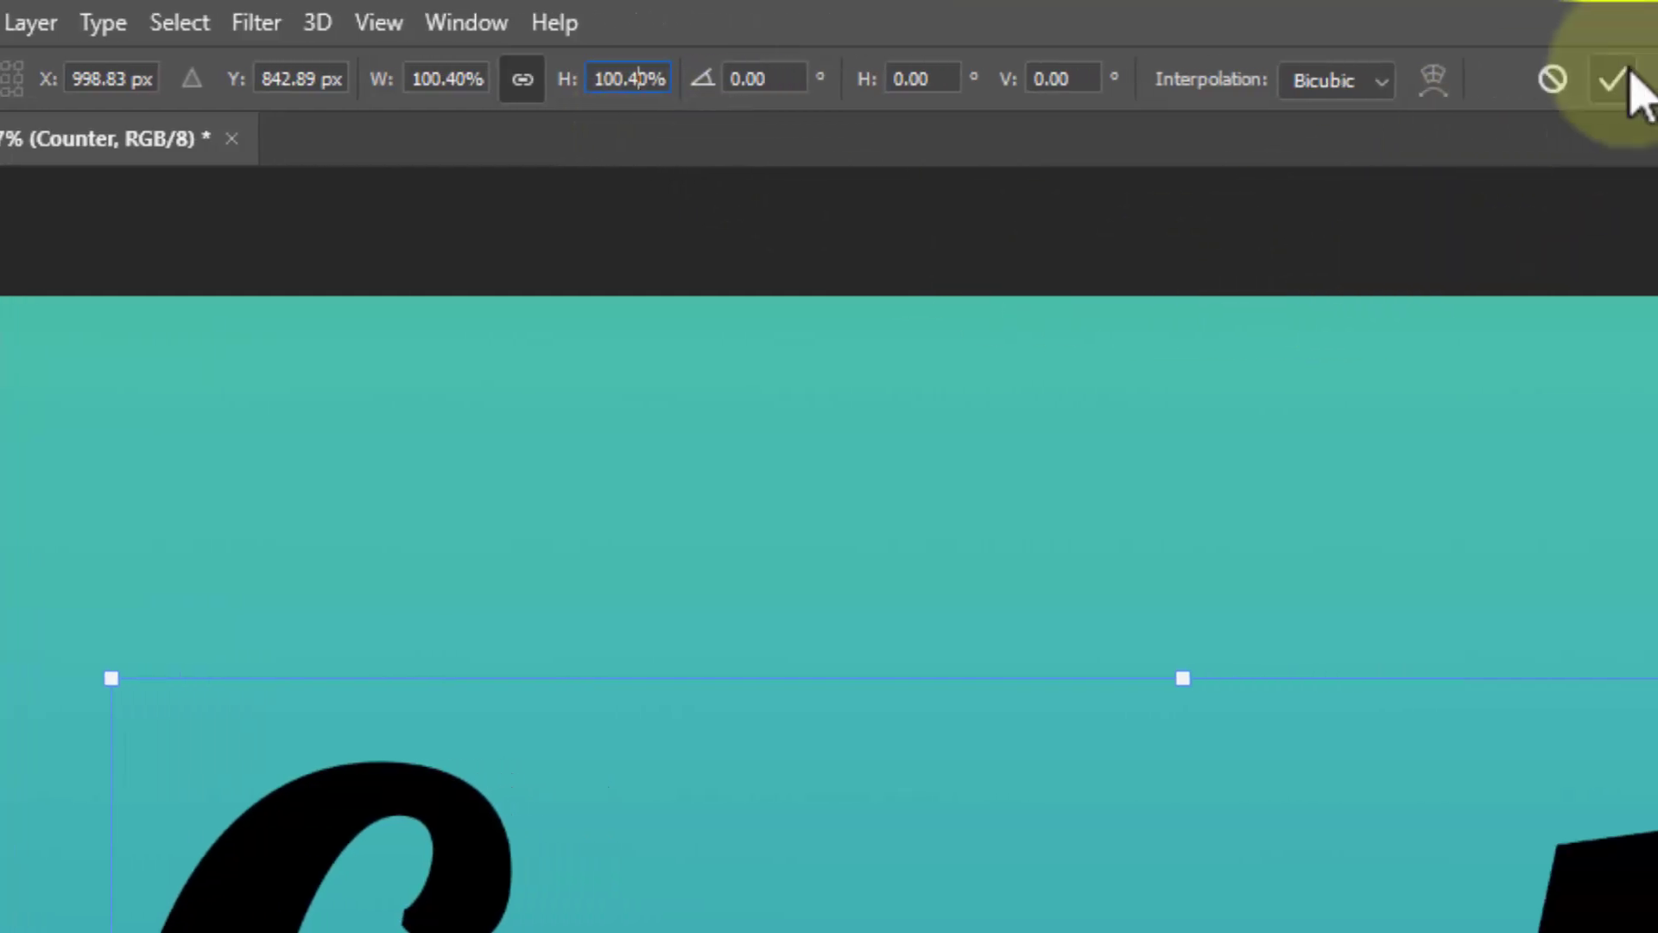
{"action": "left_click", "coordinate": [1518, 79]}
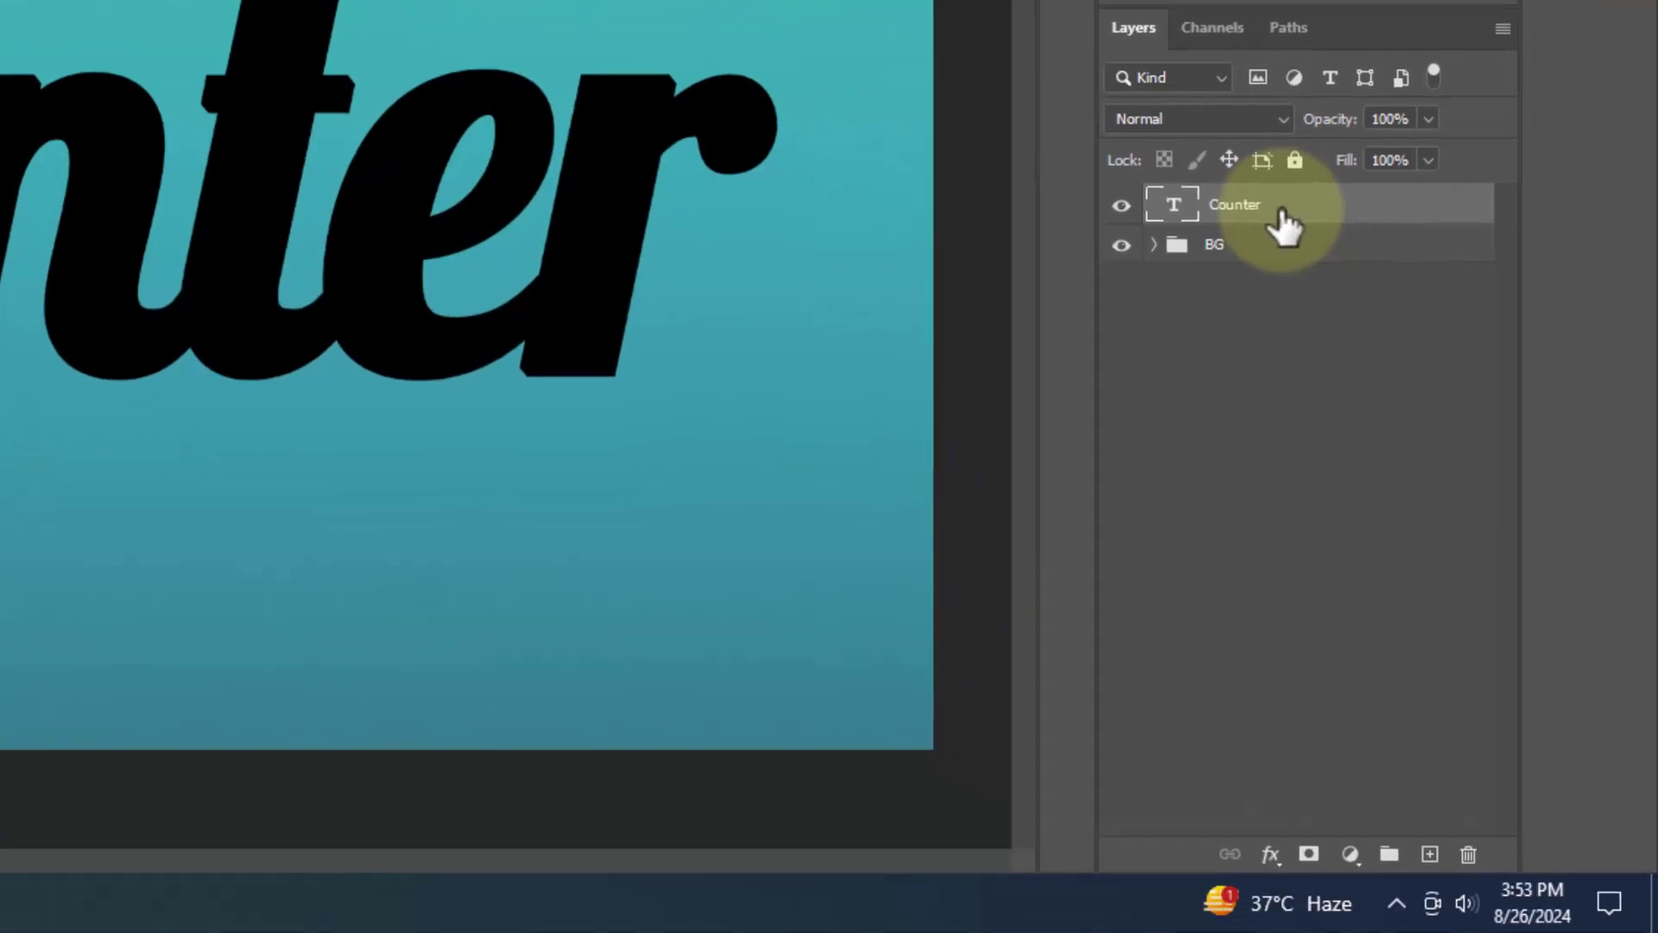
Step: Convert the Counter text layer to a Smart Object, and repeat the scaling transform on successive duplicates to build 14 copies
{"action": "right_click", "coordinate": [1284, 225]}
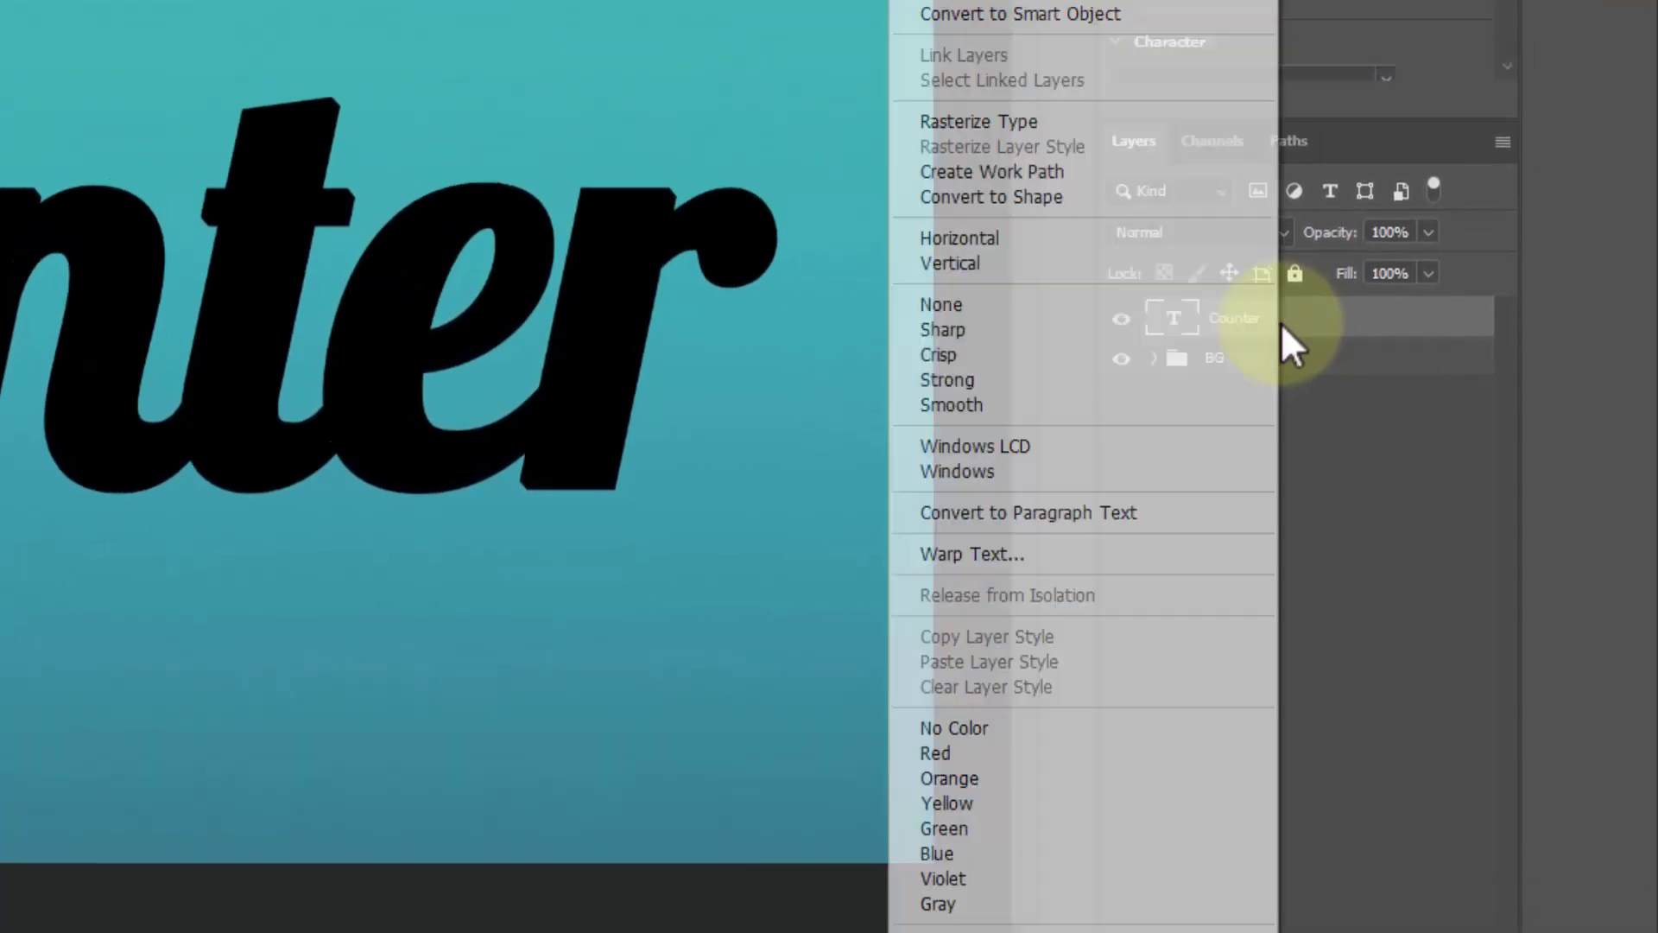
{"action": "left_click", "coordinate": [1086, 386]}
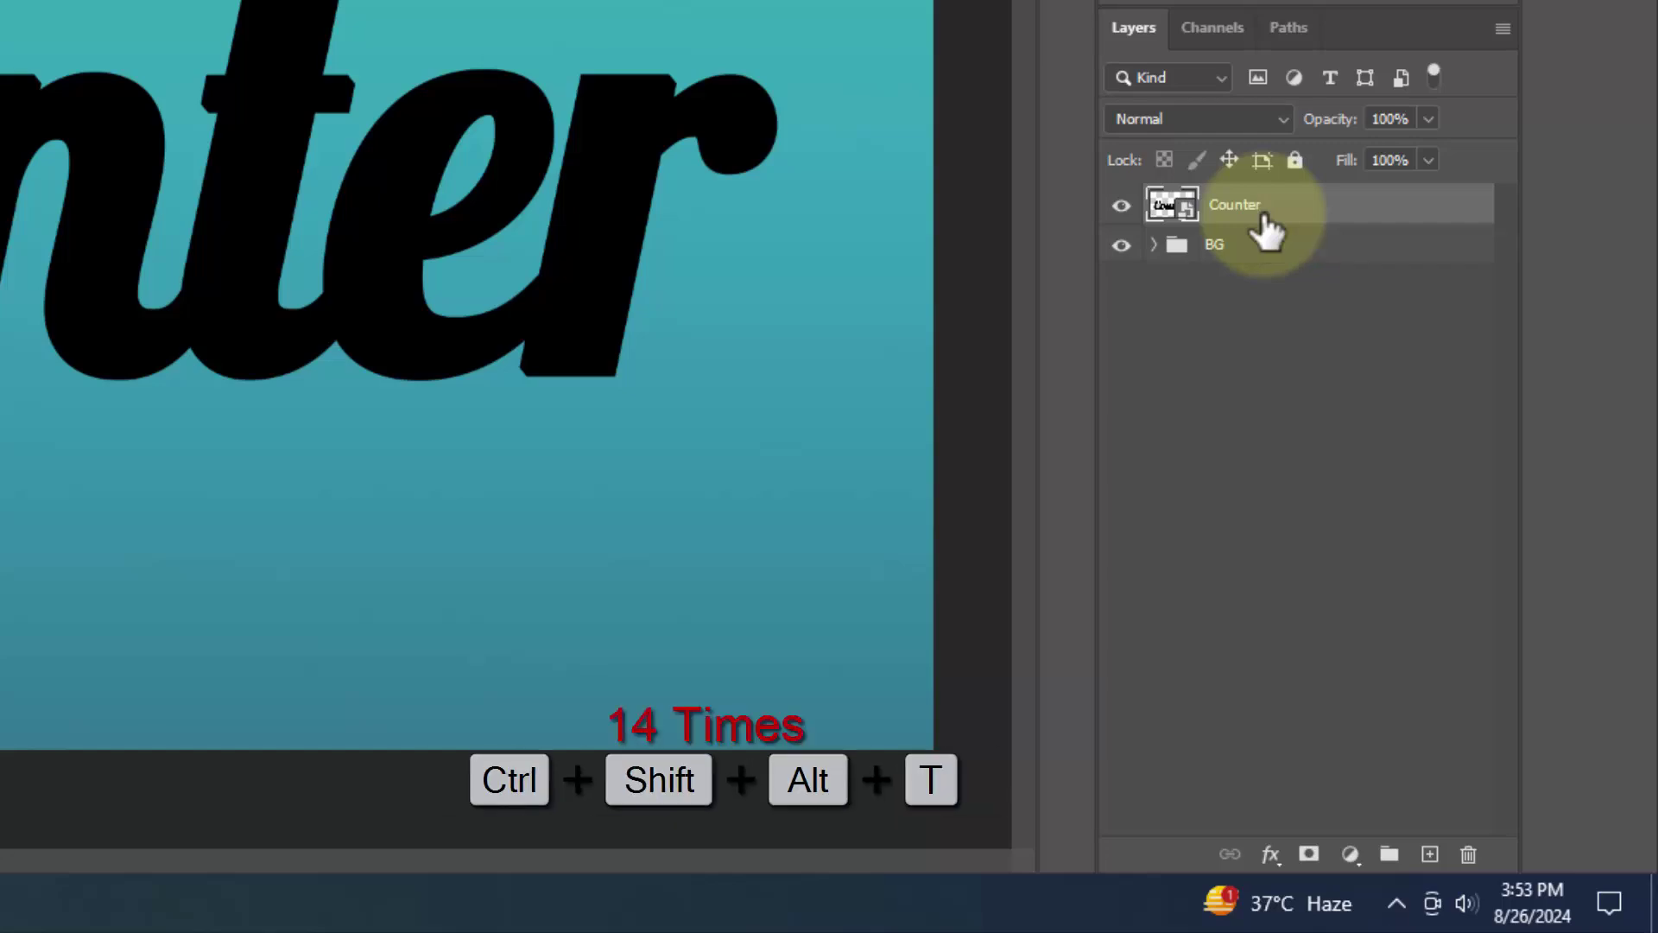
{"action": "key", "text": "ctrl+shift+alt+t"}
{"action": "key", "text": "ctrl+shift+alt+t"}
{"action": "key", "text": "ctrl+shift+alt+t"}
{"action": "key", "text": "ctrl+shift+alt+t"}
{"action": "key", "text": "ctrl+shift+alt+t"}
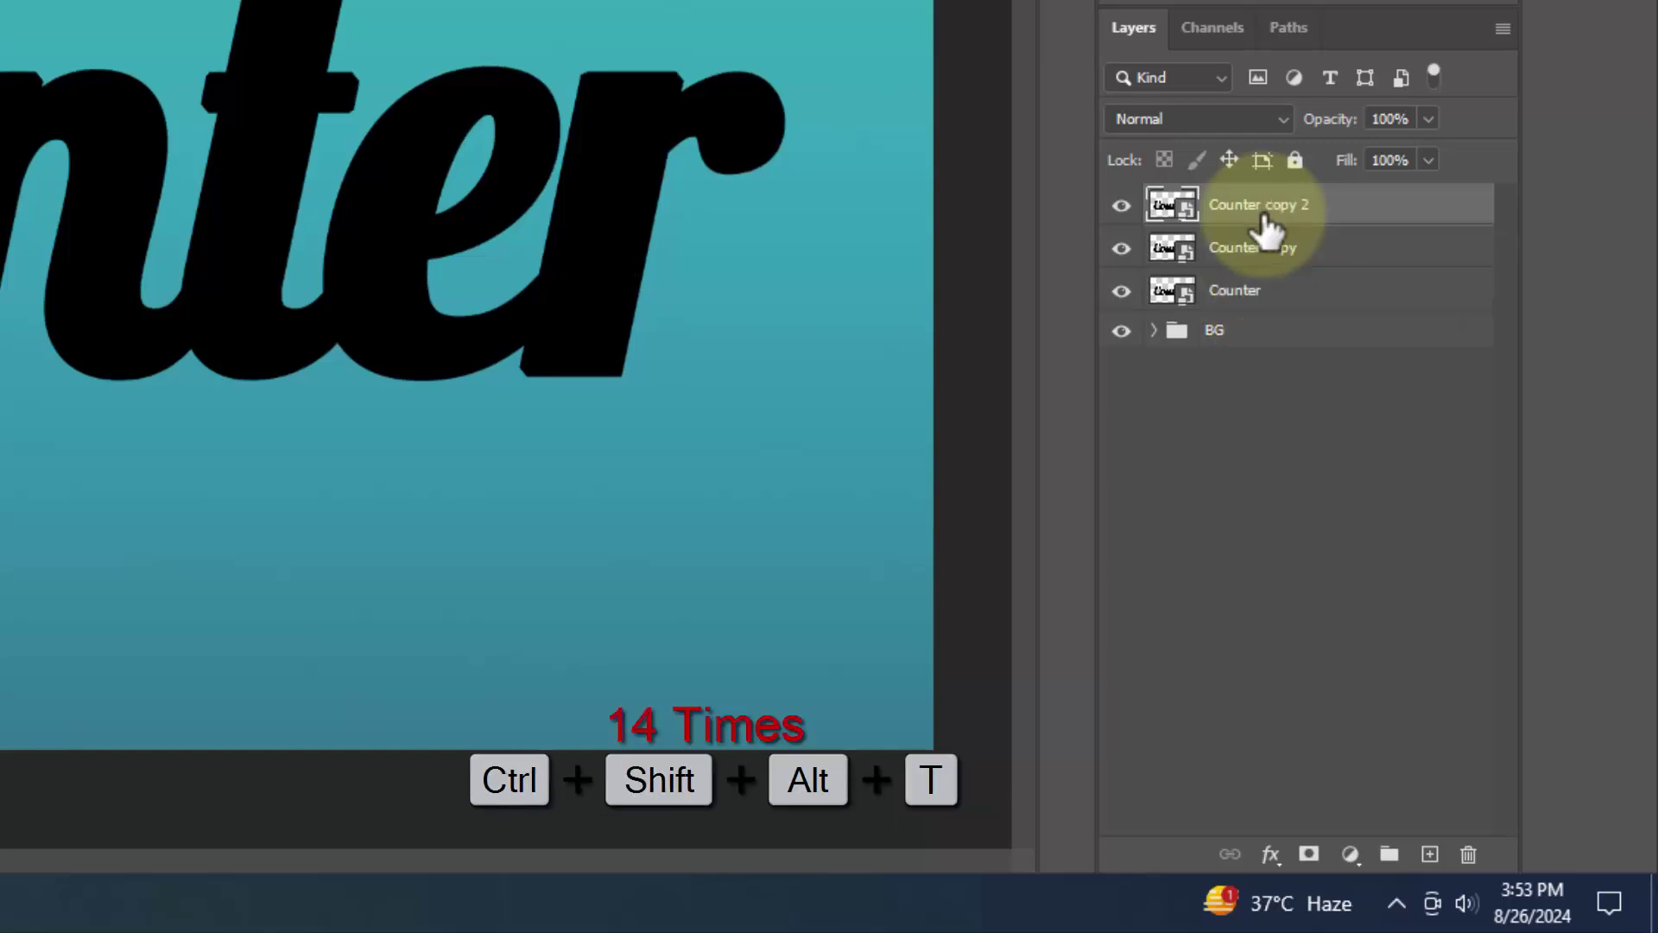
{"action": "key", "text": "ctrl+shift+alt+t"}
{"action": "key", "text": "ctrl+shift+alt+t"}
{"action": "key", "text": "ctrl+shift+alt+t"}
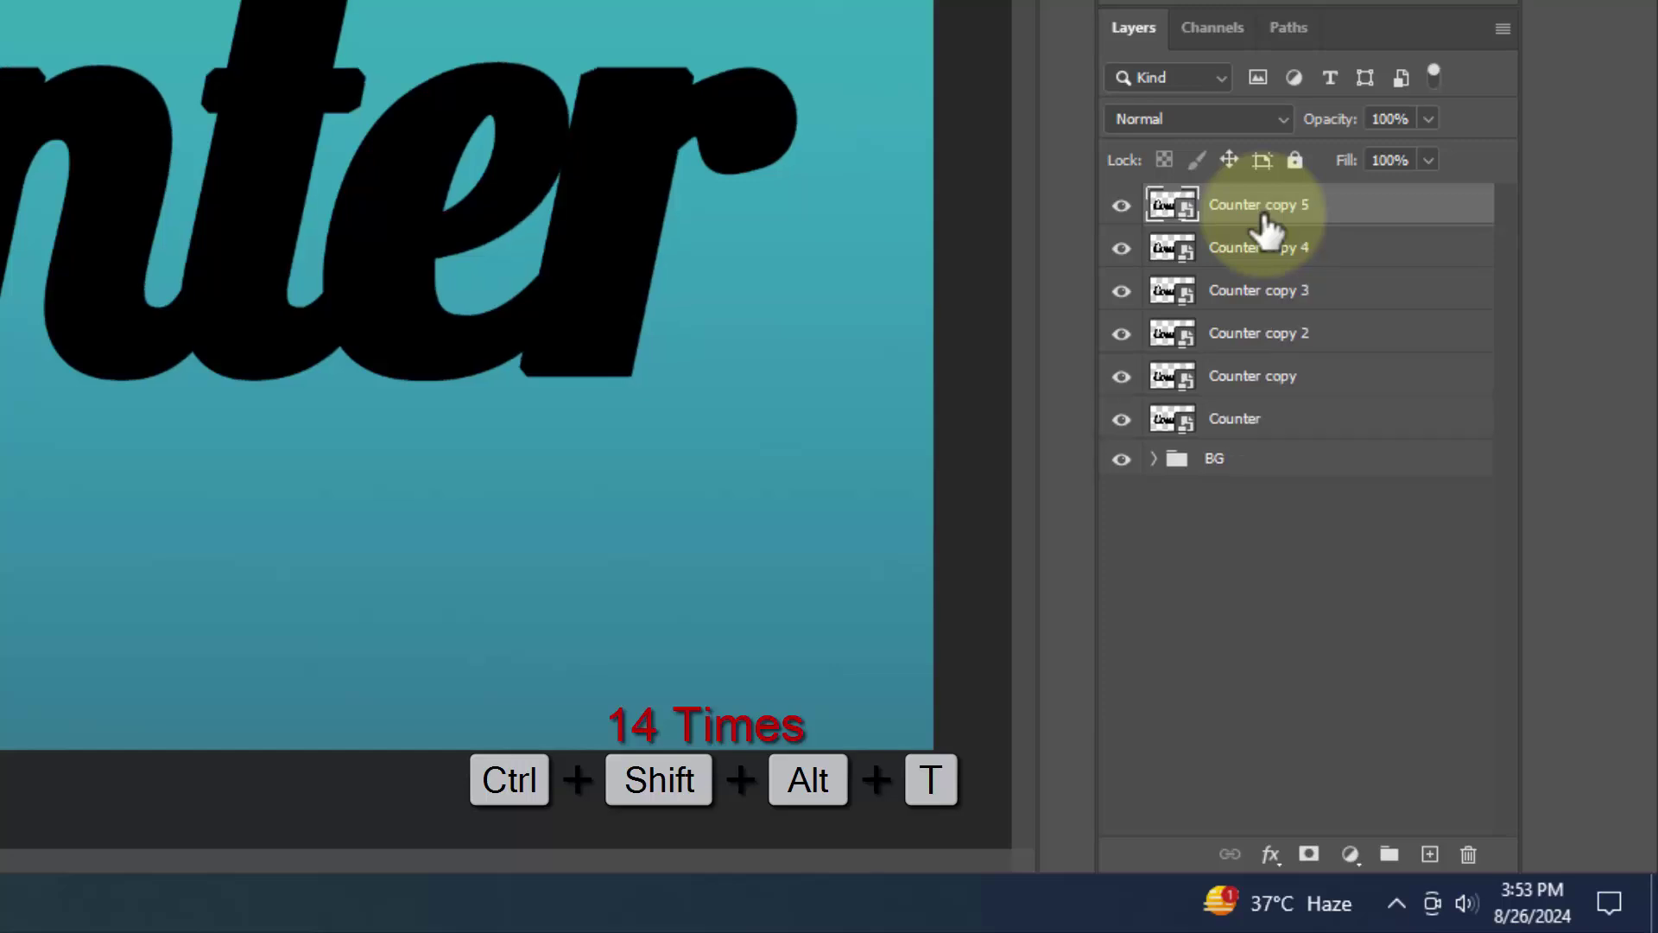
{"action": "key", "text": "ctrl+shift+alt+t"}
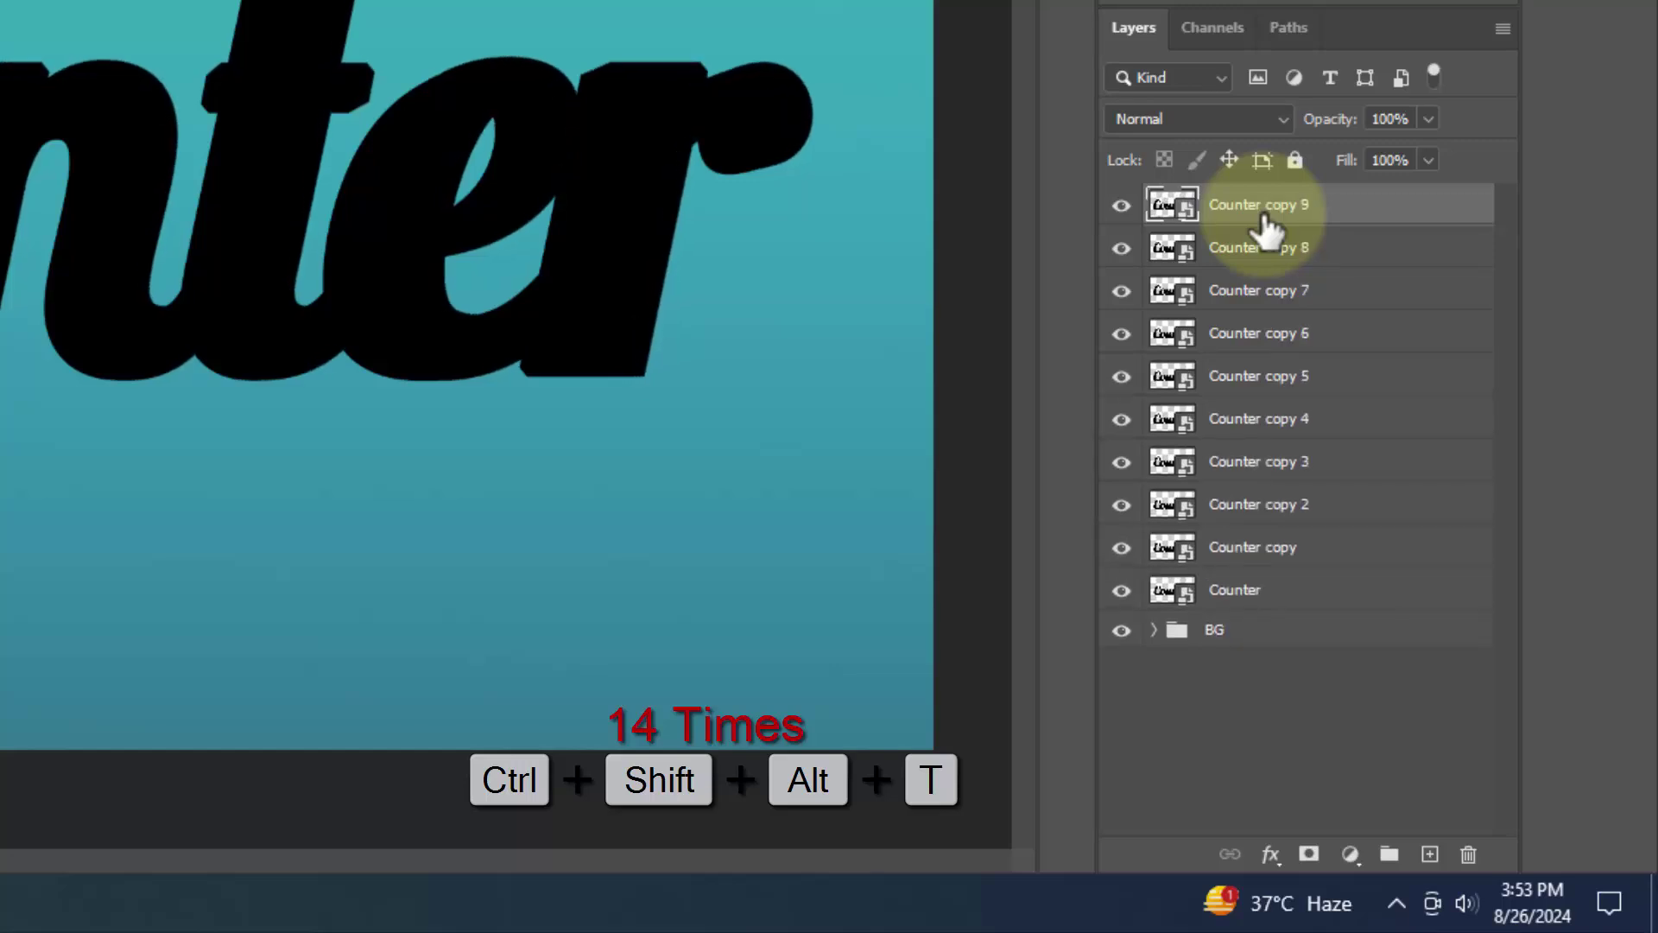
{"action": "key", "text": "ctrl+shift+alt+t"}
{"action": "key", "text": "ctrl+shift+alt+t"}
{"action": "key", "text": "ctrl+shift+alt+t"}
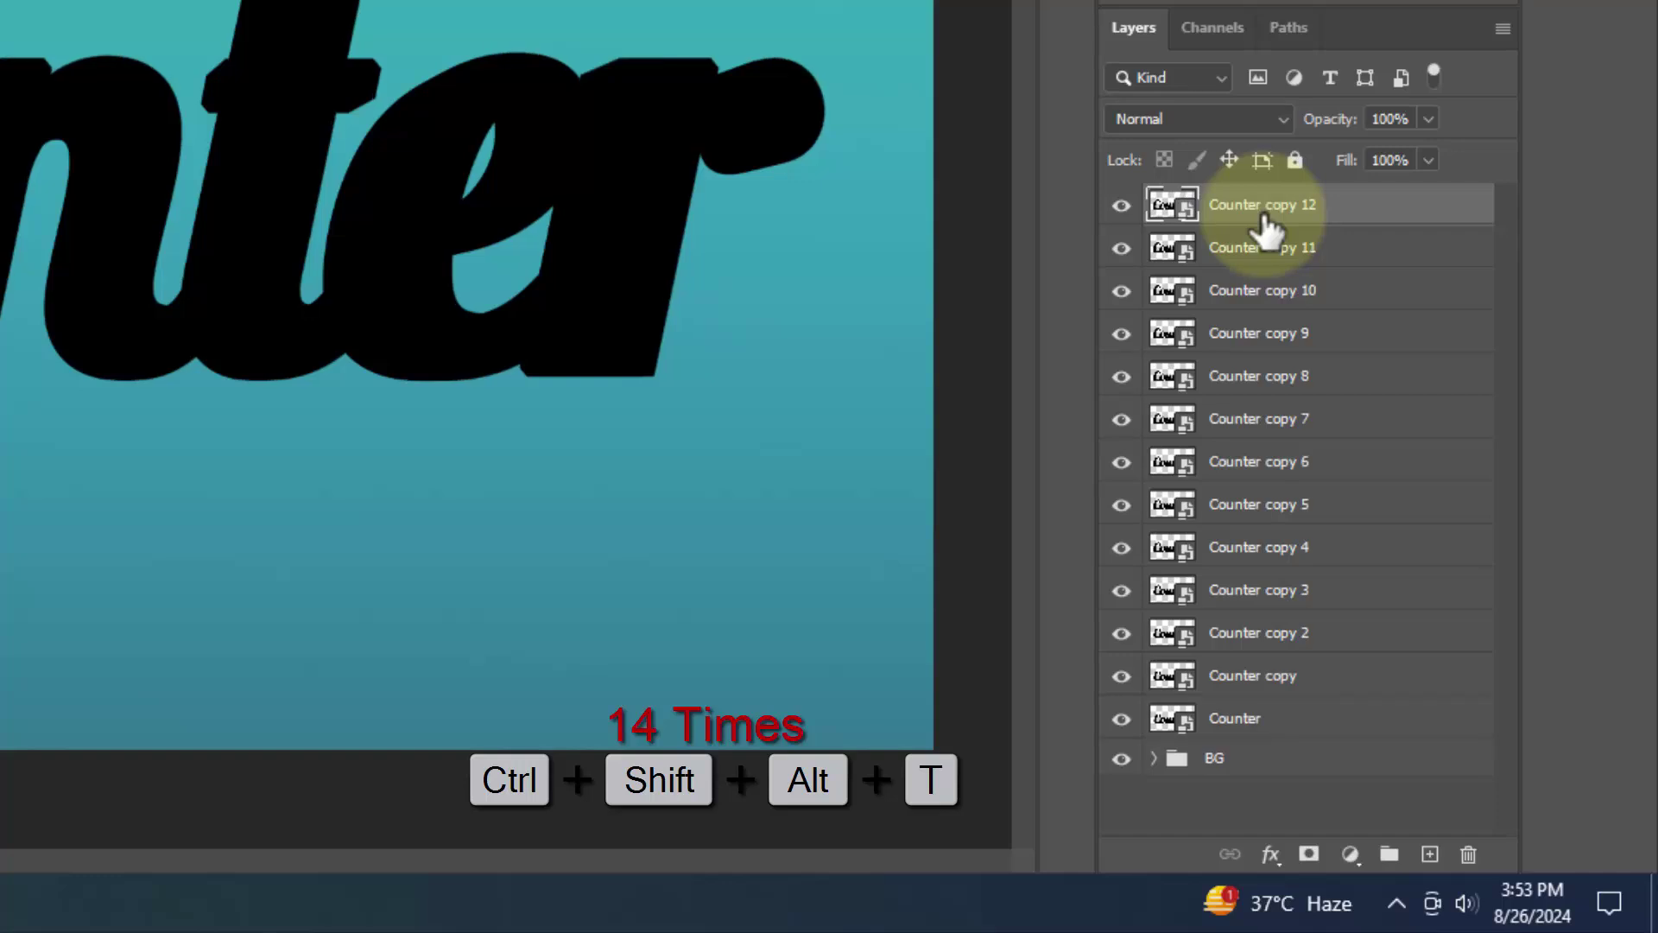
{"action": "key", "text": "ctrl+shift+alt+t"}
{"action": "key", "text": "ctrl+shift+alt+t"}
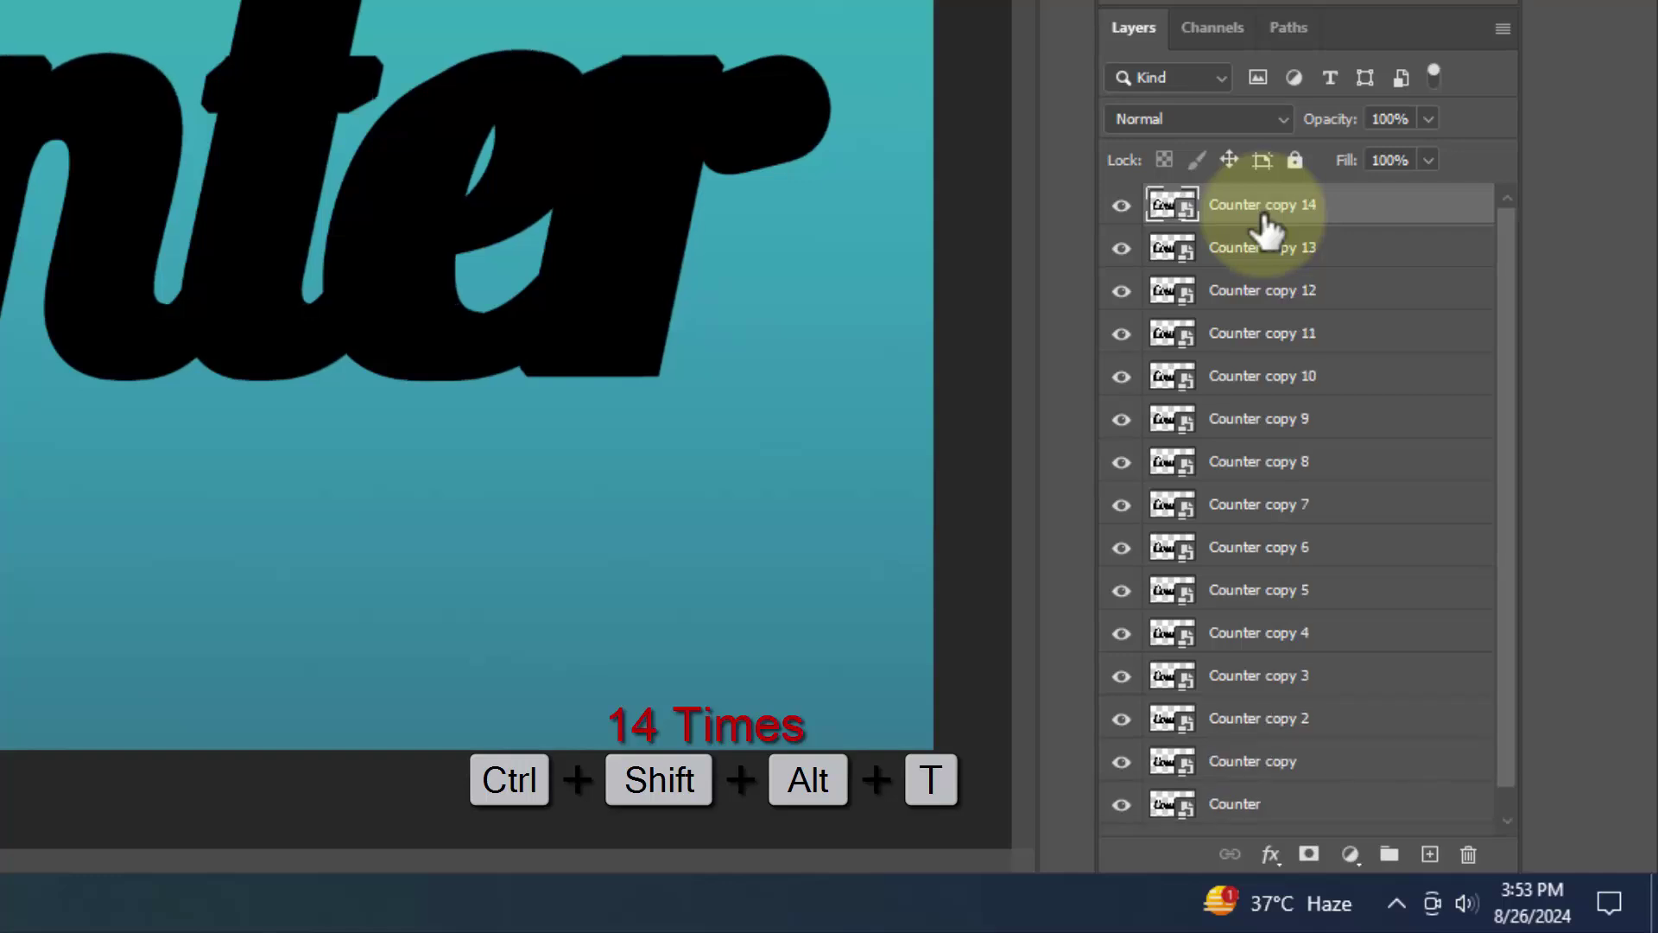
Step: Put the original Counter layer, just above the BG group, into a new group named "Shadow"
{"action": "scroll", "coordinate": [1278, 501], "scroll_direction": "down", "scroll_amount": 1}
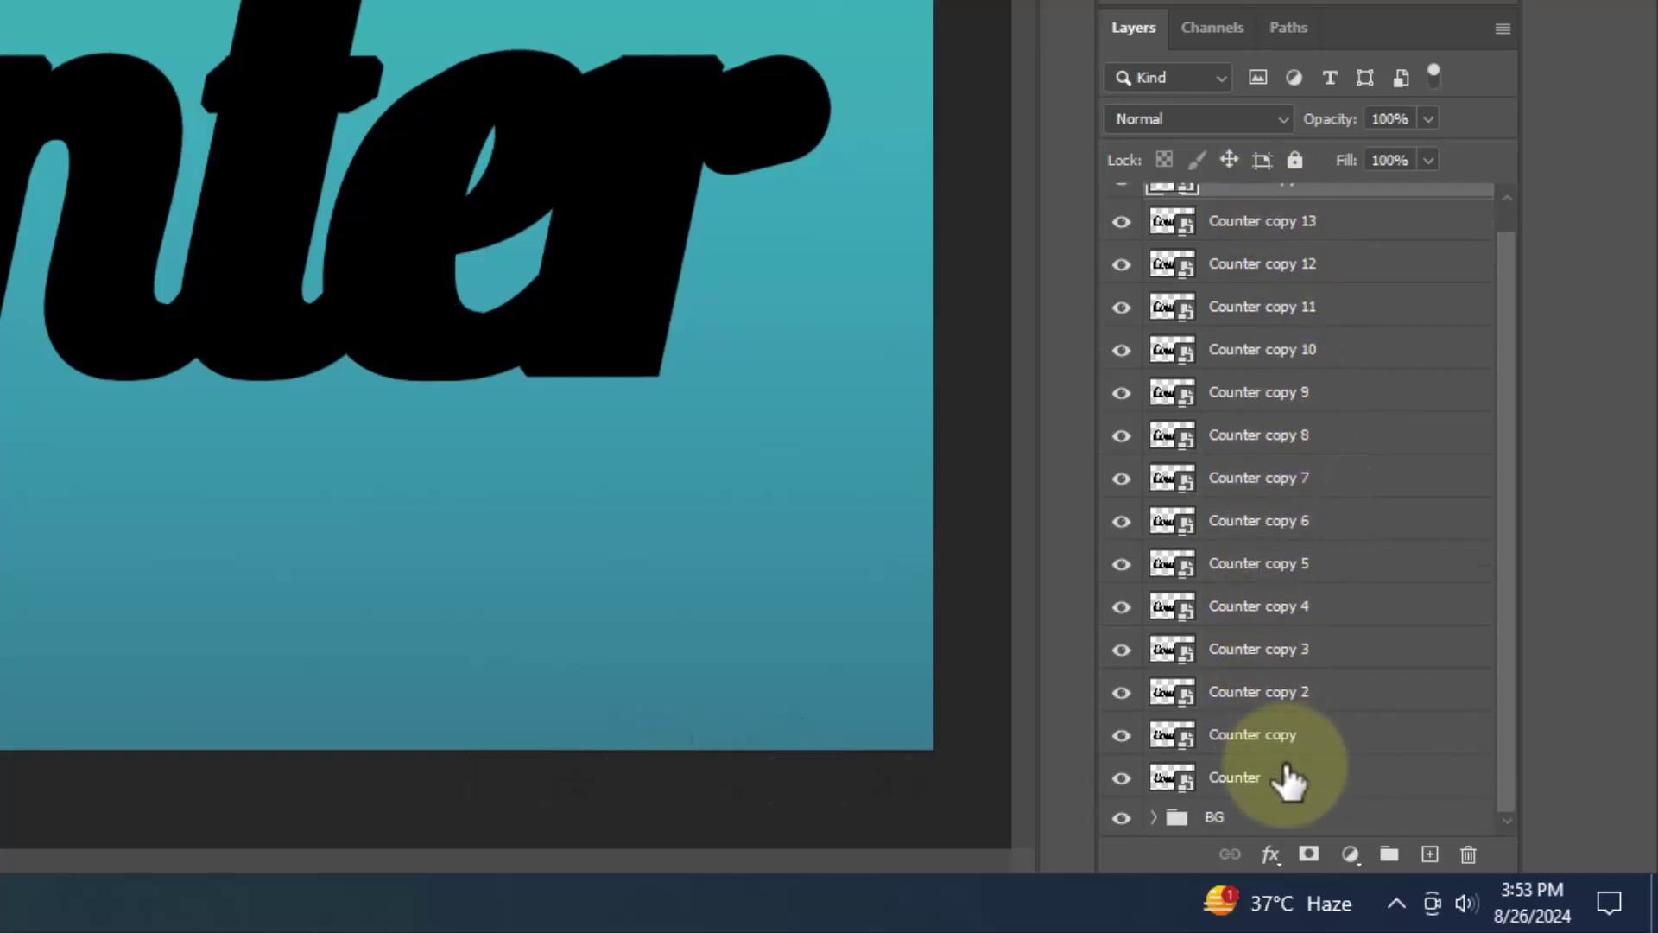
{"action": "left_click_drag", "start_coordinate": [1286, 787], "coordinate": [1390, 859]}
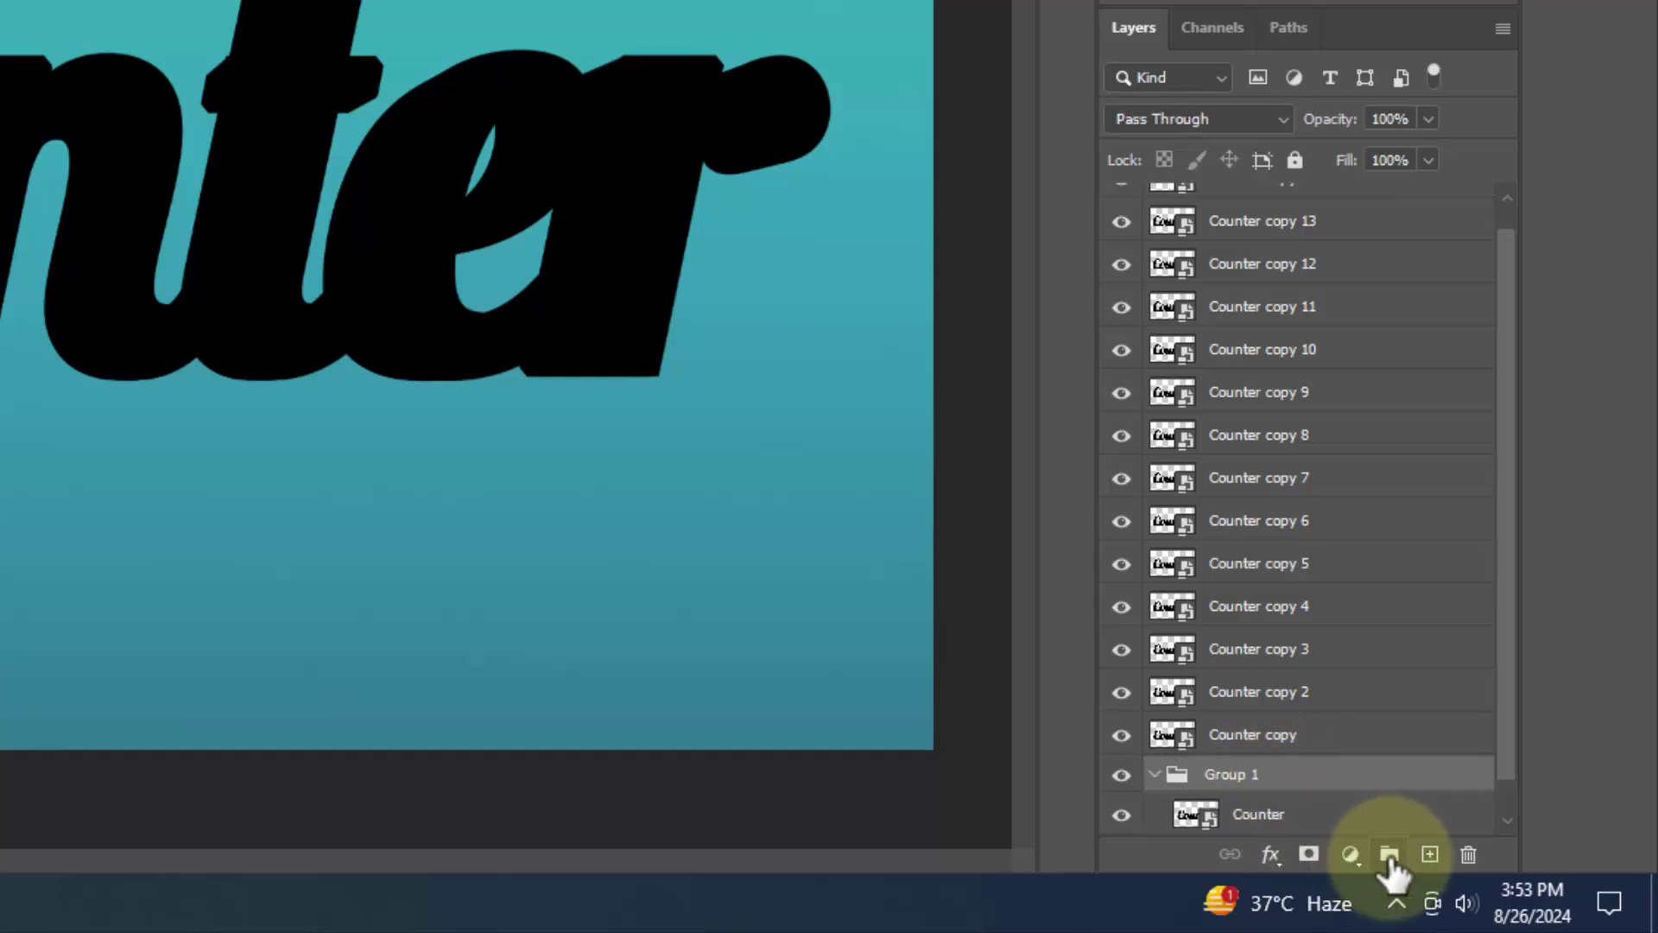
{"action": "double_click", "coordinate": [1243, 774]}
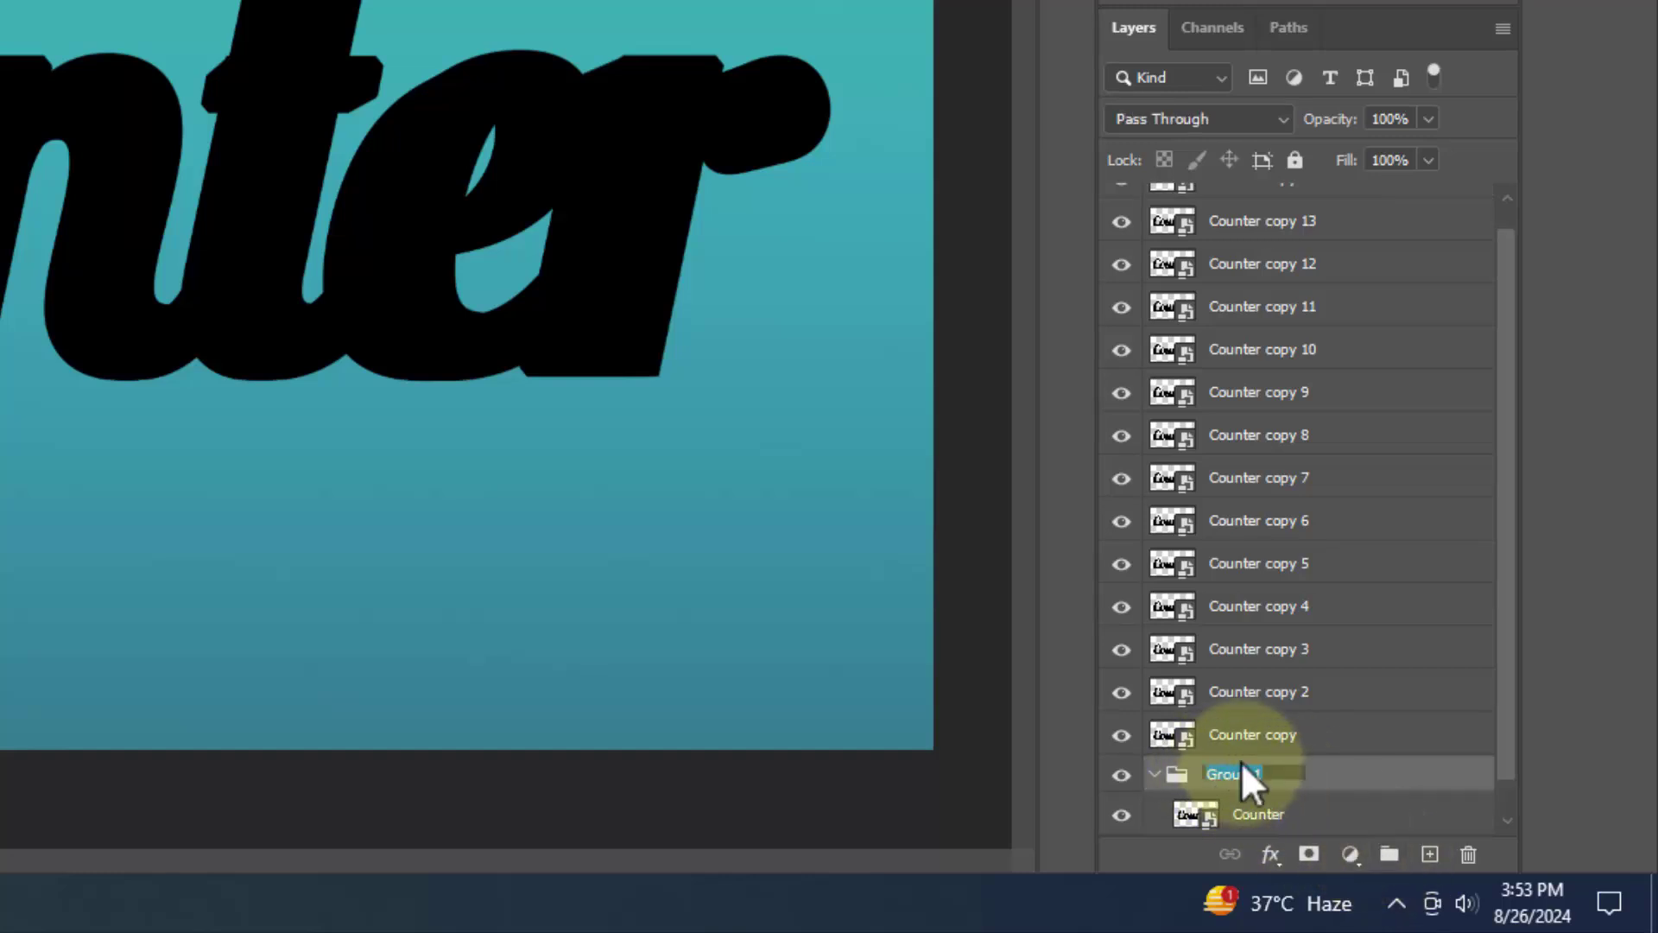
{"action": "type", "text": "Shadow"}
{"action": "key", "text": "Return"}
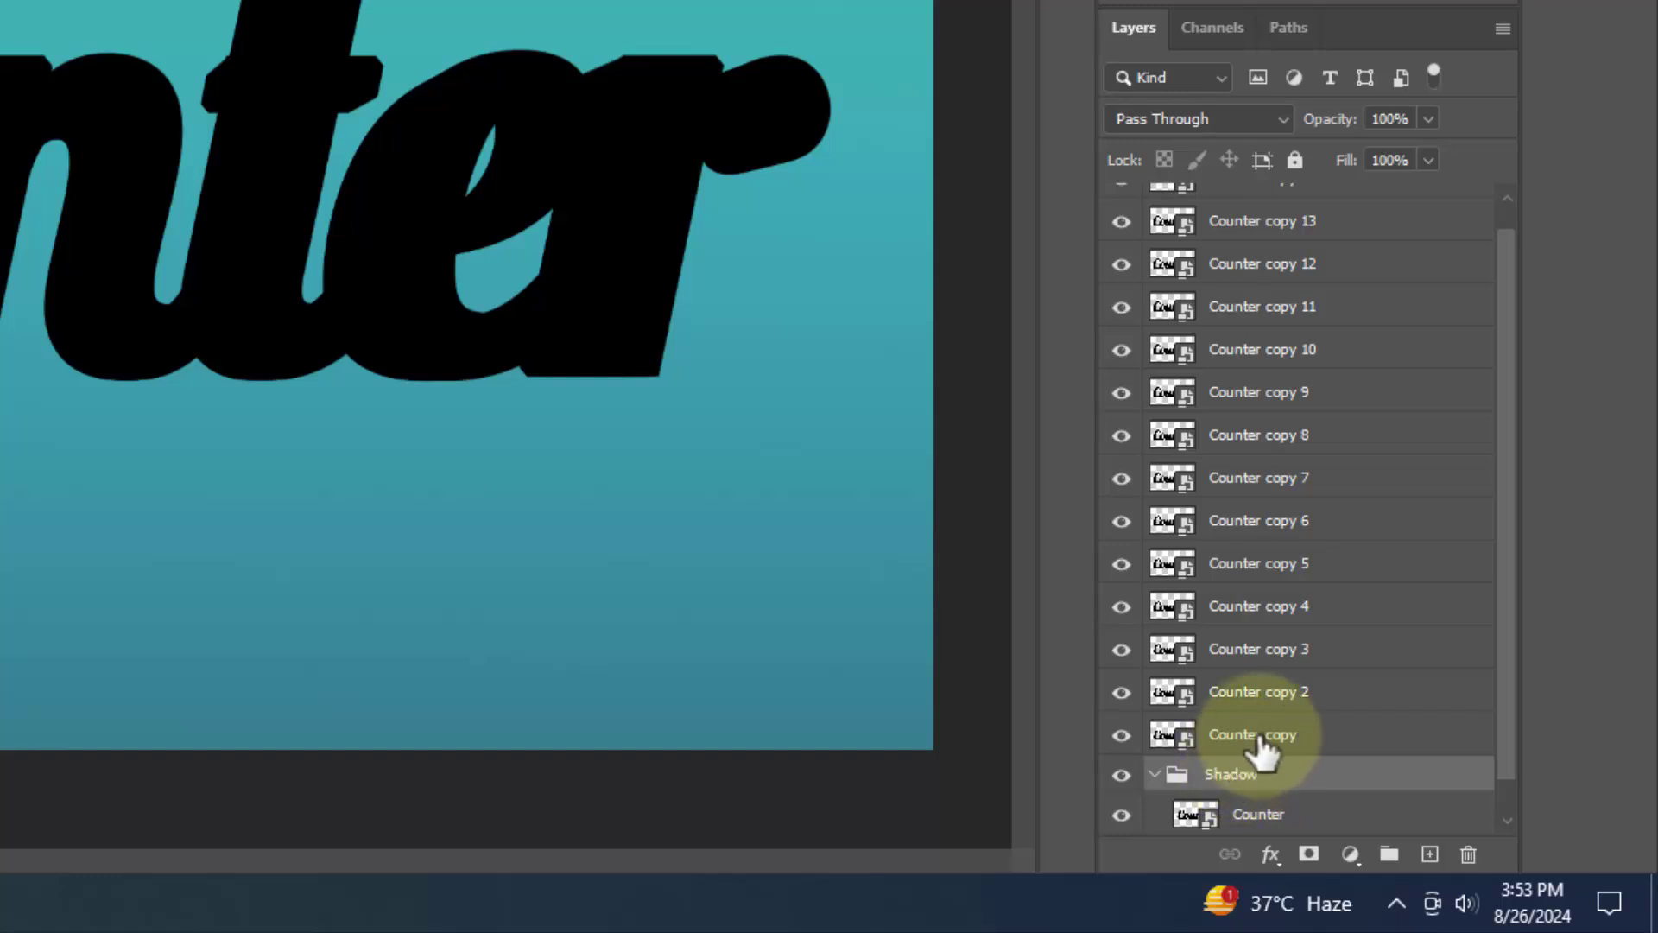
Step: Group the layers from Counter copy through Counter copy 7 and name the group "Border"
{"action": "left_click", "coordinate": [1263, 741]}
{"action": "left_click", "coordinate": [1317, 439], "text": "shift"}
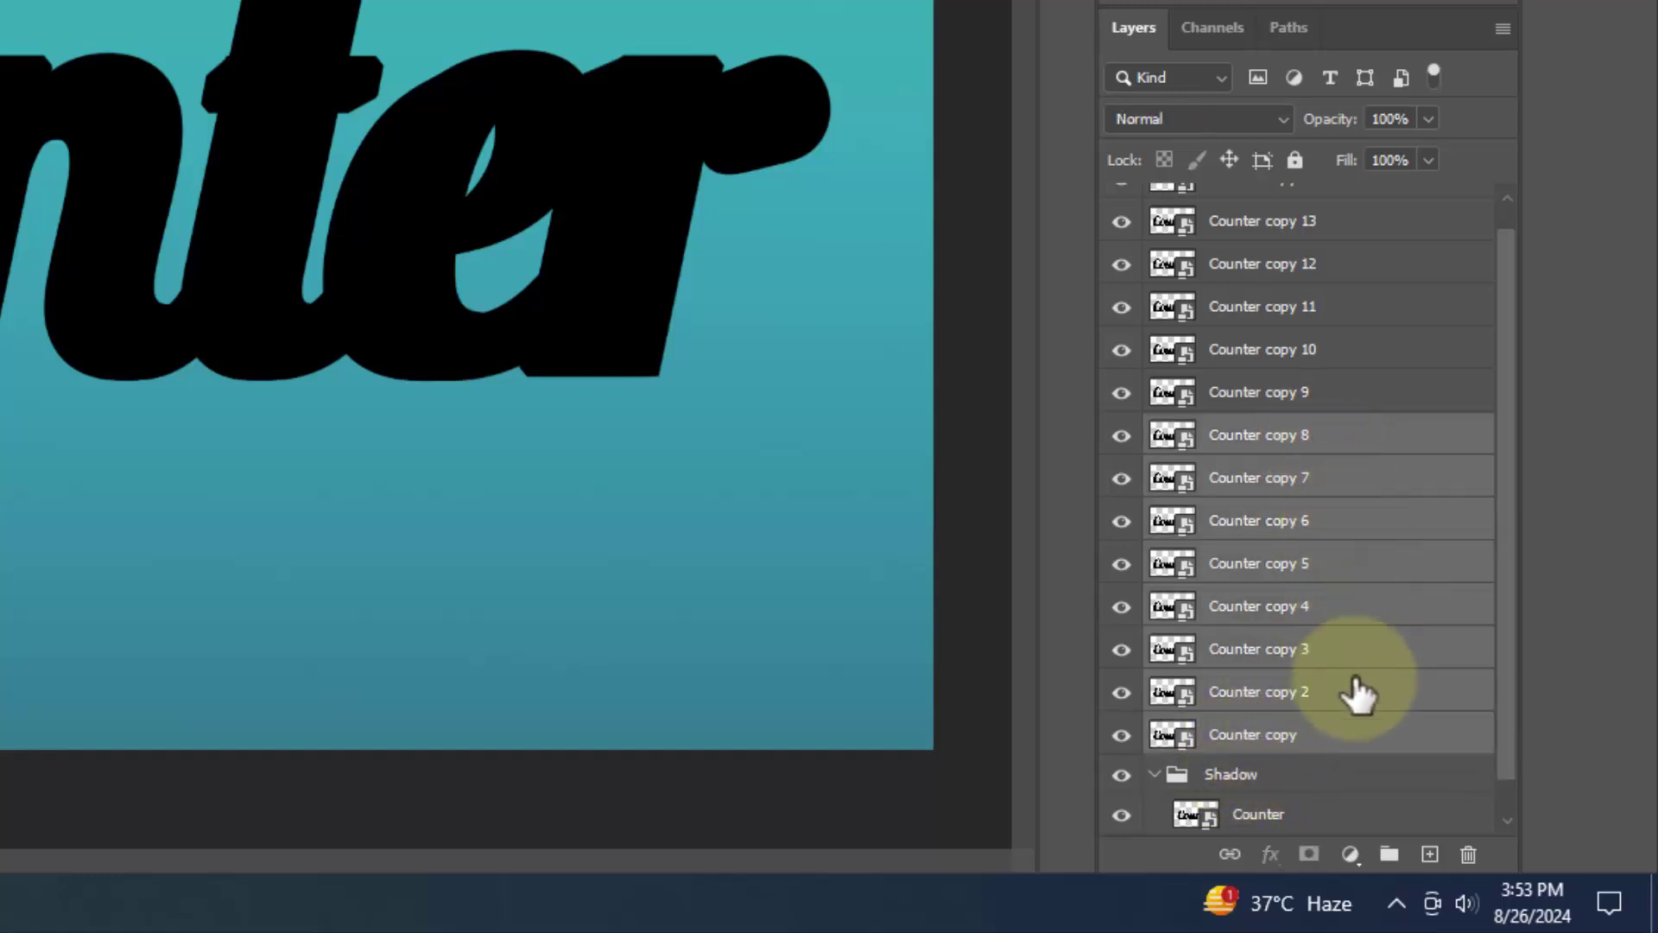
{"action": "left_click", "coordinate": [1314, 481], "text": "shift"}
{"action": "left_click", "coordinate": [1388, 854]}
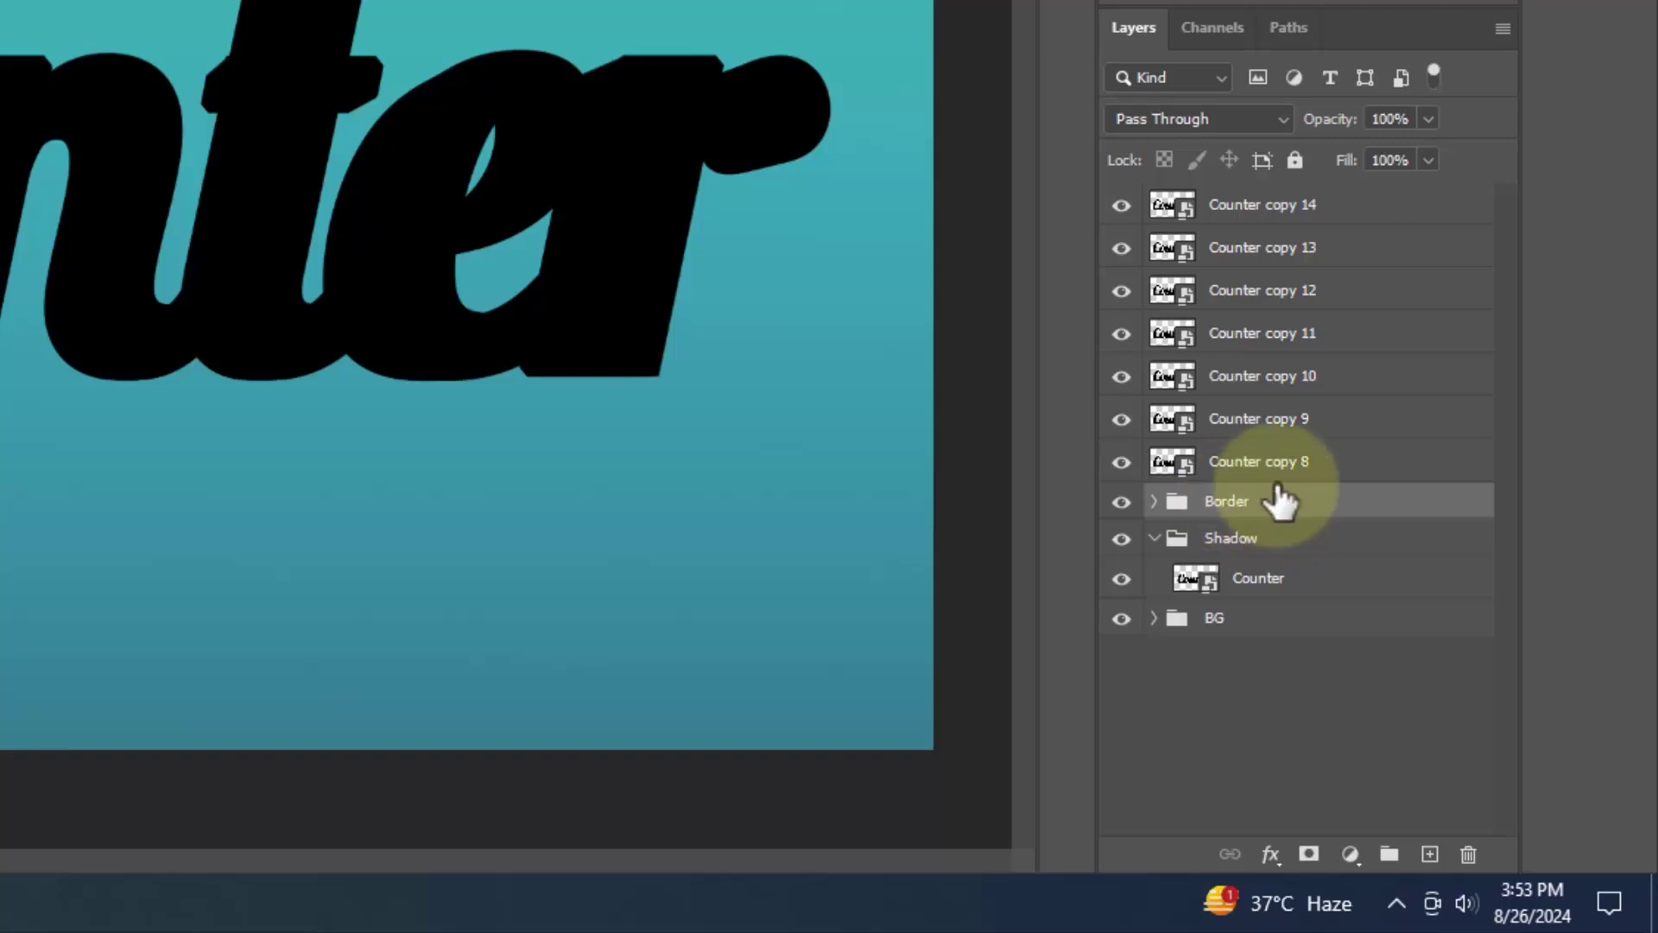
Step: Group the layers from Counter copy 8 through Counter copy 14 and name the group "Border 2"
{"action": "left_click", "coordinate": [1321, 464]}
{"action": "left_click", "coordinate": [1306, 223], "text": "shift"}
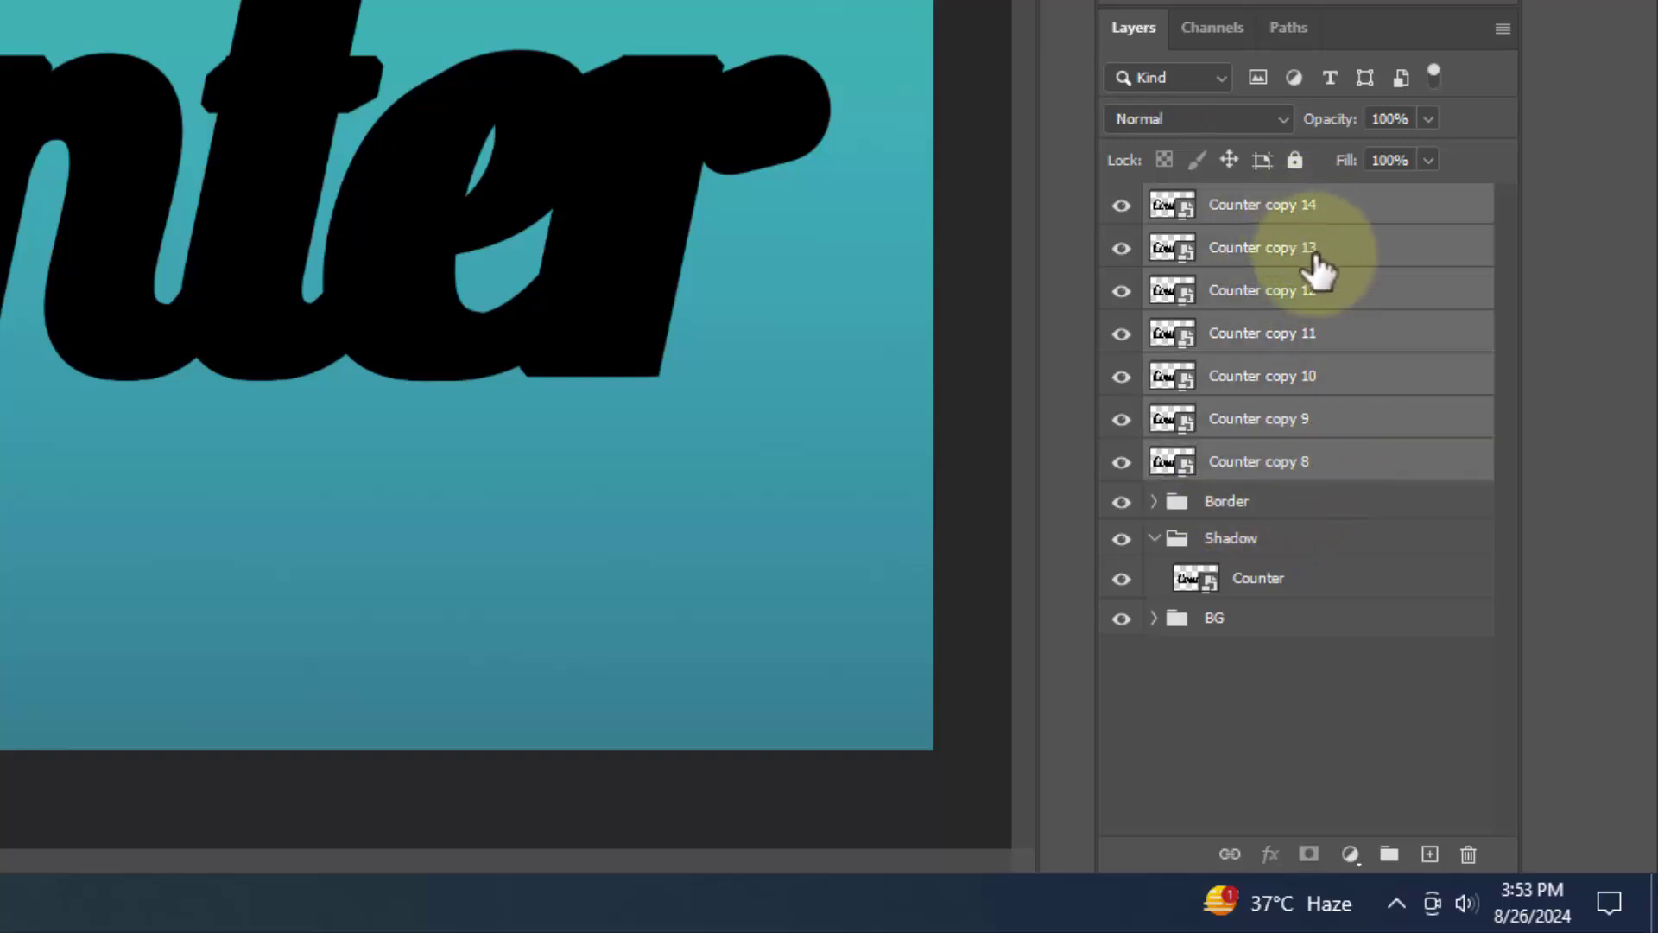
{"action": "left_click", "coordinate": [1388, 854]}
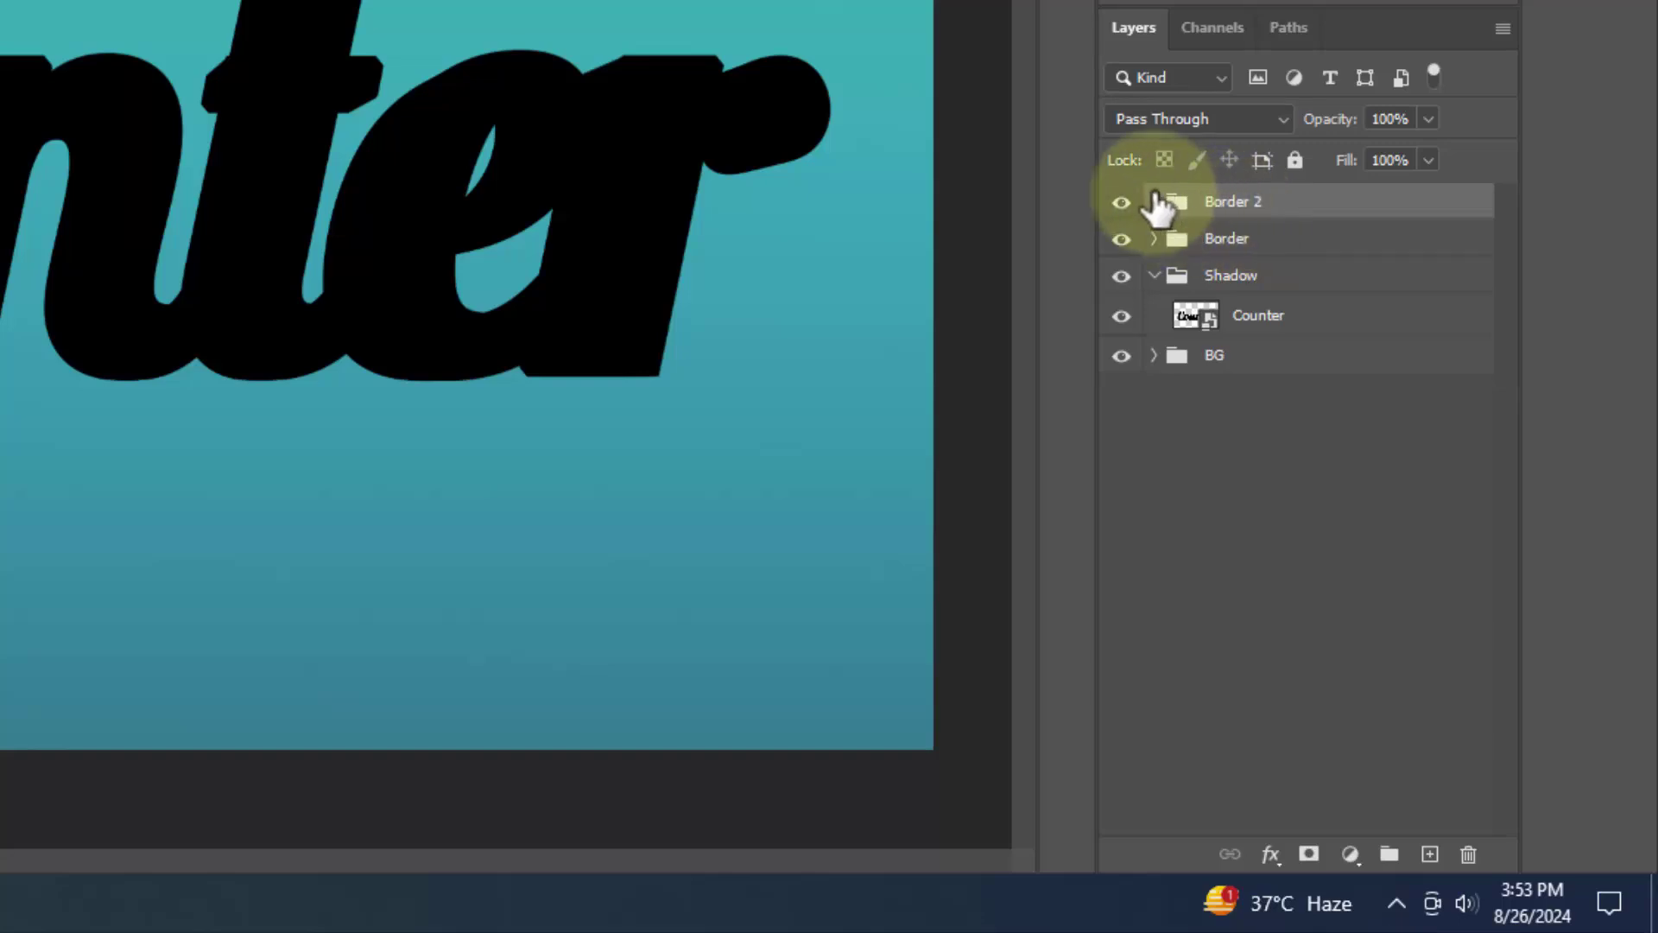
Step: Create one more transformed duplicate of the topmost Counter copy in Border 2, and move it out above that group
{"action": "left_click", "coordinate": [1155, 201]}
{"action": "left_click", "coordinate": [1275, 247]}
{"action": "key", "text": "ctrl+shift+alt+t"}
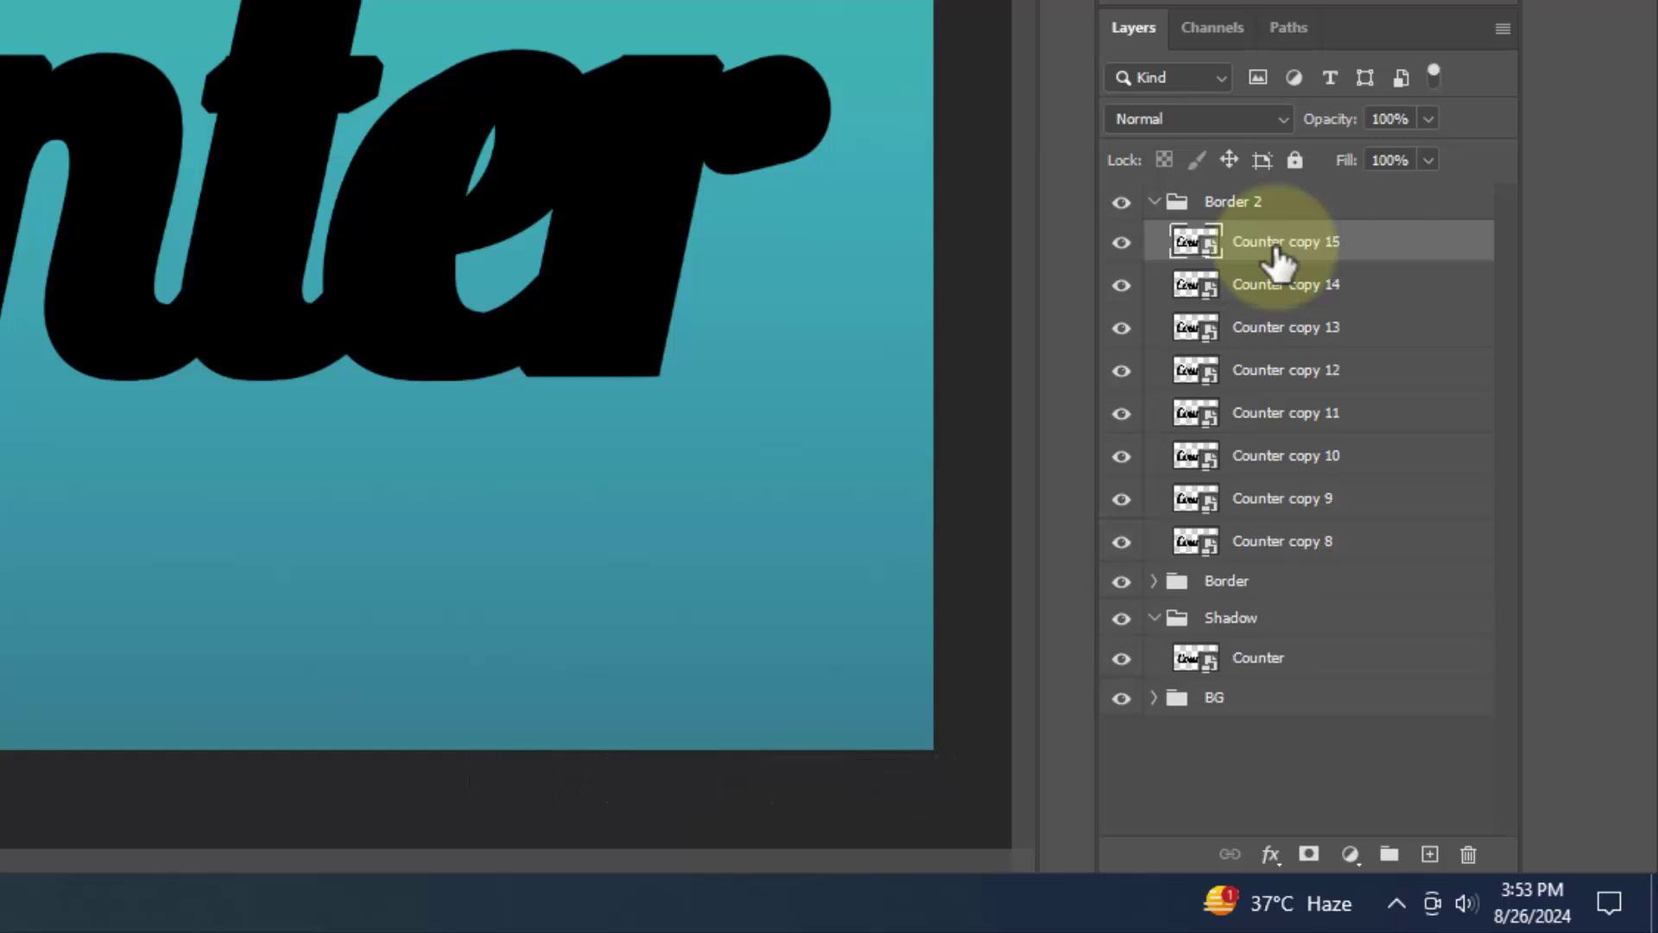
{"action": "left_click_drag", "start_coordinate": [1275, 248], "coordinate": [1243, 188]}
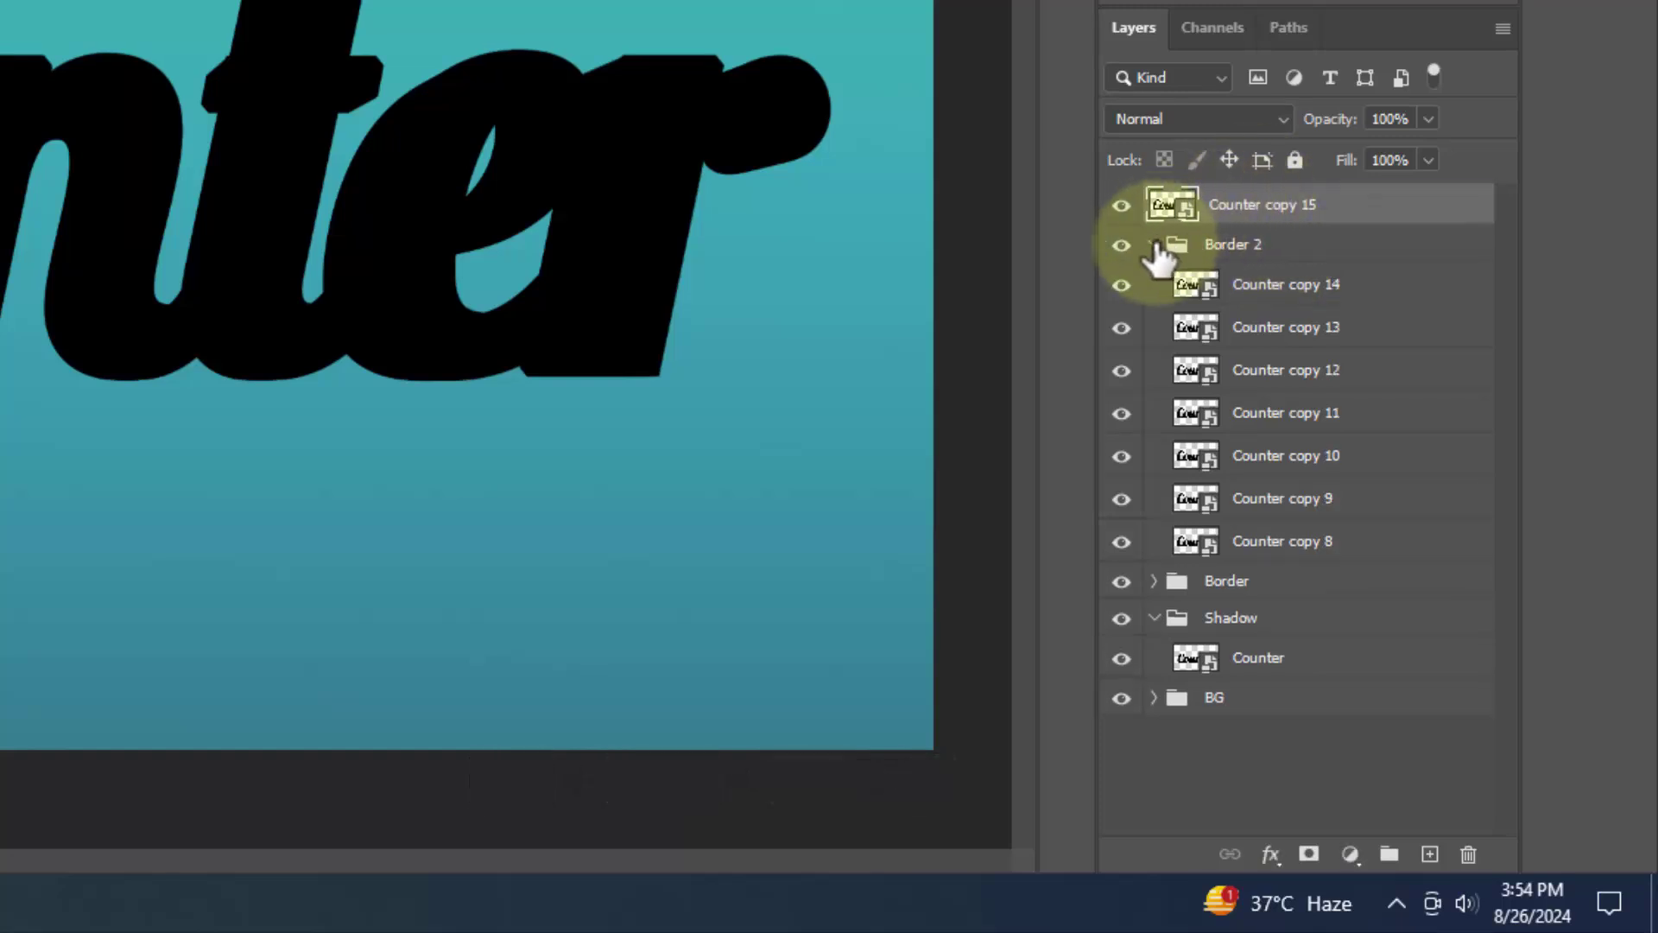
{"action": "left_click", "coordinate": [1155, 246]}
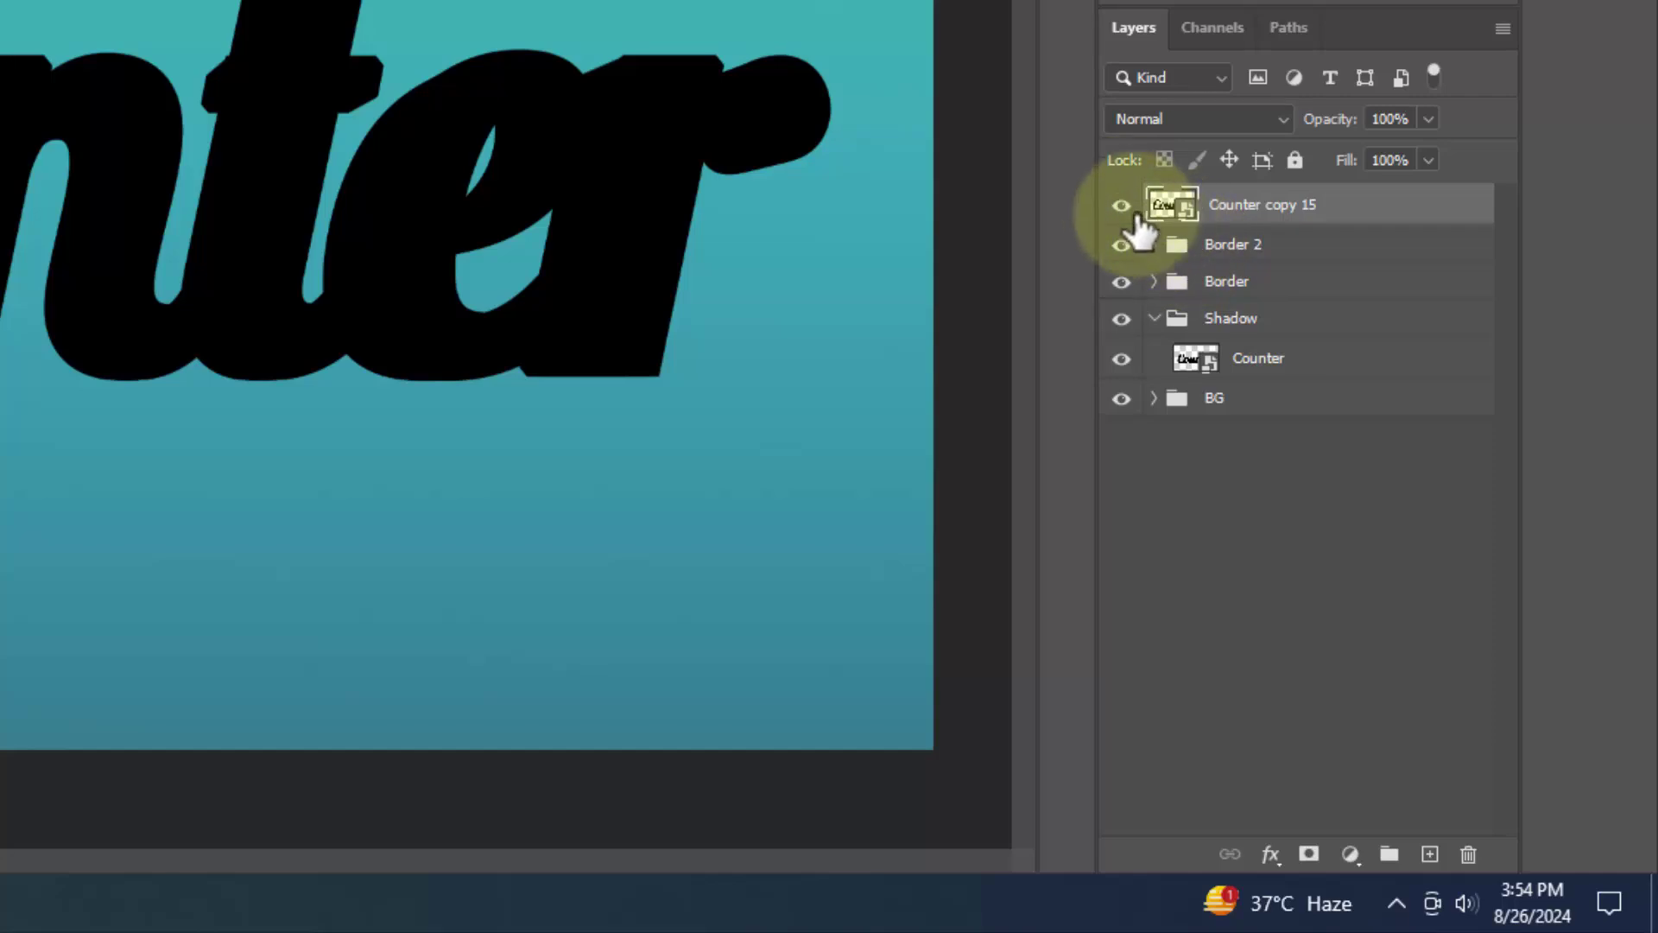
Step: Put the topmost Counter copy into a new group named "TOP", and hide the TOP, Border 2 and Border groups
{"action": "left_click", "coordinate": [1389, 854]}
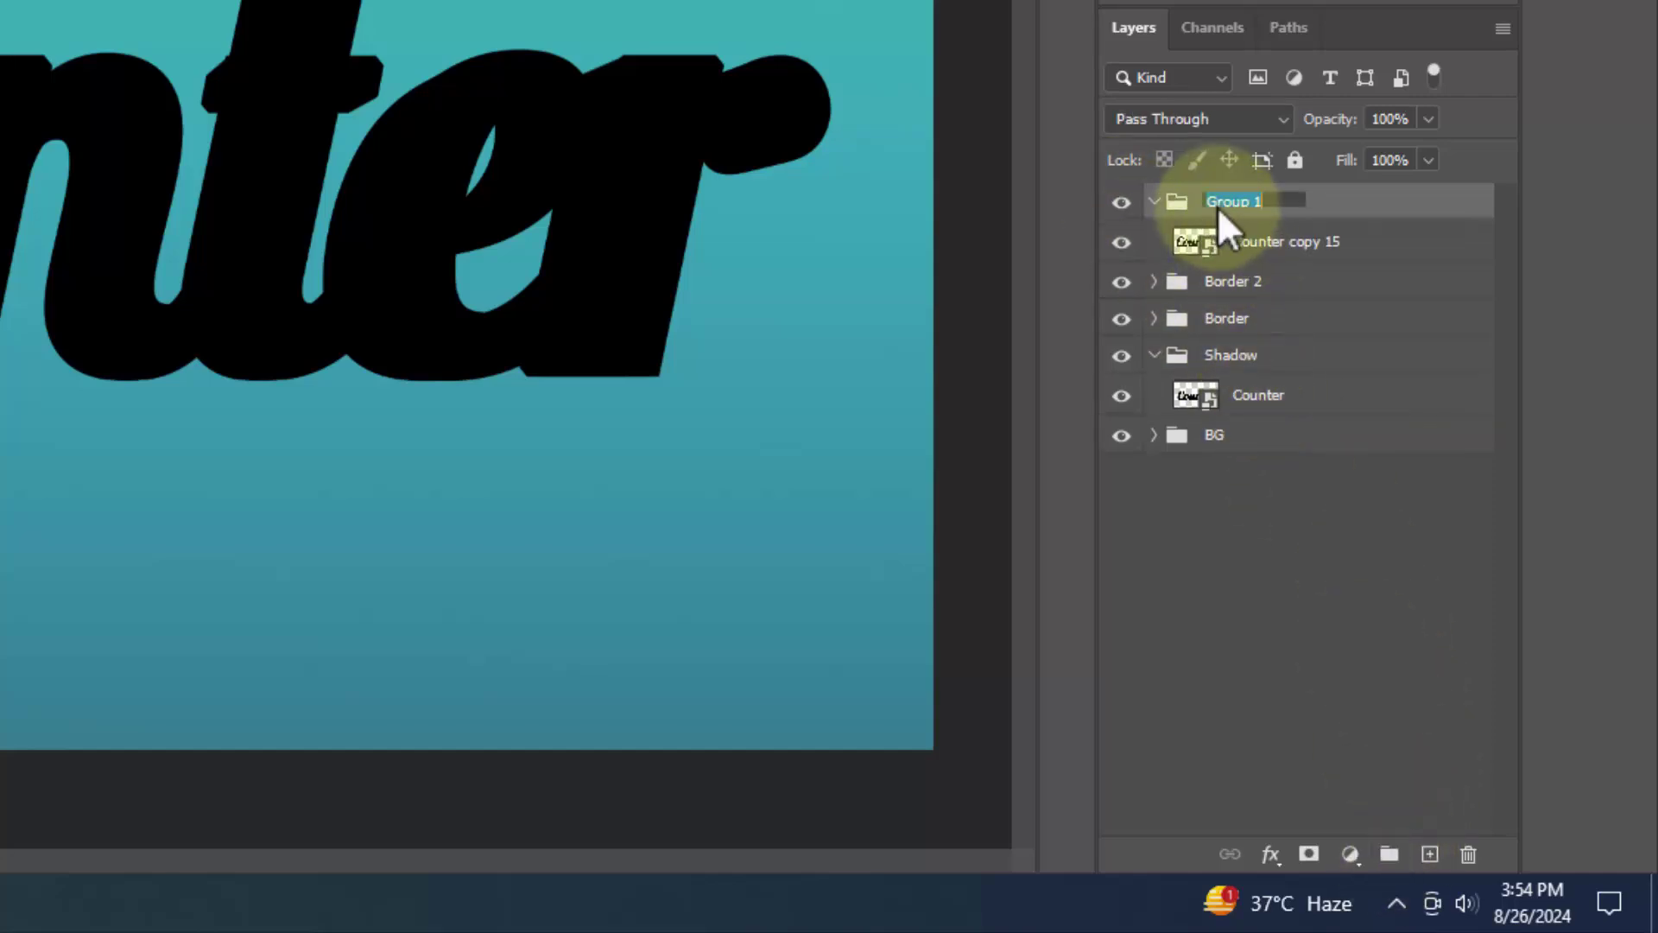
{"action": "type", "text": "P"}
{"action": "key", "text": "Return"}
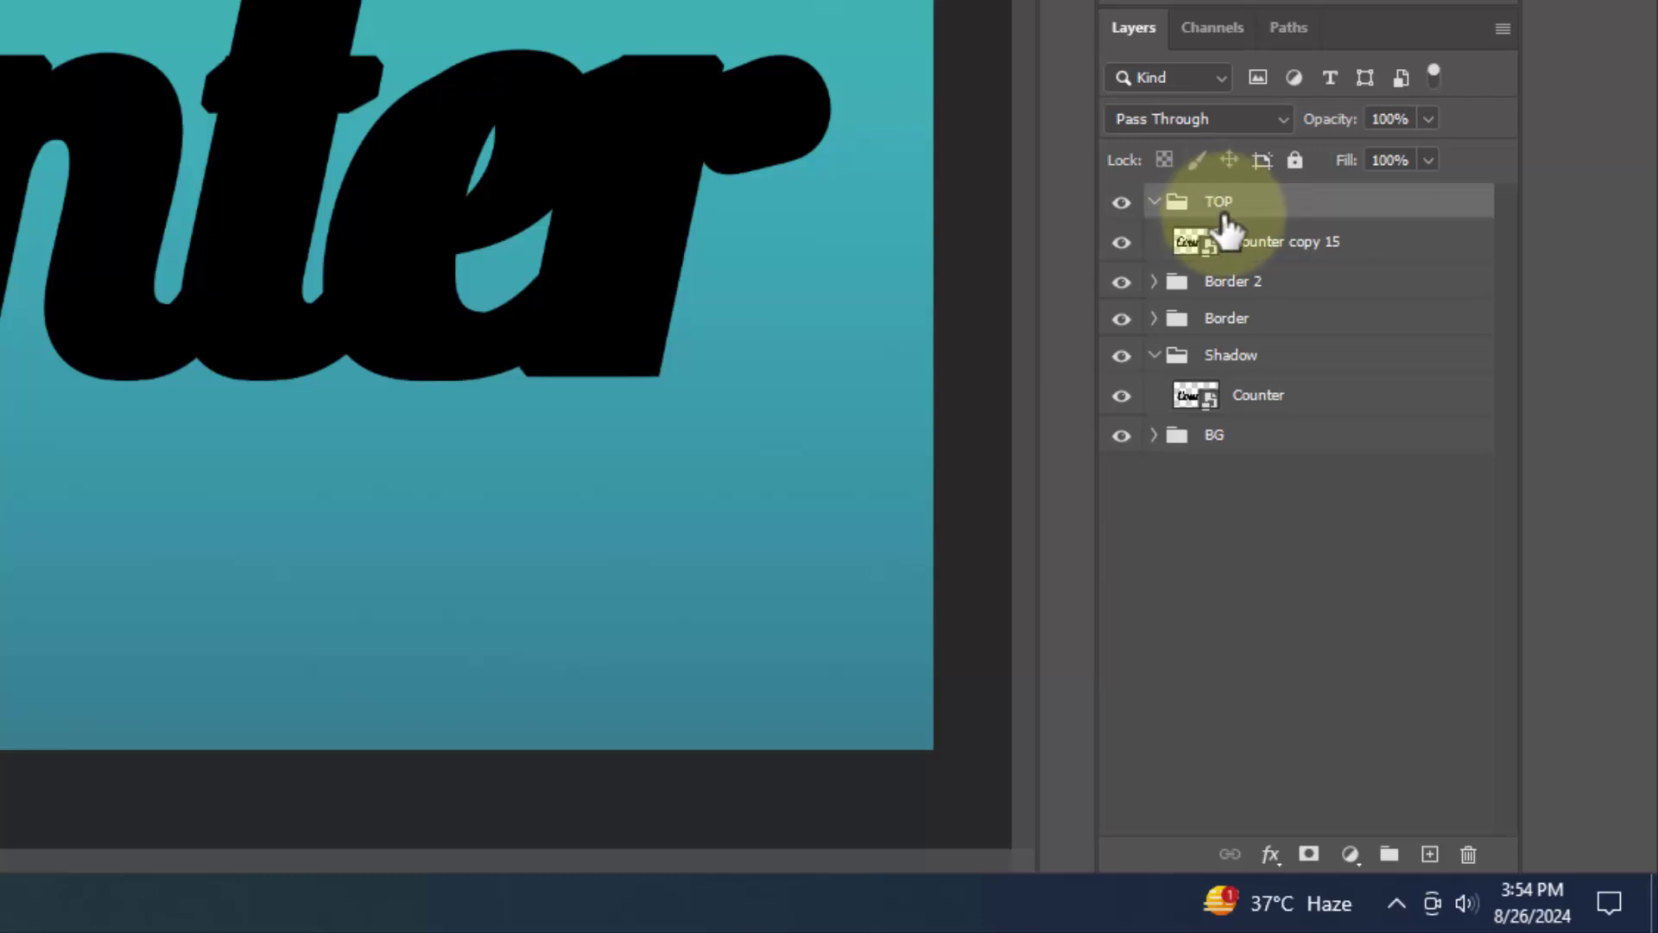
{"action": "left_click", "coordinate": [1153, 202]}
{"action": "left_click_drag", "start_coordinate": [1120, 204], "coordinate": [1123, 289]}
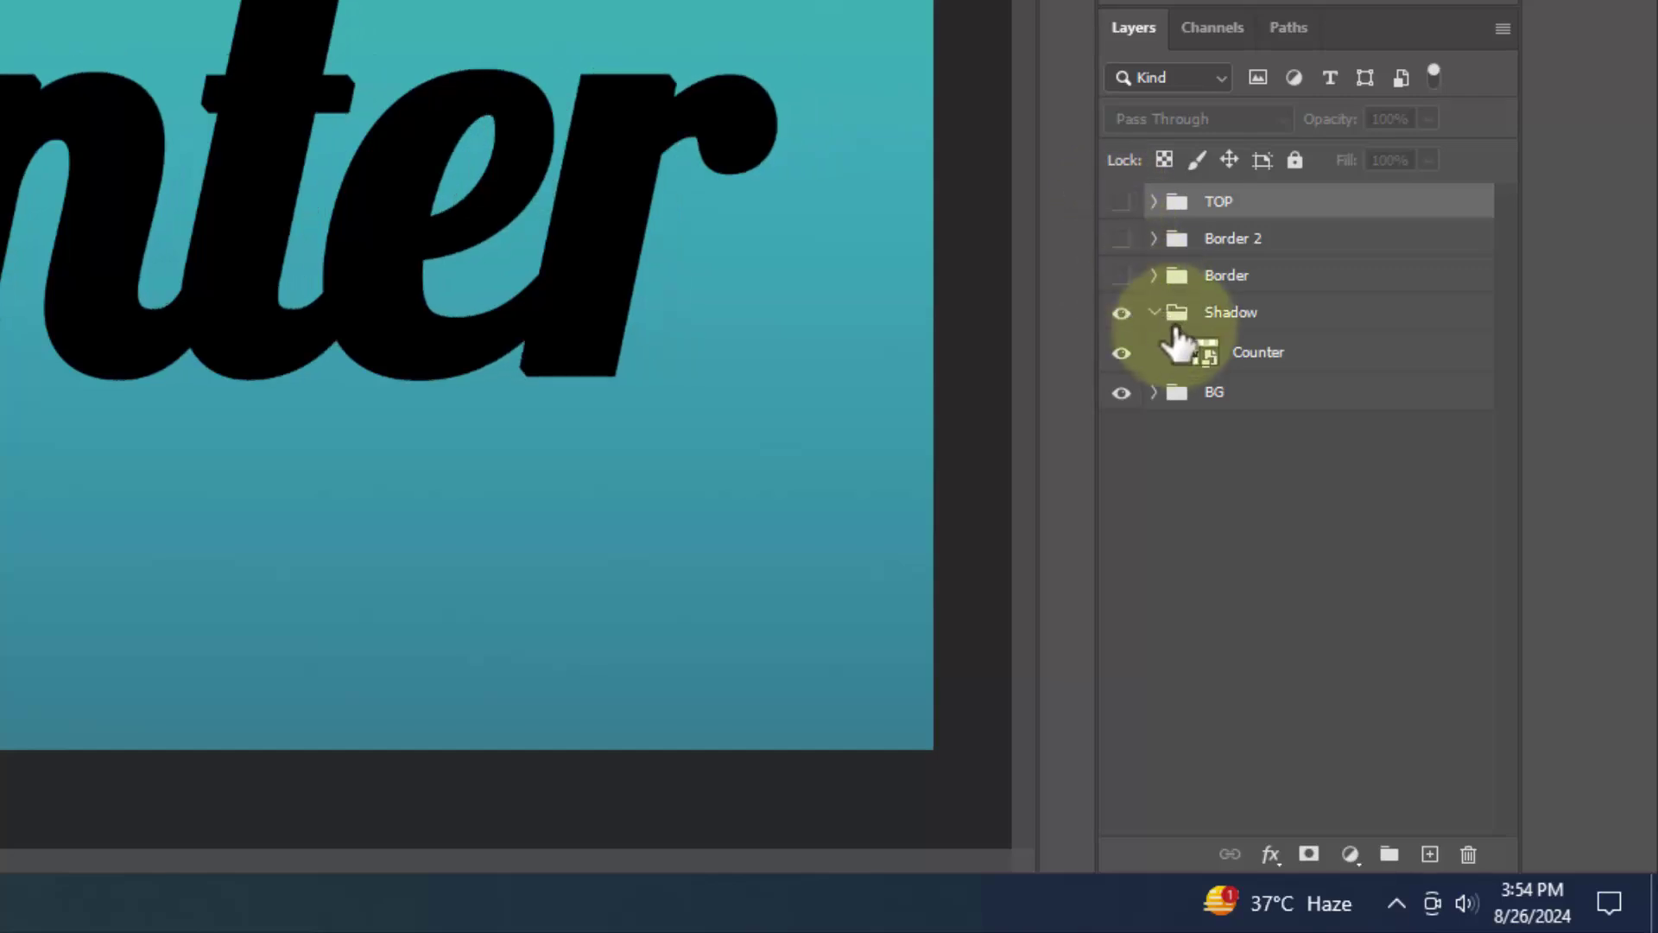
Step: Open the blending options of the Counter layer in the Shadow group and set its fill opacity to 0%
{"action": "left_click", "coordinate": [1226, 368]}
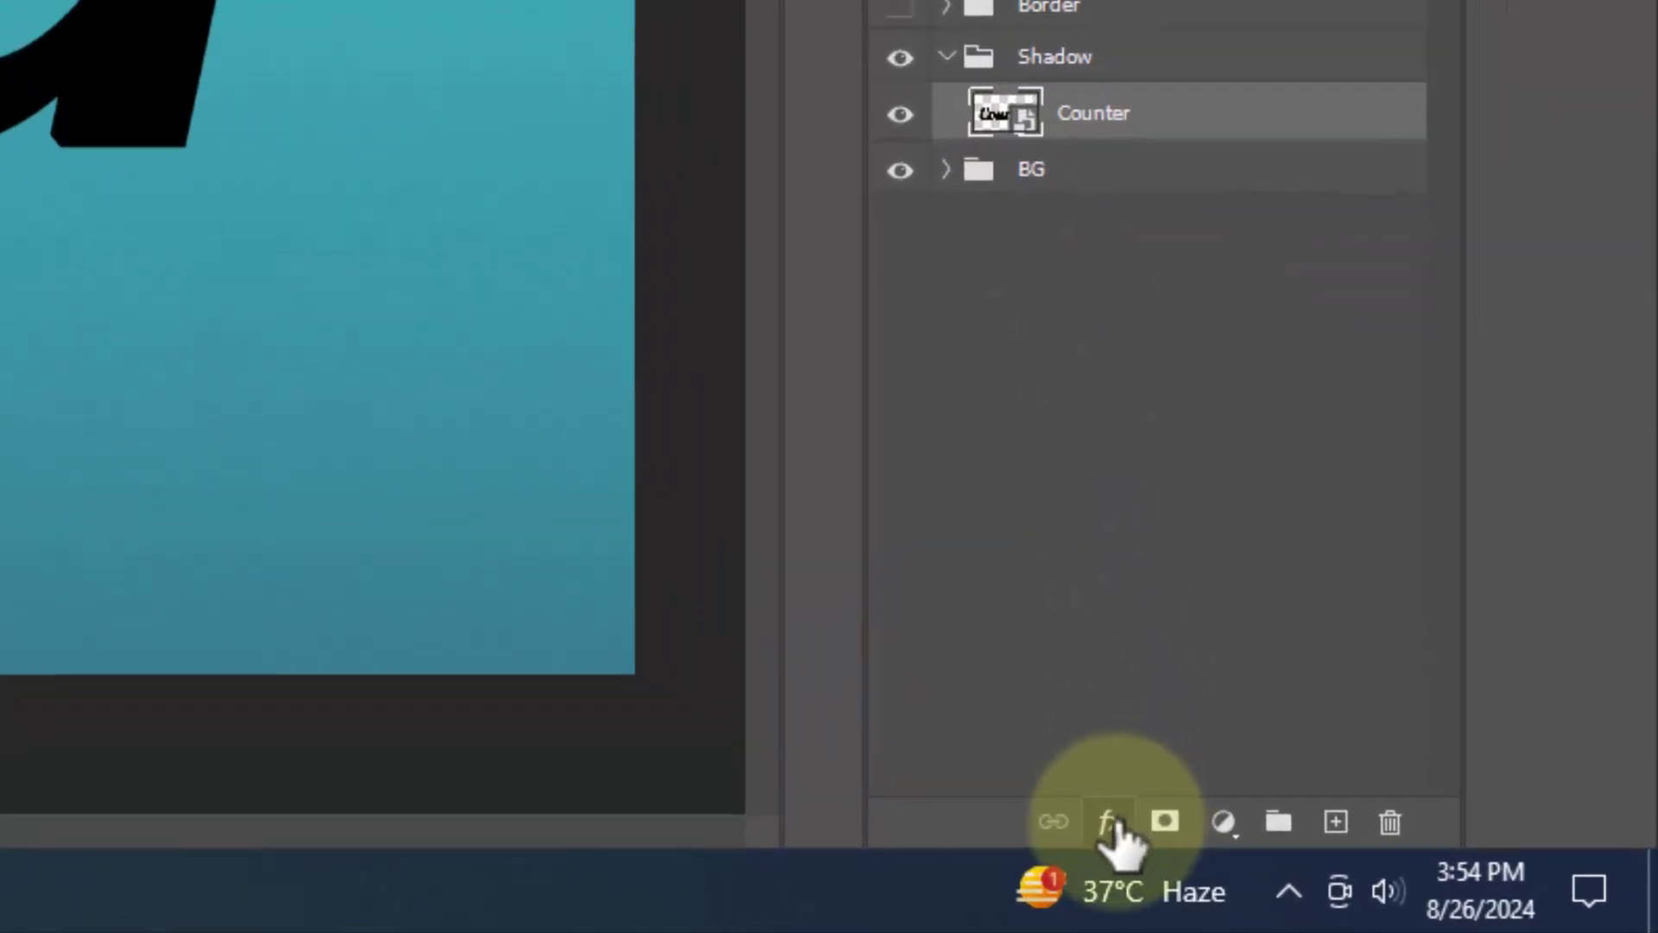
{"action": "left_click", "coordinate": [1270, 854]}
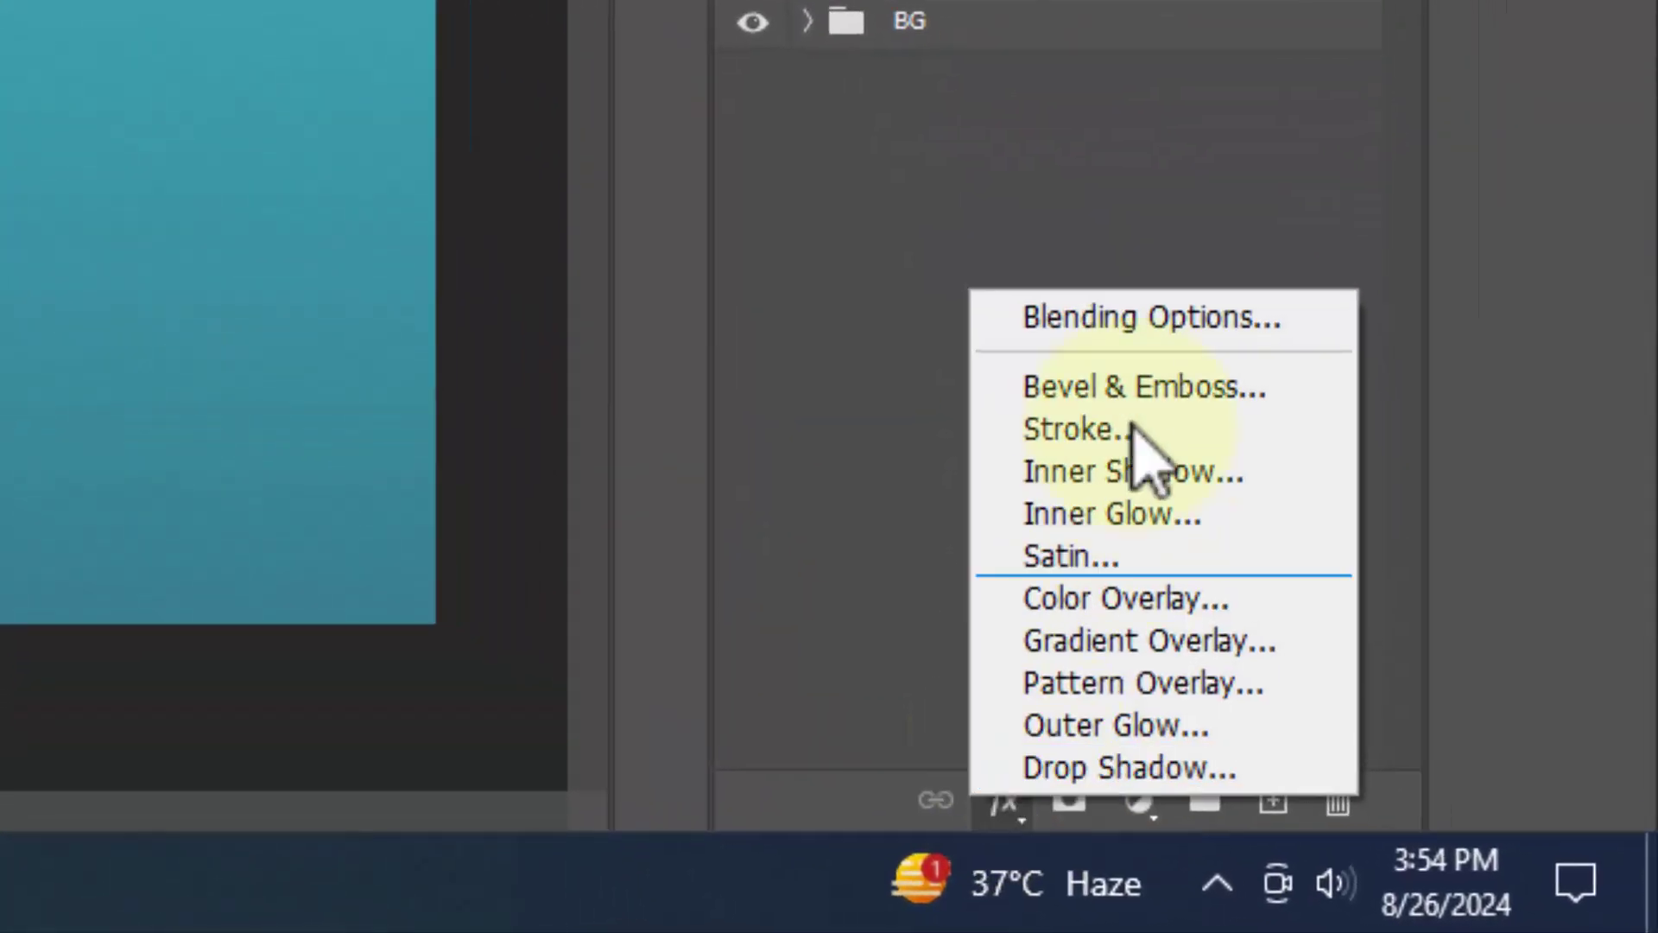
{"action": "left_click", "coordinate": [1151, 318]}
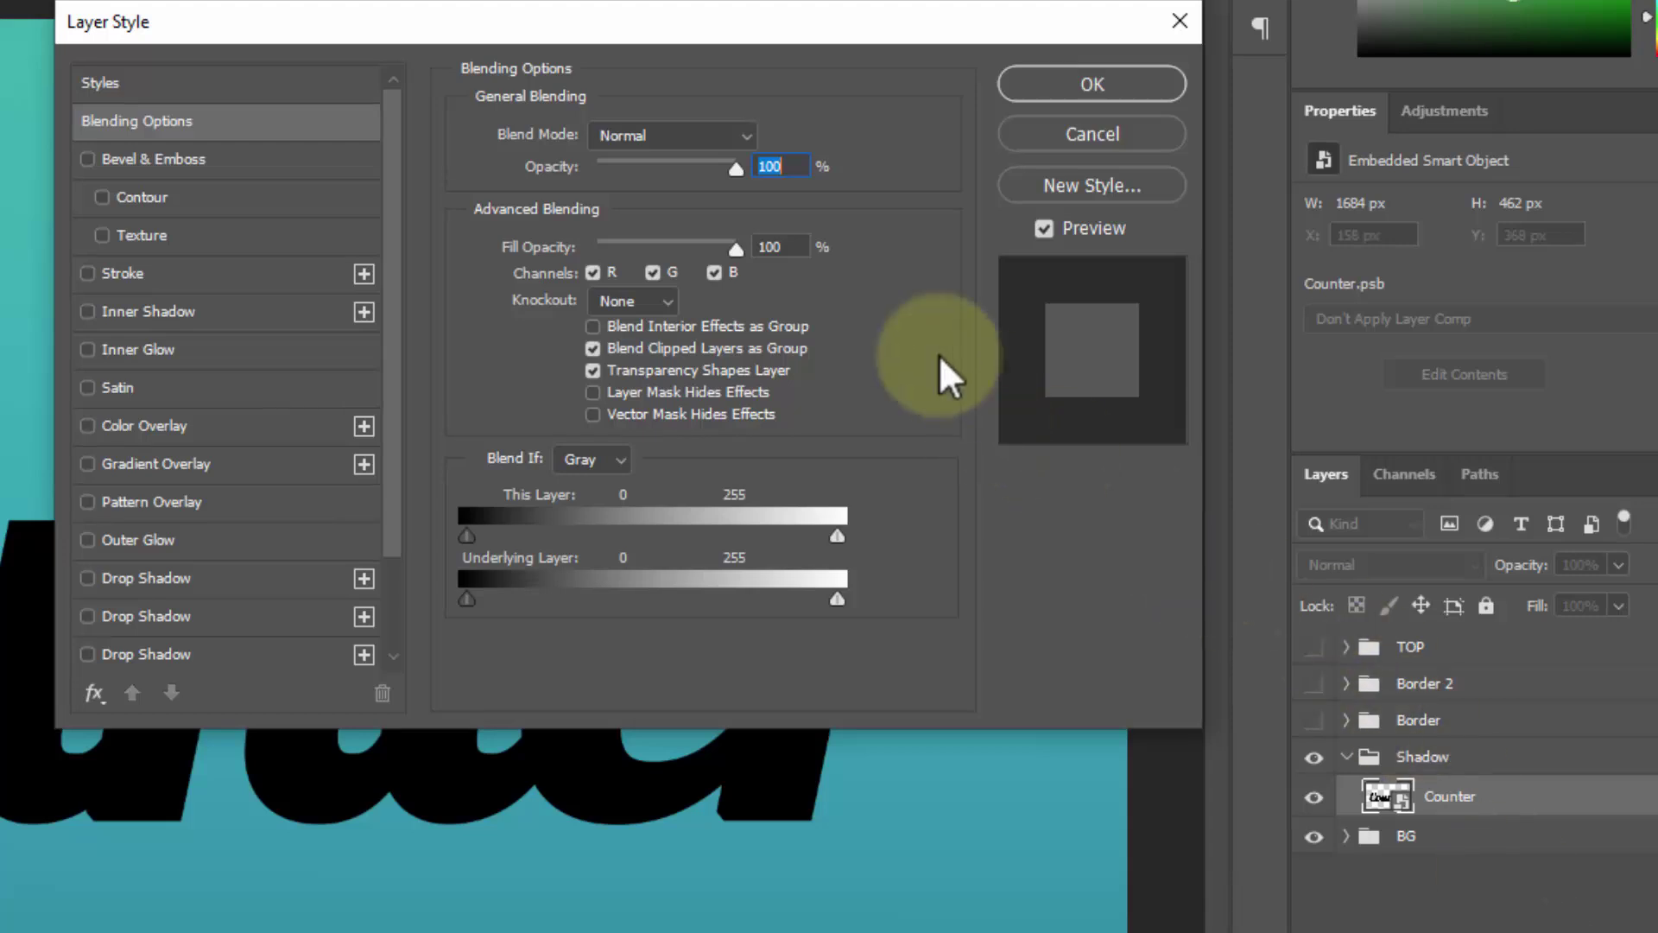
{"action": "left_click", "coordinate": [733, 248]}
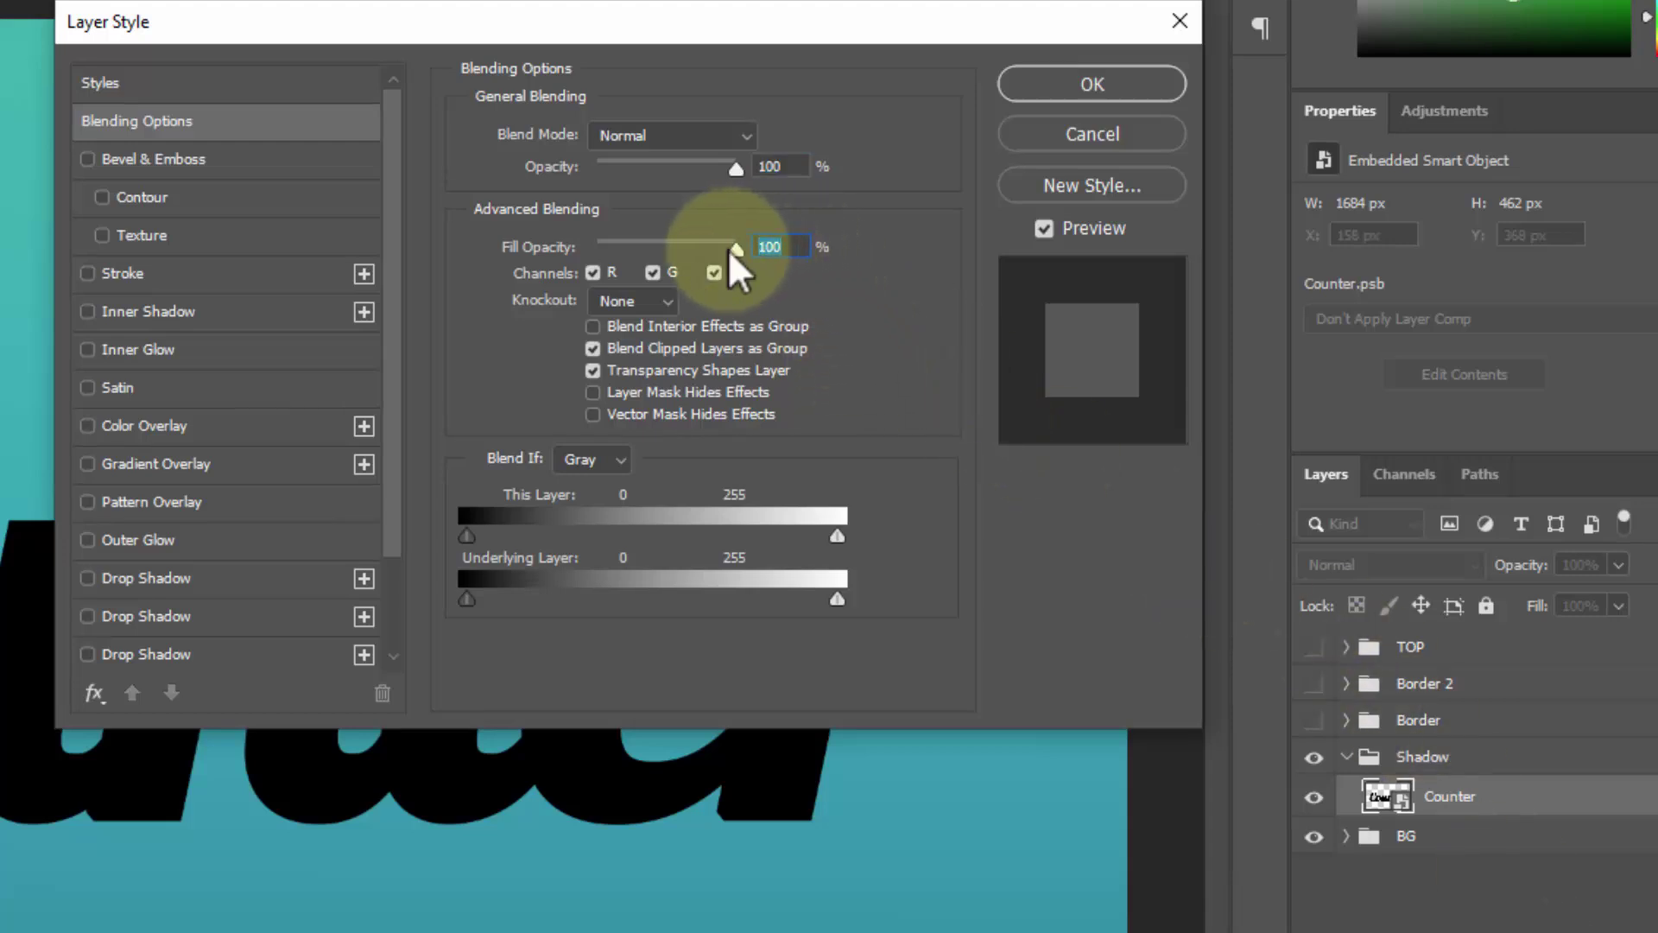
{"action": "type", "text": "0"}
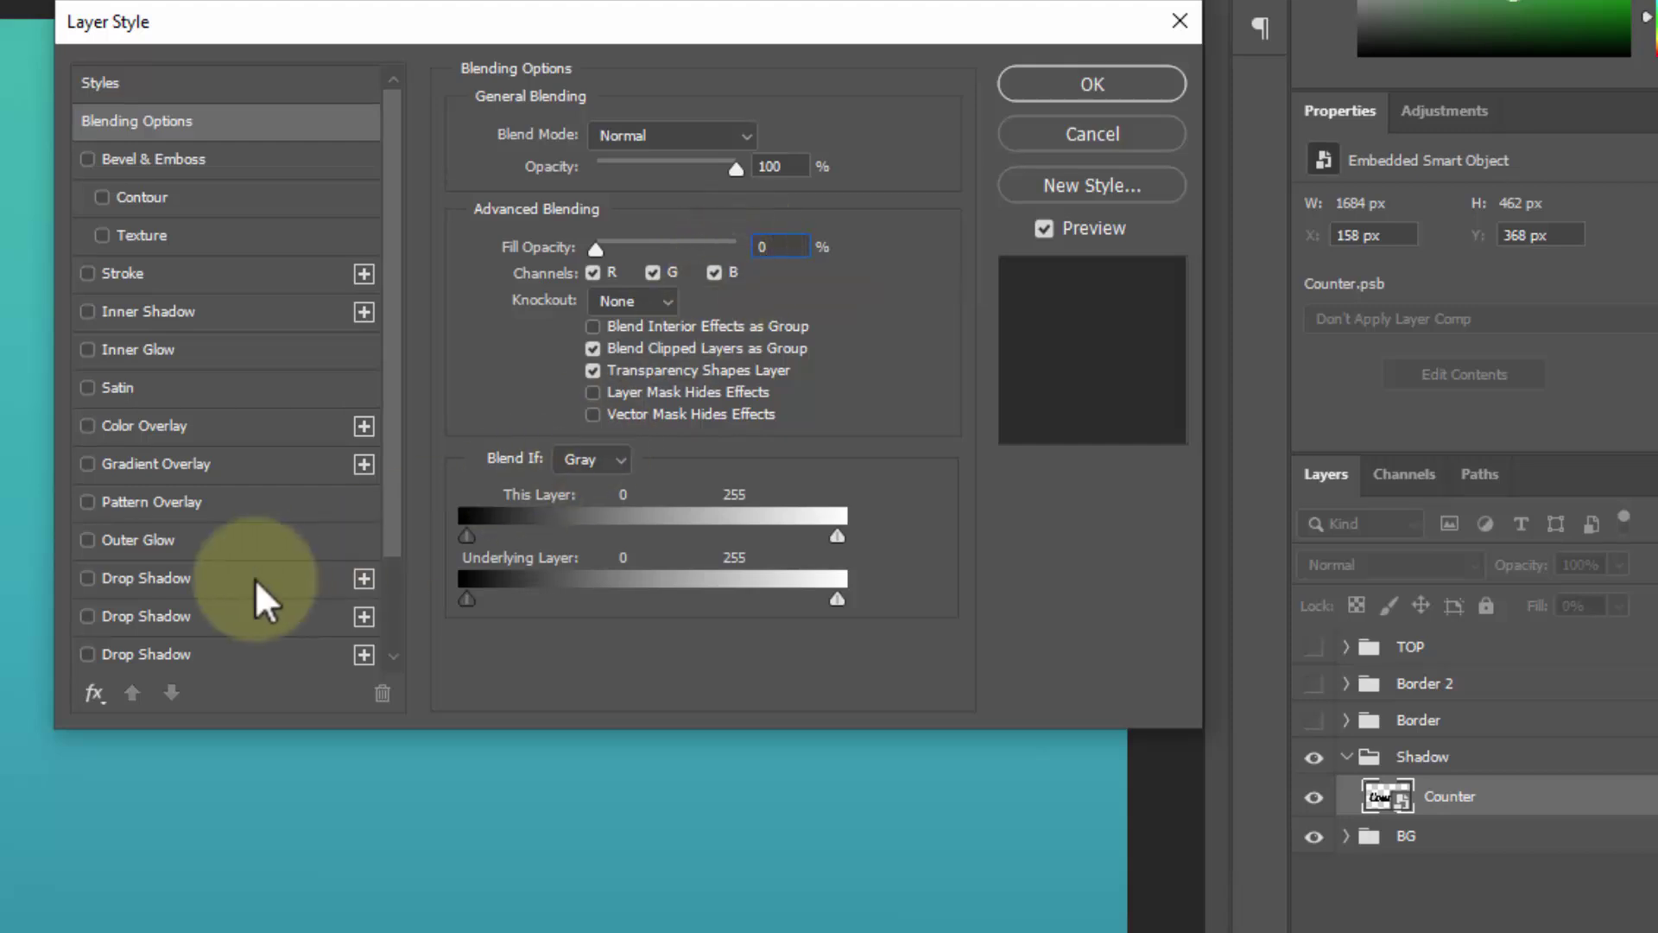
Step: Add a Multiply drop shadow in color 005e77 with 67% opacity, 90° angle, 5 px distance, 0% spread and 7 px size
{"action": "left_click", "coordinate": [226, 583]}
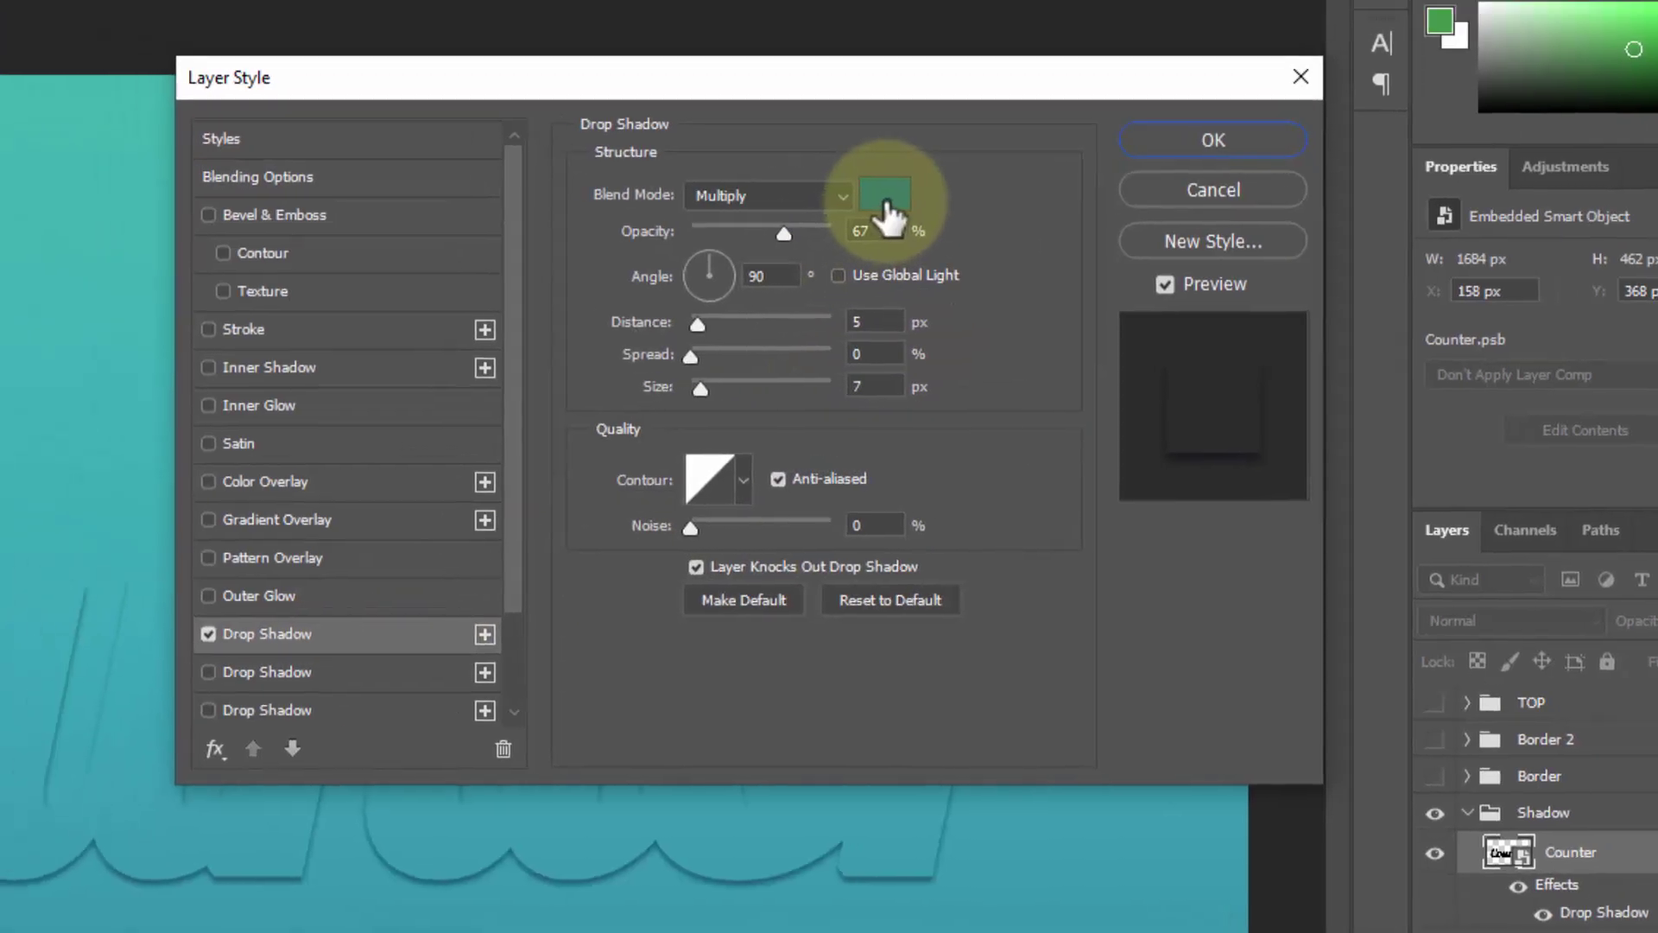
{"action": "left_click", "coordinate": [765, 138]}
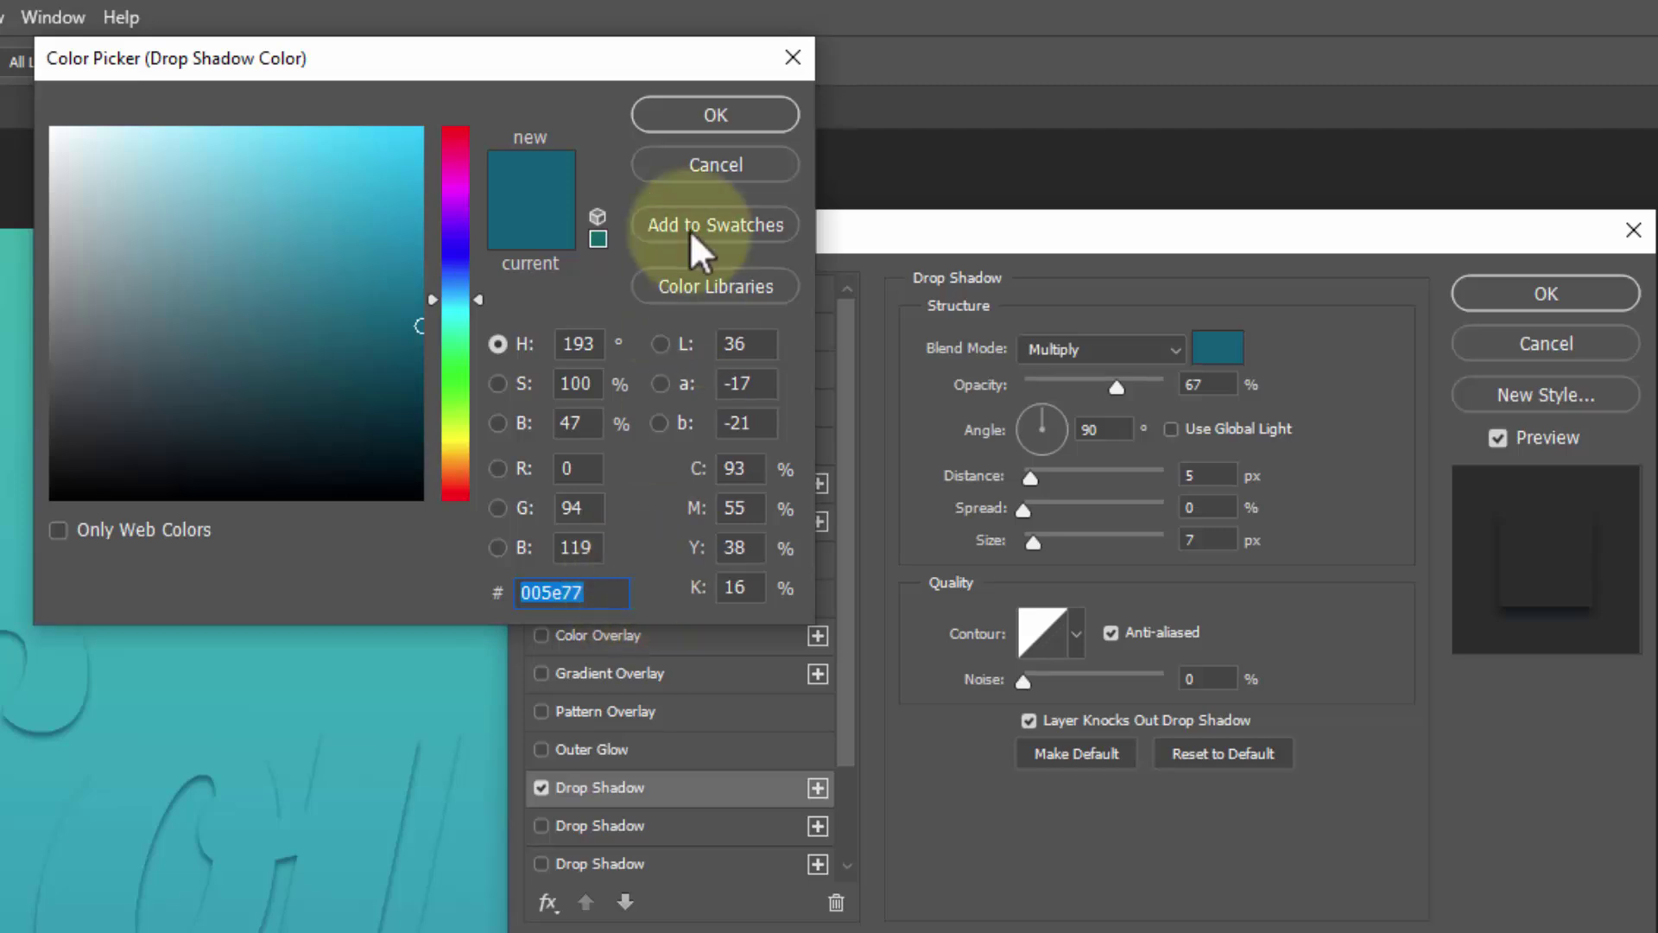
{"action": "left_click", "coordinate": [701, 113]}
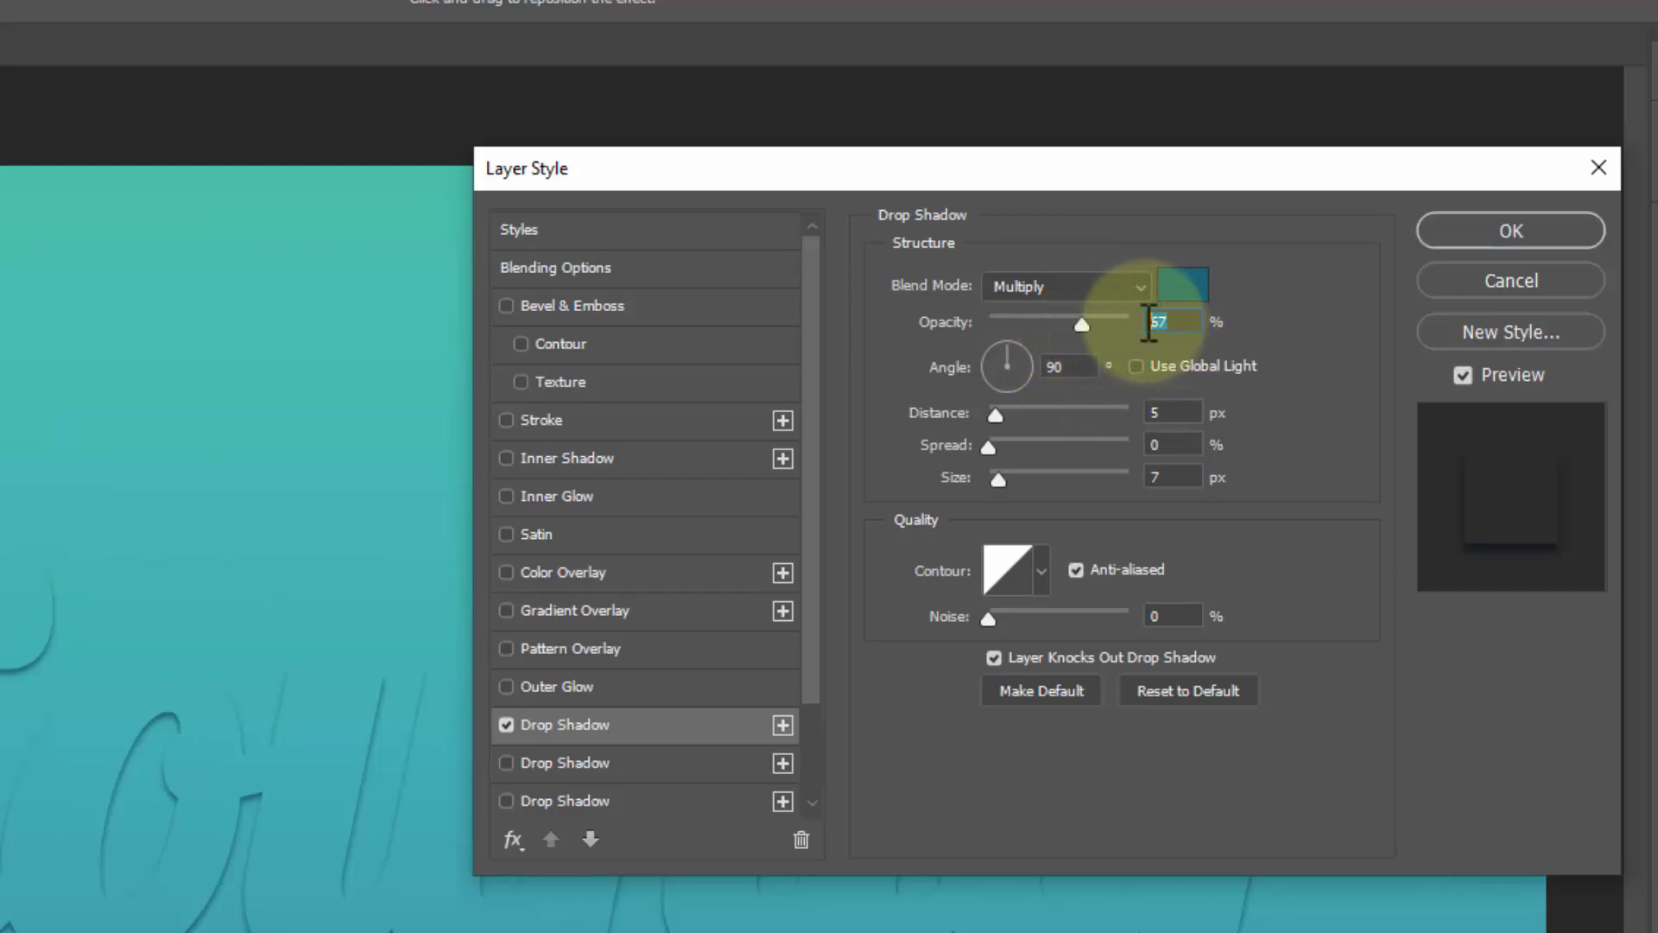
{"action": "double_click", "coordinate": [1069, 367]}
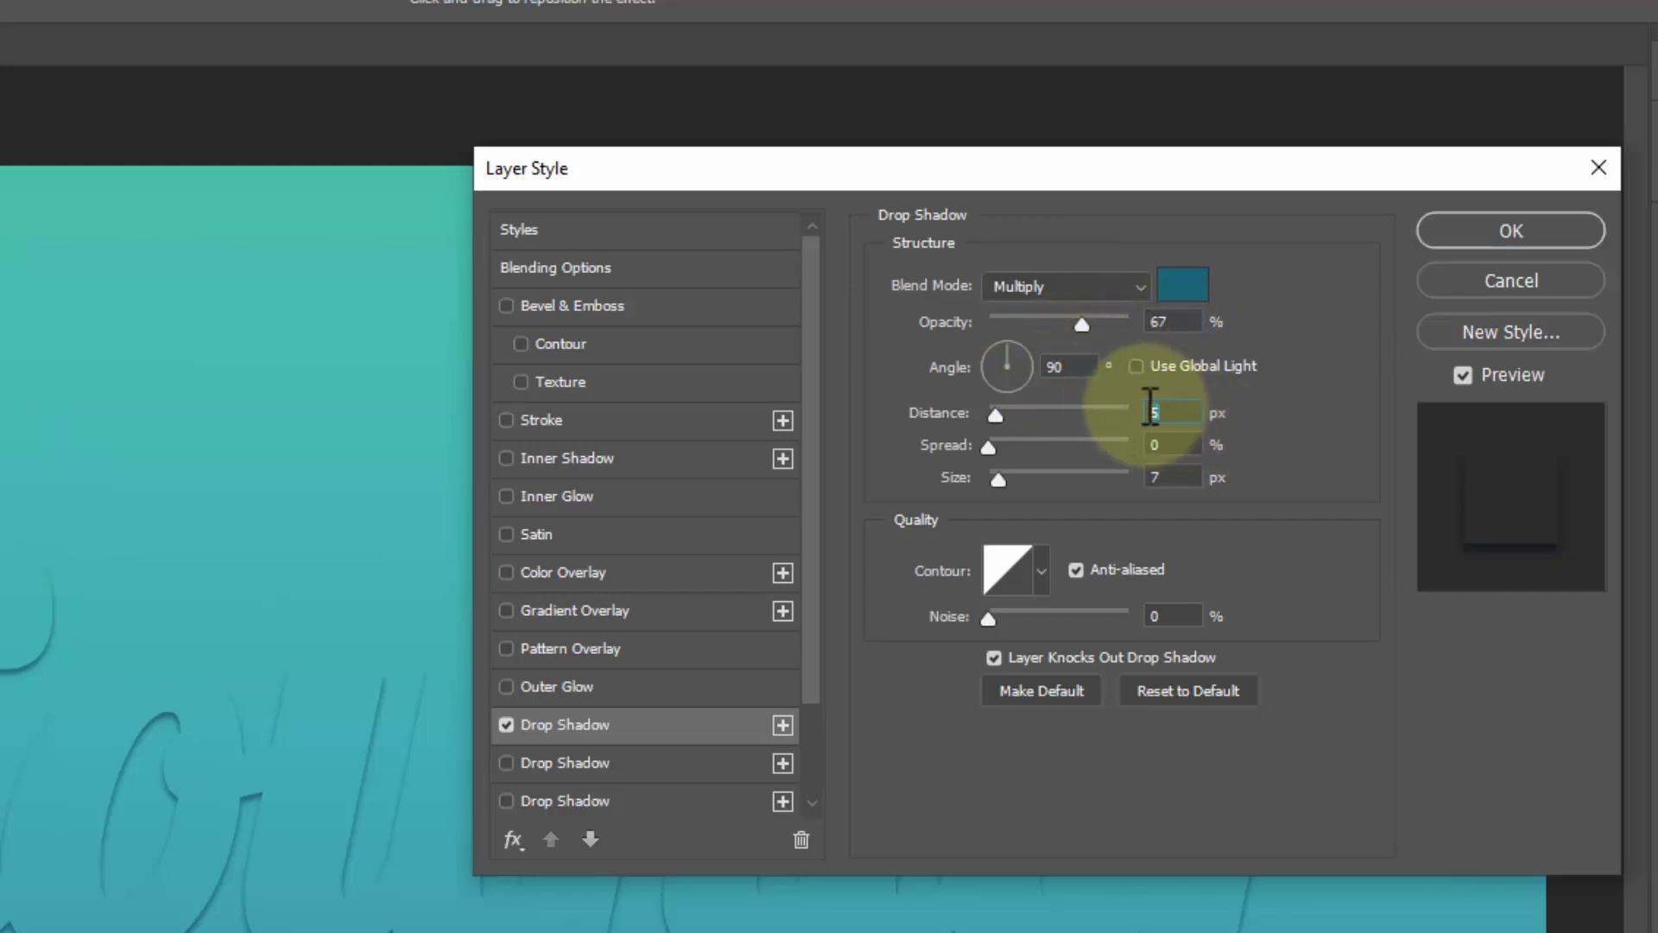
{"action": "key", "text": "Tab"}
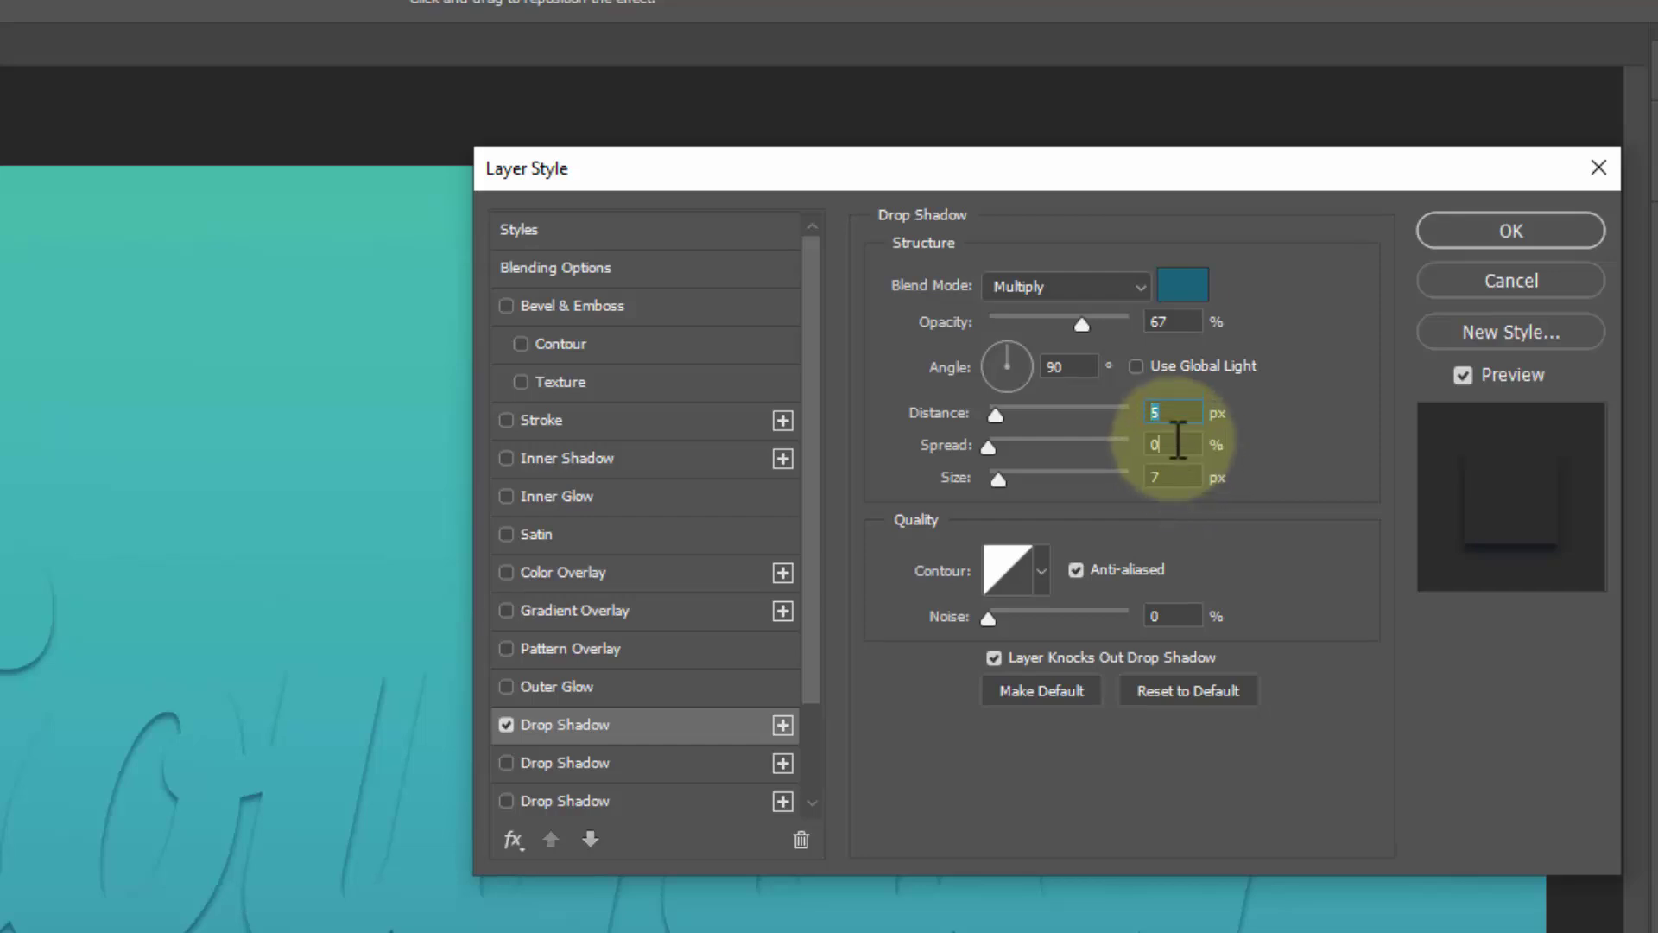
{"action": "double_click", "coordinate": [1142, 477]}
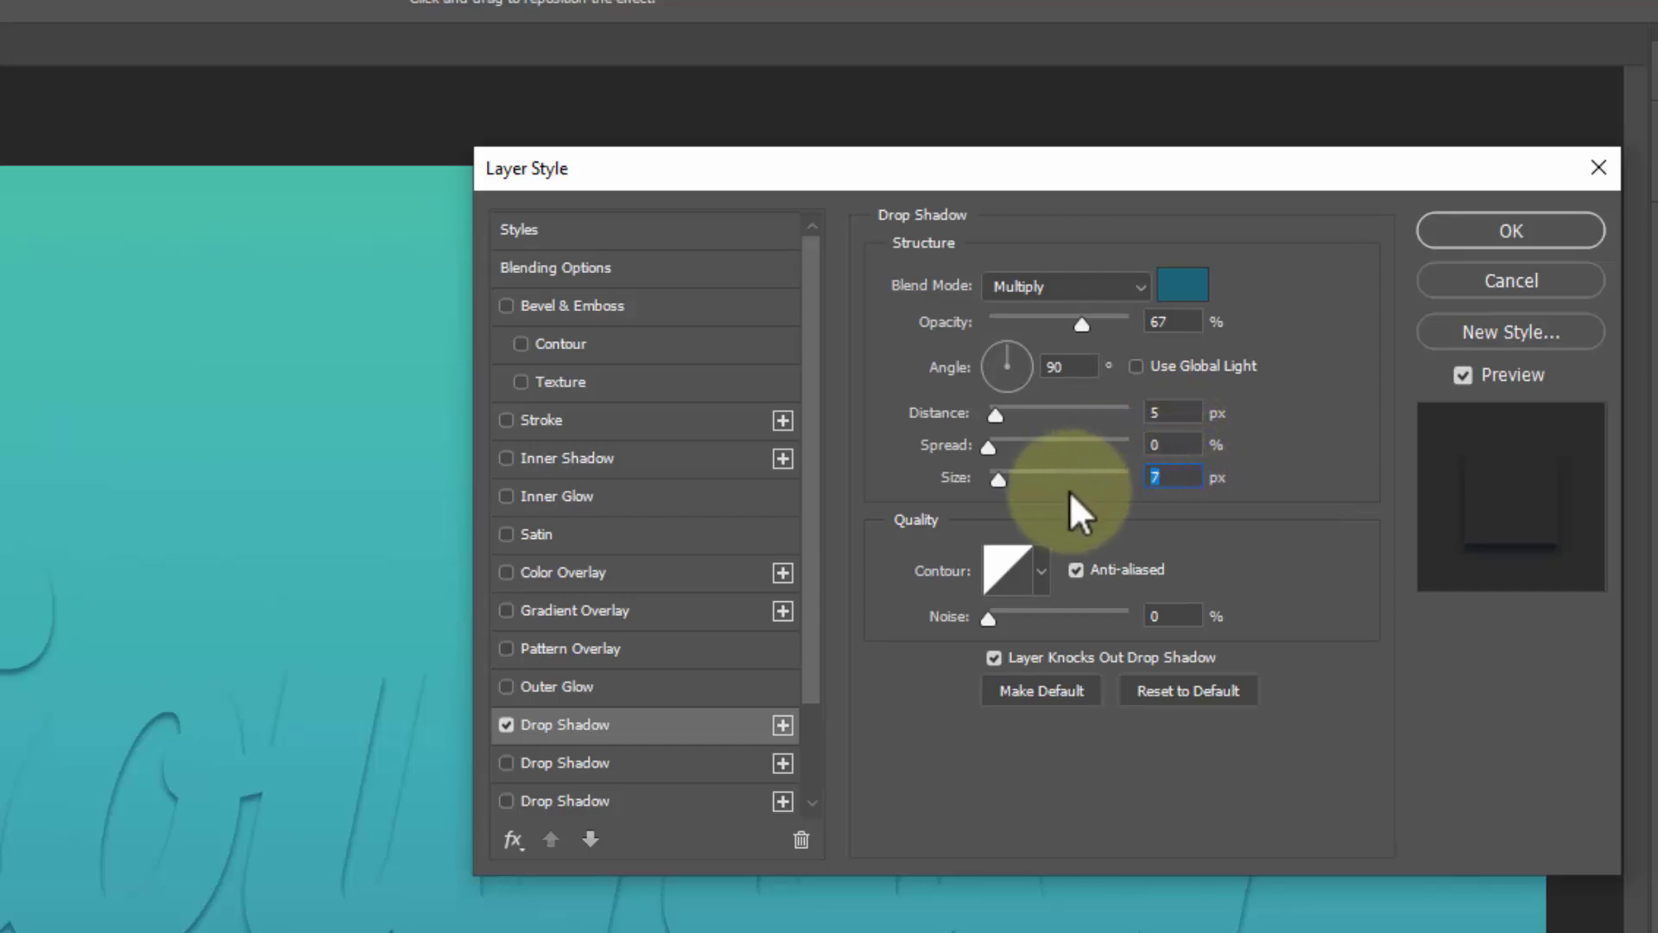
Step: Enable a second Multiply drop shadow with 40% opacity, 90° angle, 5 px distance, 0% spread and 10 px size
{"action": "left_click", "coordinate": [646, 762]}
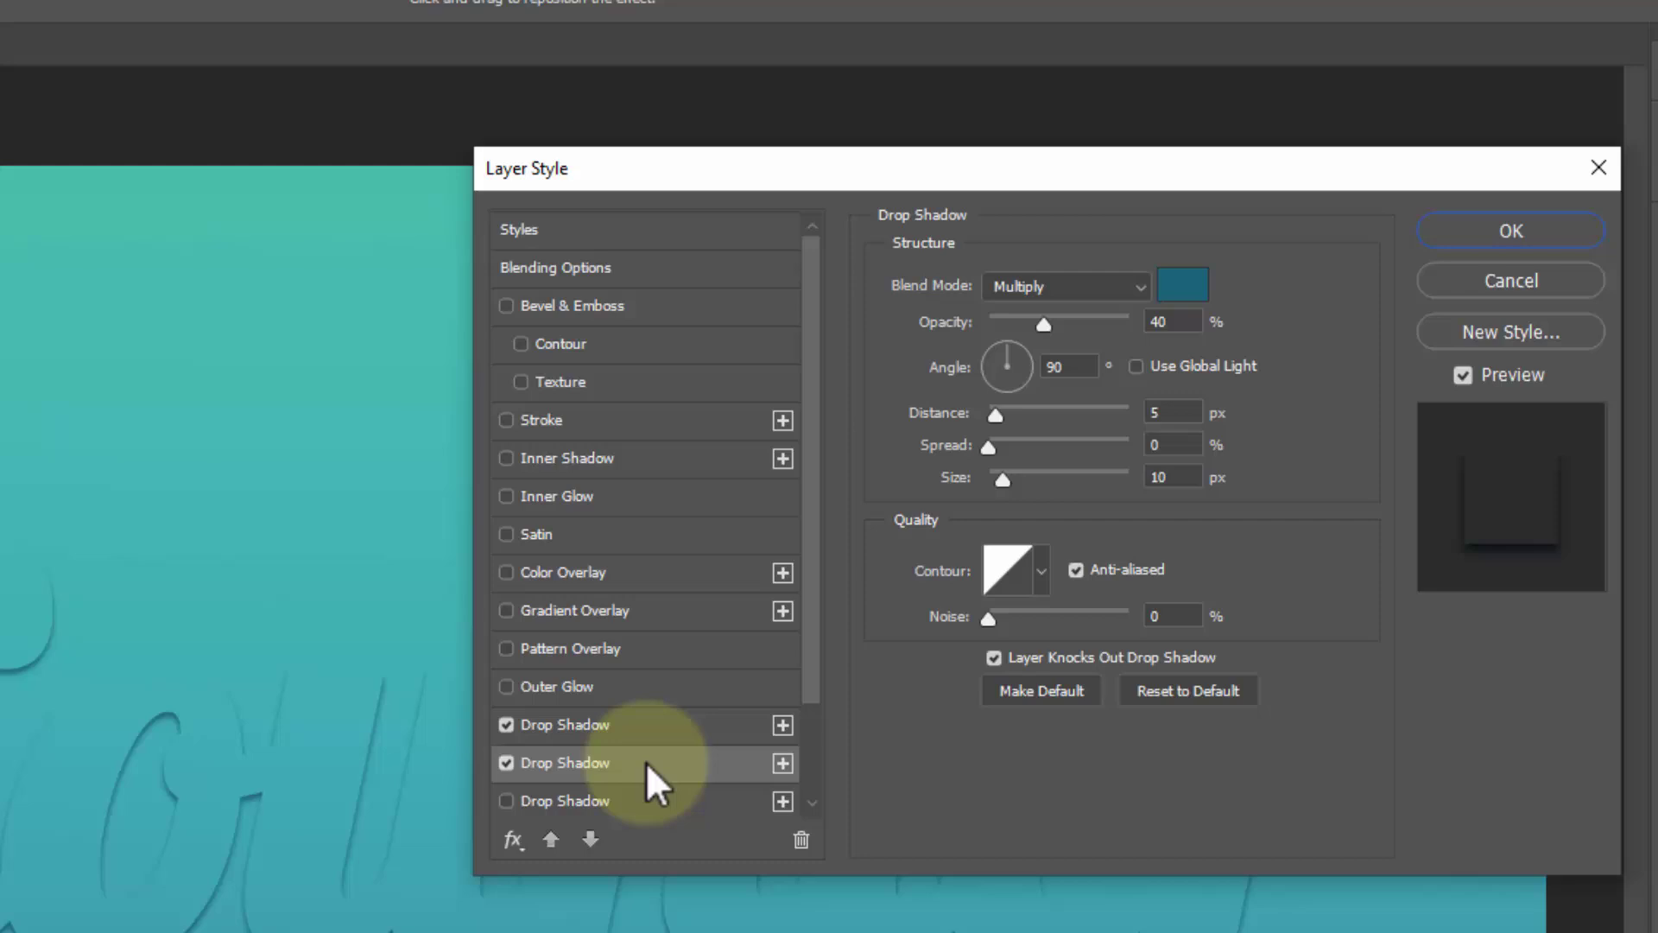
{"action": "left_click", "coordinate": [1167, 322]}
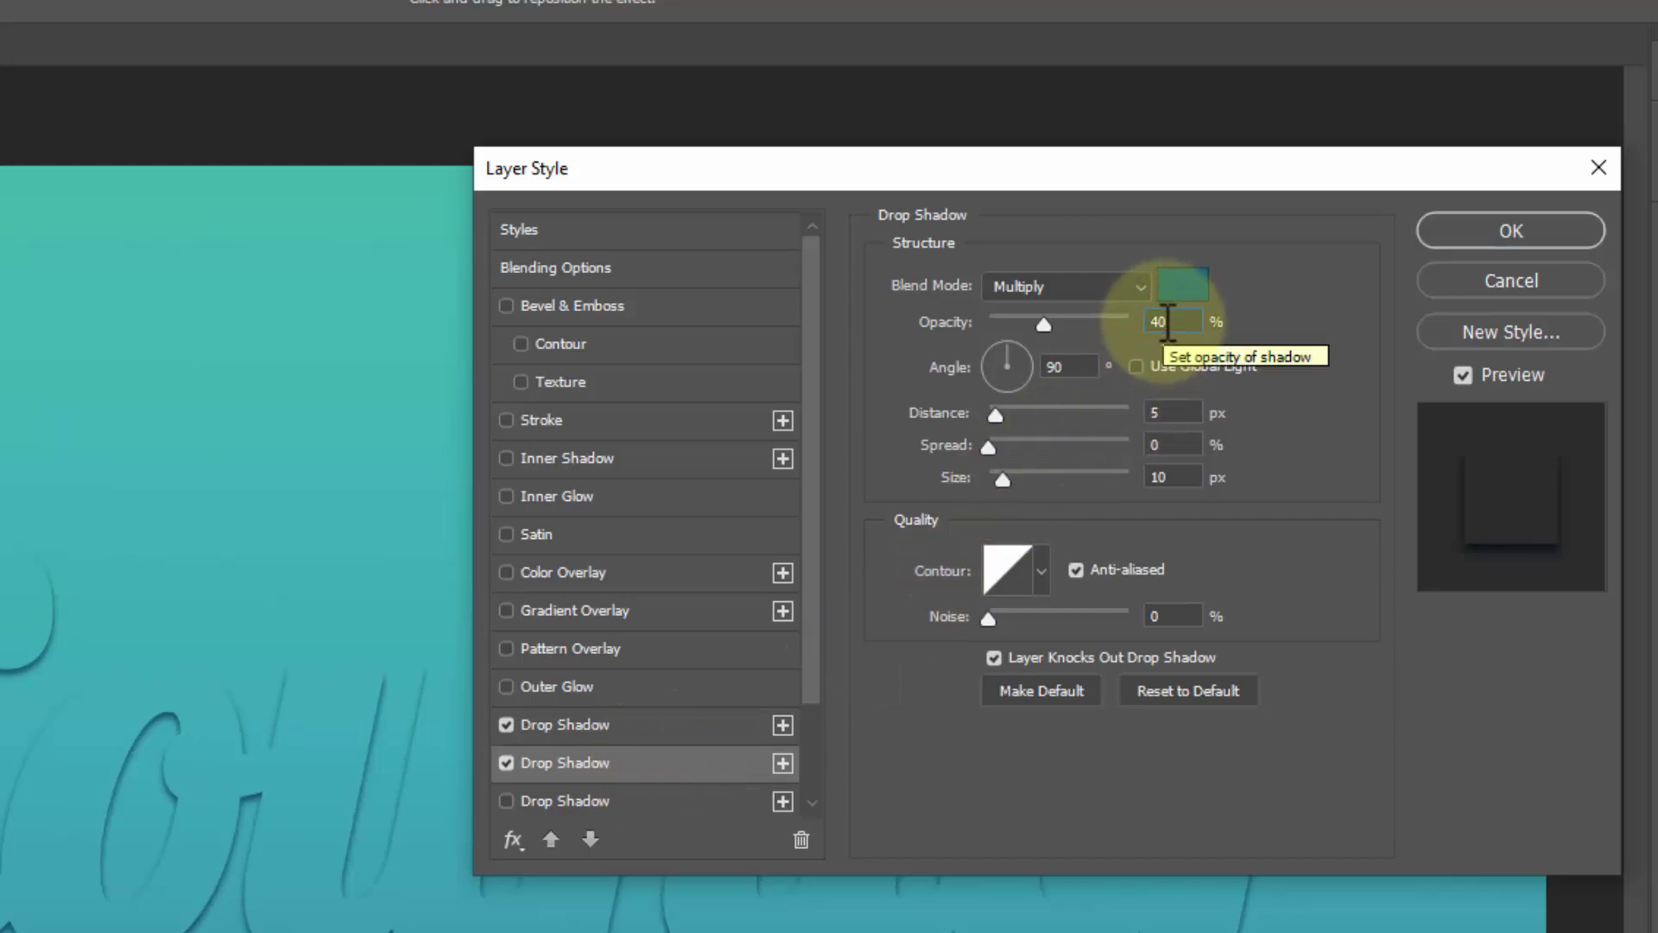
{"action": "left_click", "coordinate": [1162, 477]}
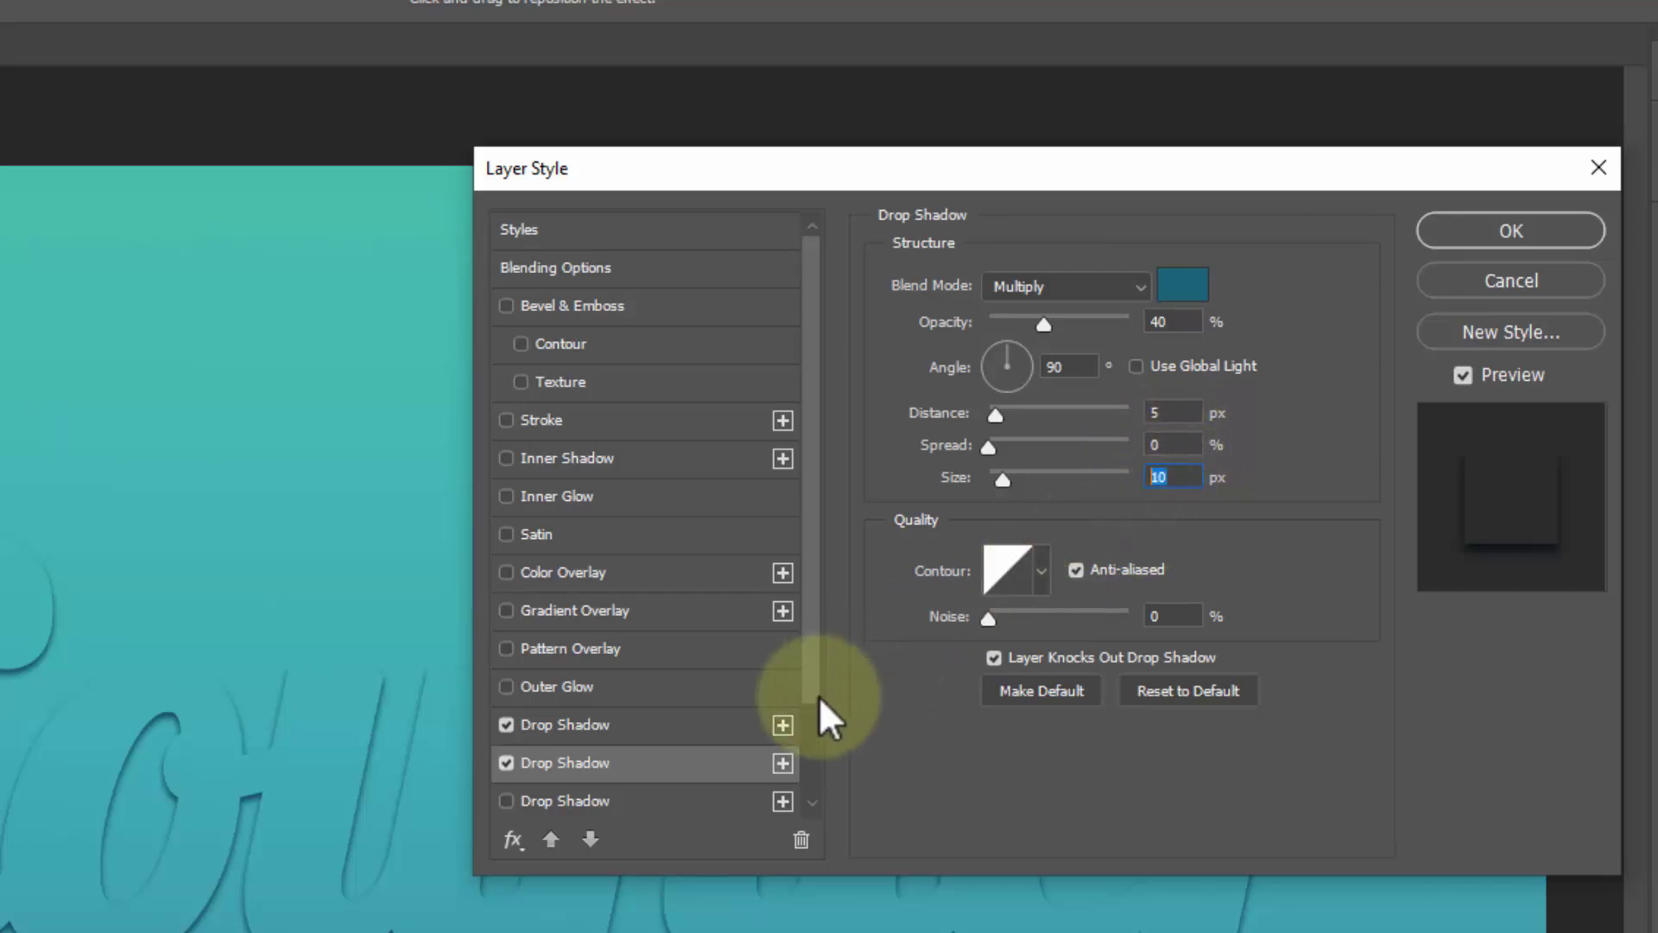
Step: Enable a third Multiply drop shadow with 67% opacity, 90° angle, 20 px distance, 0% spread and 32 px size
{"action": "left_click", "coordinate": [676, 801]}
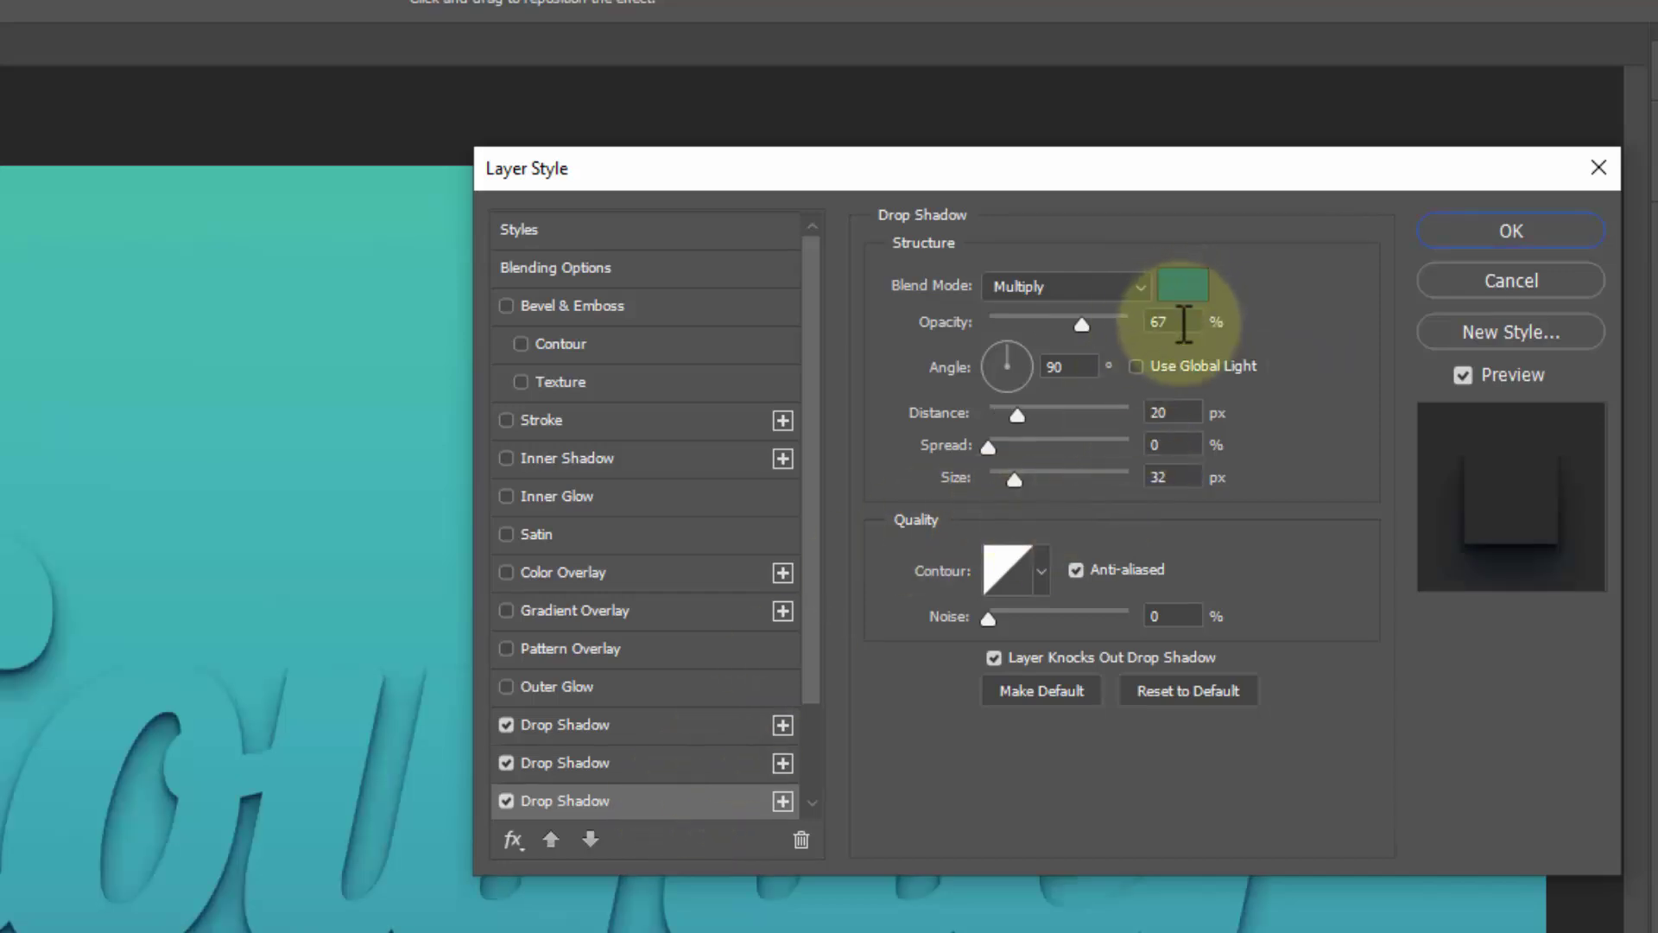
{"action": "left_click", "coordinate": [1058, 366]}
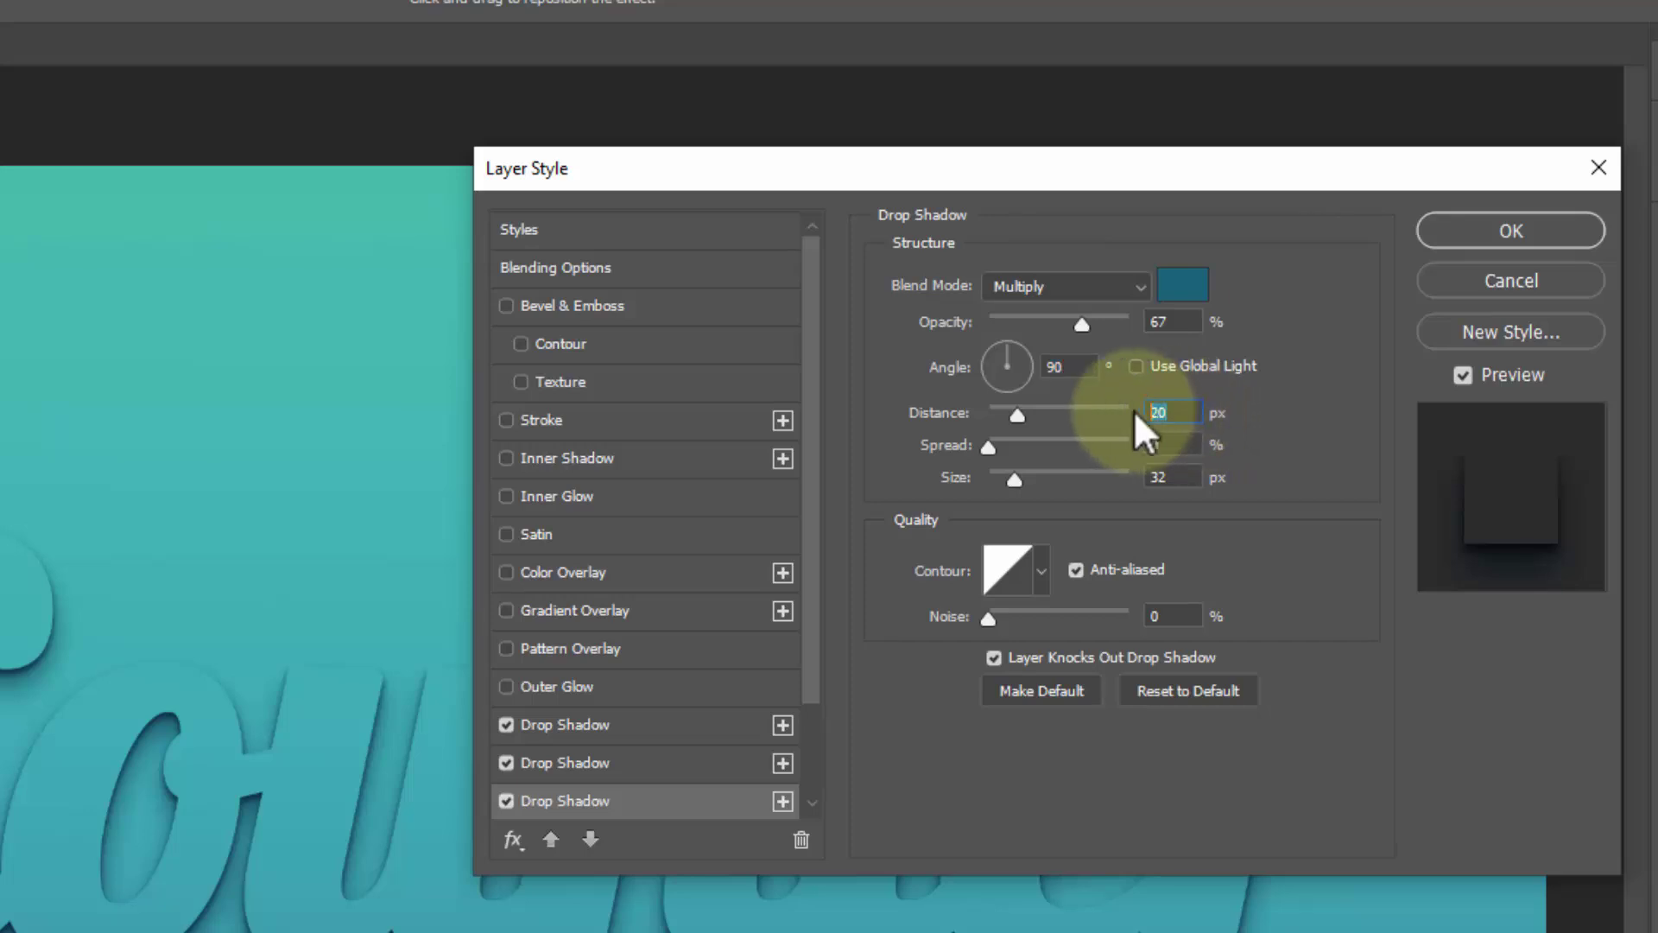
{"action": "left_click", "coordinate": [1159, 443]}
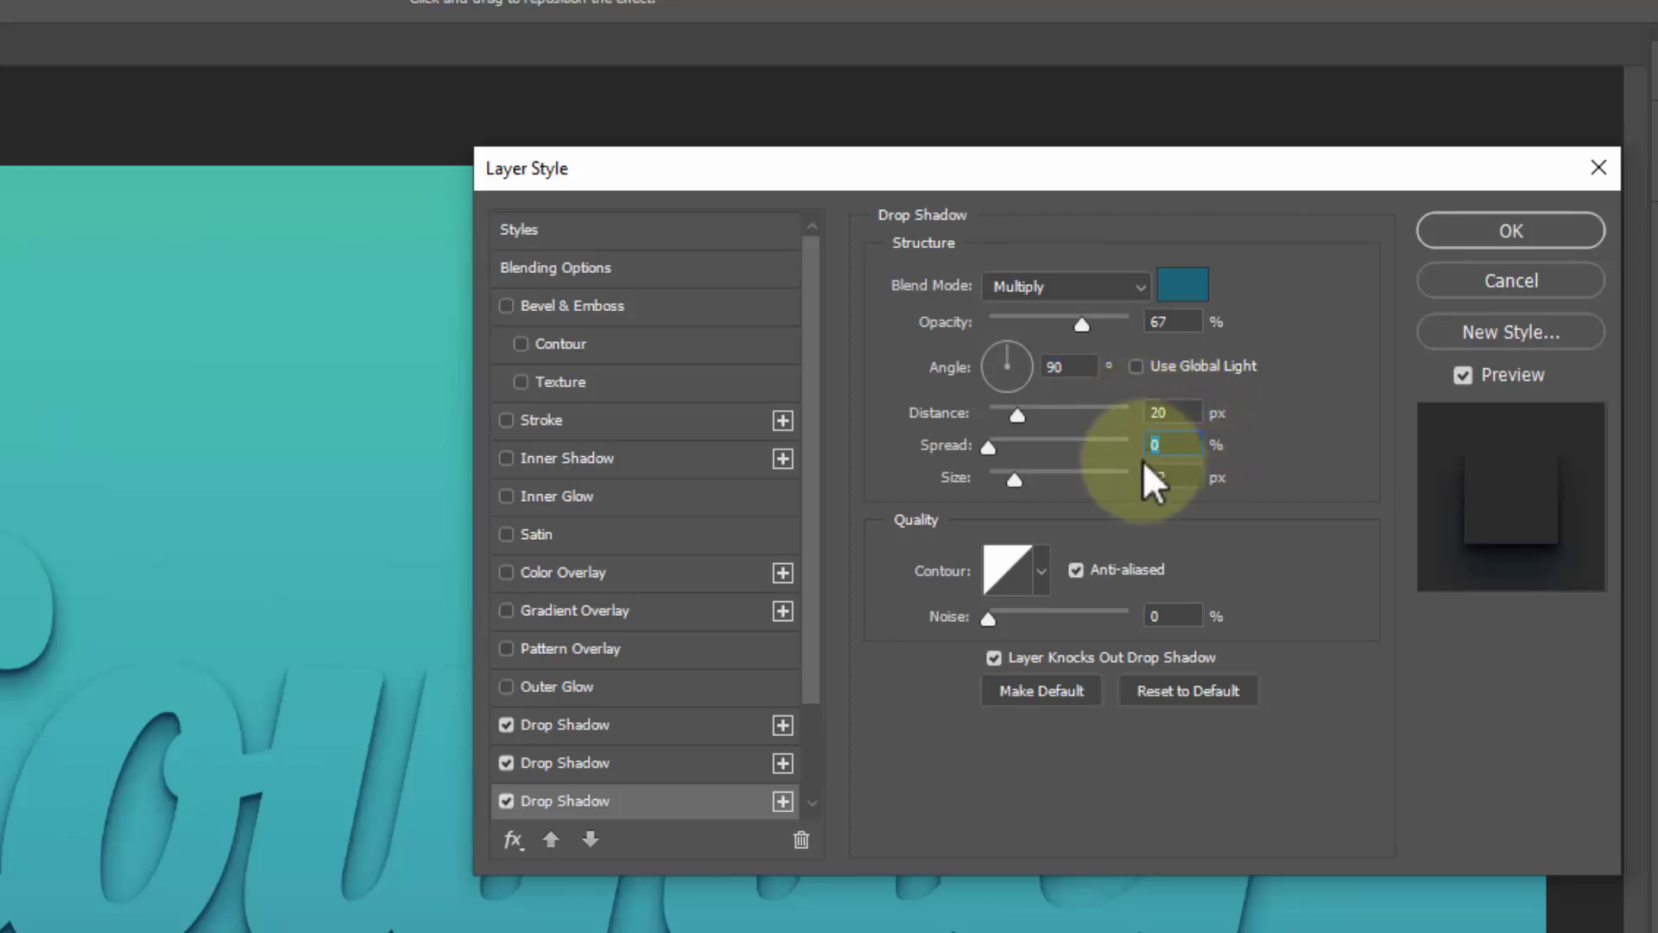
Step: Enable a fourth Multiply drop shadow with 53% opacity, 90° angle, 37 px distance, 0% spread, 43 px size and 0% noise
{"action": "scroll", "coordinate": [693, 699], "scroll_direction": "down", "scroll_amount": 3}
{"action": "left_click", "coordinate": [684, 722]}
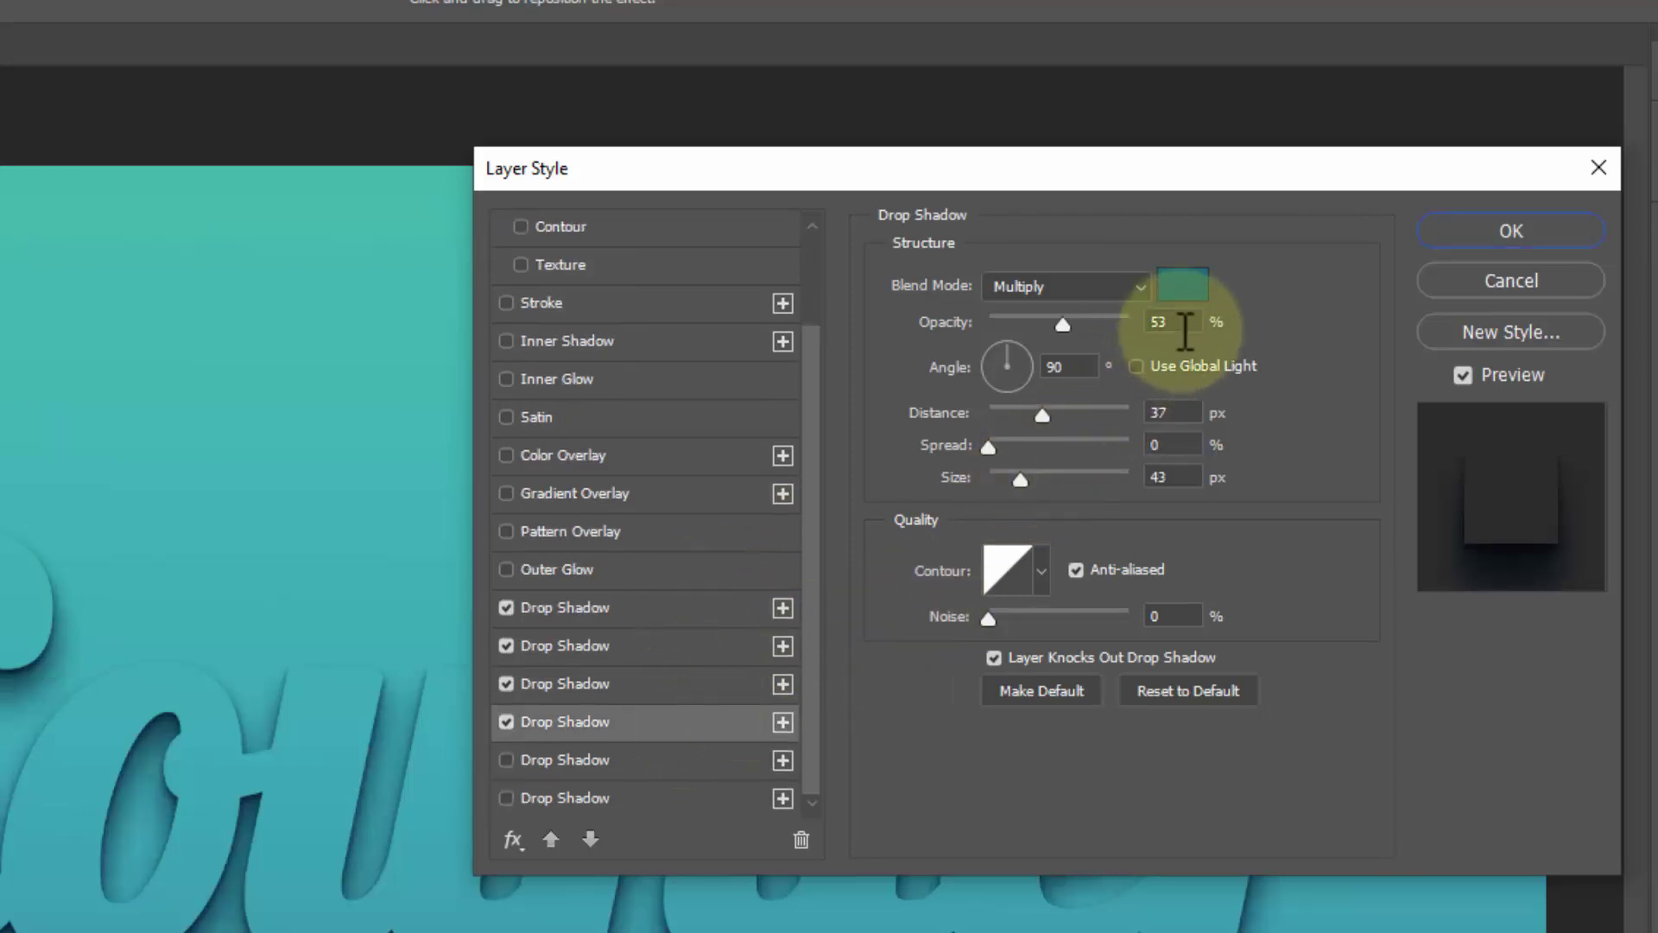
{"action": "left_click", "coordinate": [1049, 366]}
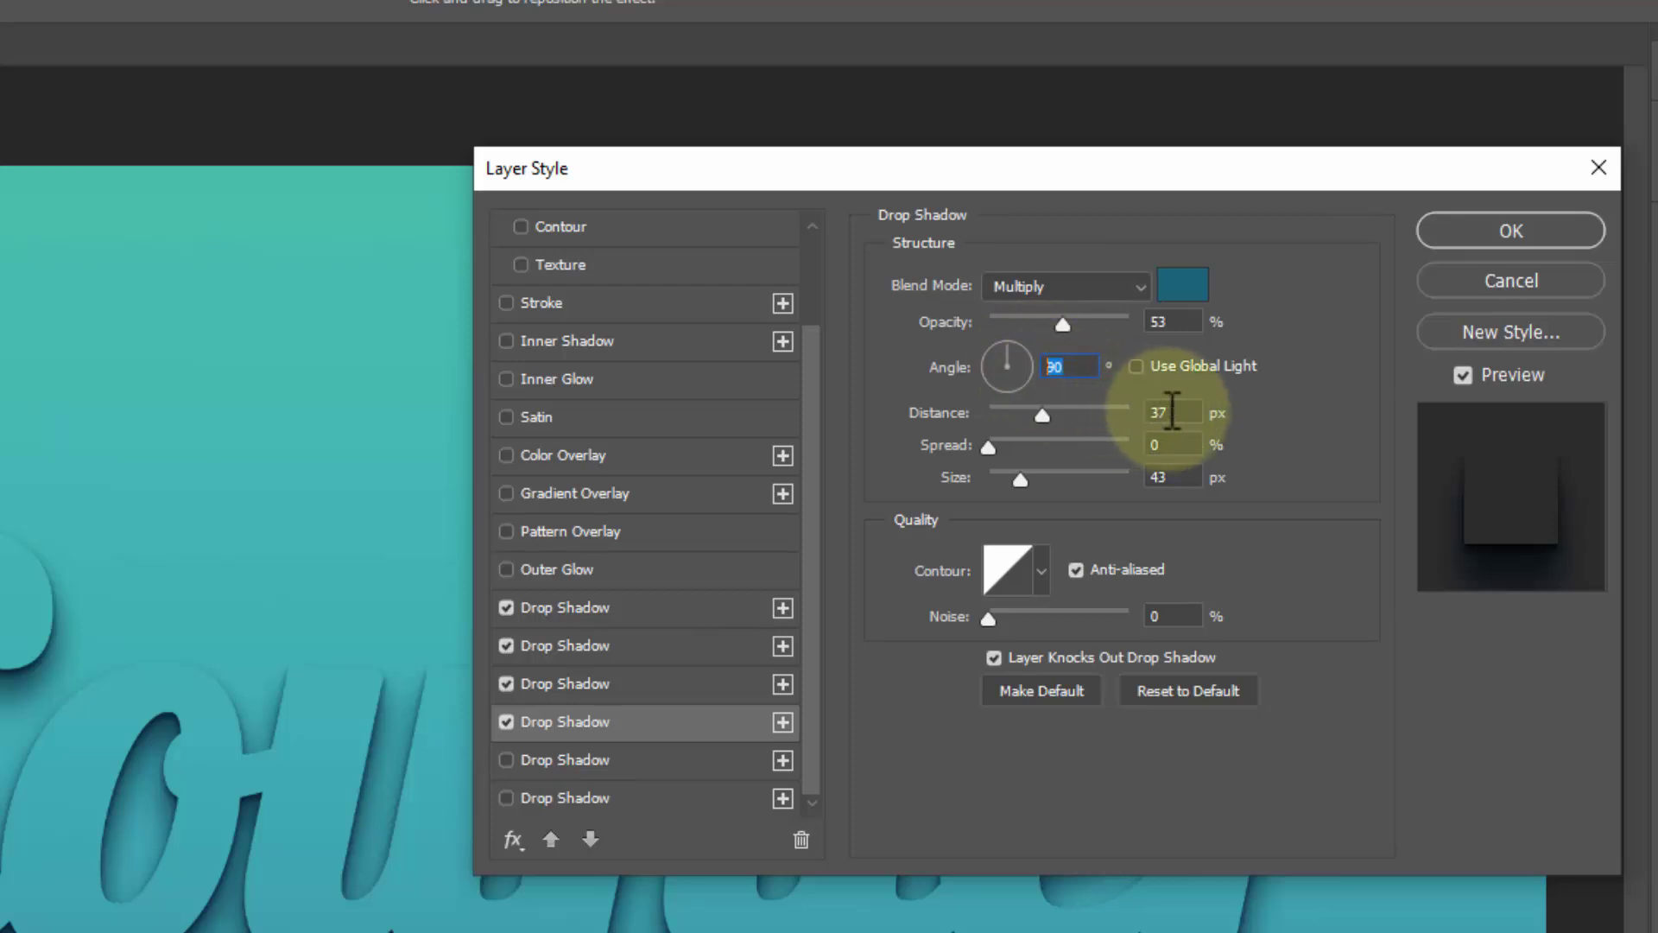
{"action": "key", "text": "Tab"}
{"action": "key", "text": "Tab"}
{"action": "key", "text": "Tab"}
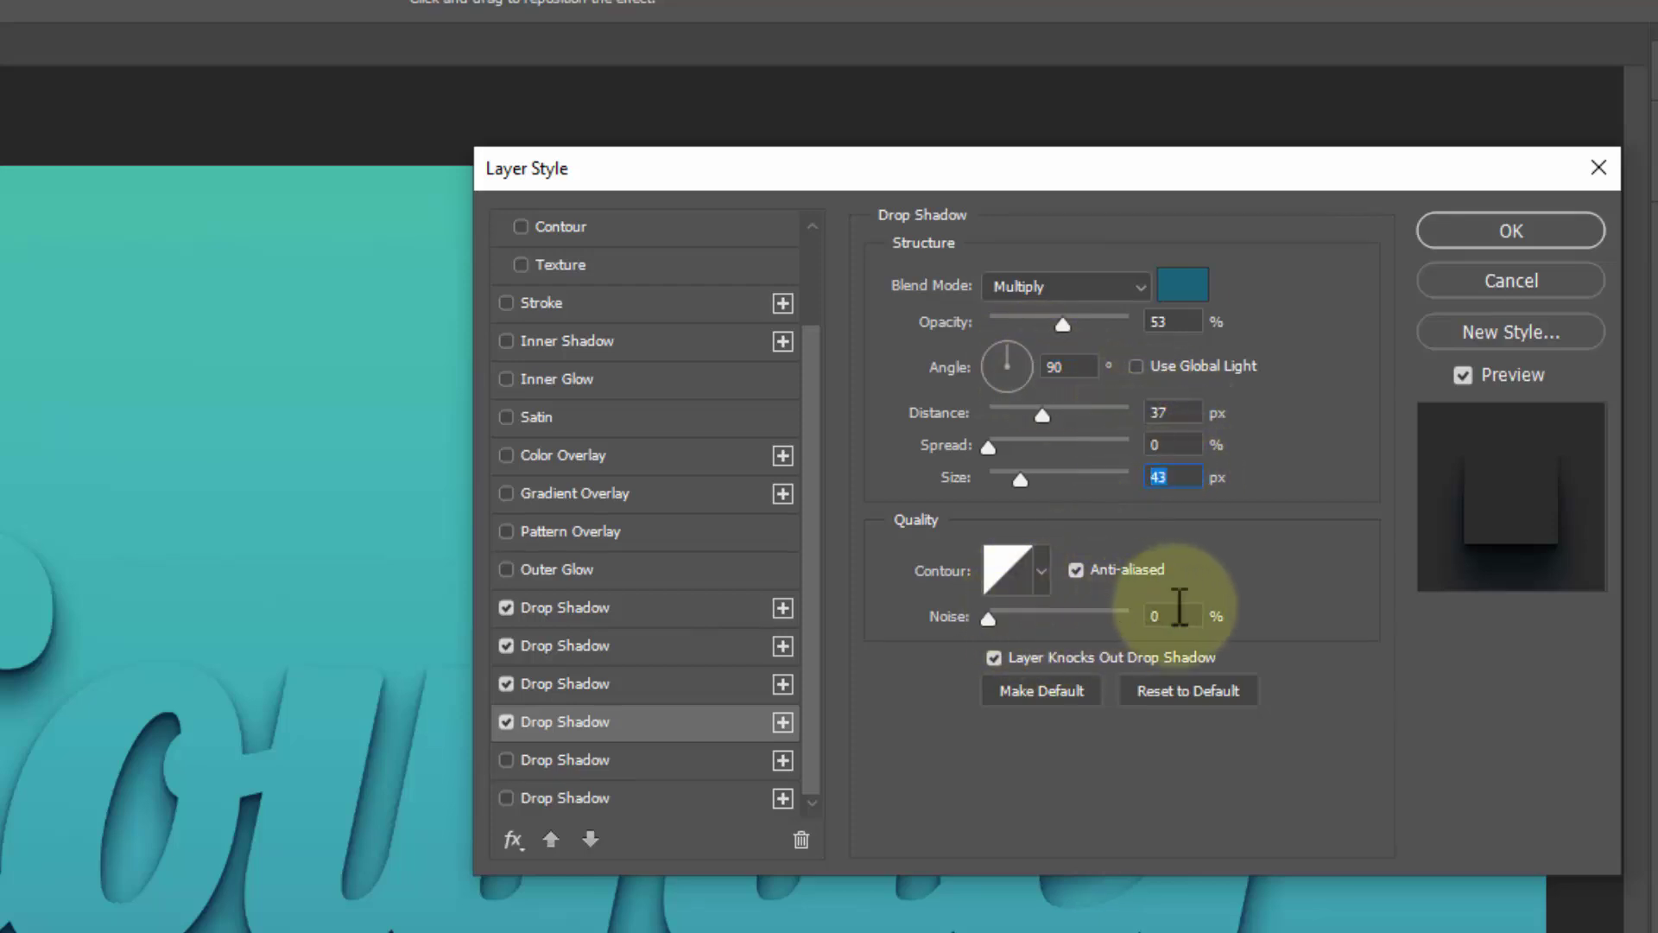
{"action": "left_click", "coordinate": [1179, 613]}
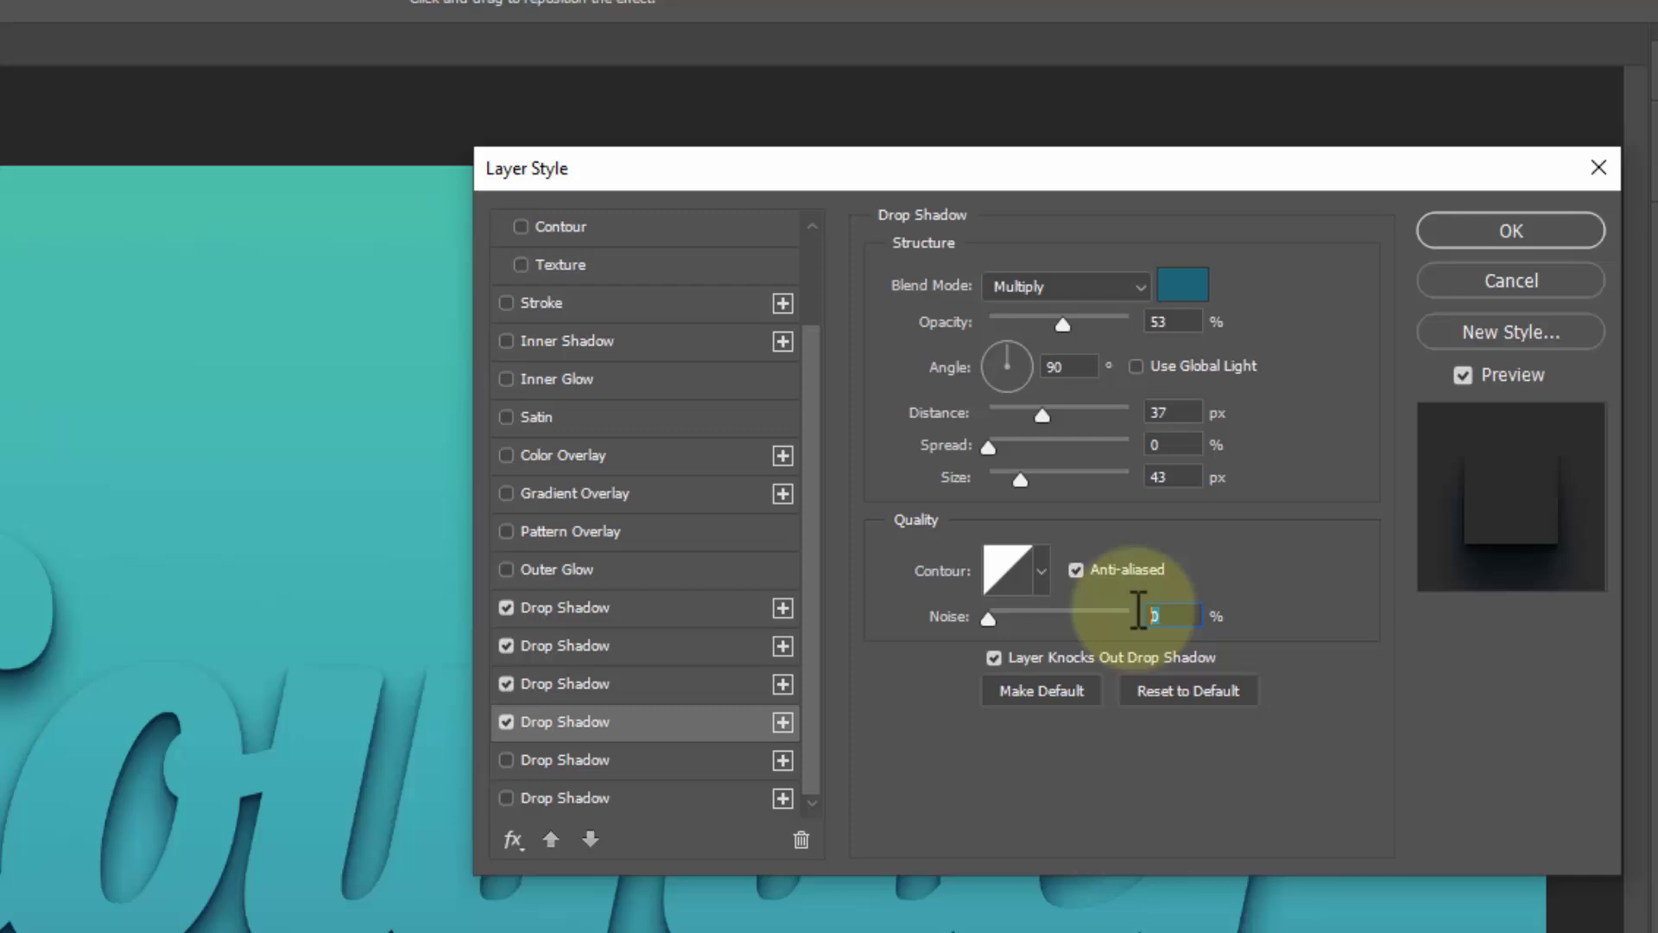
Step: Enable a fifth Multiply drop shadow with 26% opacity, 90° angle, 71 px distance, 0% spread and 40 px size
{"action": "left_click", "coordinate": [654, 769]}
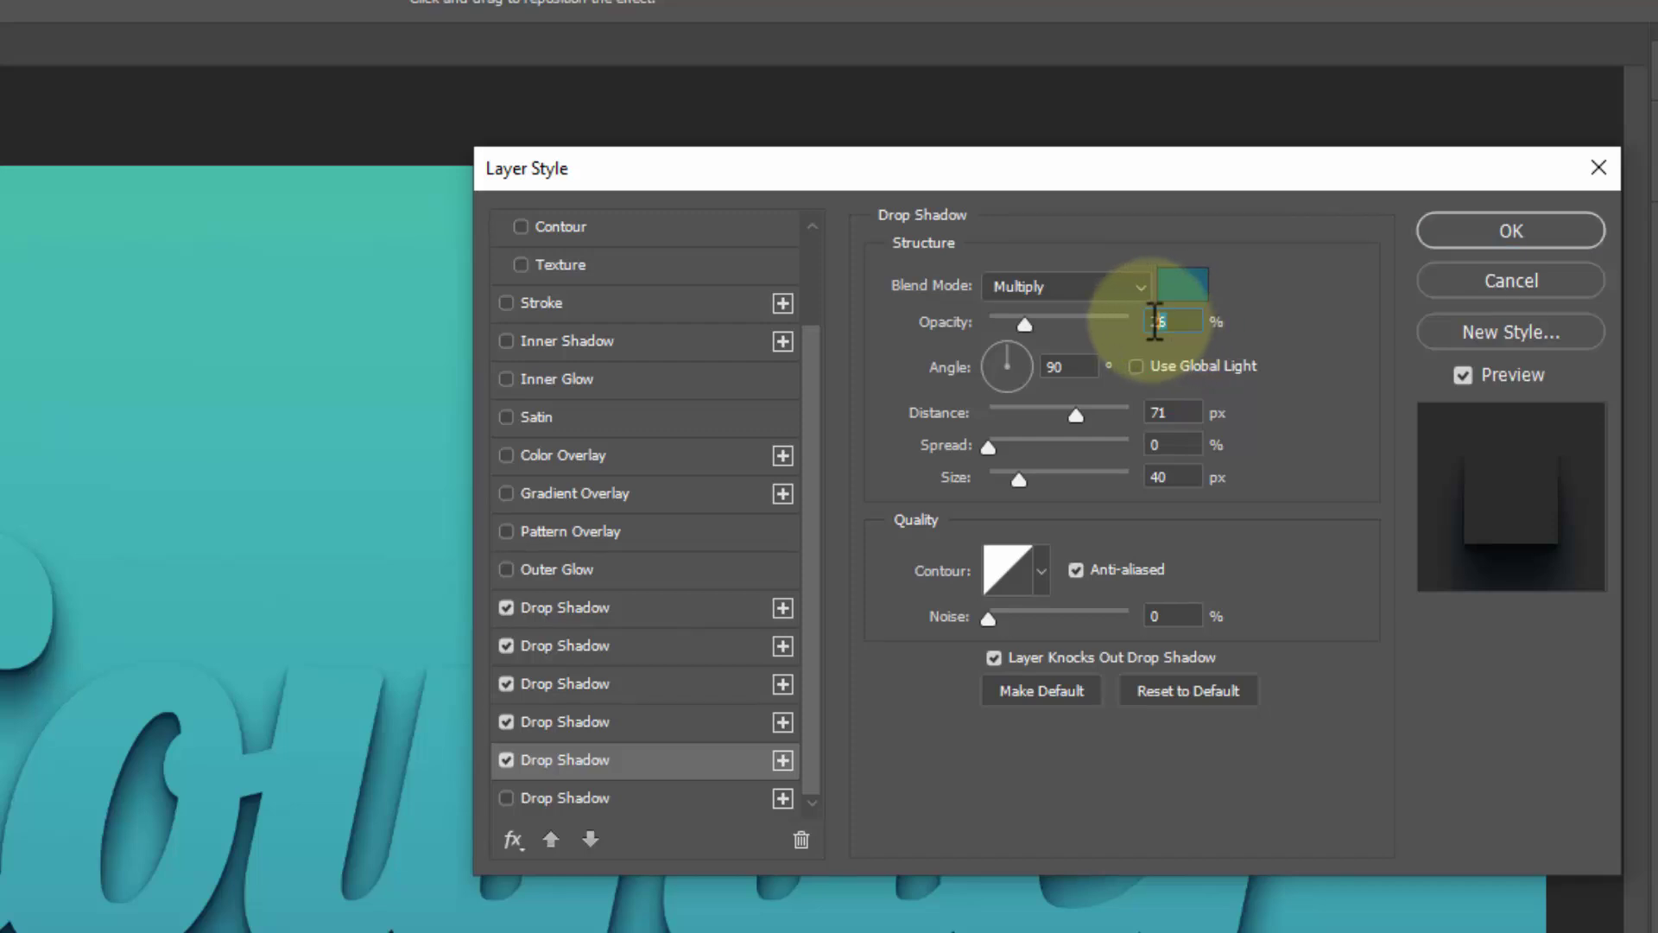
{"action": "left_click_drag", "start_coordinate": [1077, 369], "coordinate": [1043, 373]}
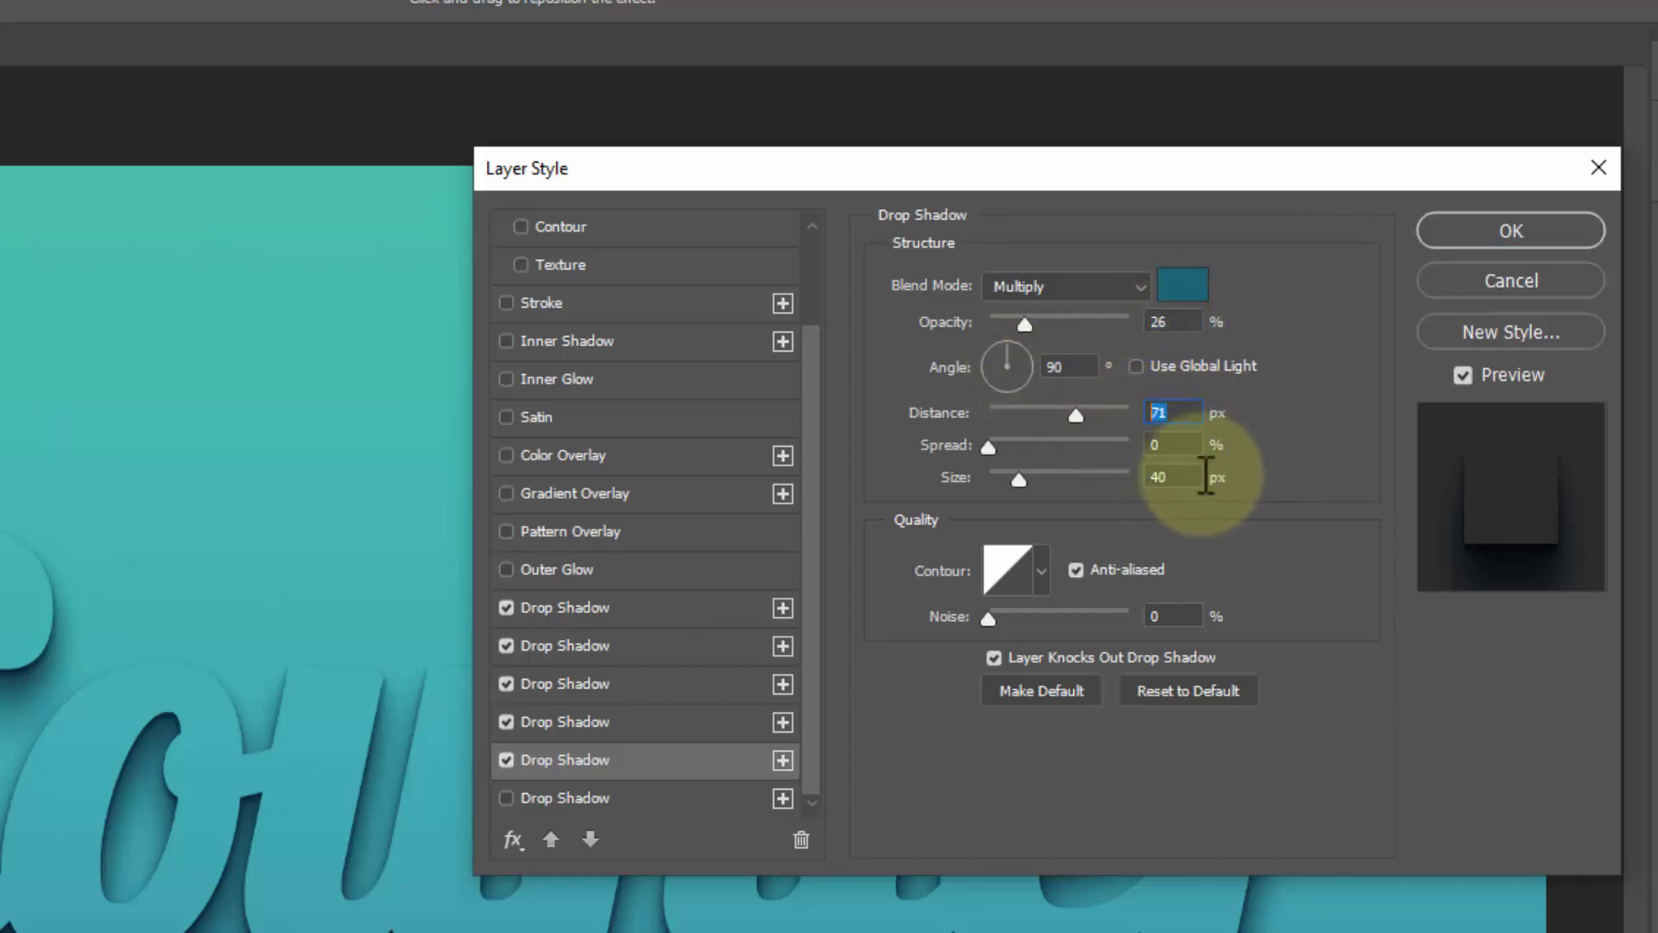
{"action": "left_click_drag", "start_coordinate": [1172, 449], "coordinate": [1151, 476]}
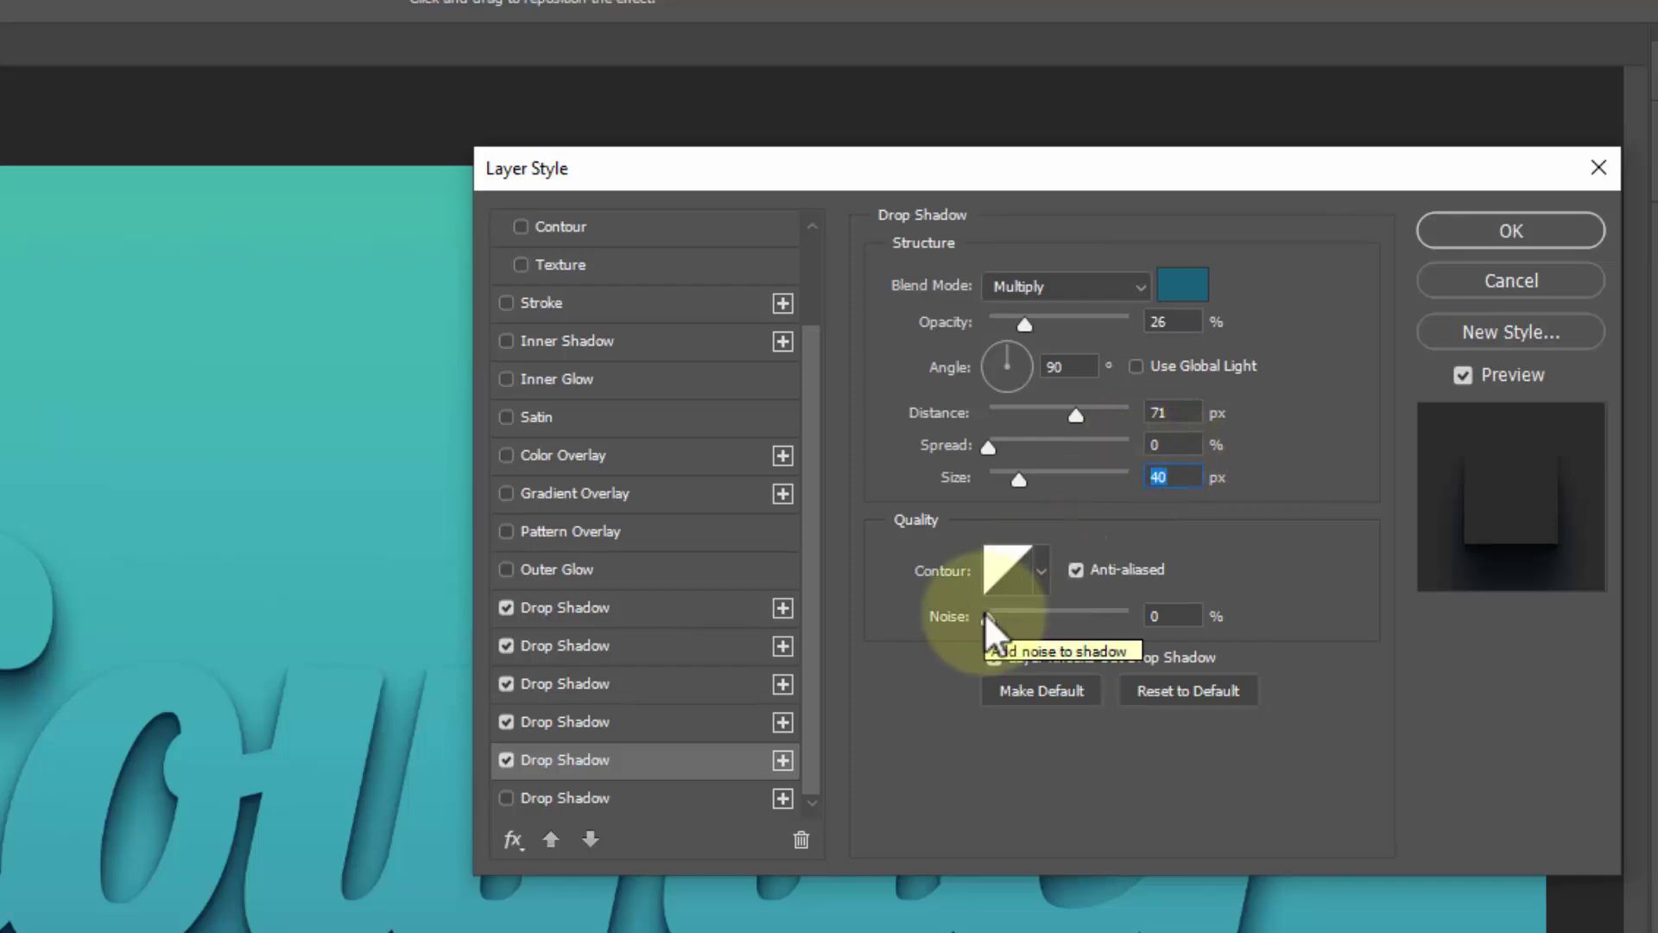
Step: Enable a sixth Multiply drop shadow with 26% opacity, 90° angle, 81 px distance, 0% spread and 79 px size, and apply the layer style
{"action": "left_click", "coordinate": [670, 799]}
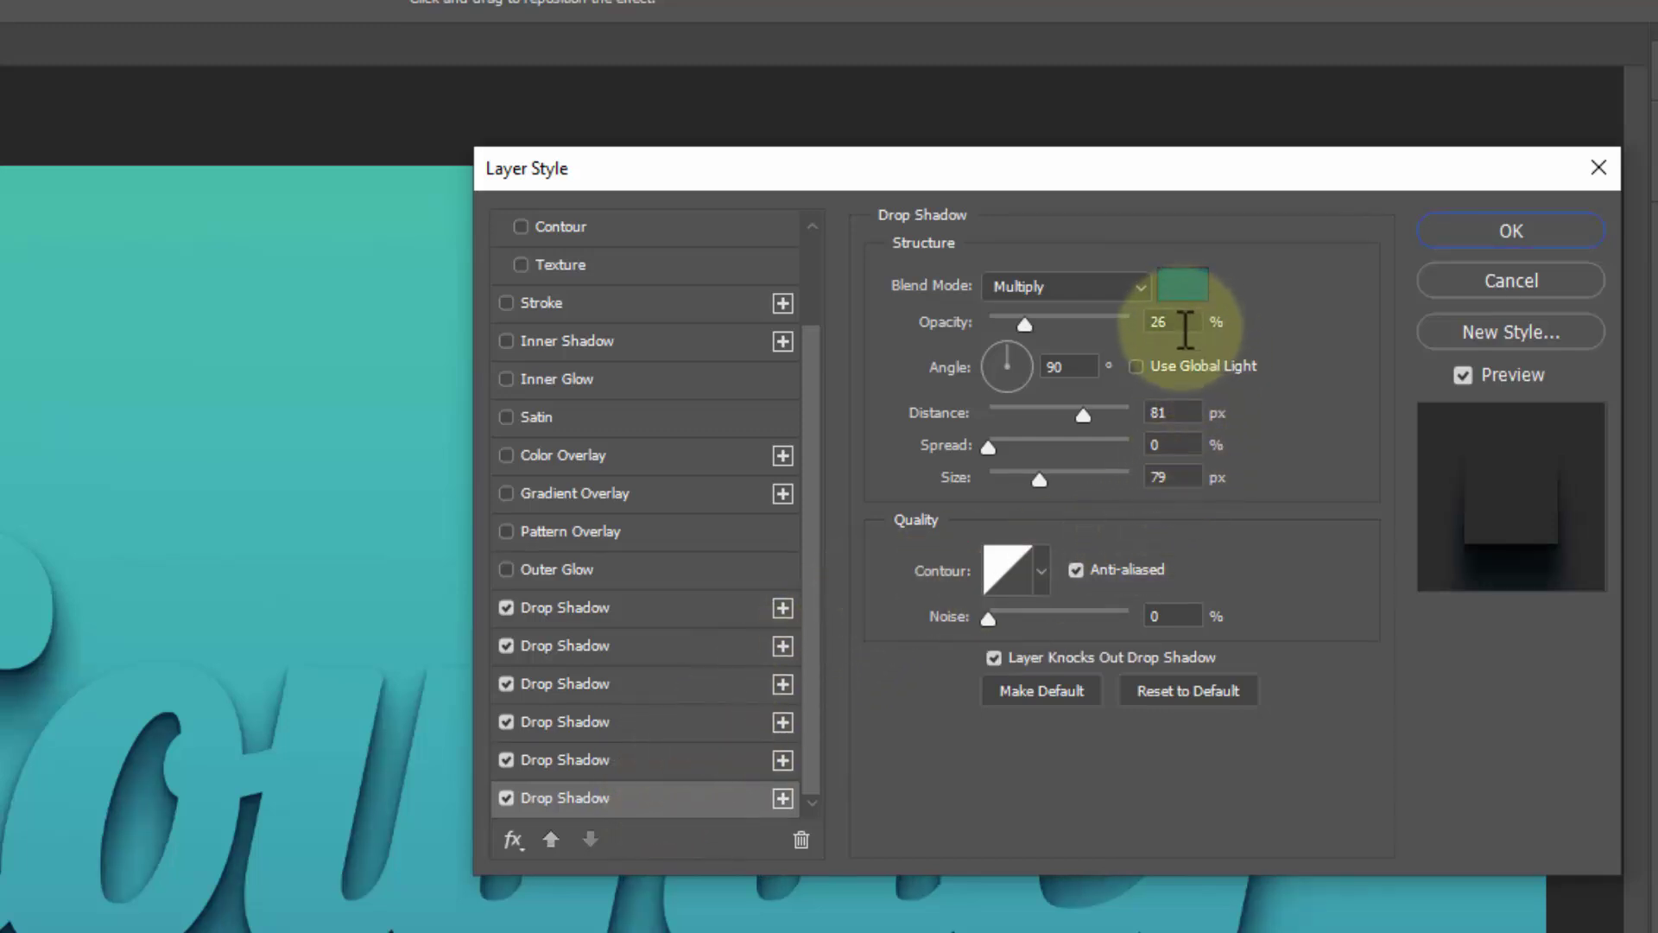
{"action": "left_click", "coordinate": [1161, 445]}
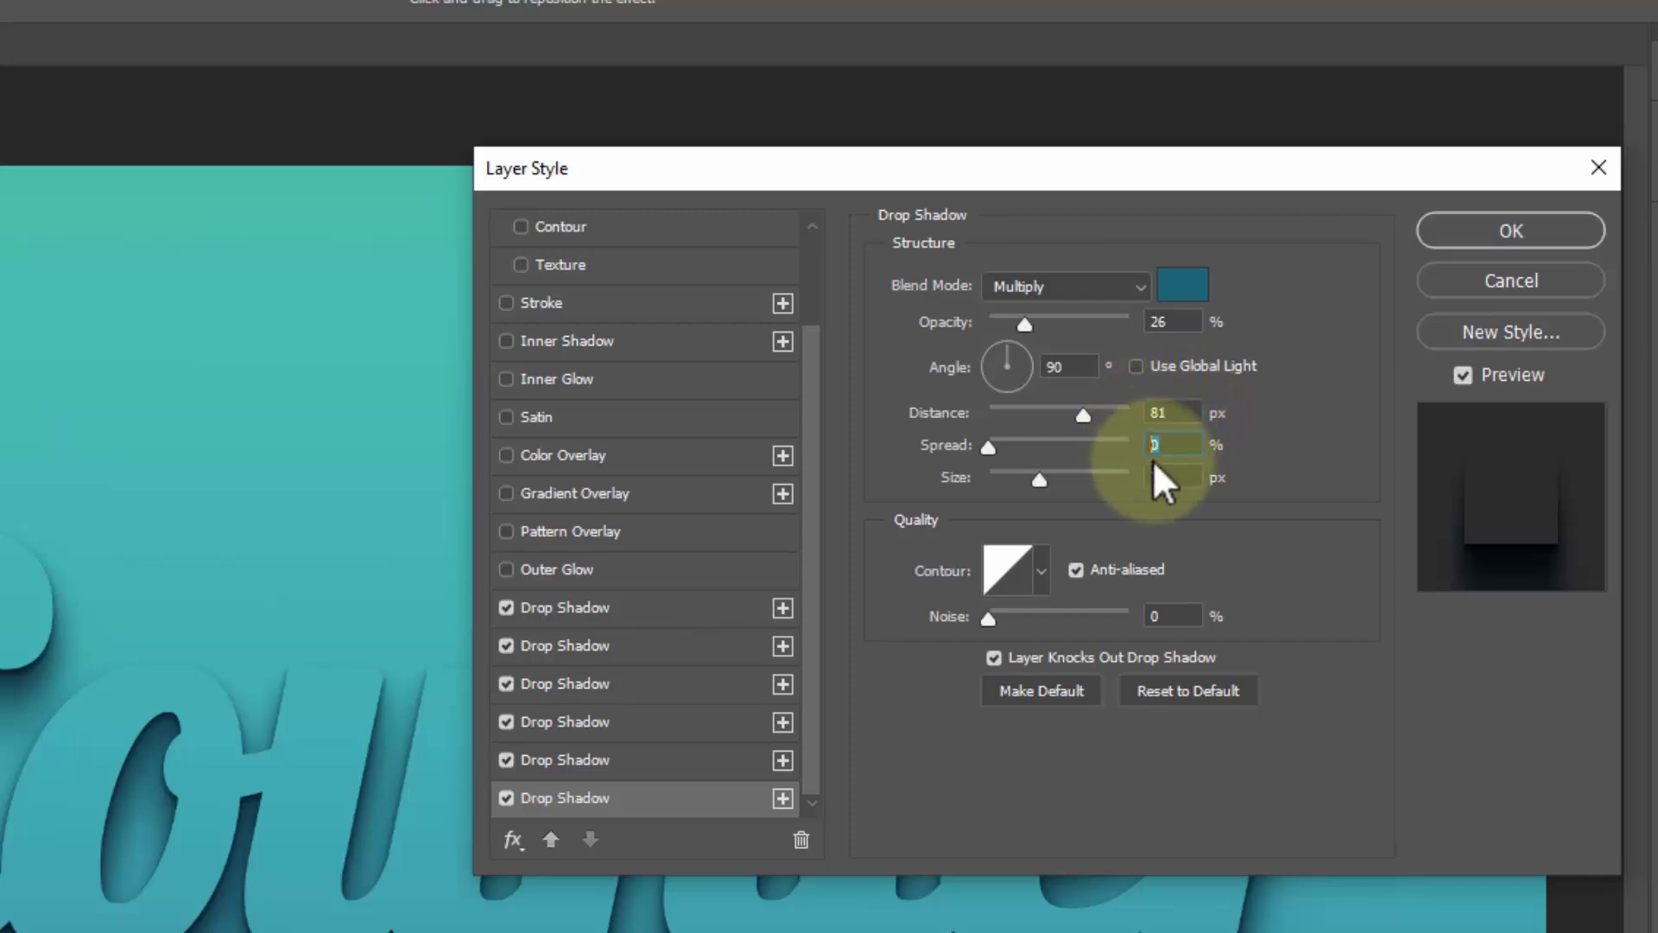
{"action": "left_click", "coordinate": [1146, 478]}
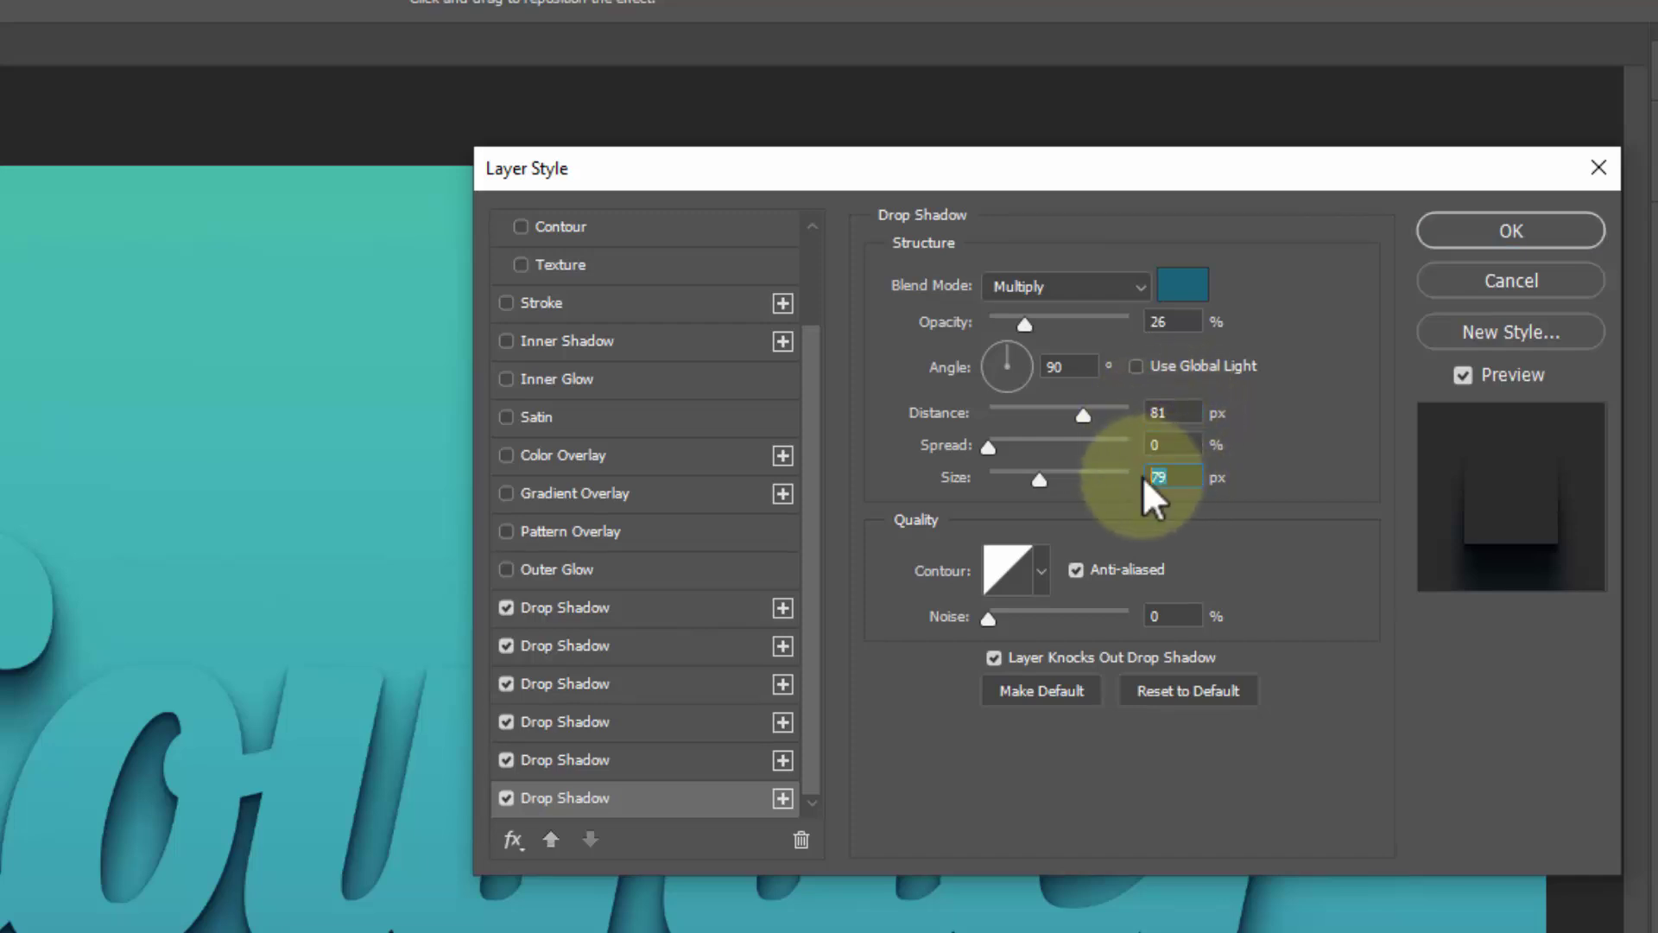
{"action": "left_click", "coordinate": [1506, 240]}
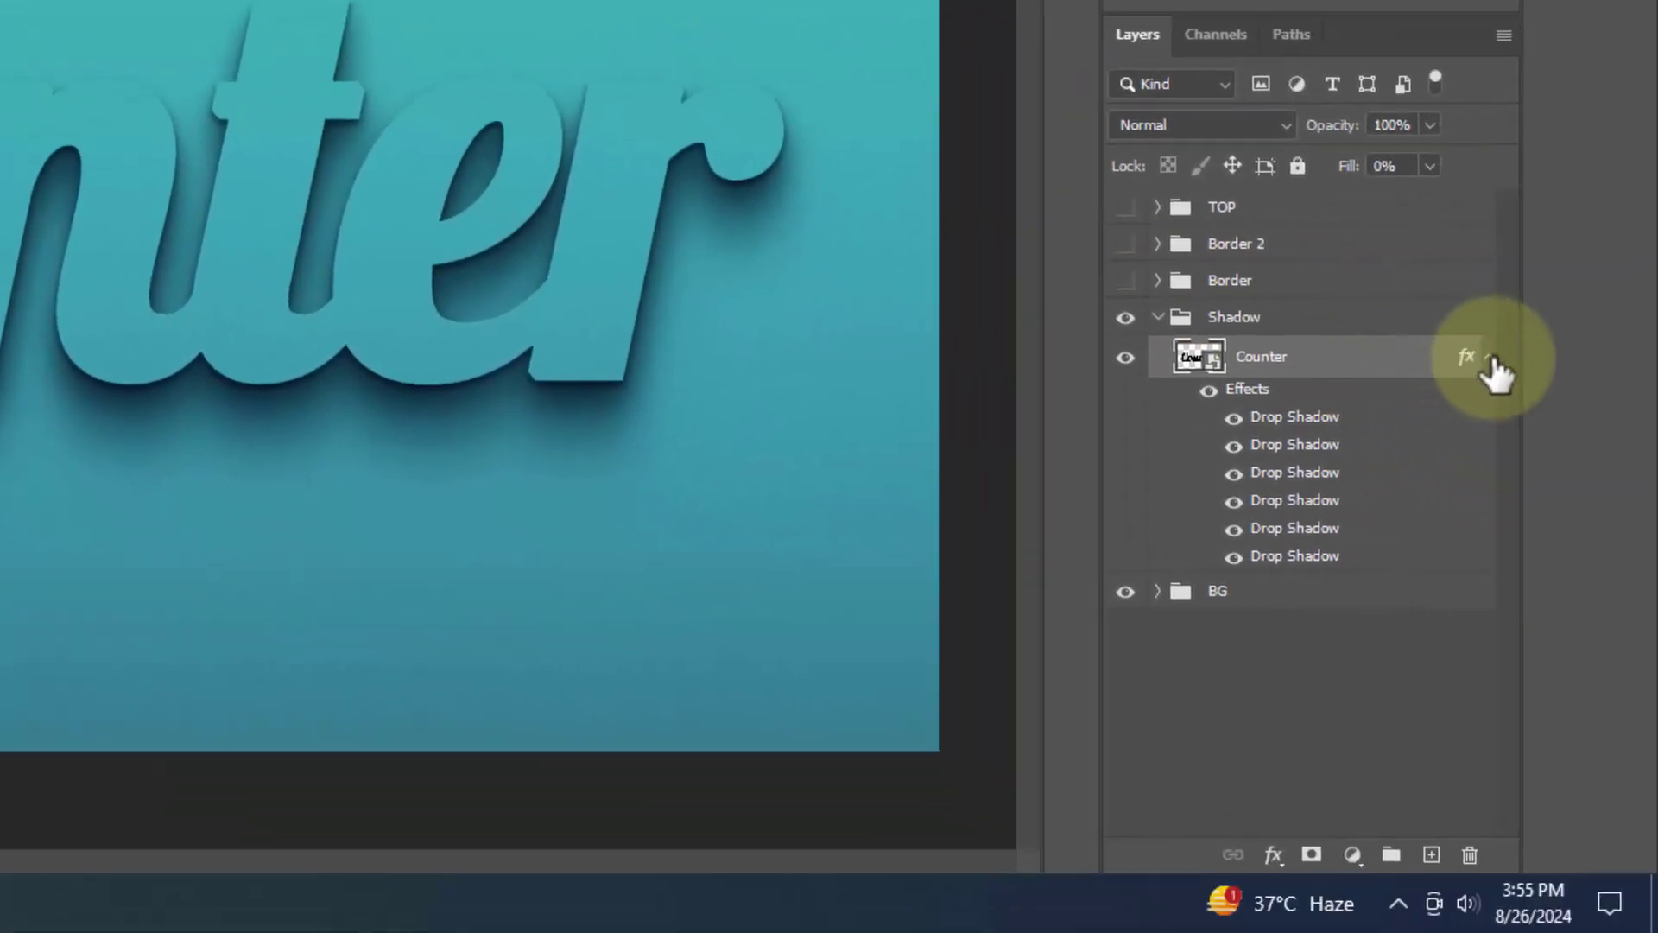
{"action": "left_click", "coordinate": [1489, 356]}
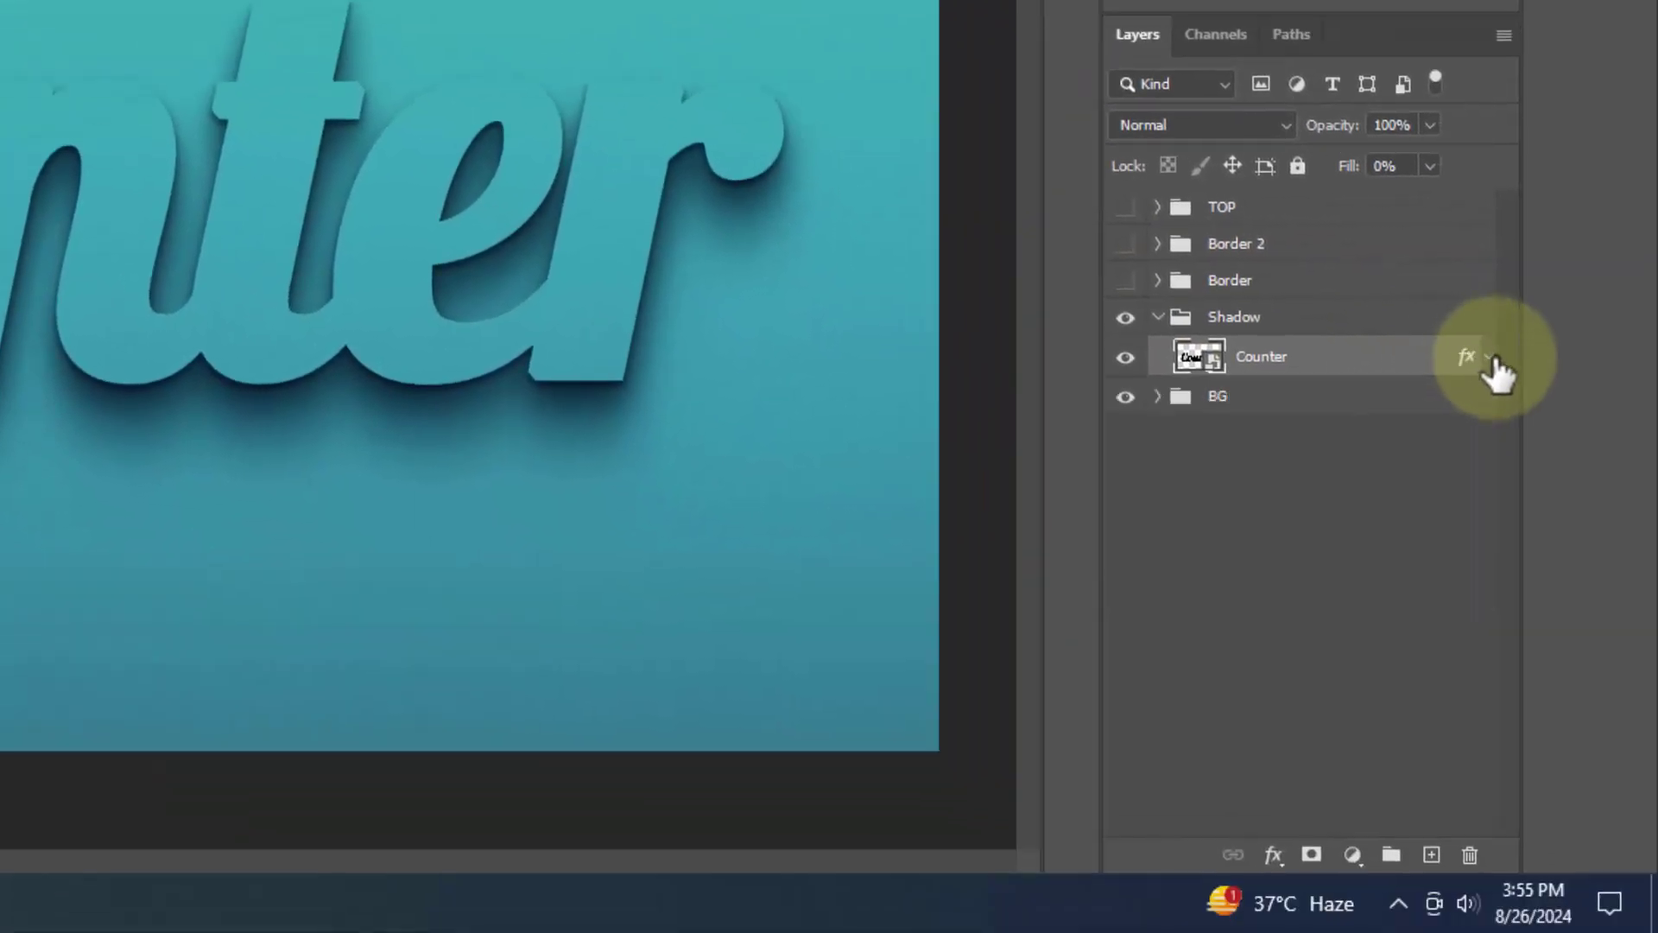
Step: Show and expand the Border group, leaving only Counter copy 7 visible among its layers
{"action": "left_click", "coordinate": [1125, 281]}
{"action": "left_click", "coordinate": [1158, 280]}
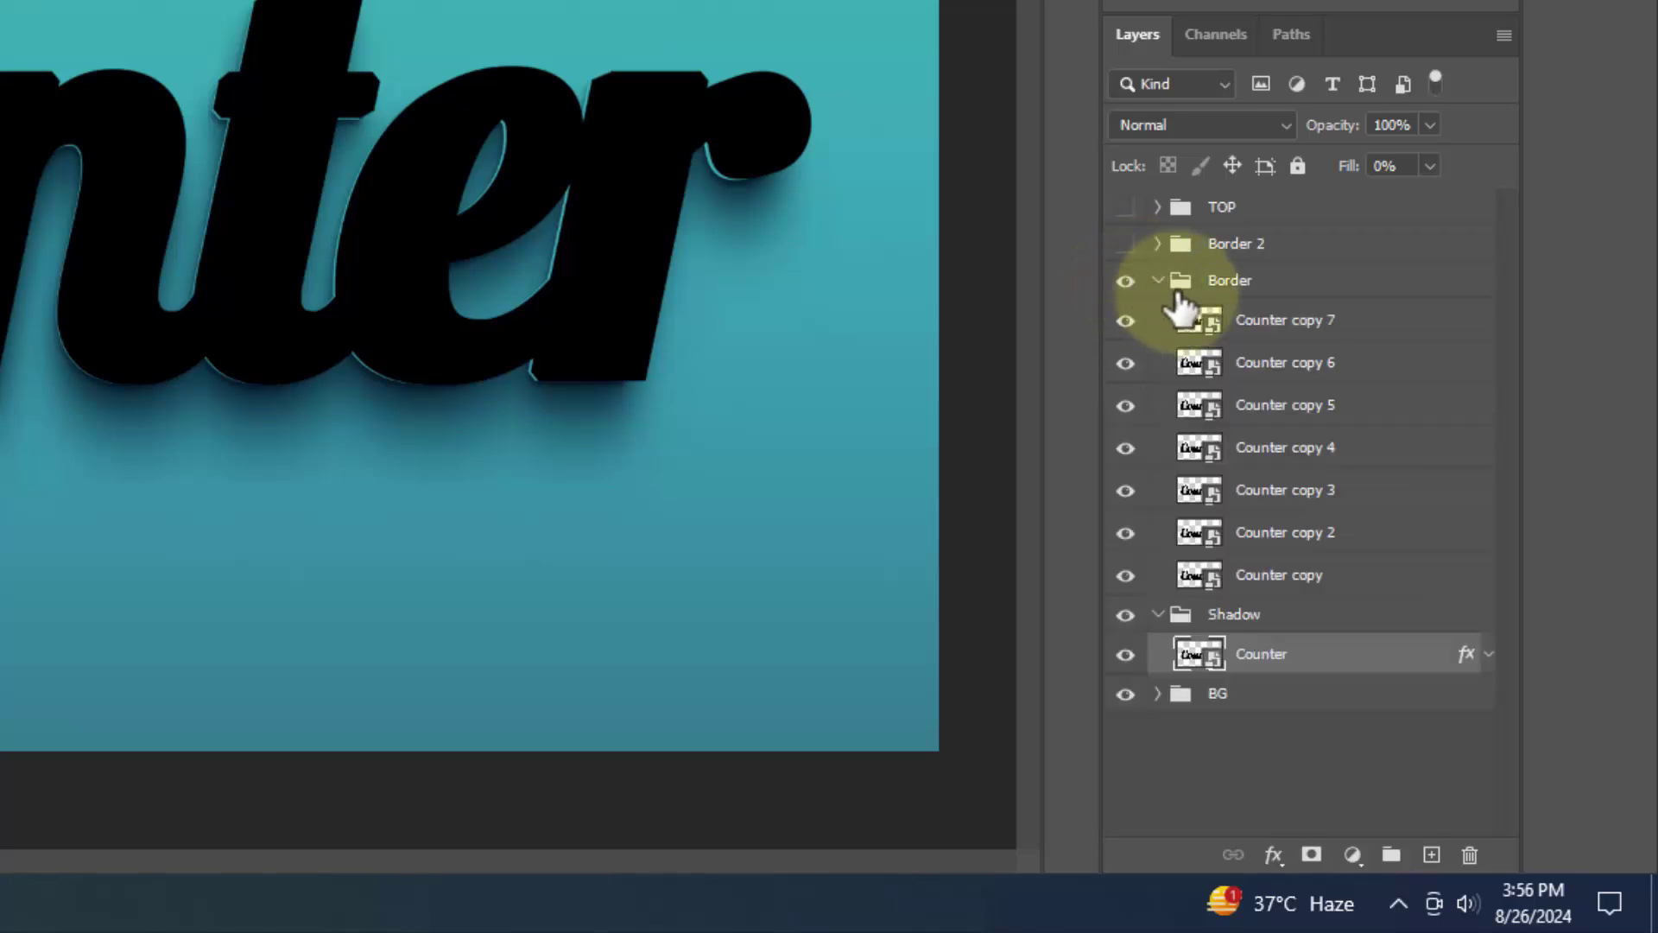
{"action": "left_click_drag", "start_coordinate": [1128, 322], "coordinate": [1147, 359]}
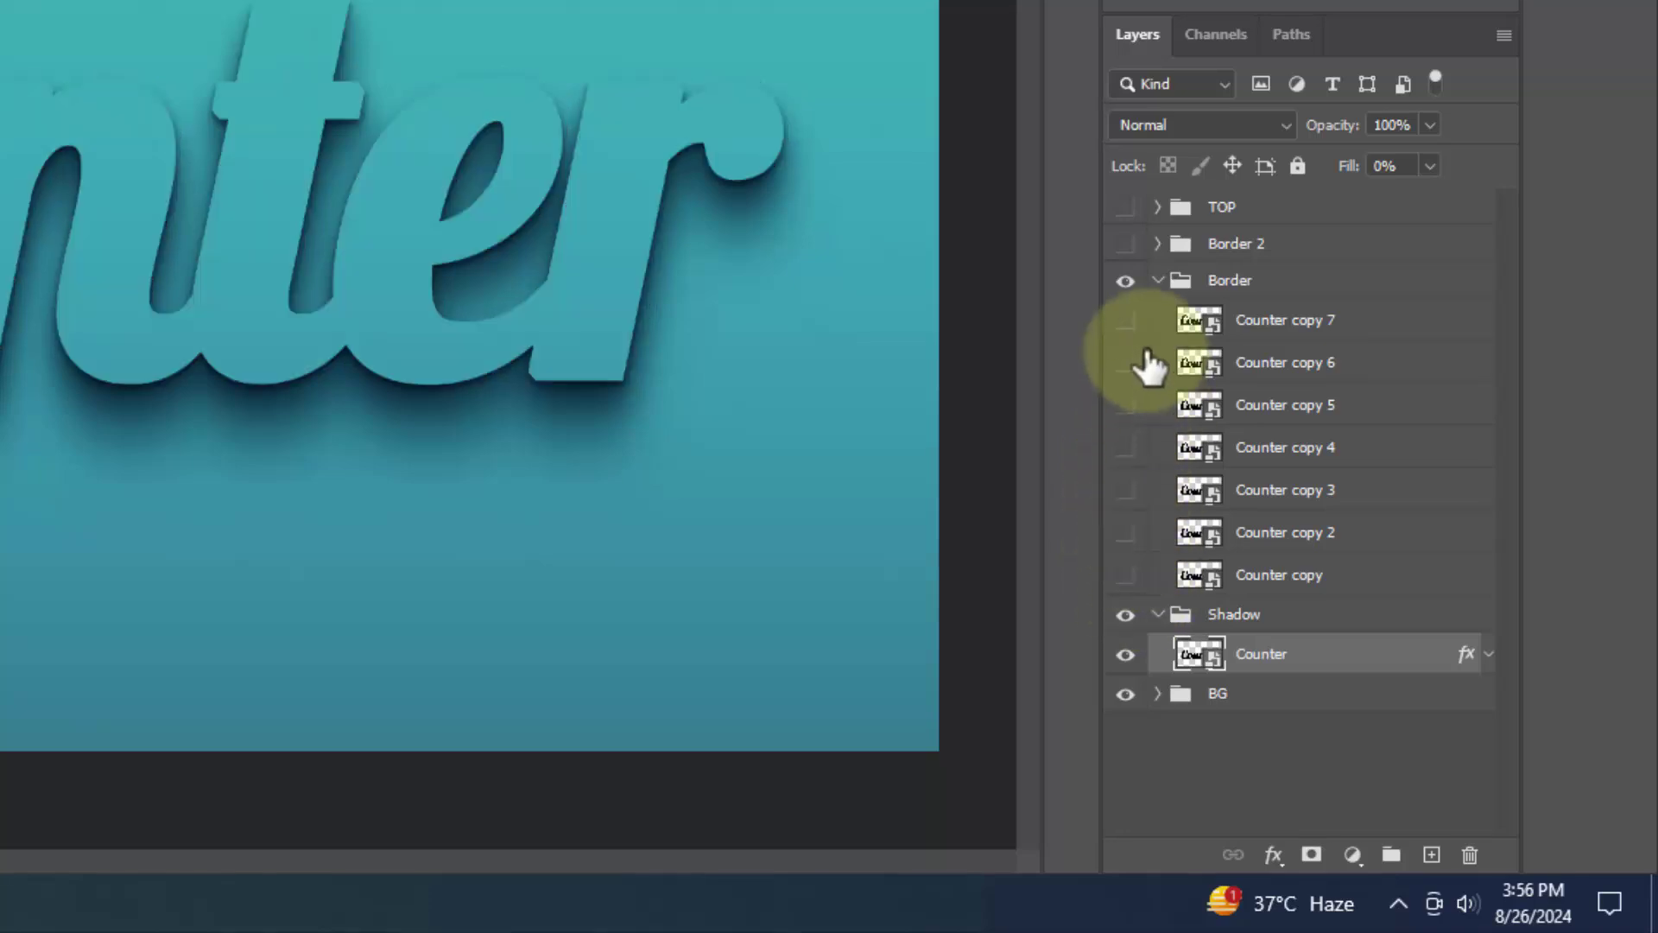
{"action": "left_click", "coordinate": [1125, 320]}
Step: Open the blending options of Counter copy 7 in the Border group and set its fill opacity to 0%
{"action": "left_click", "coordinate": [1403, 326]}
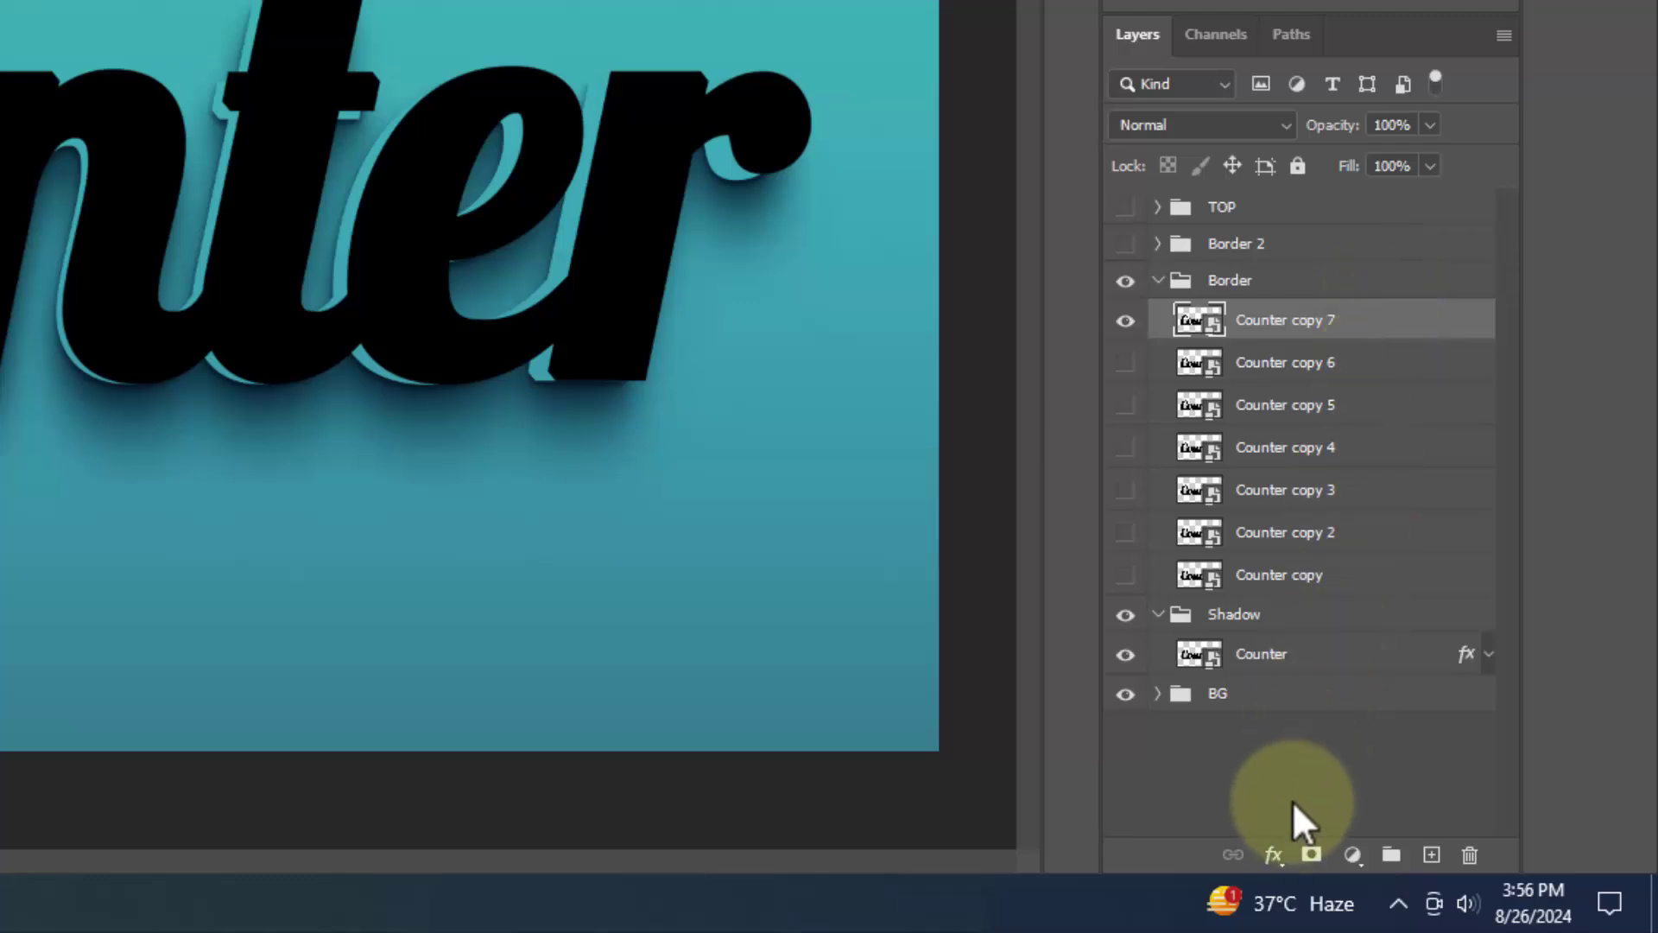
{"action": "left_click", "coordinate": [1273, 856]}
{"action": "left_click", "coordinate": [1339, 572]}
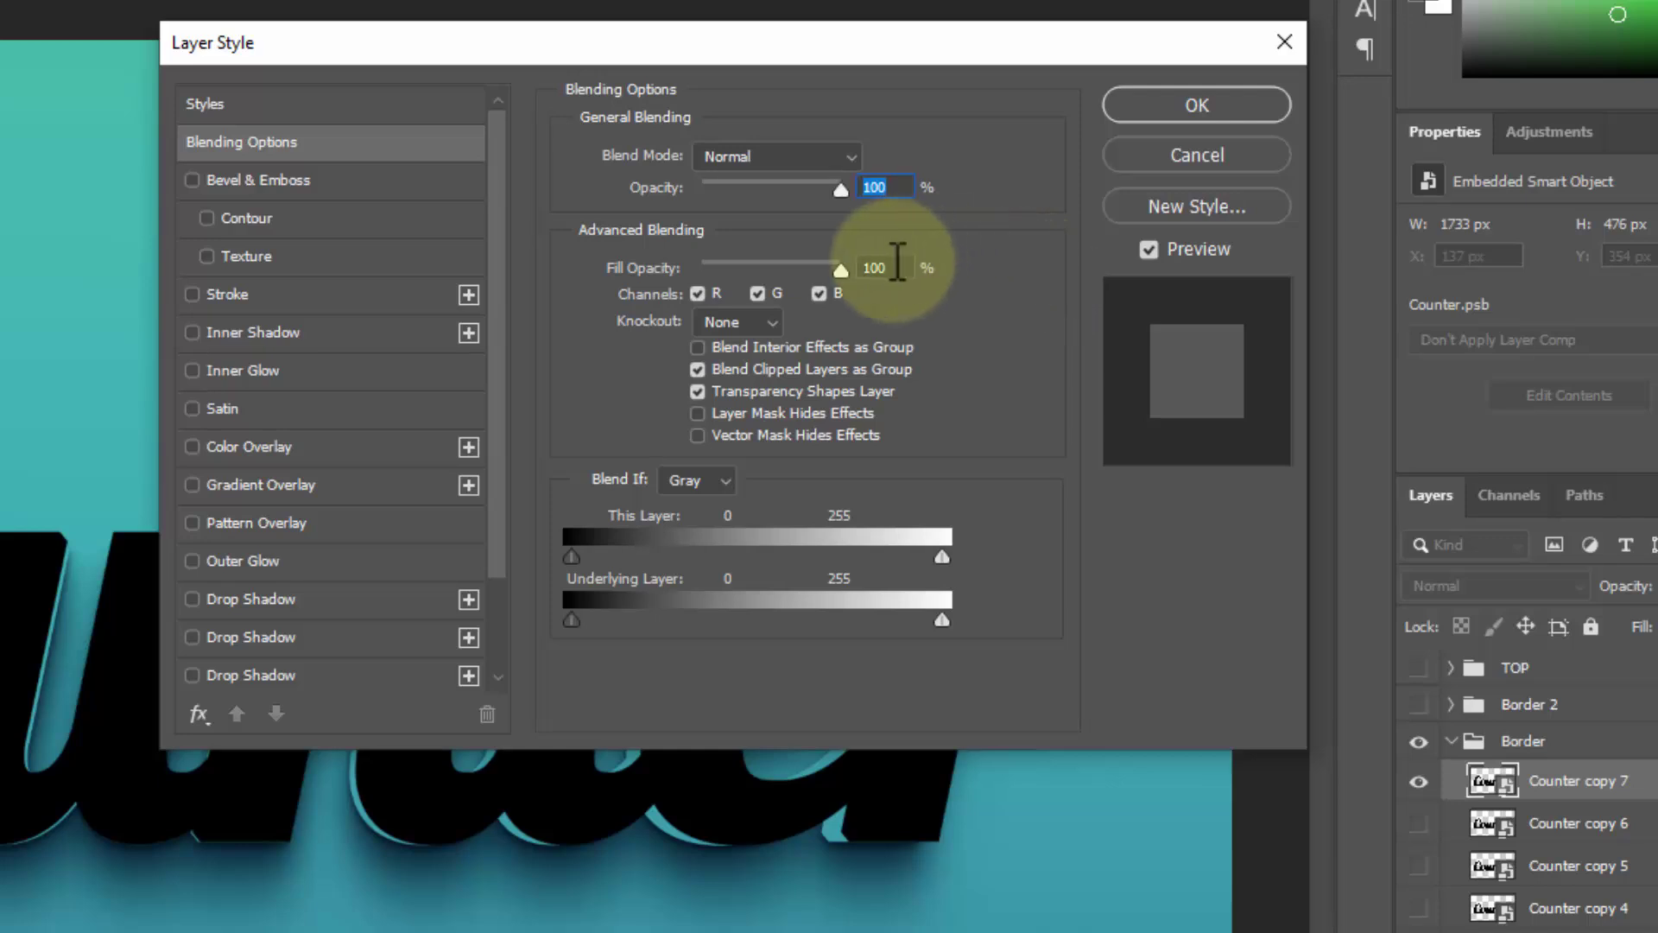
{"action": "left_click", "coordinate": [894, 268]}
{"action": "type", "text": "0"}
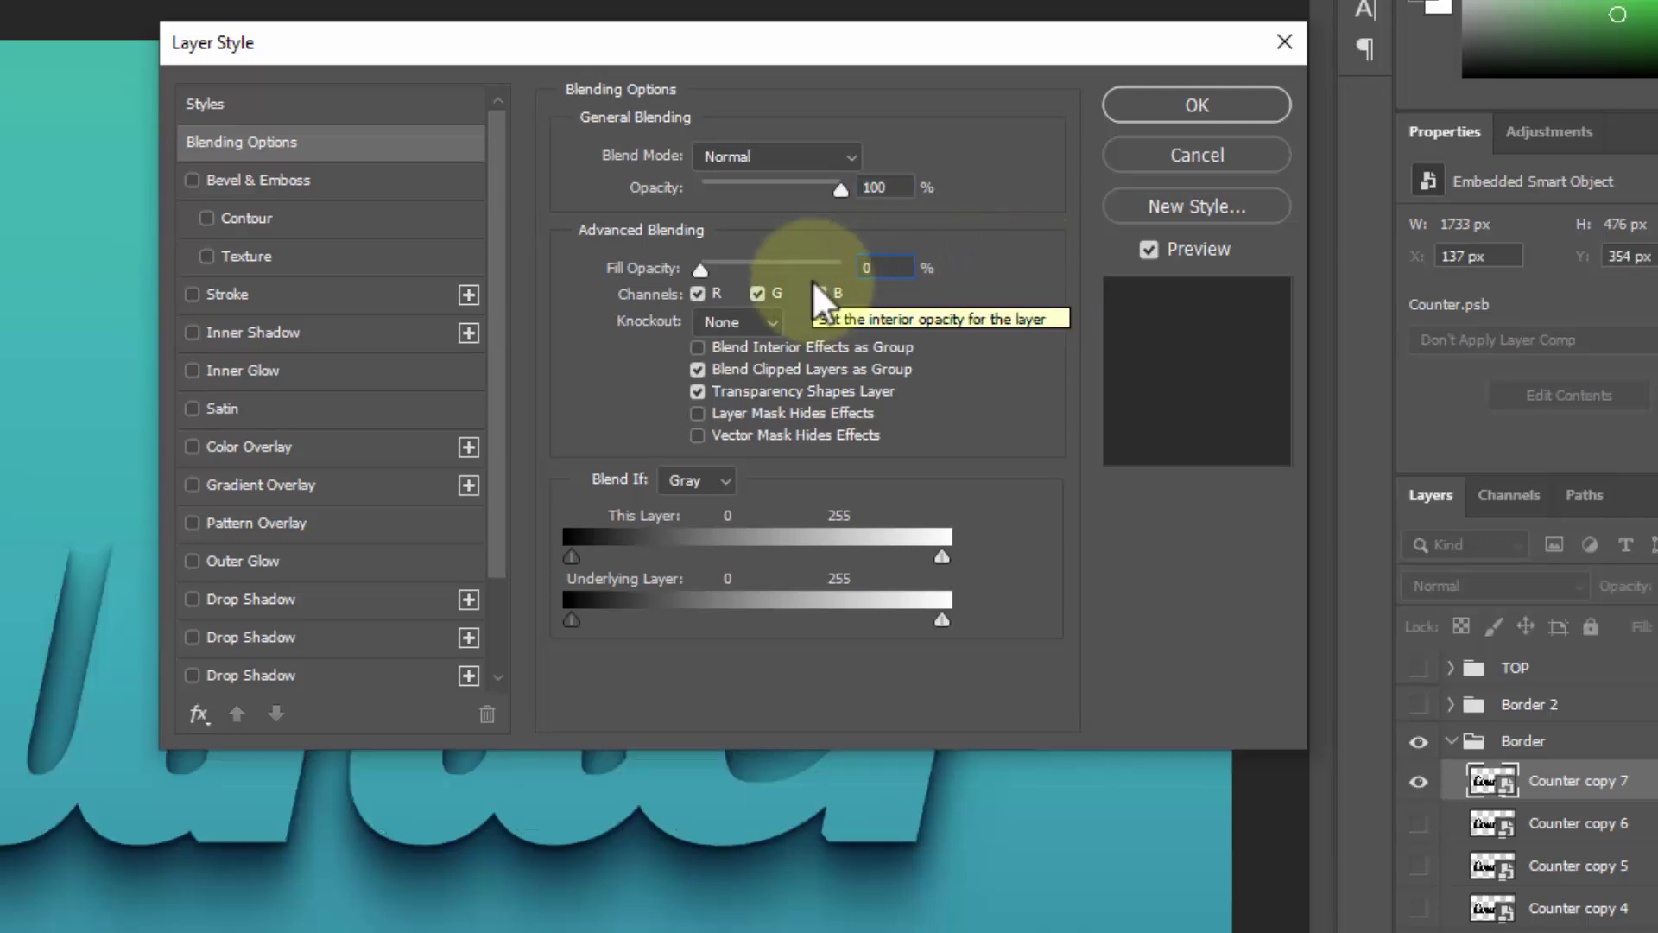
Step: Add a Smooth Inner Bevel: 317% depth, 32 px size, 9 px soften, -90° angle, 30° altitude, Linear Dodge highlight 100%, Linear Burn shadow 21%, contour range 50%
{"action": "left_click", "coordinate": [315, 179]}
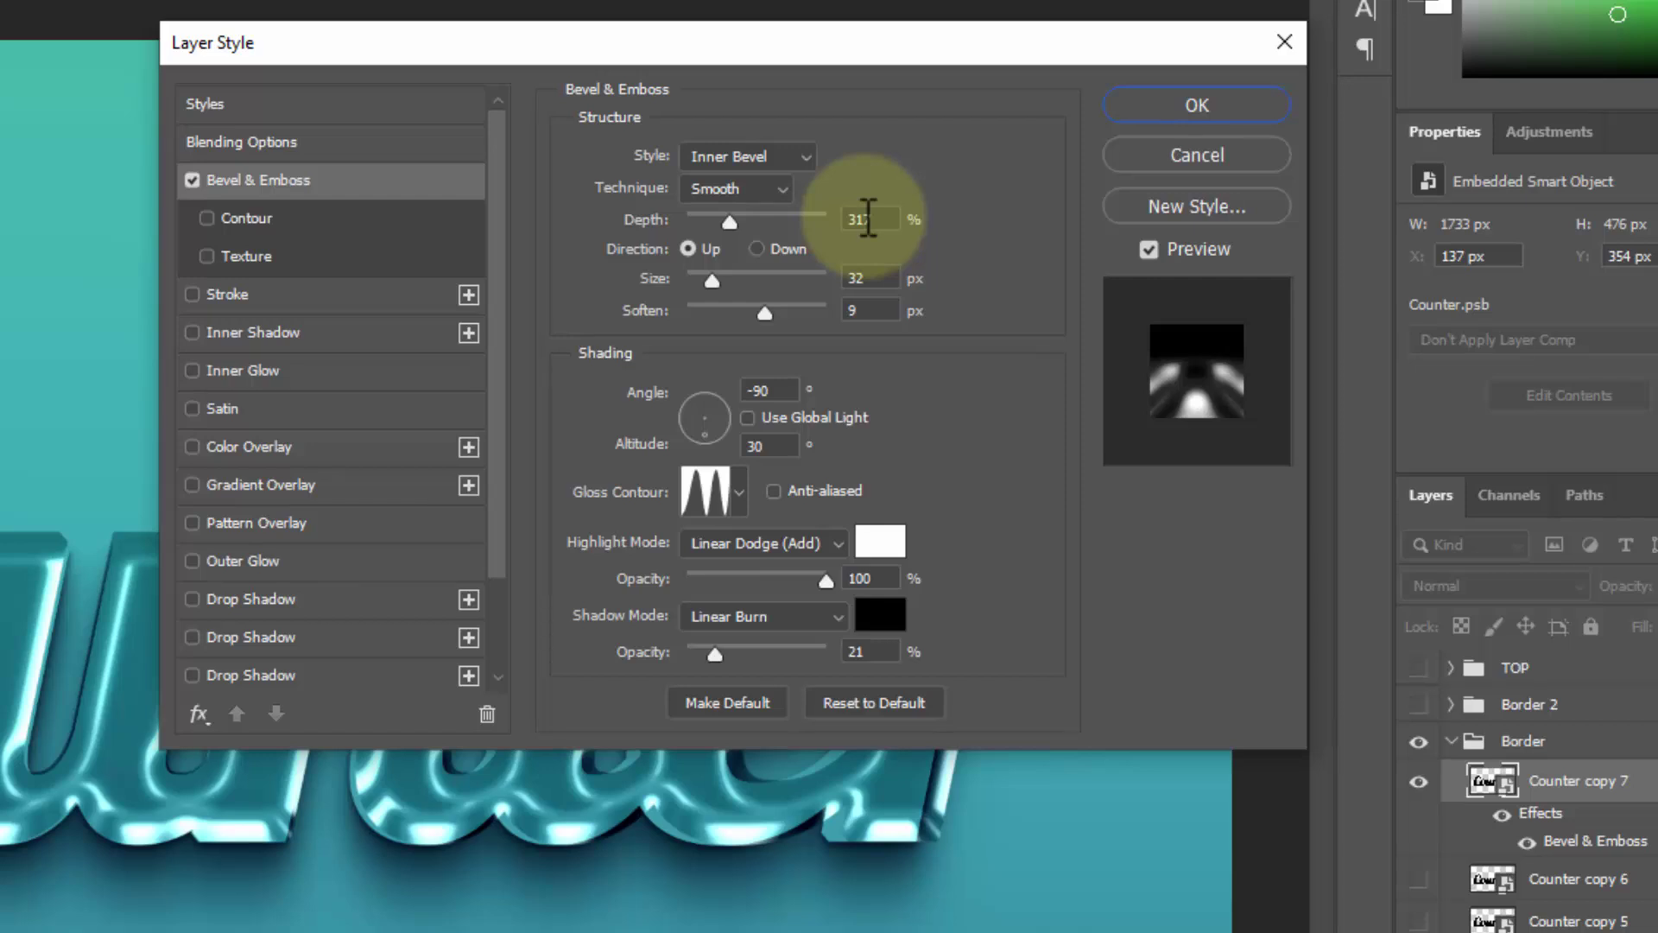
{"action": "left_click", "coordinate": [864, 282]}
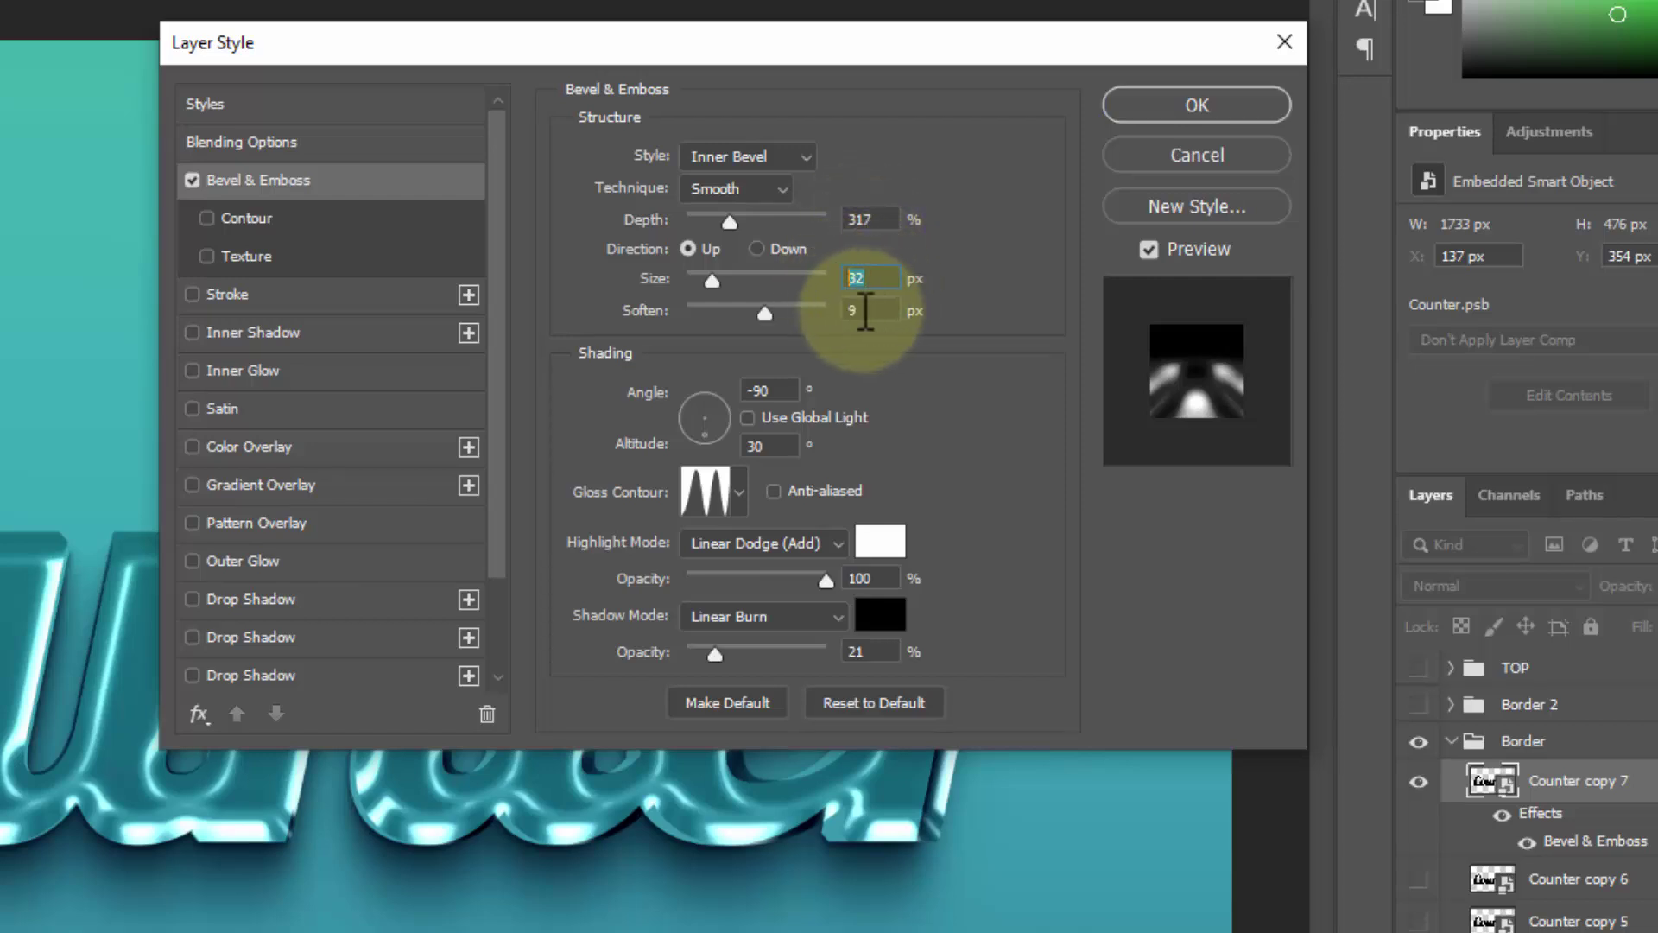
{"action": "left_click", "coordinate": [865, 311]}
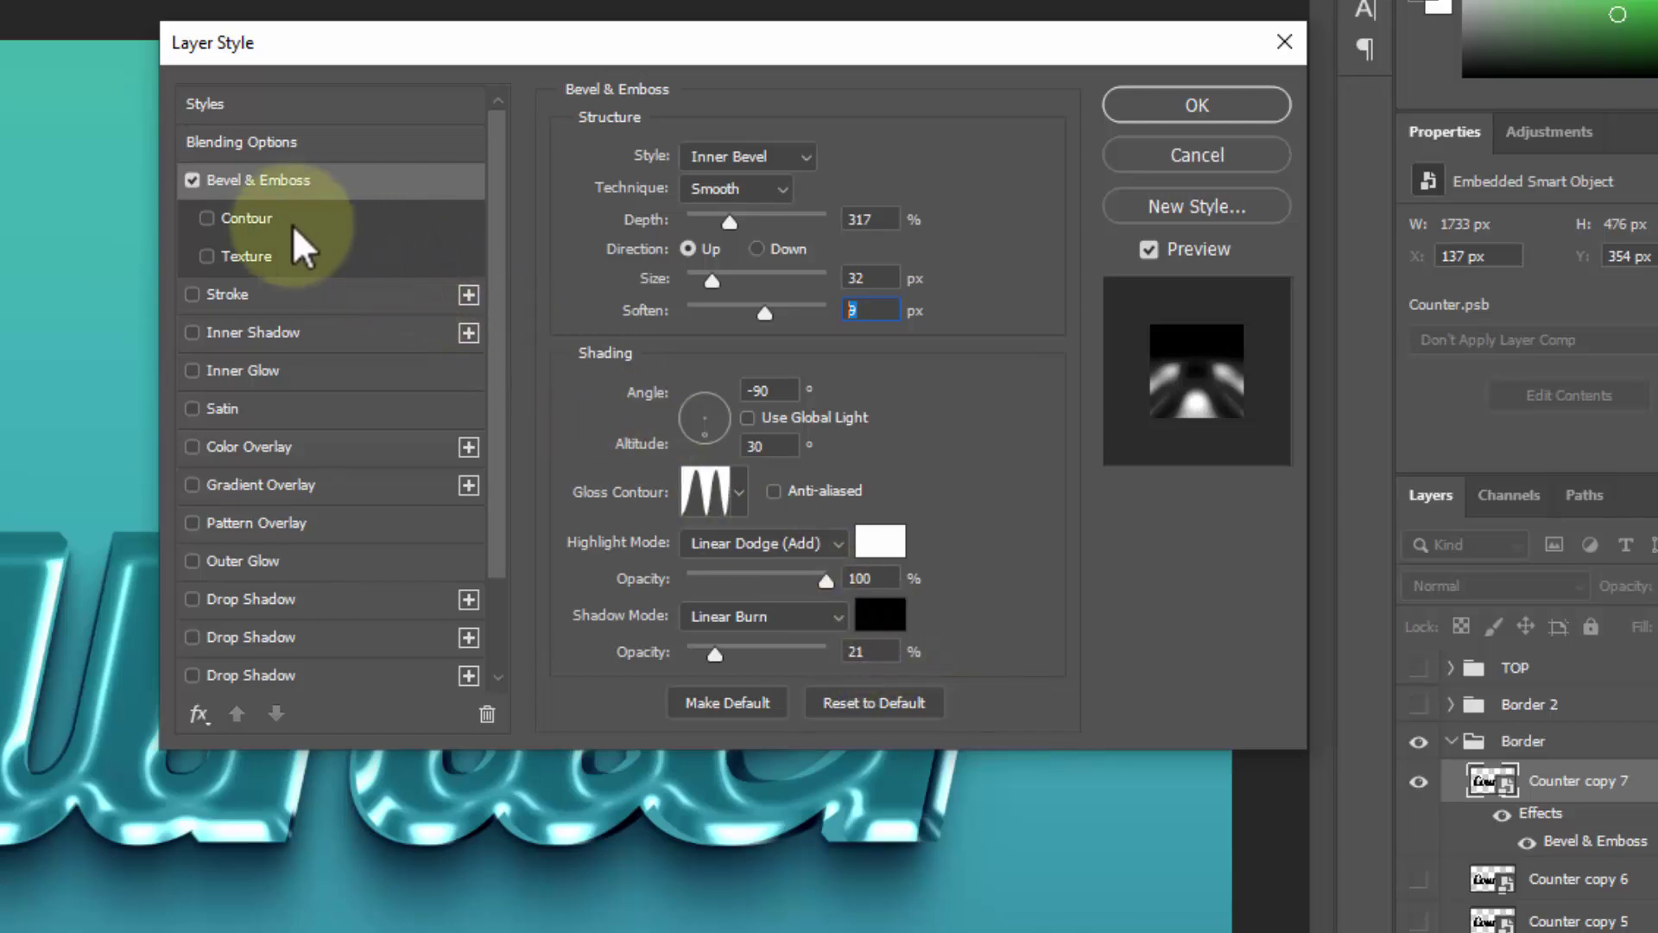
{"action": "left_click", "coordinate": [268, 226]}
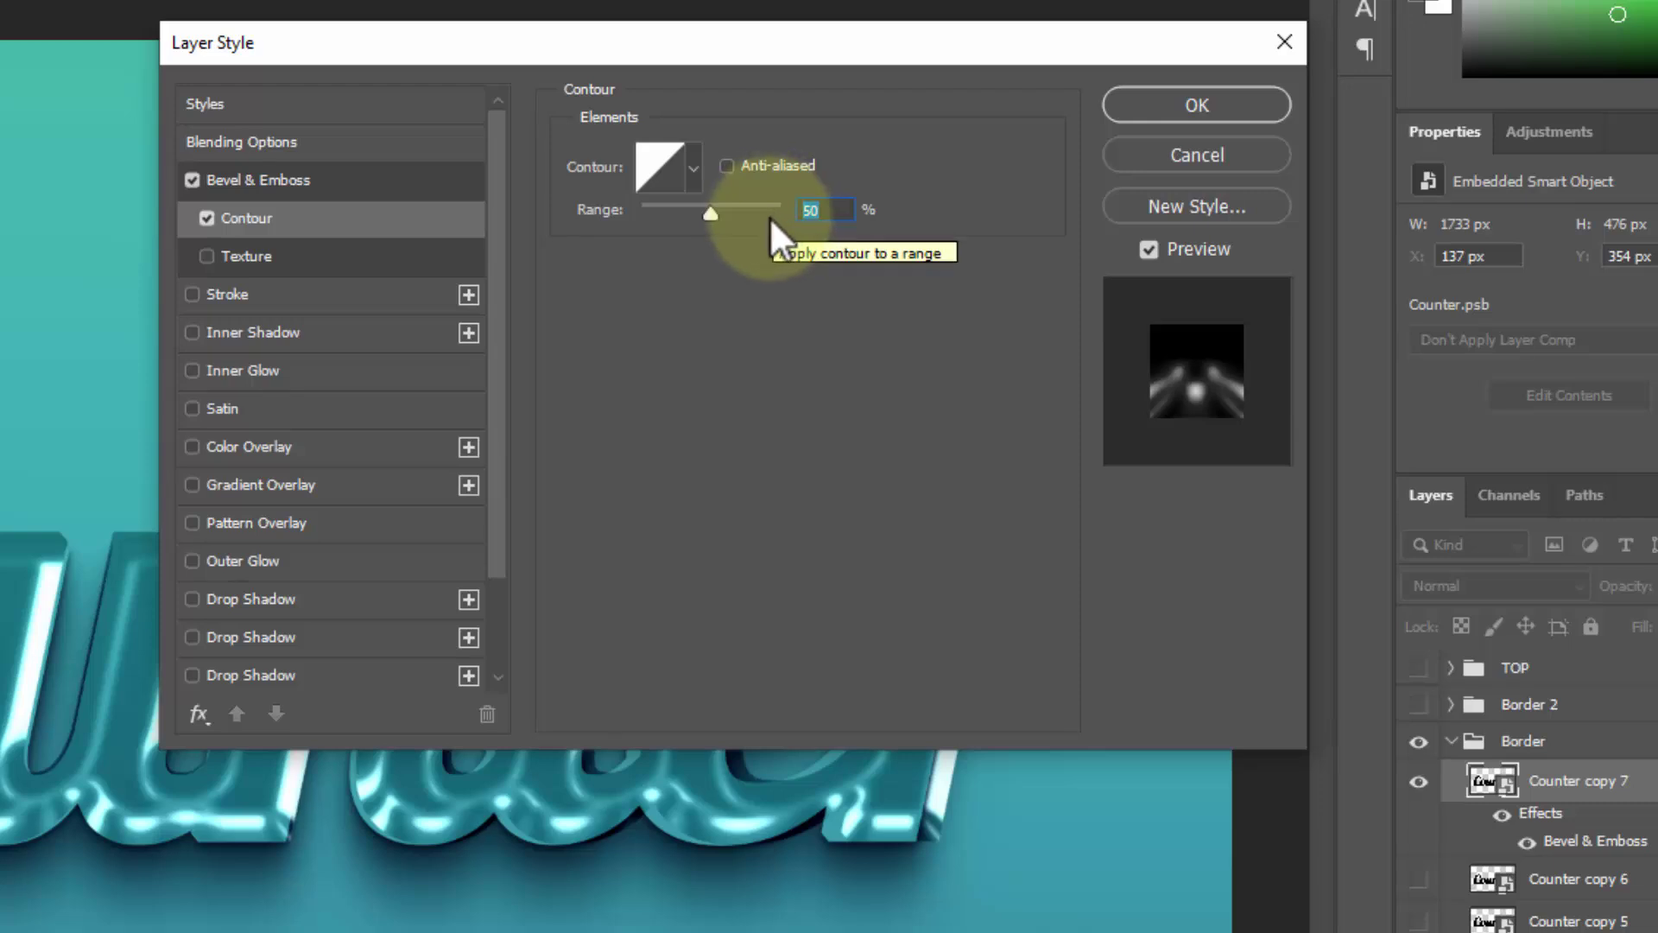
Step: Add a Normal color overlay in b7b7b7 at 100% opacity and apply the layer style to Counter copy 7
{"action": "left_click", "coordinate": [292, 453]}
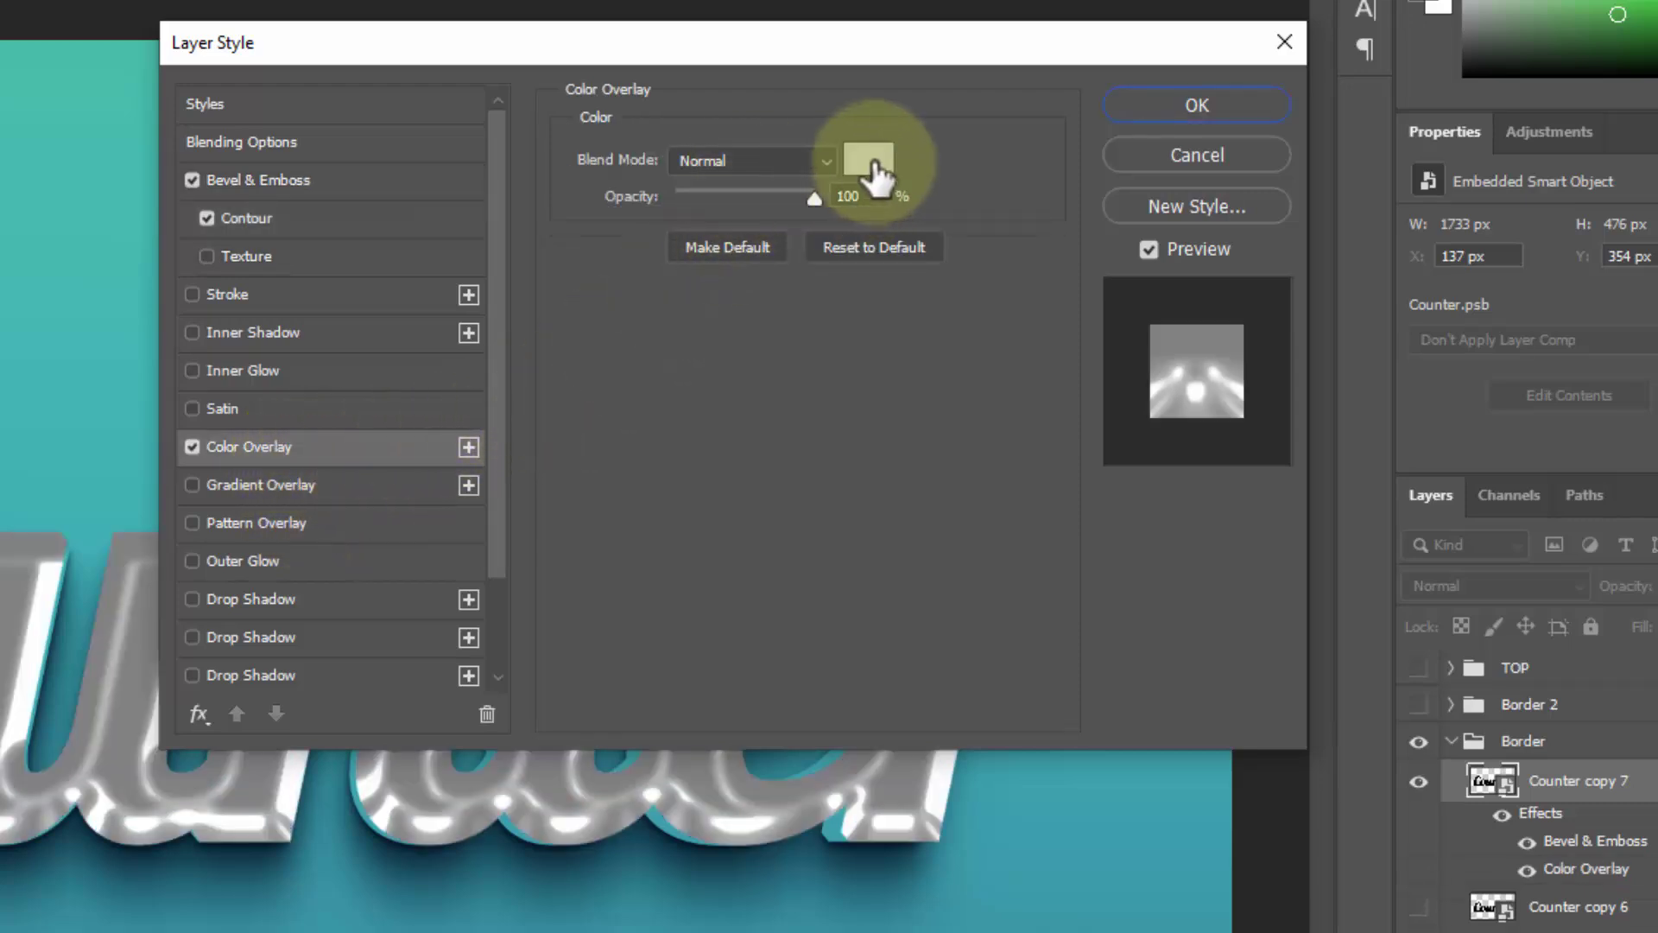
{"action": "left_click", "coordinate": [868, 160]}
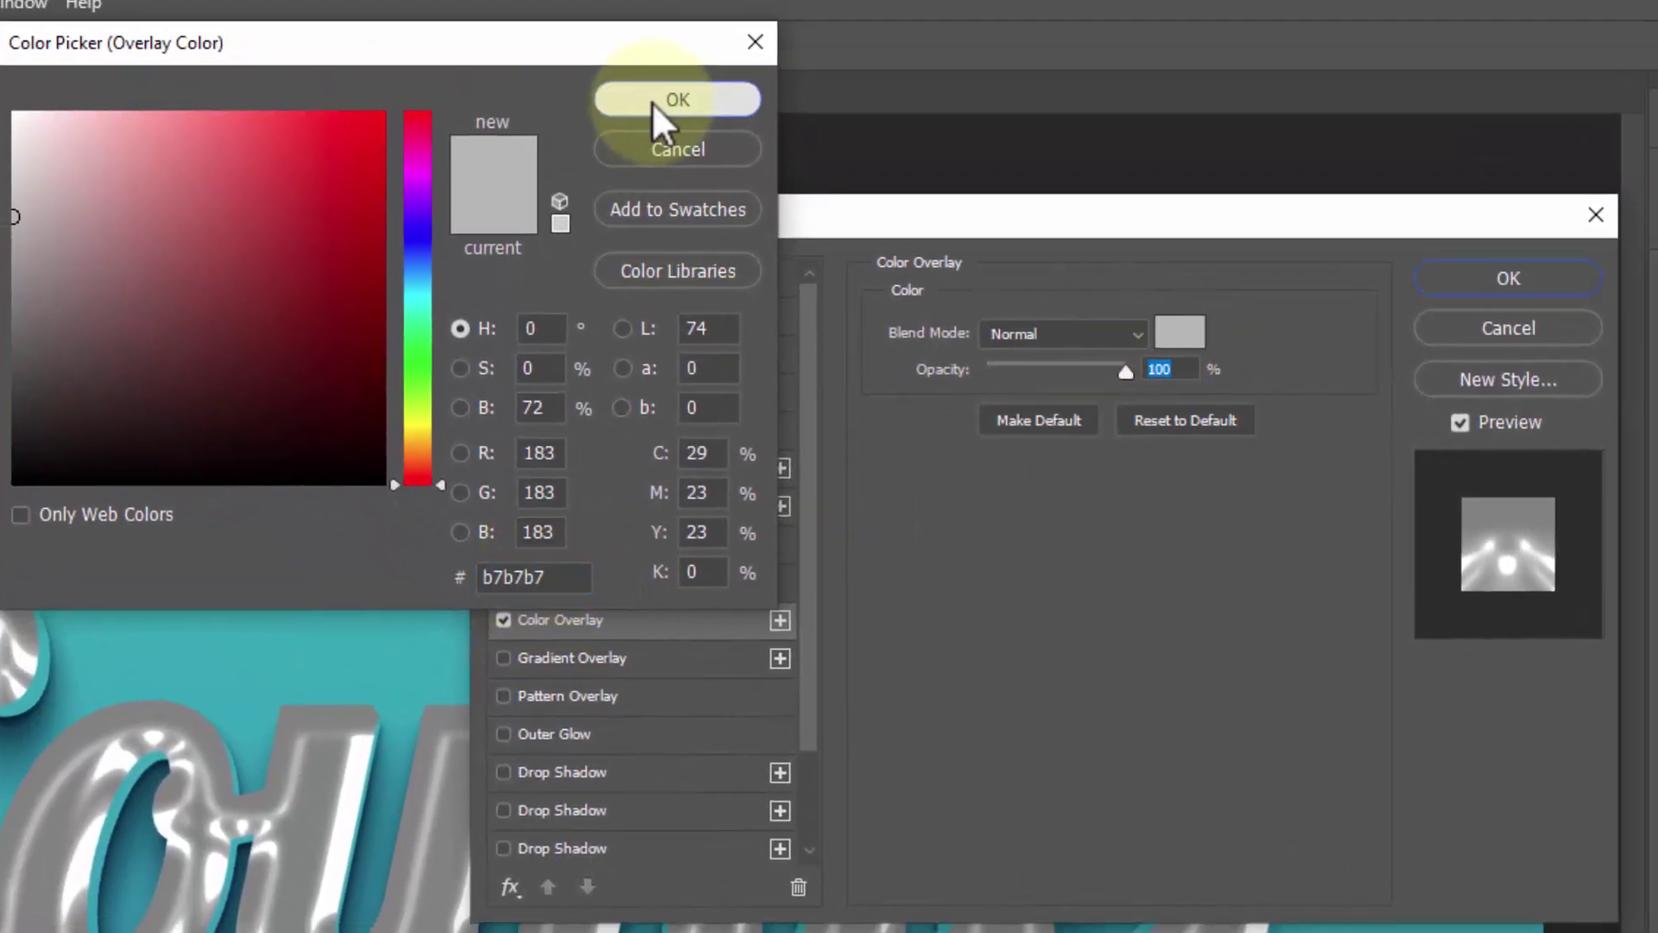
{"action": "left_click", "coordinate": [701, 115]}
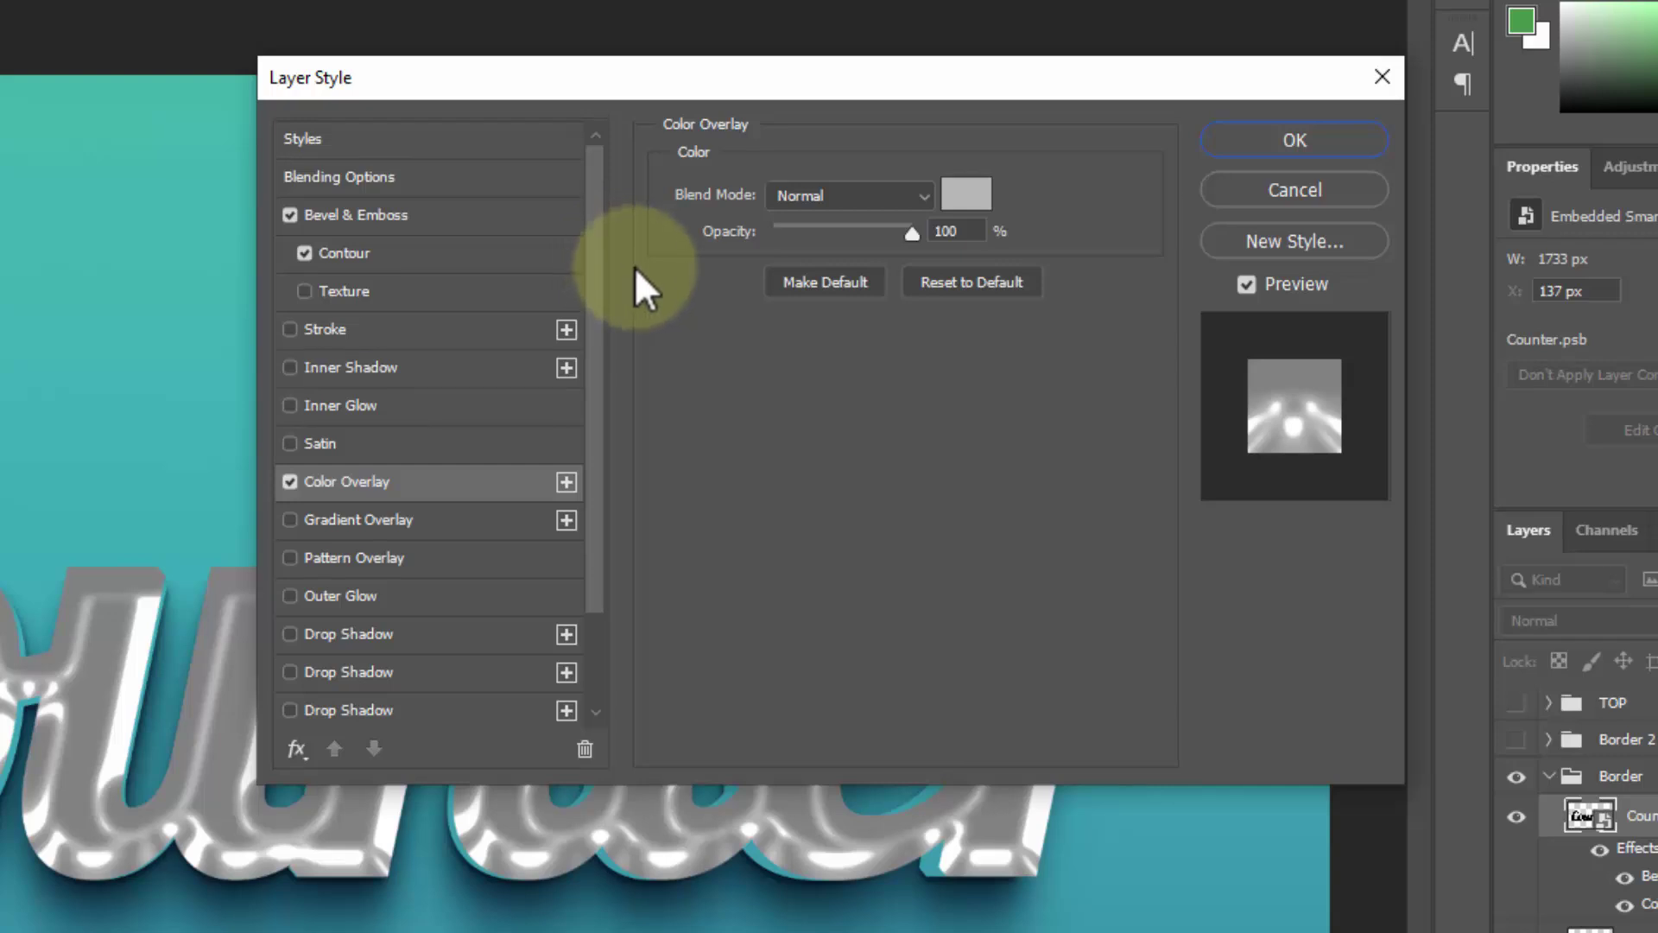
{"action": "left_click", "coordinate": [1309, 138]}
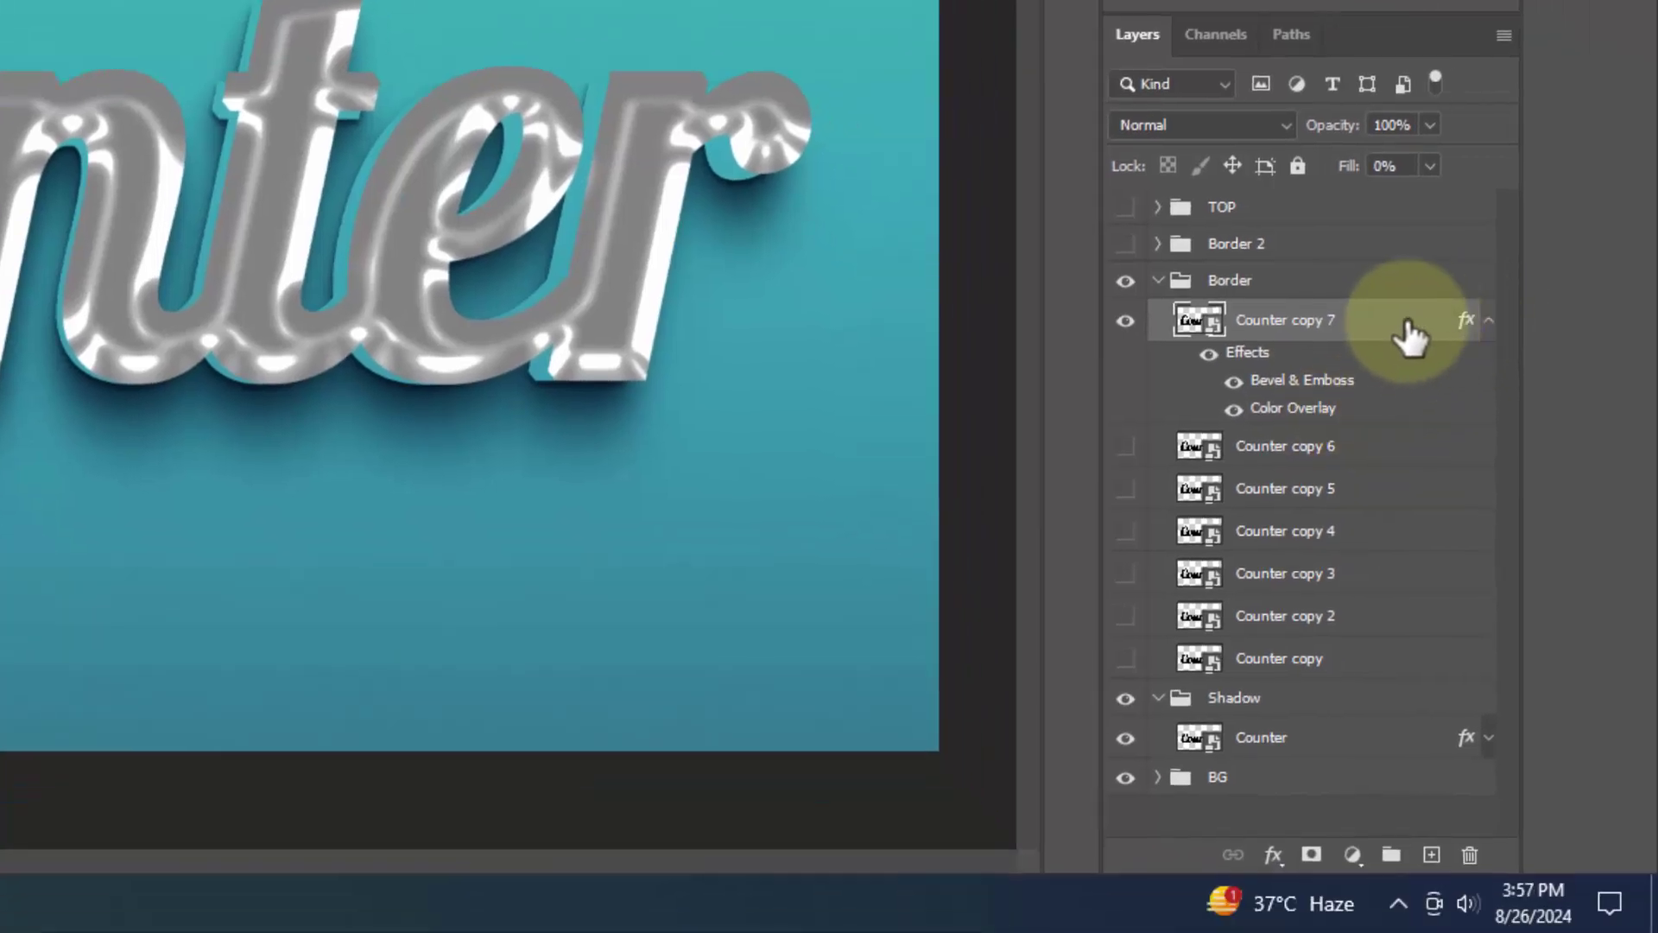
{"action": "left_click", "coordinate": [1480, 325]}
Step: Copy the layer style of Counter copy 7 onto the six layers from Counter copy 6 down to Counter copy
{"action": "right_click", "coordinate": [1373, 323]}
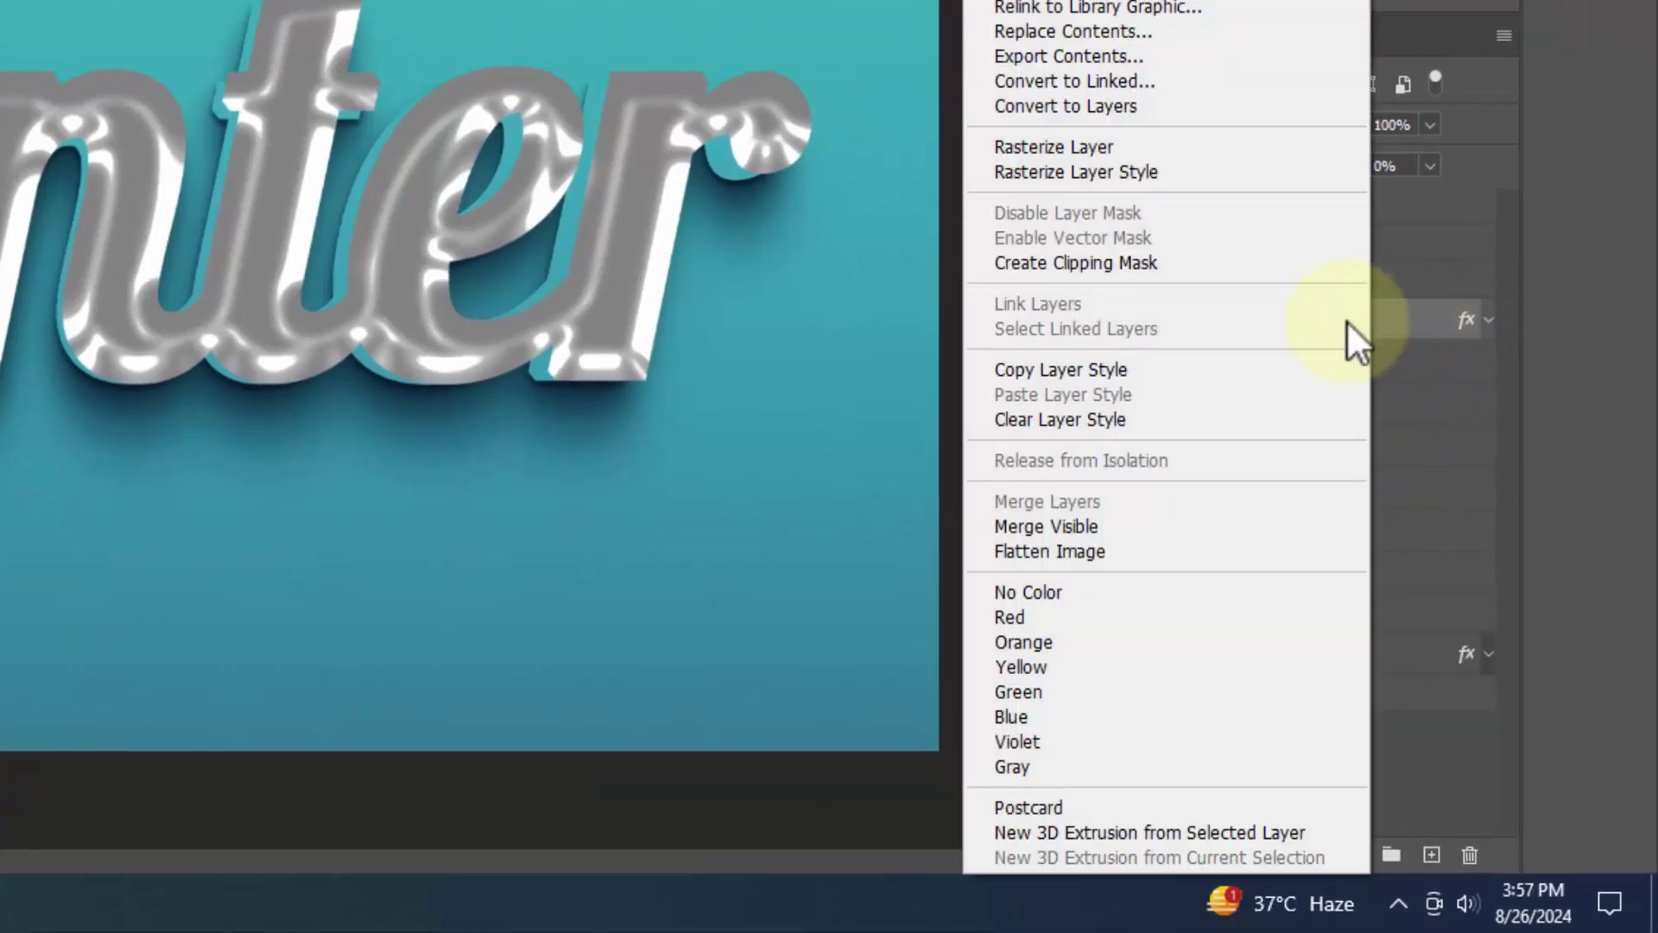
{"action": "left_click", "coordinate": [1112, 371]}
{"action": "left_click", "coordinate": [1343, 369]}
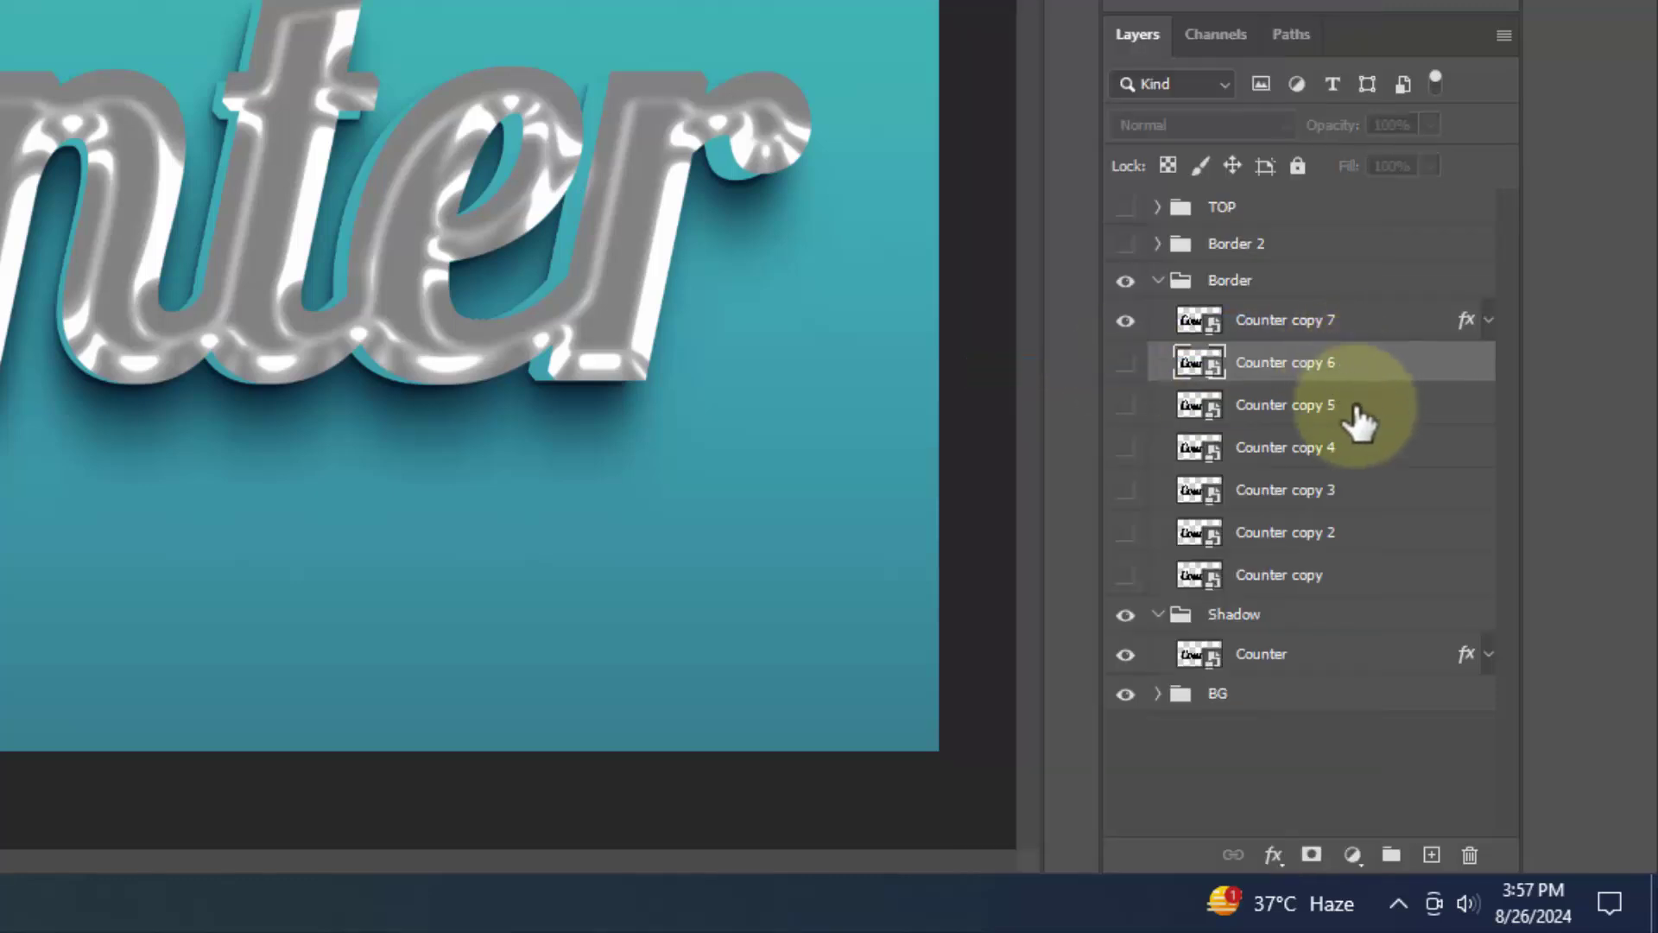
{"action": "left_click", "coordinate": [1355, 588], "text": "shift"}
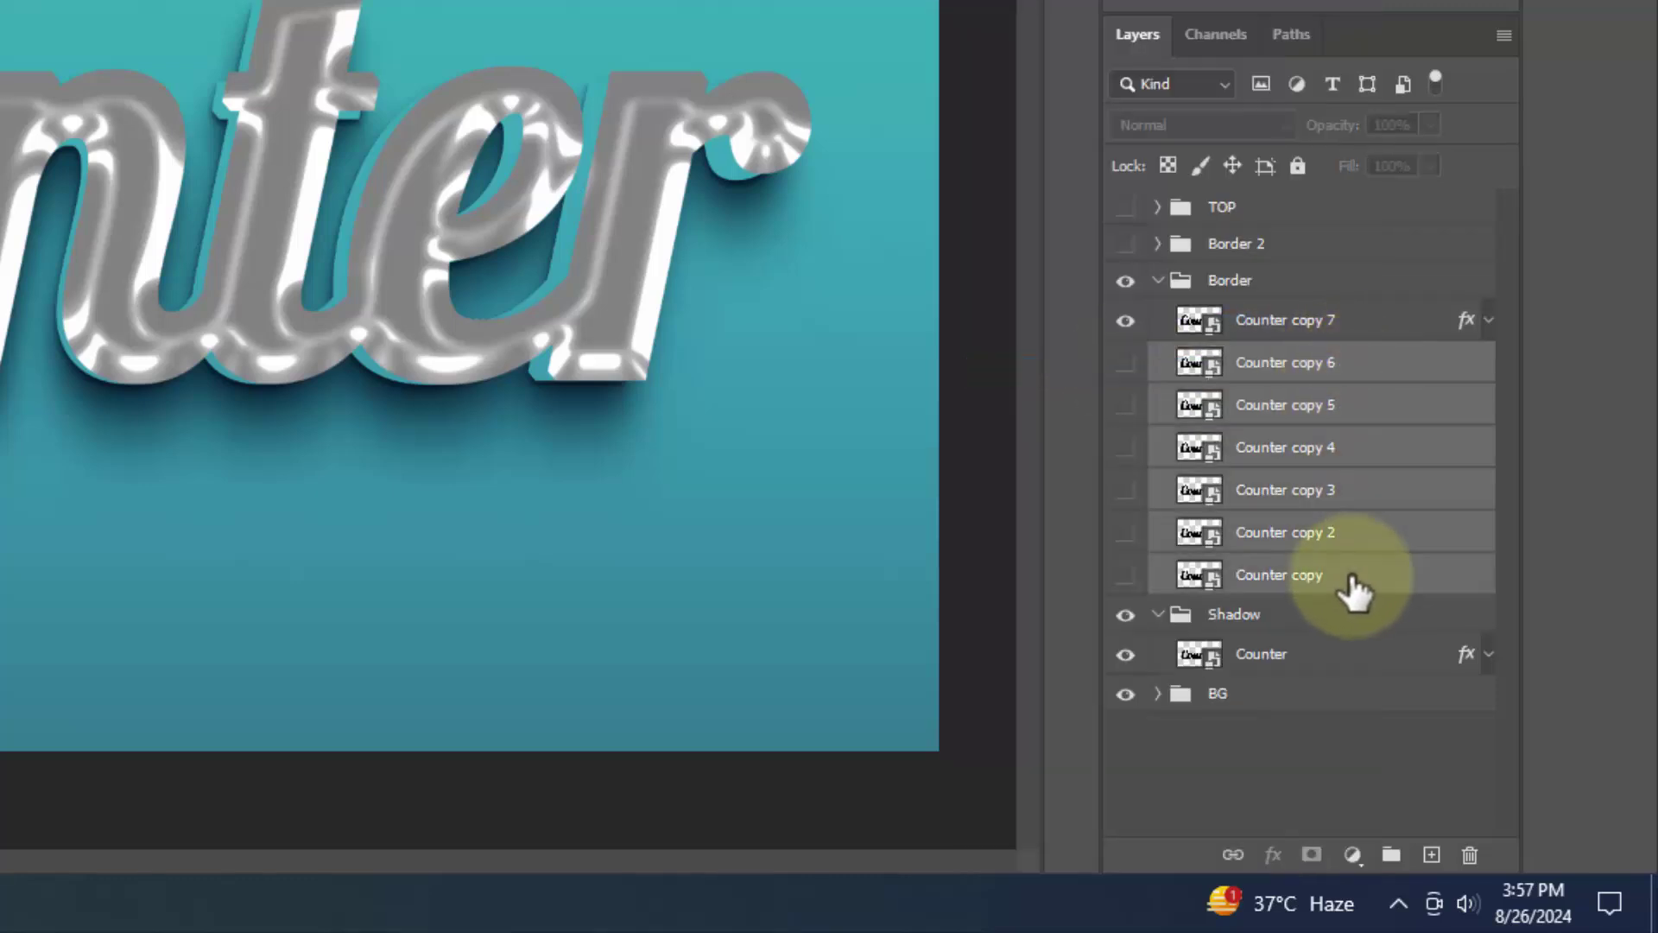
{"action": "right_click", "coordinate": [1355, 590]}
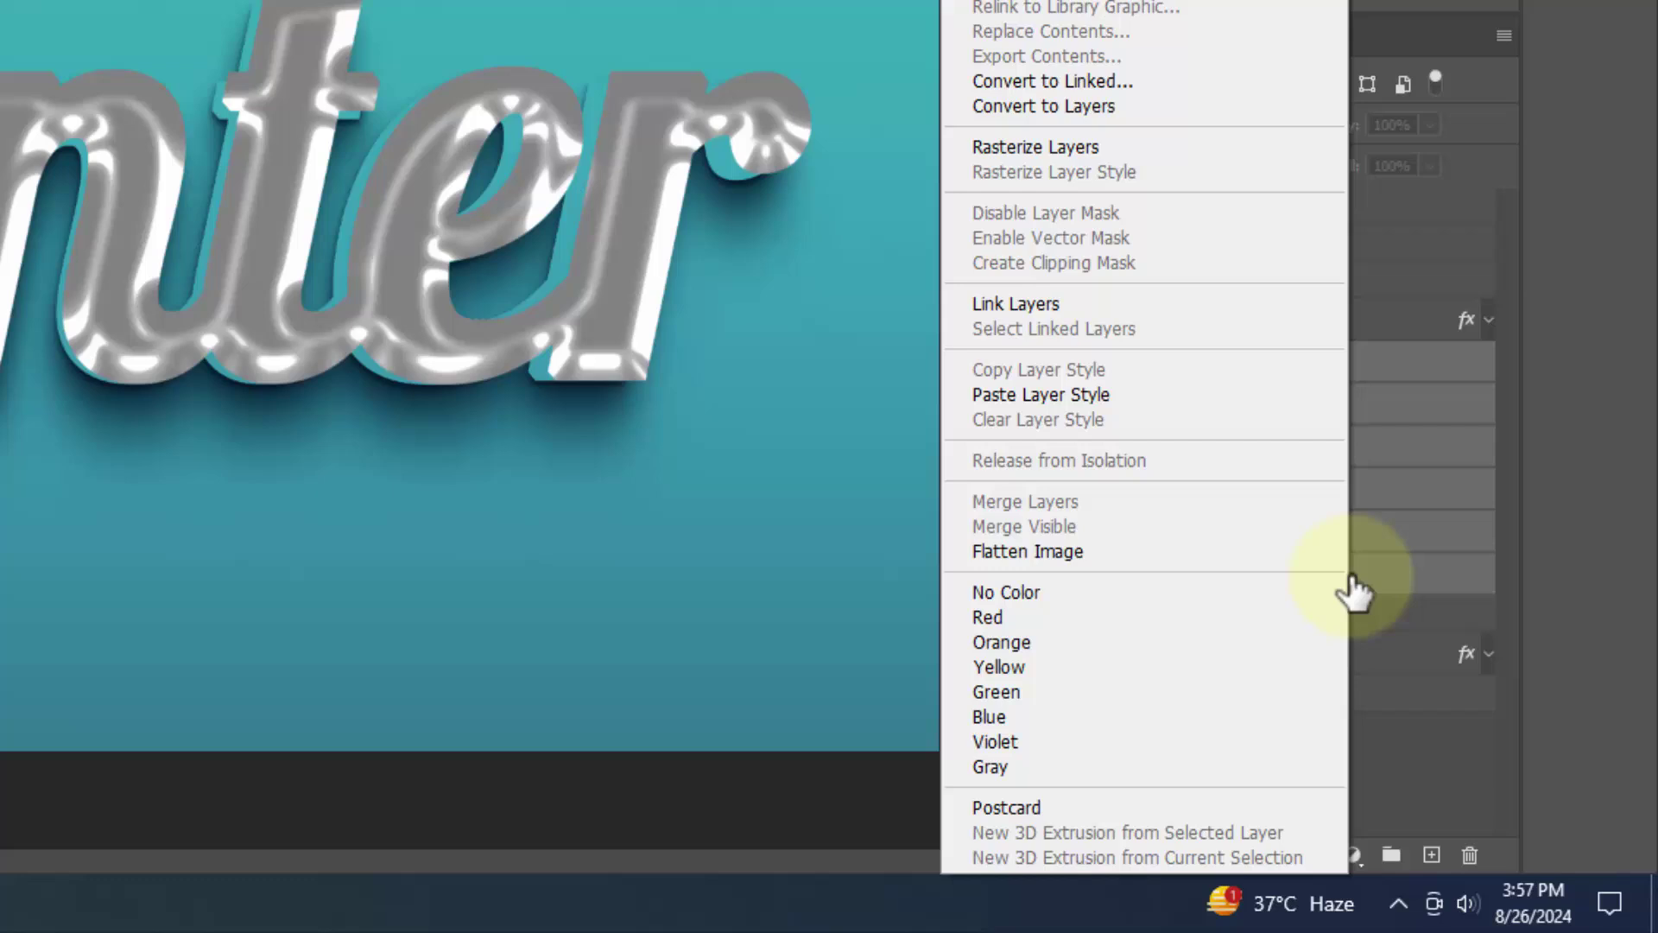
{"action": "left_click", "coordinate": [1152, 397]}
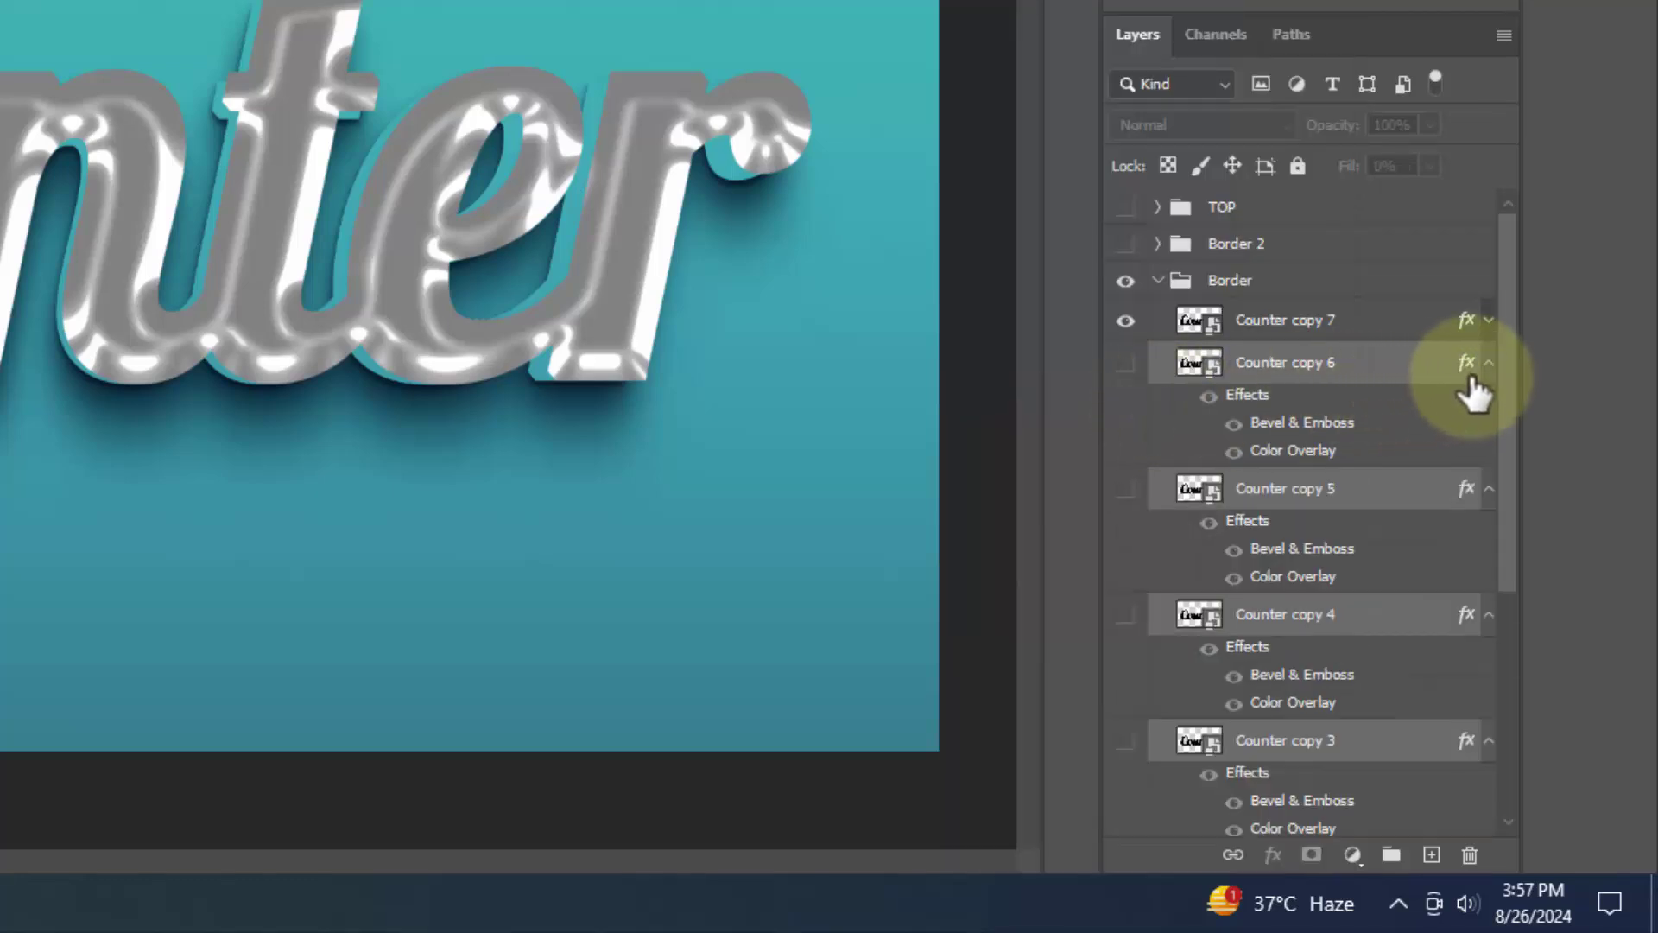
Step: Collapse the pasted effects lists and make the layers from Counter copy 6 down to Counter copy visible
{"action": "left_click", "coordinate": [1488, 364], "text": "alt"}
{"action": "left_click", "coordinate": [1125, 363]}
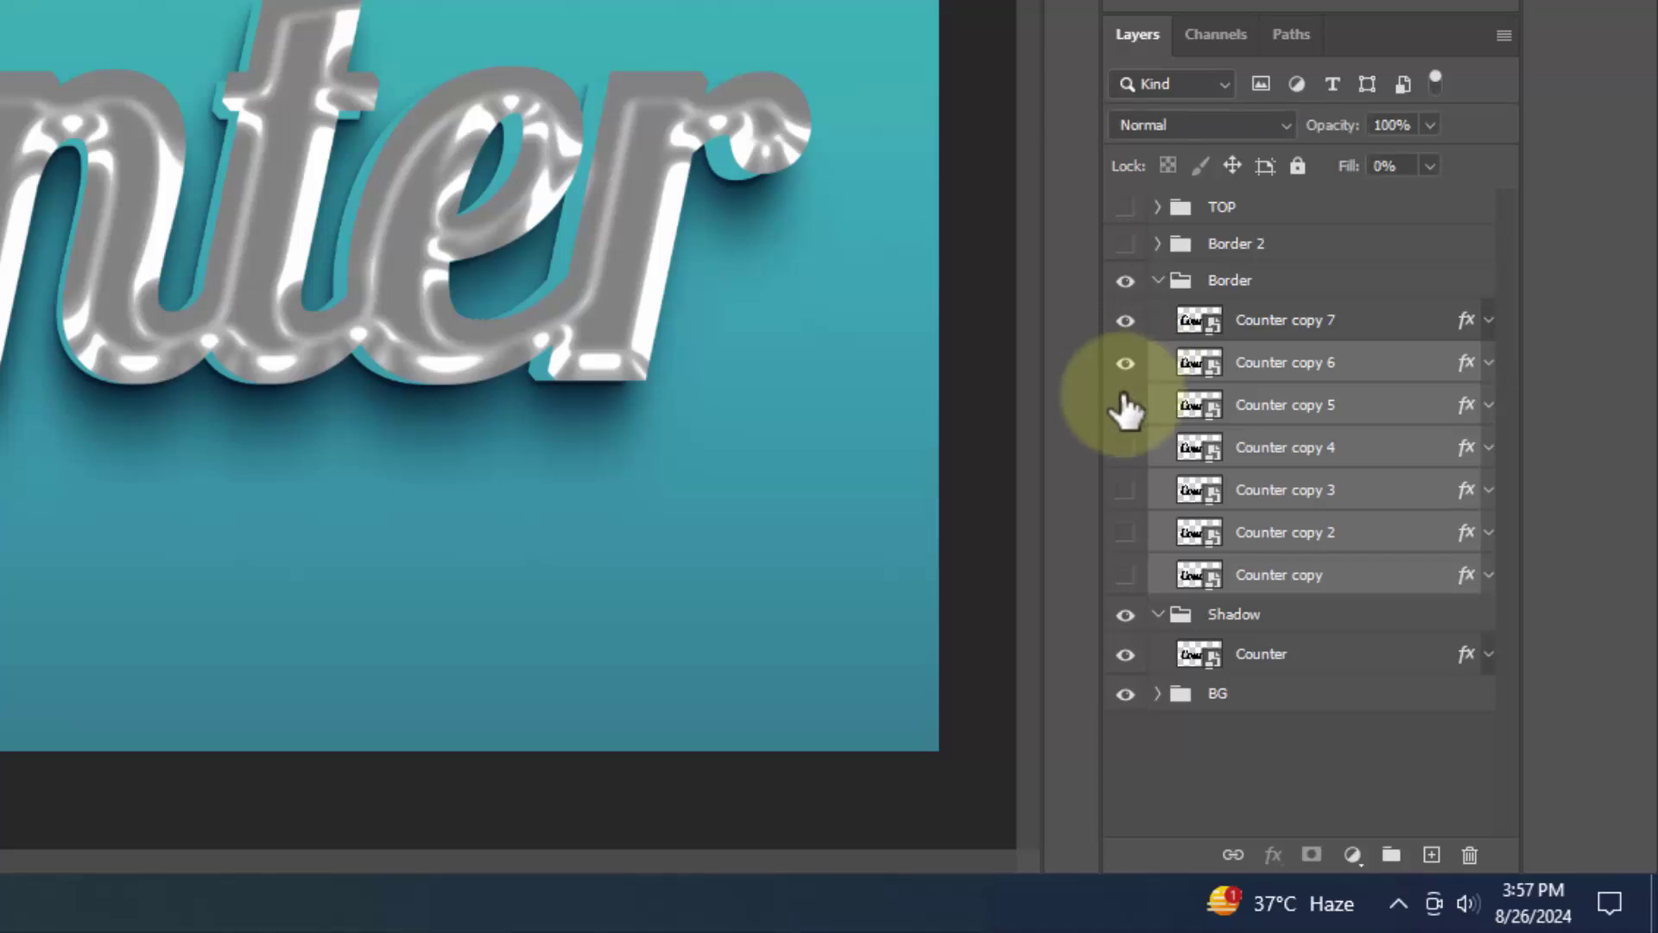
{"action": "left_click_drag", "start_coordinate": [1126, 412], "coordinate": [1132, 580]}
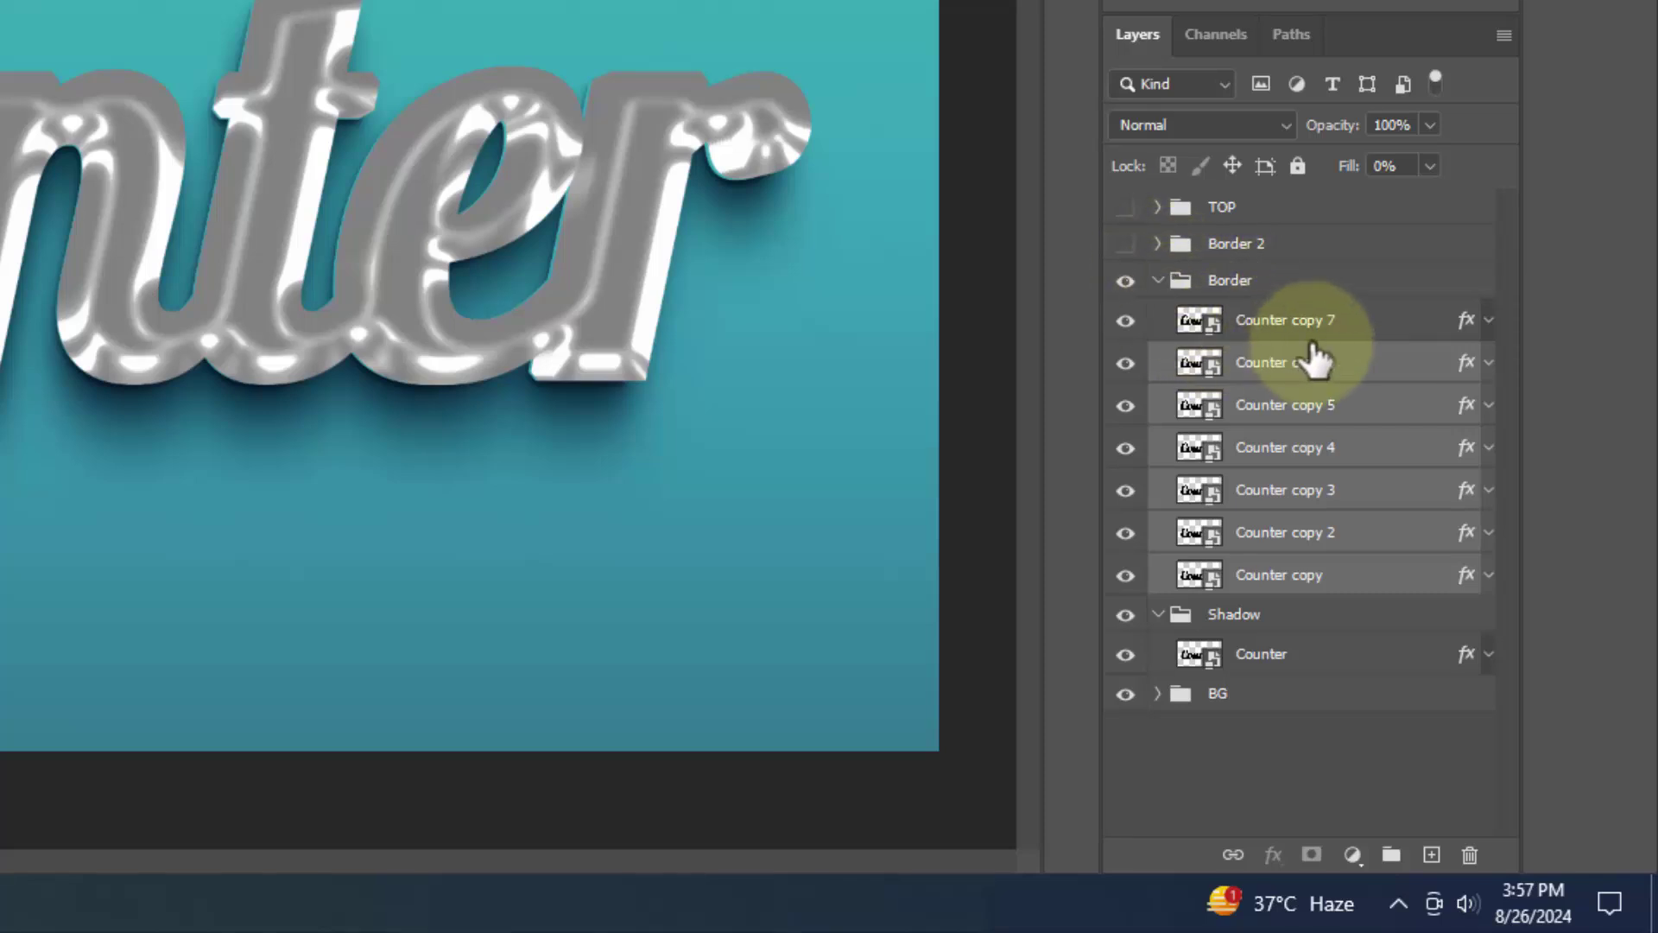
Step: Paste the copied layer style onto all seven layers in the Border 2 group, Counter copy 14 down to Counter copy 8
{"action": "left_click", "coordinate": [1158, 247]}
{"action": "left_click", "coordinate": [1367, 292]}
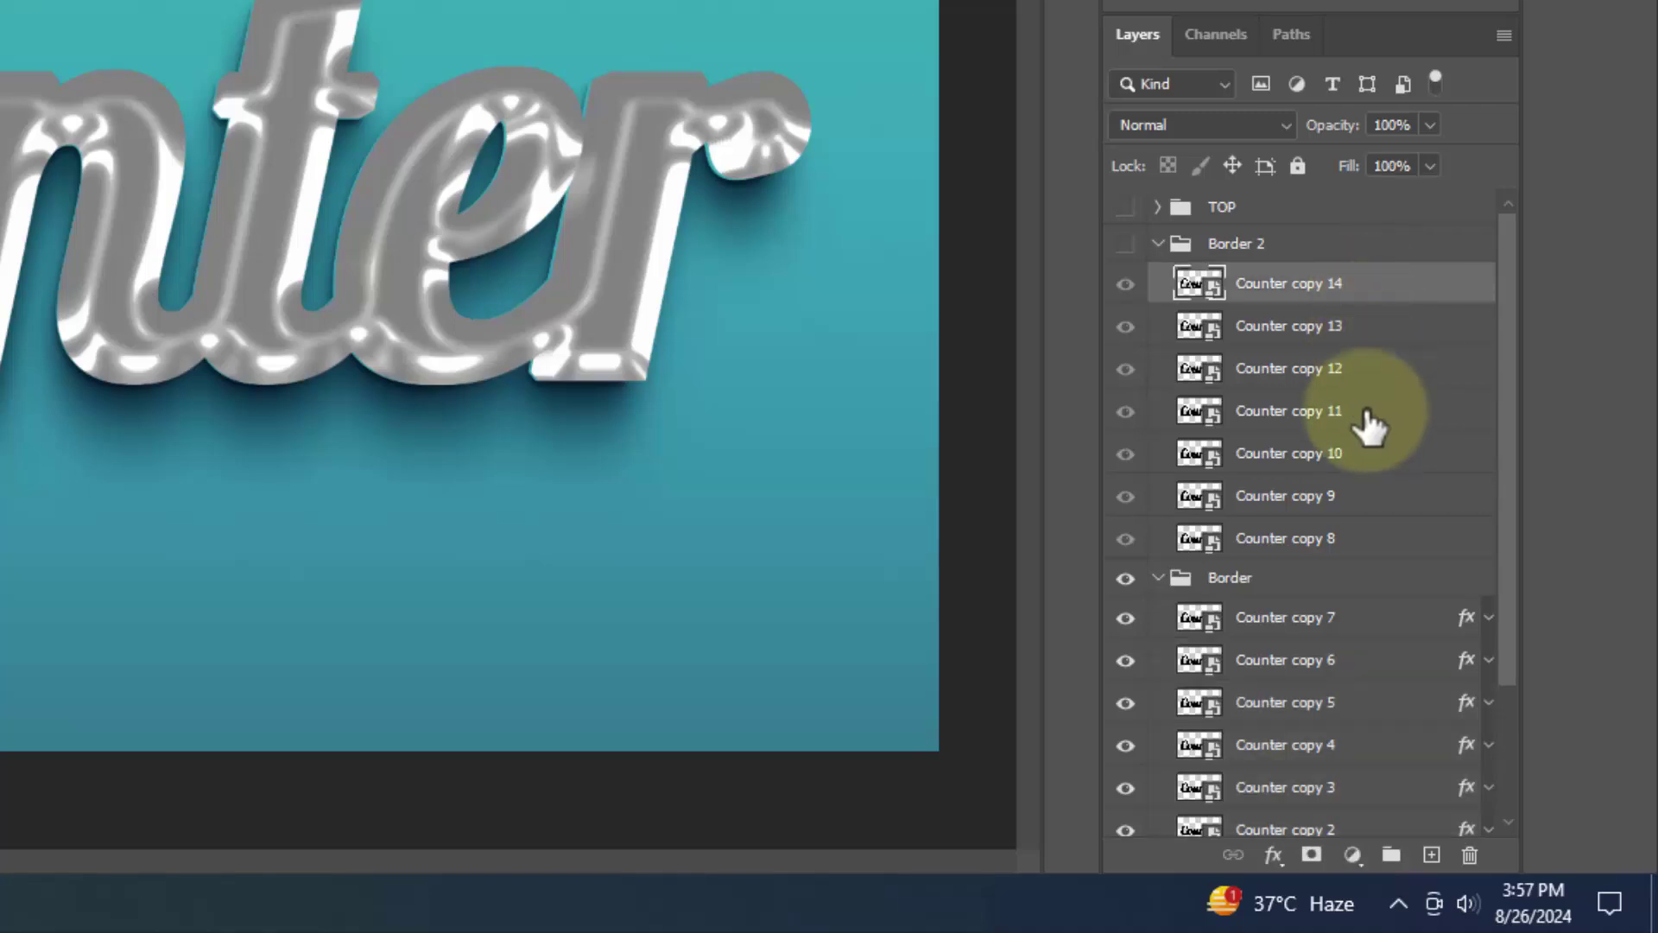
{"action": "left_click", "coordinate": [1358, 542], "text": "shift"}
{"action": "right_click", "coordinate": [1359, 546]}
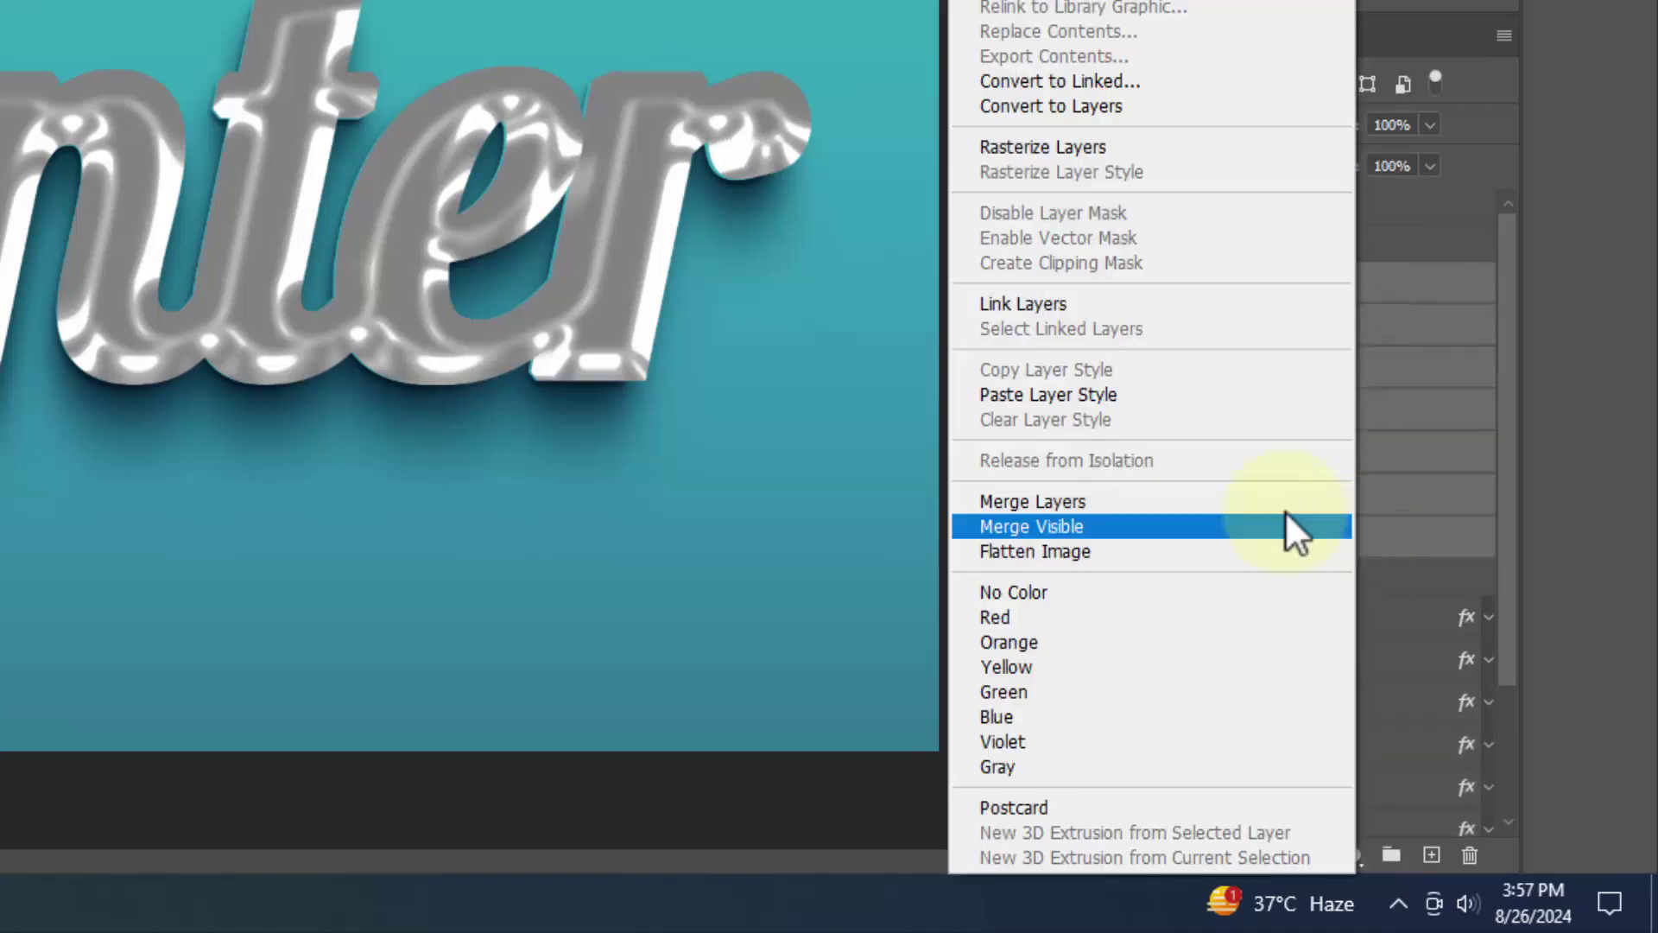
{"action": "left_click", "coordinate": [1116, 397]}
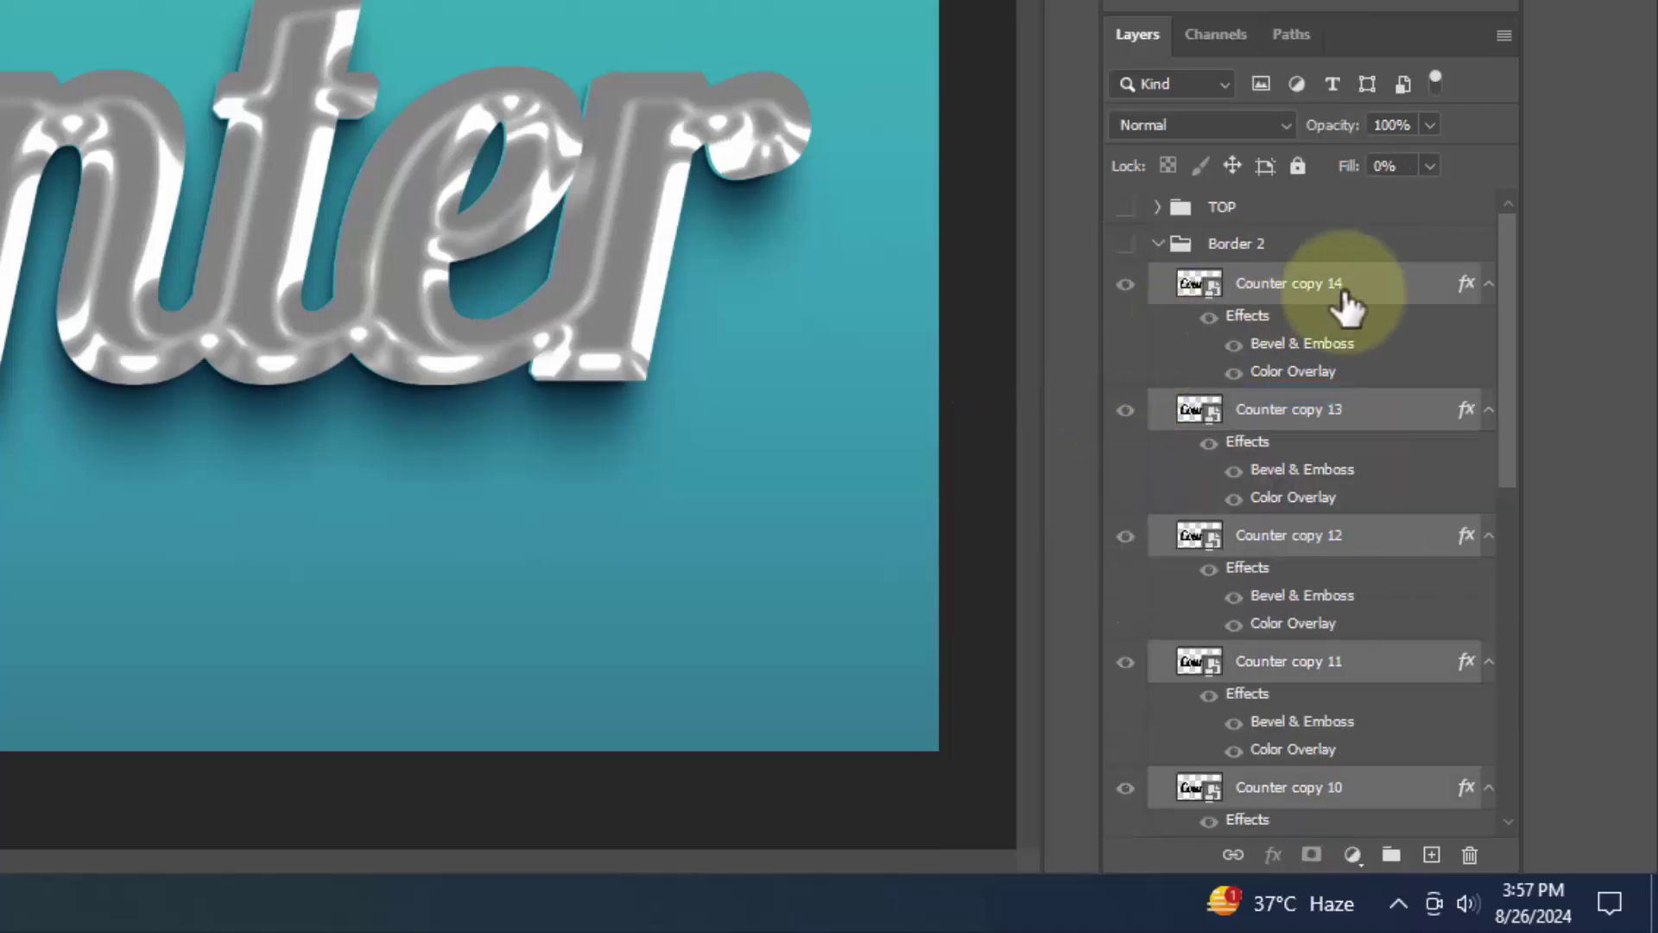
Step: Collapse the pasted effects lists, make the Border 2 group visible, and collapse the Border 2 and Border groups
{"action": "left_click", "coordinate": [1487, 285], "text": "alt"}
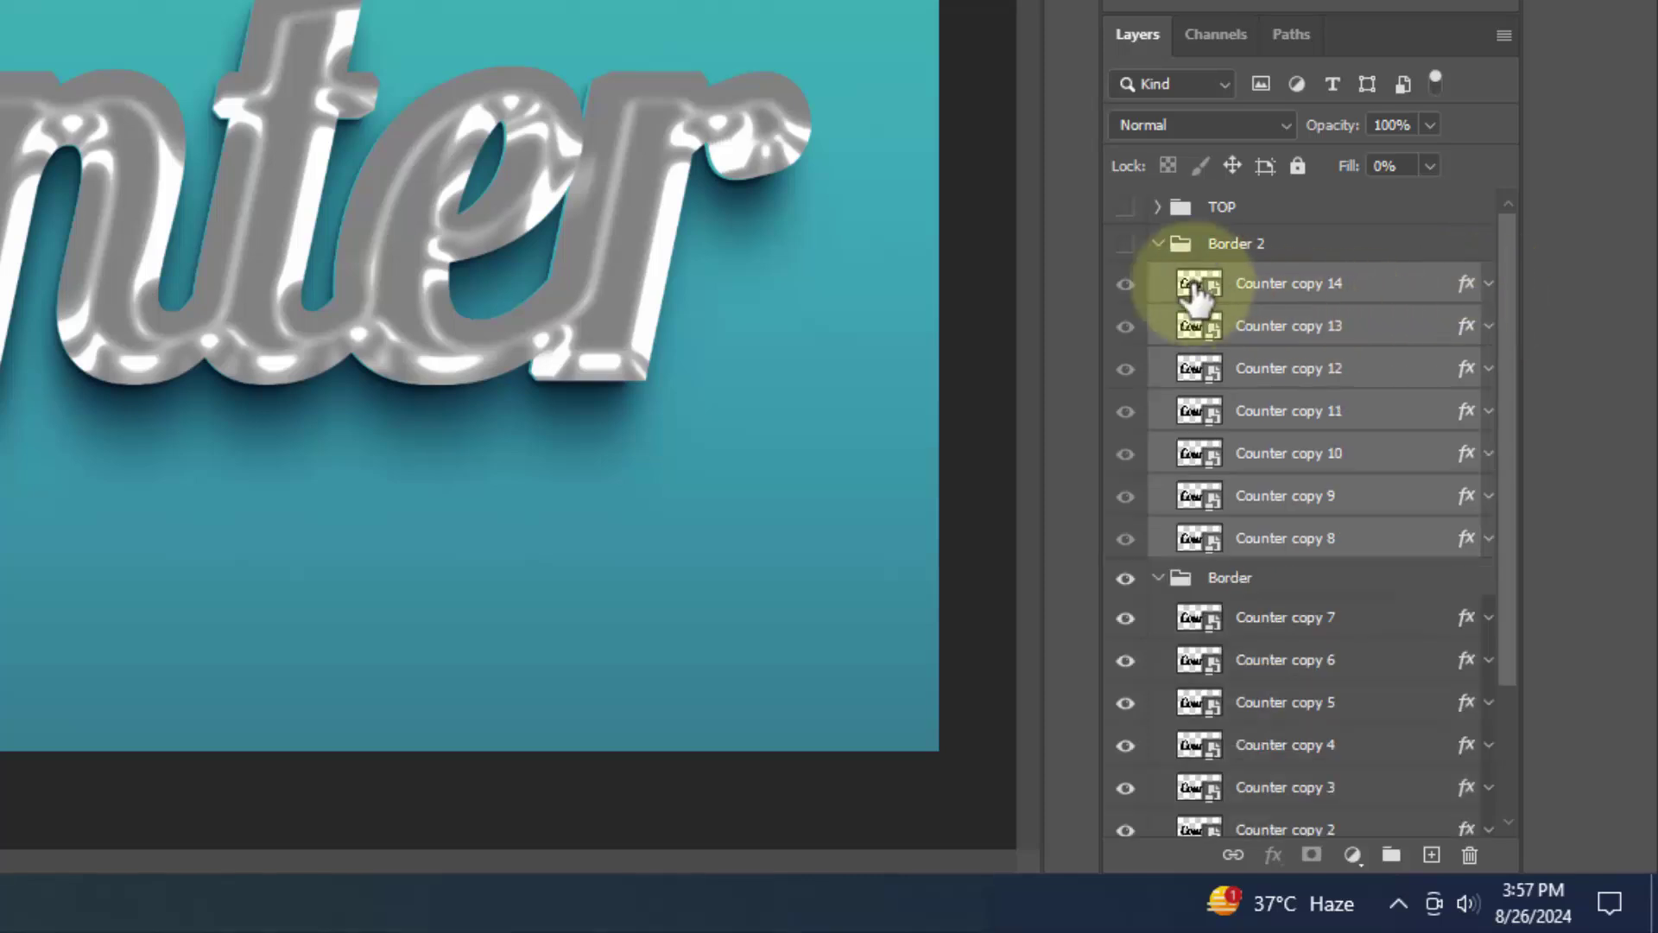
{"action": "left_click", "coordinate": [1125, 245]}
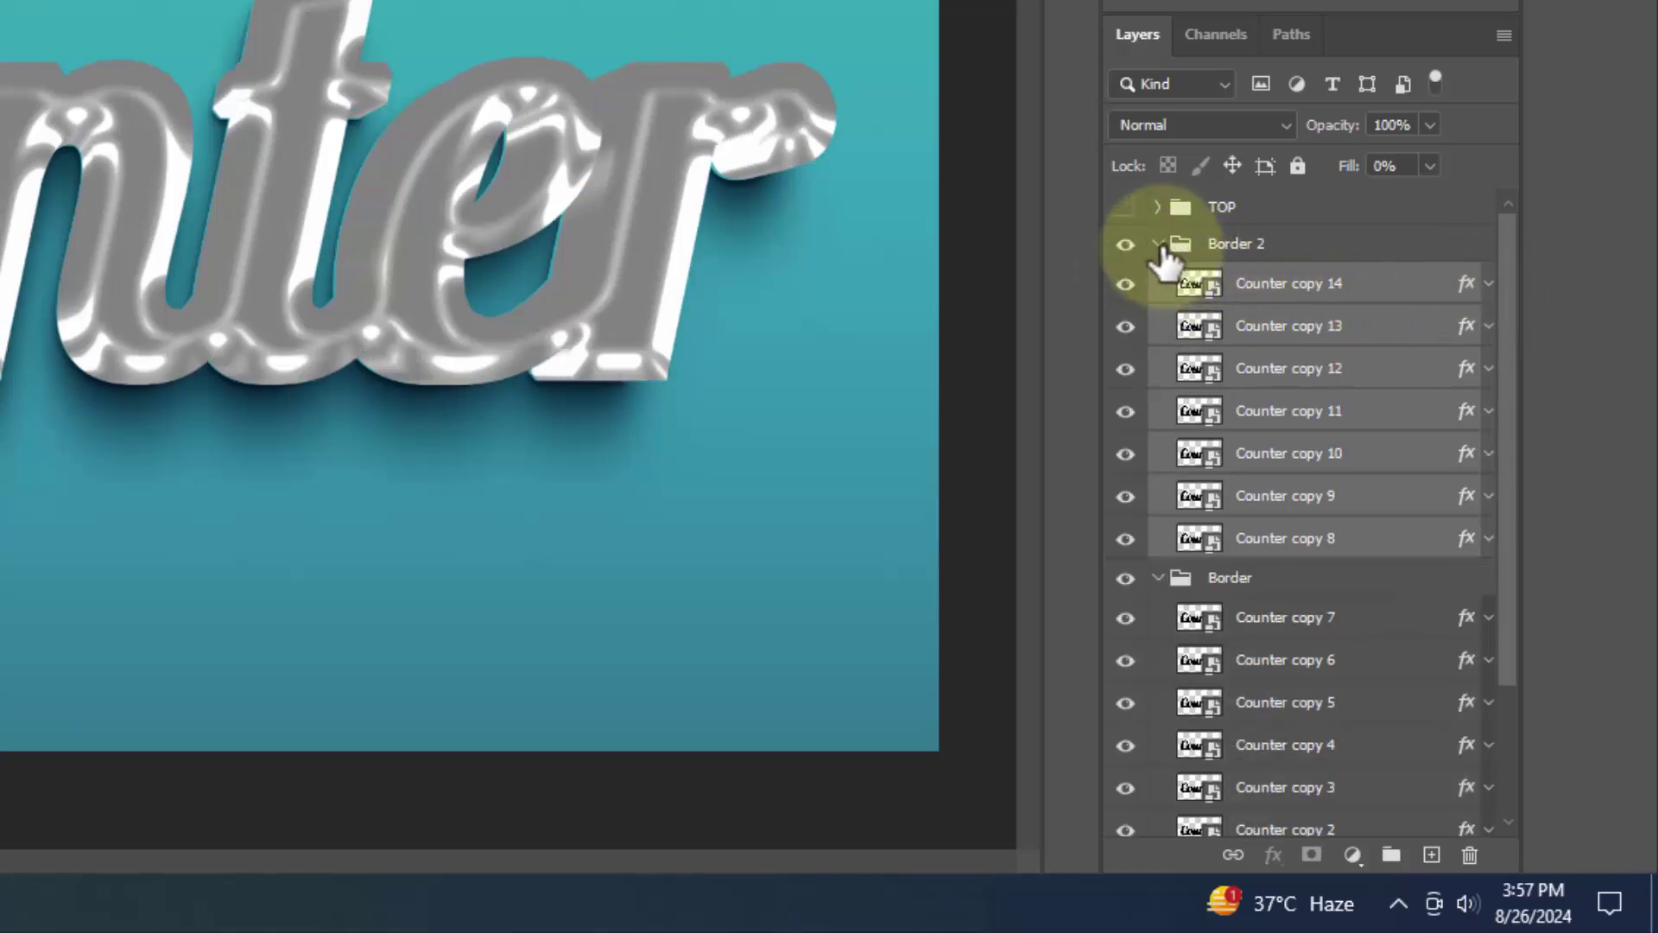
{"action": "left_click", "coordinate": [1158, 244]}
{"action": "left_click", "coordinate": [1166, 292]}
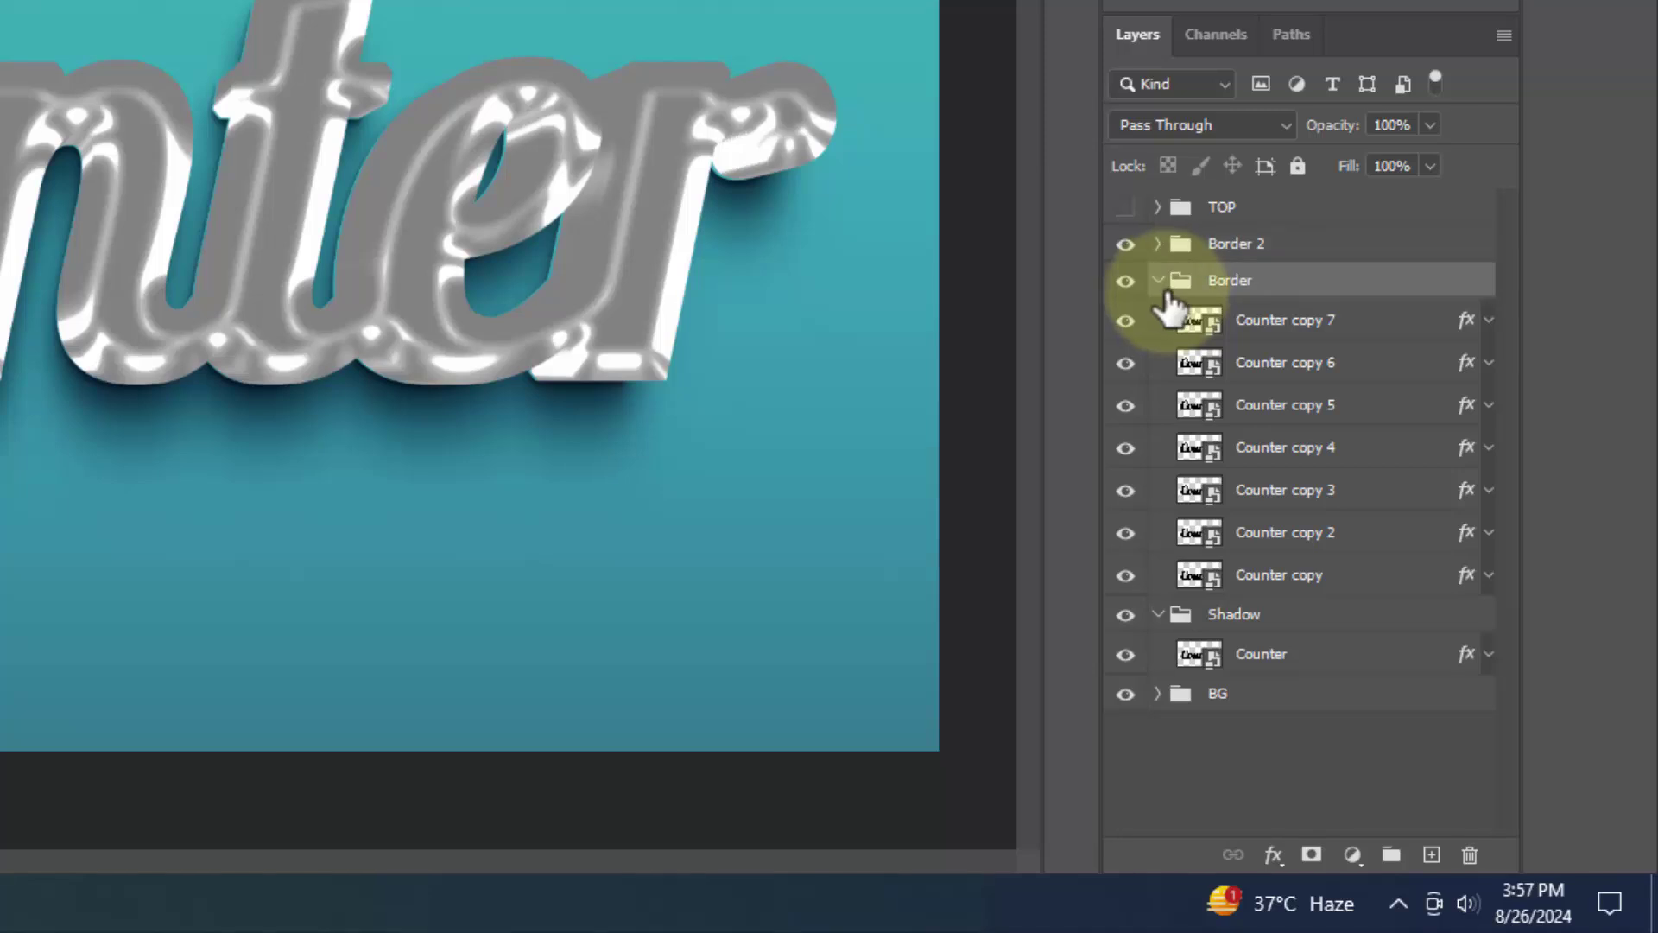
{"action": "left_click", "coordinate": [1158, 283]}
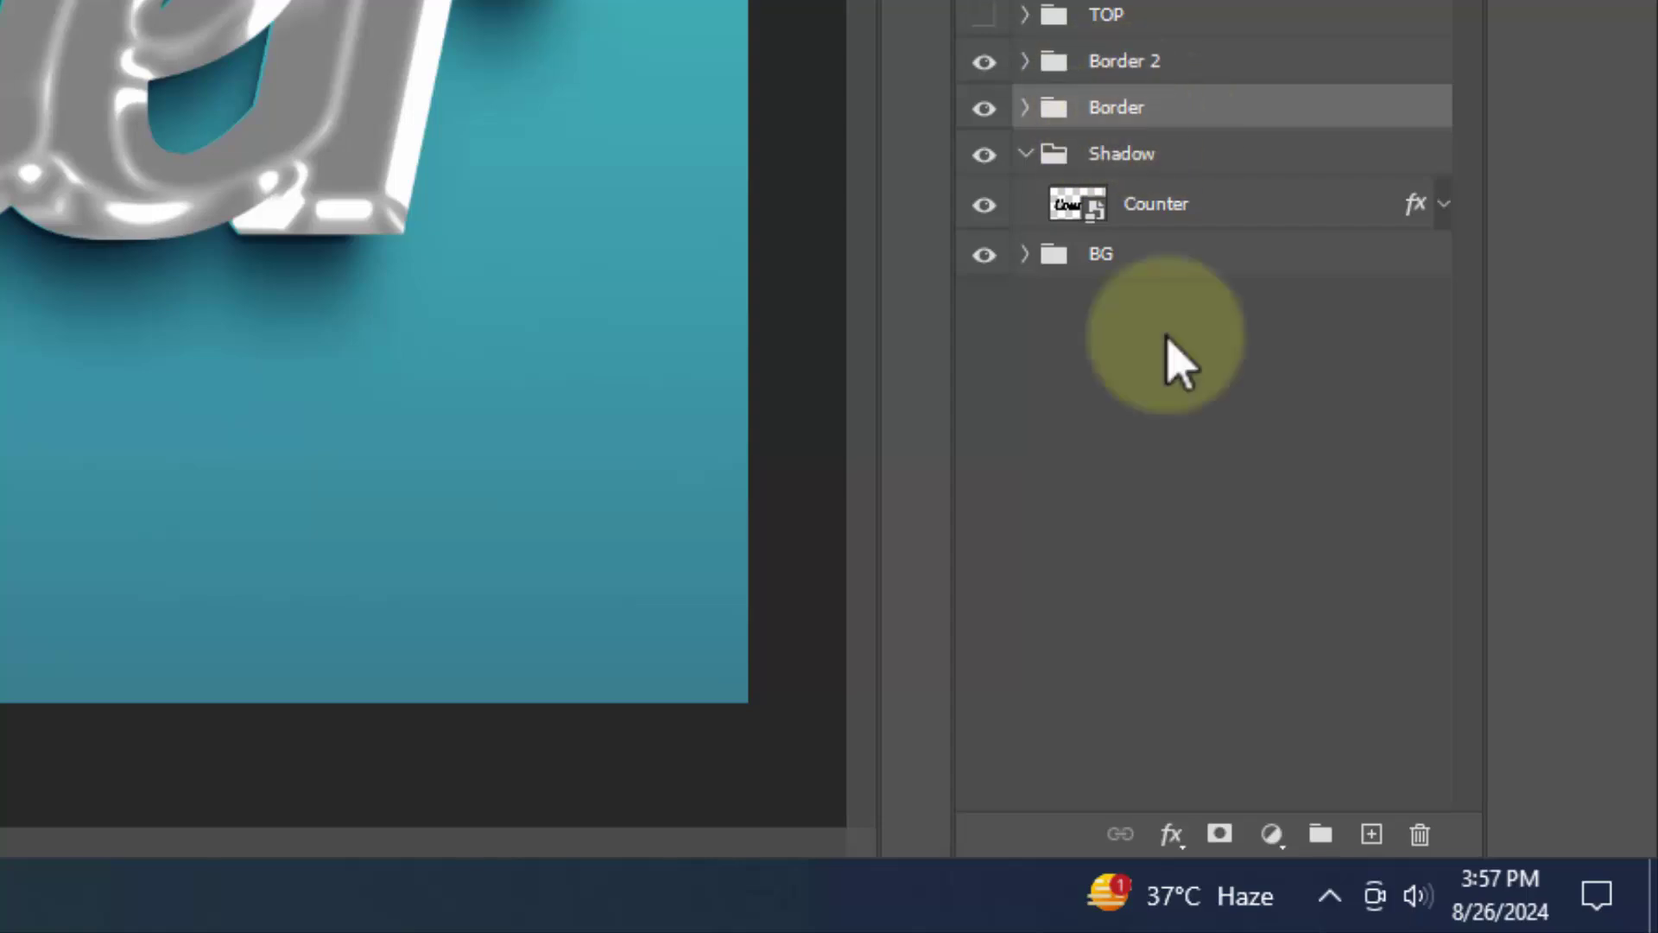
Step: Add a Bevel & Emboss effect to the Border group with 154% depth, 16 px soften and a 90° angle
{"action": "left_click", "coordinate": [1172, 834]}
{"action": "left_click", "coordinate": [1240, 478]}
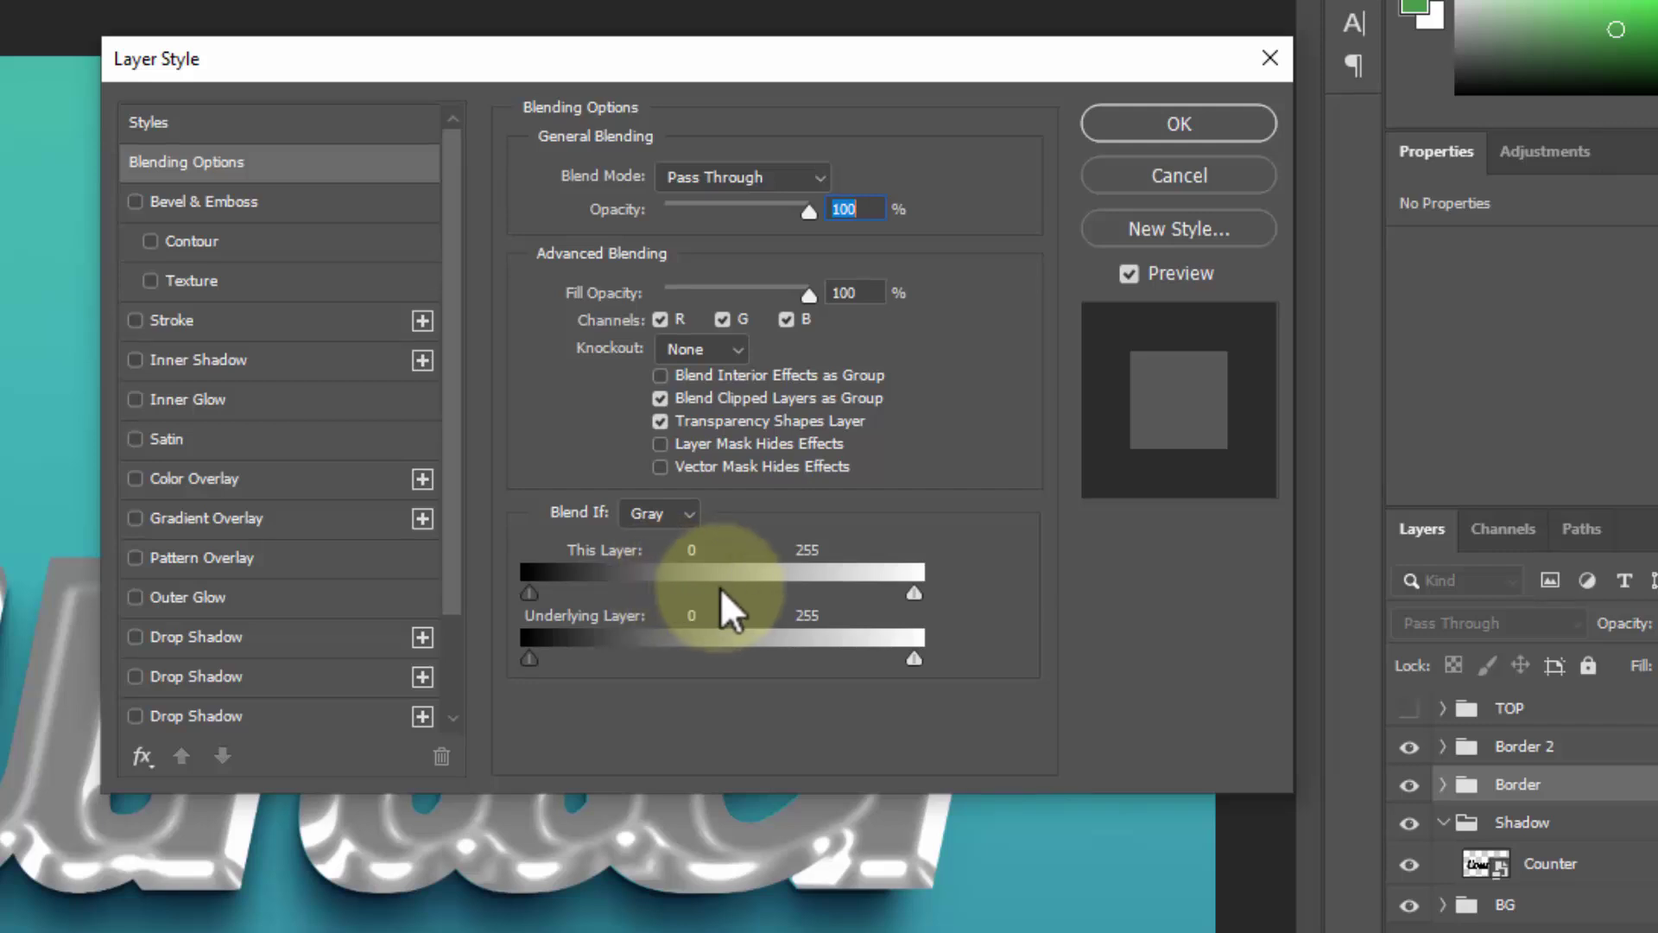
{"action": "left_click", "coordinate": [201, 201]}
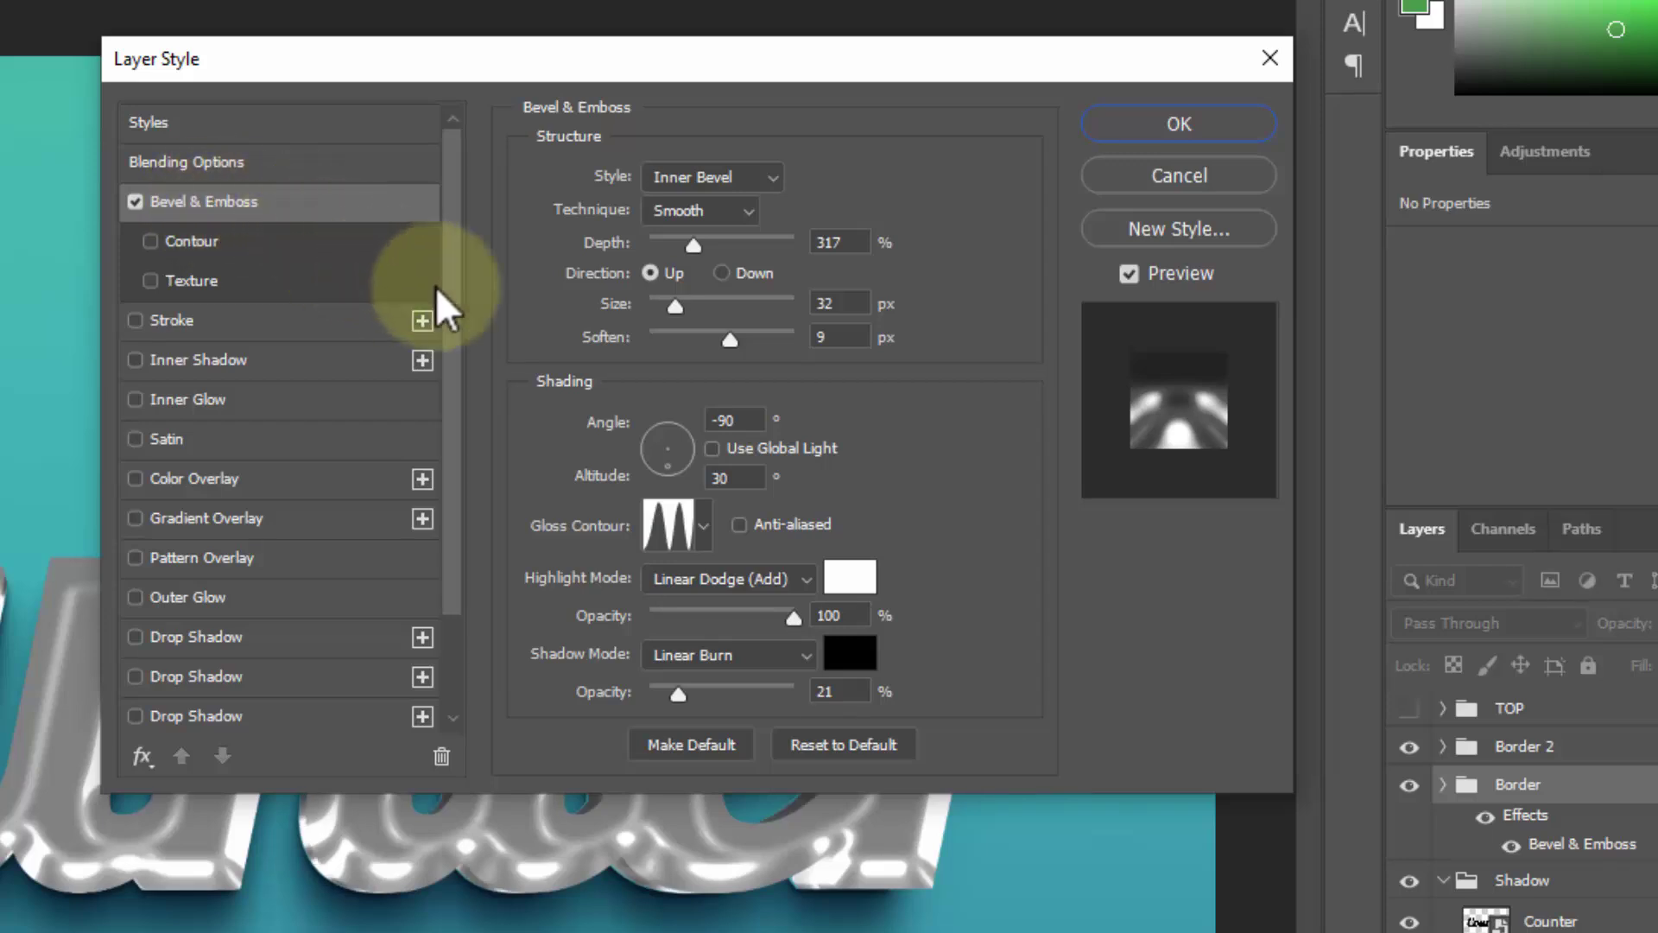
{"action": "left_click", "coordinate": [850, 241]}
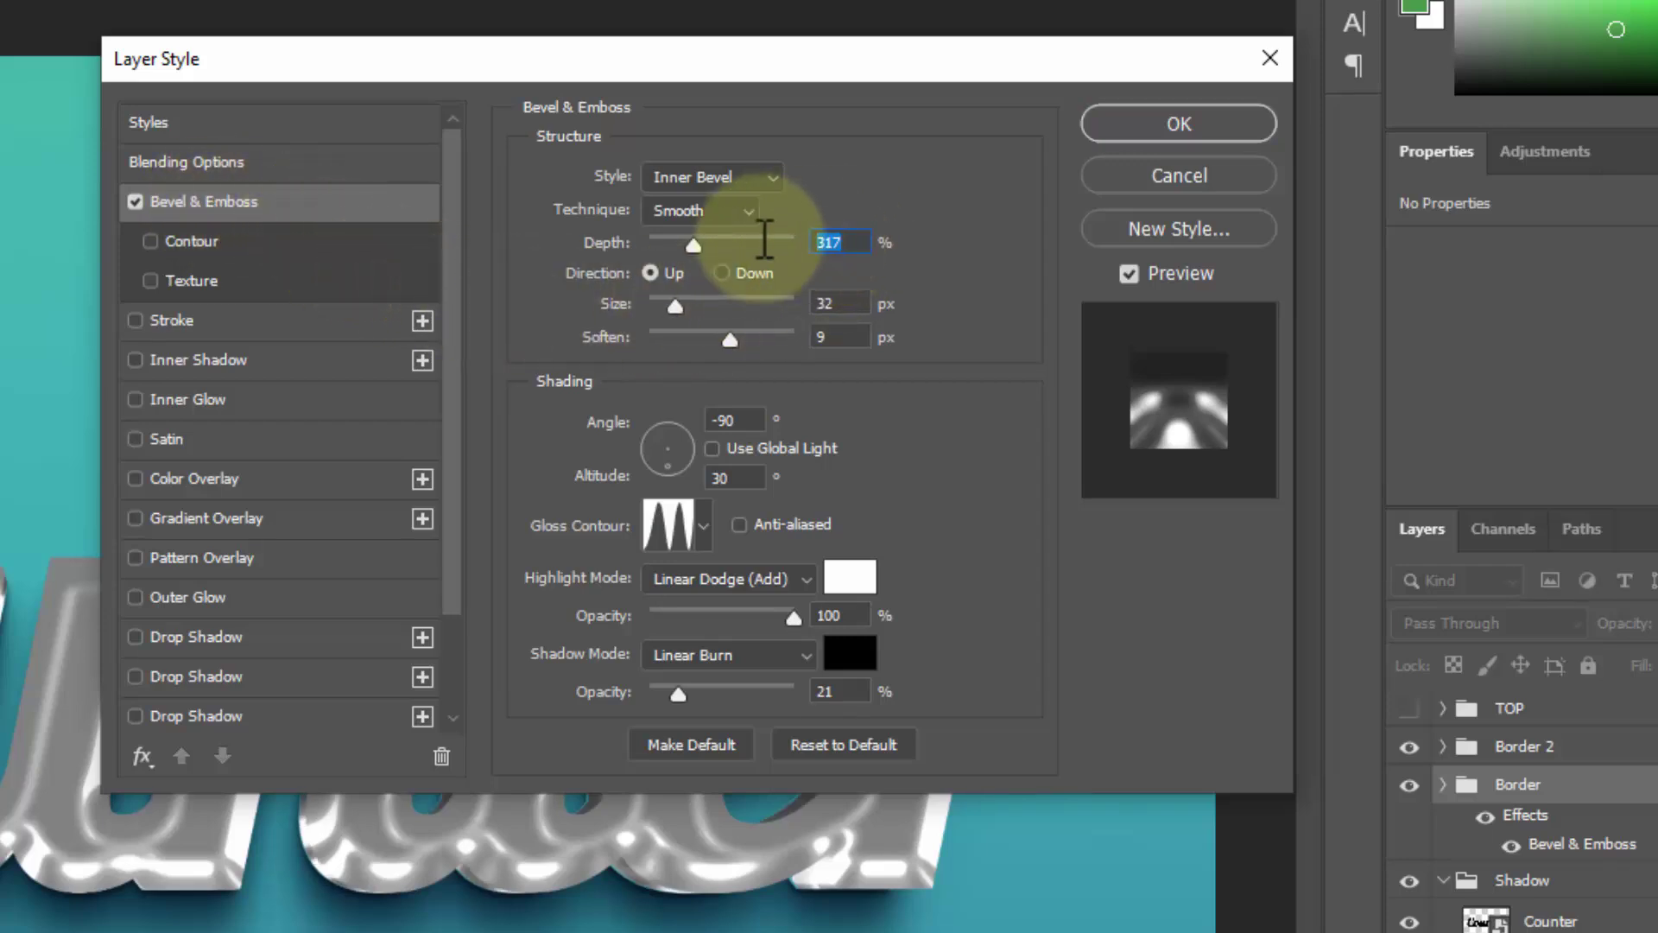
{"action": "type", "text": "154"}
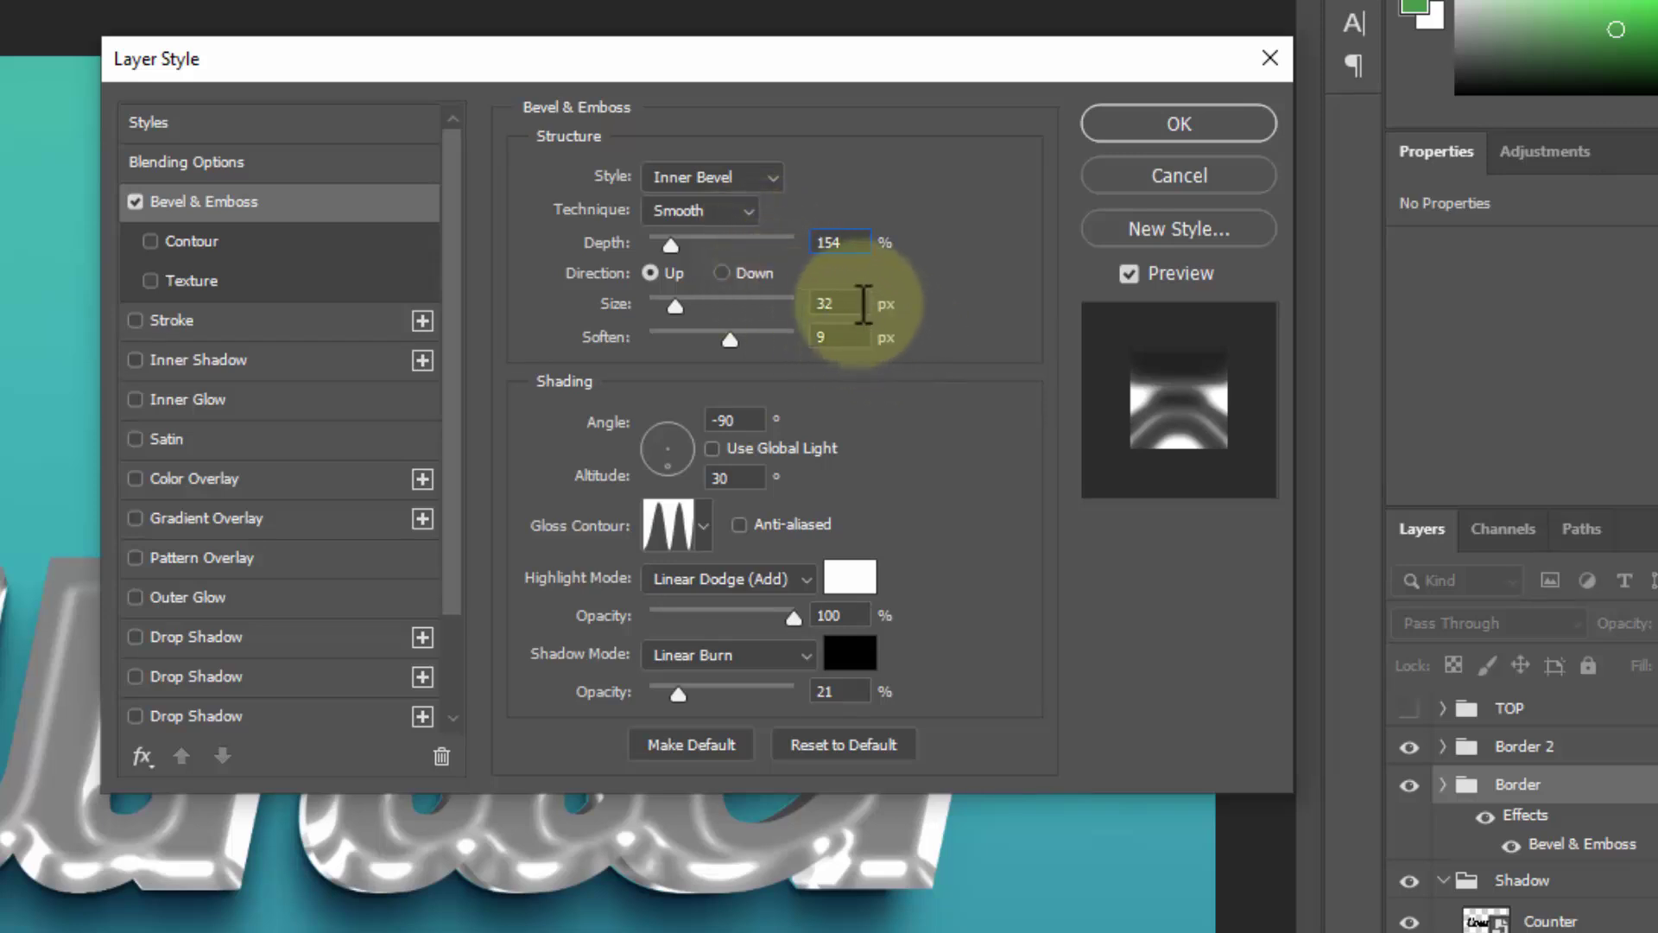
{"action": "left_click", "coordinate": [806, 336]}
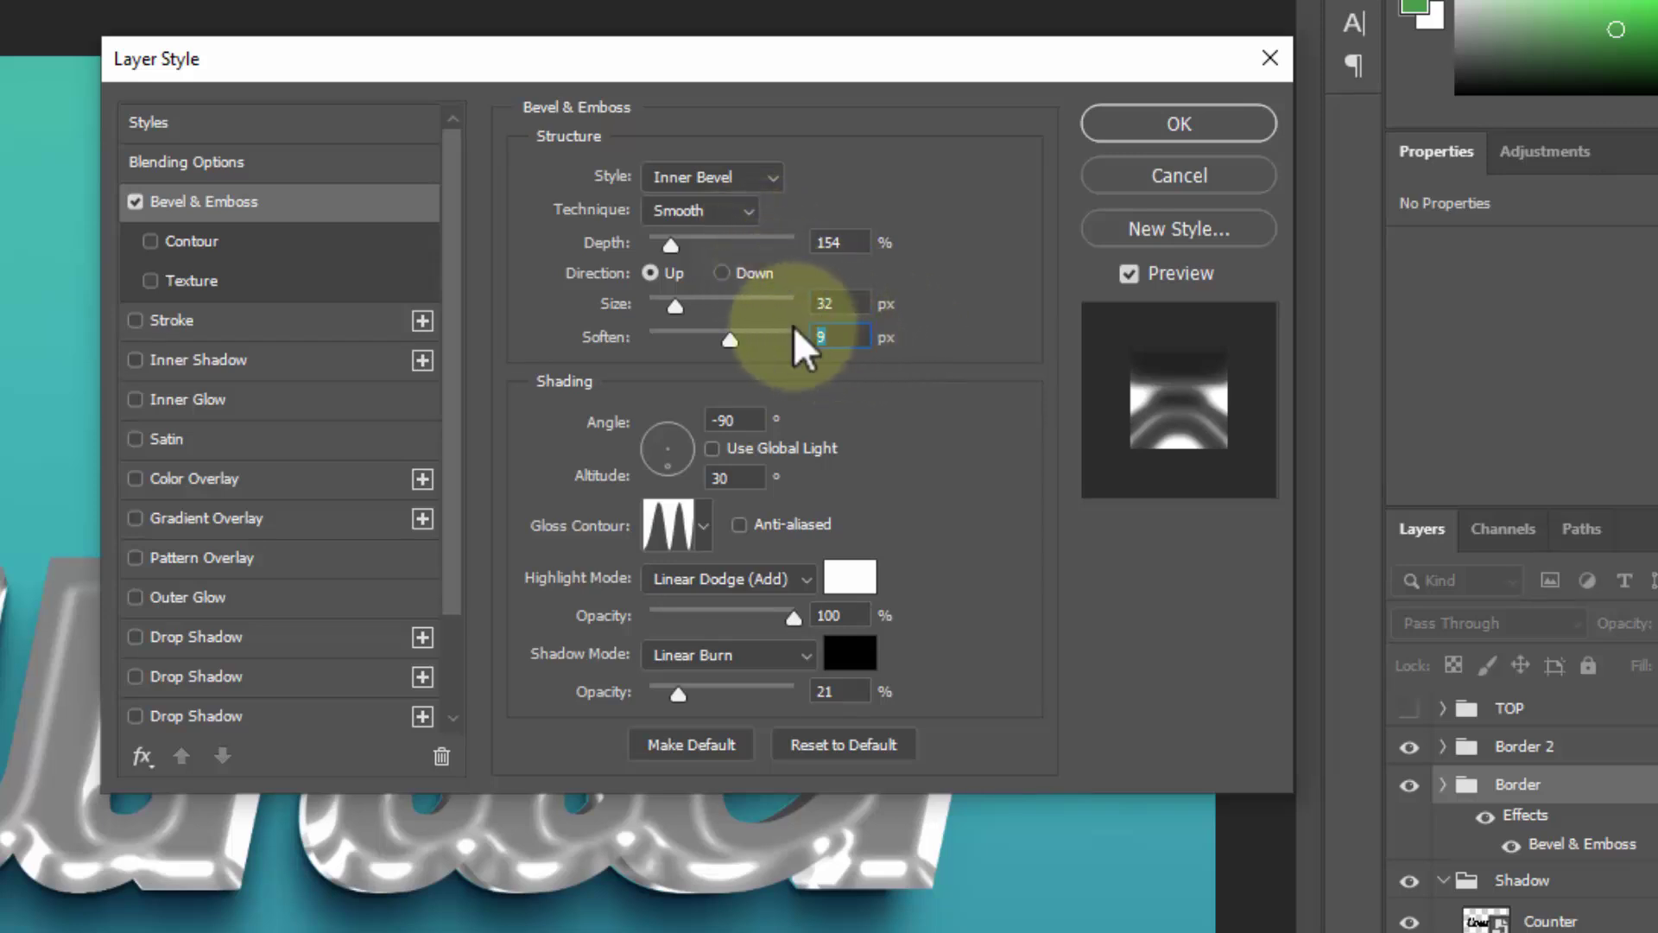
{"action": "type", "text": "16"}
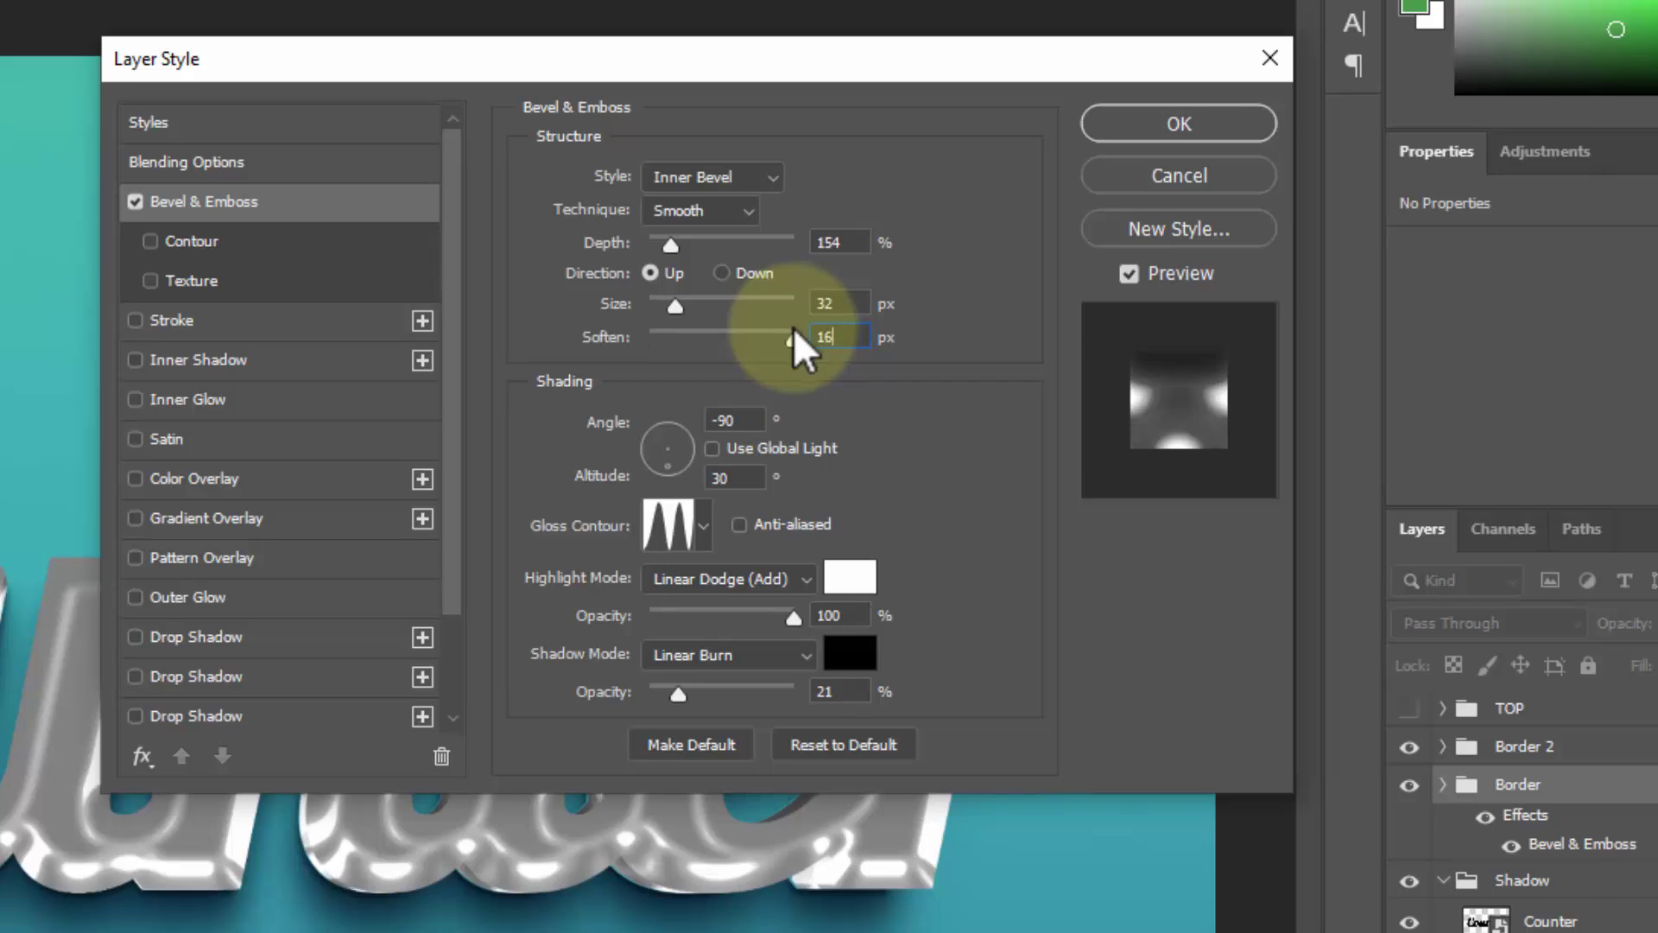
{"action": "left_click_drag", "start_coordinate": [743, 421], "coordinate": [708, 423]}
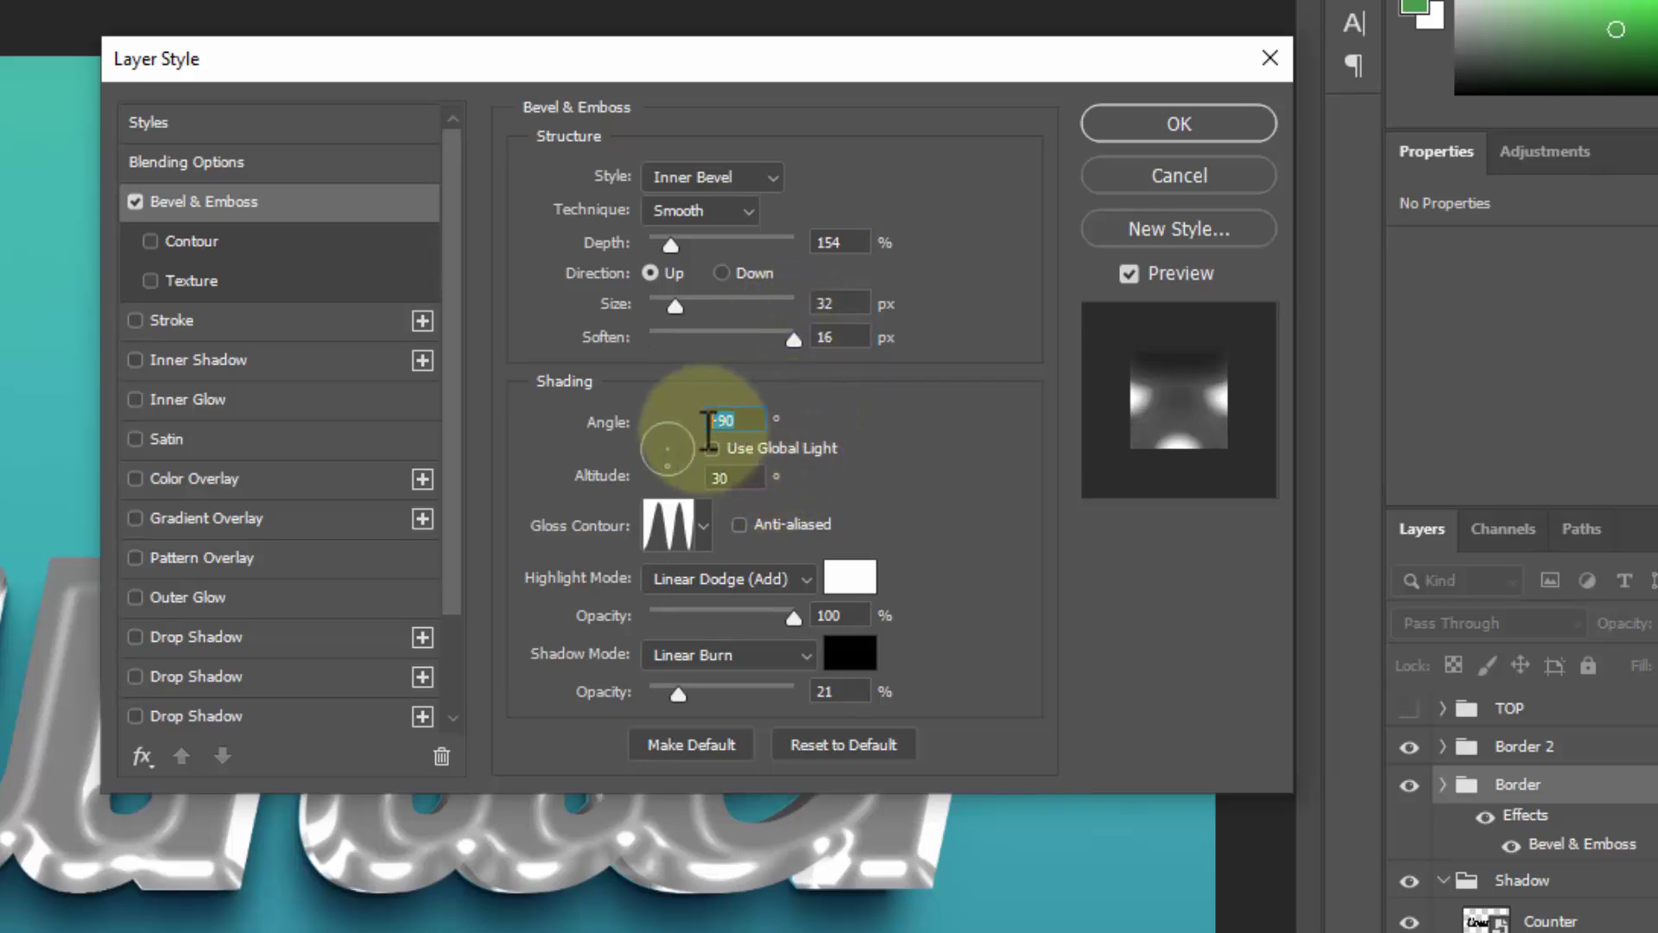
{"action": "type", "text": "90"}
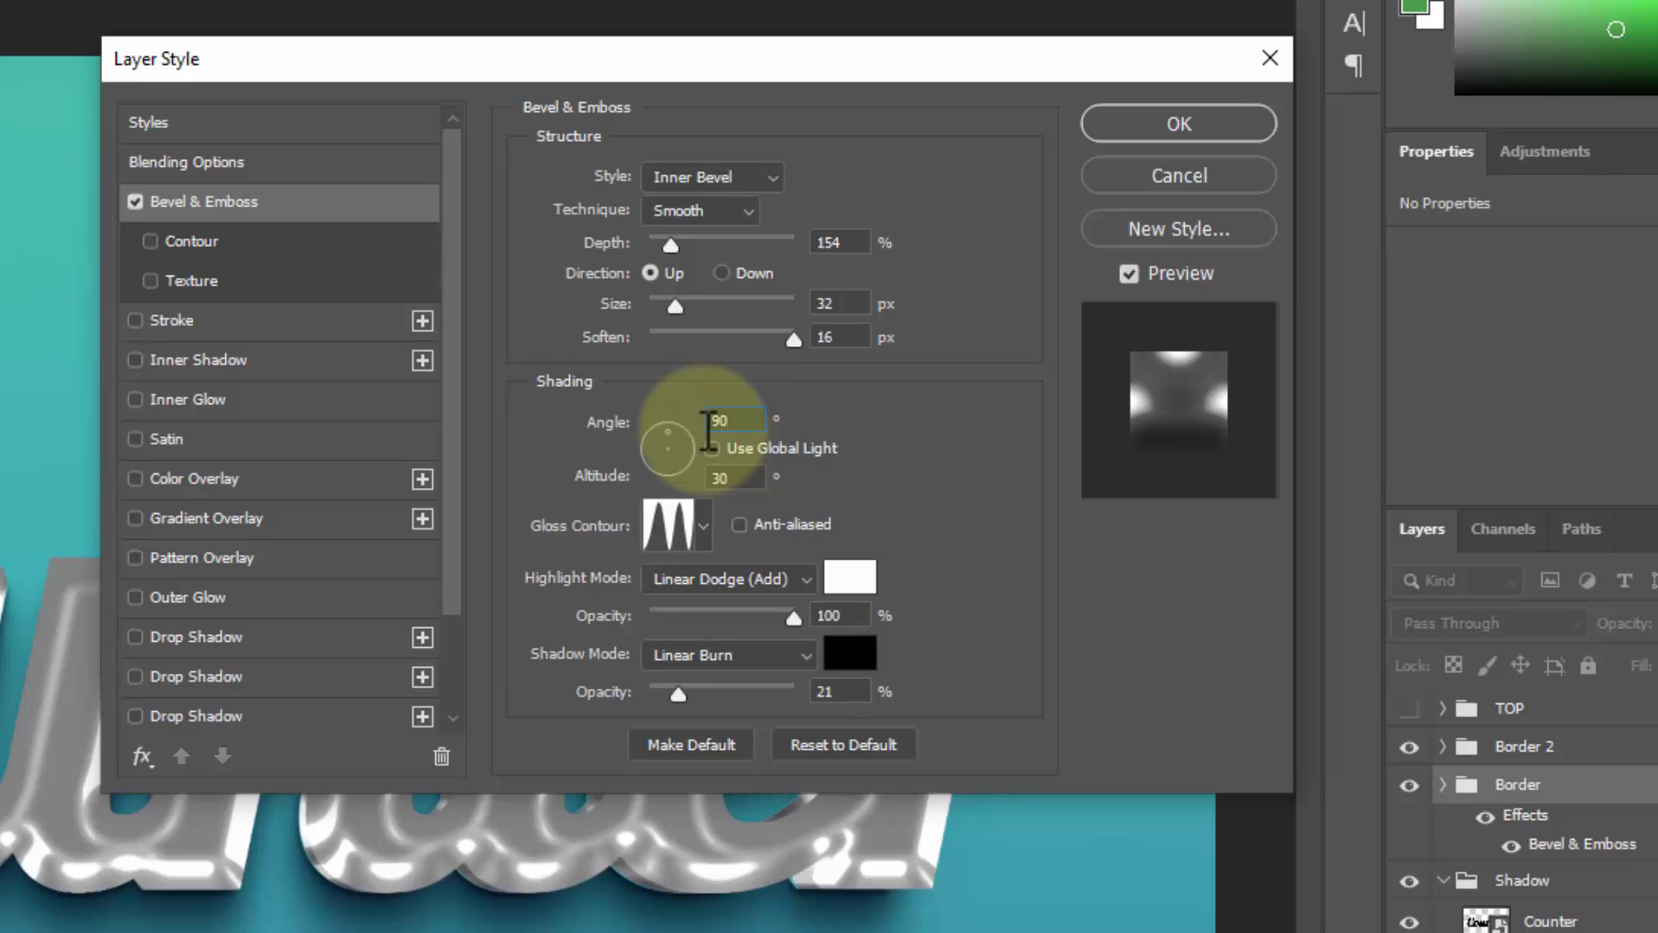
Step: Change the bevel's gloss contour to the Linear preset
{"action": "left_click", "coordinate": [668, 525]}
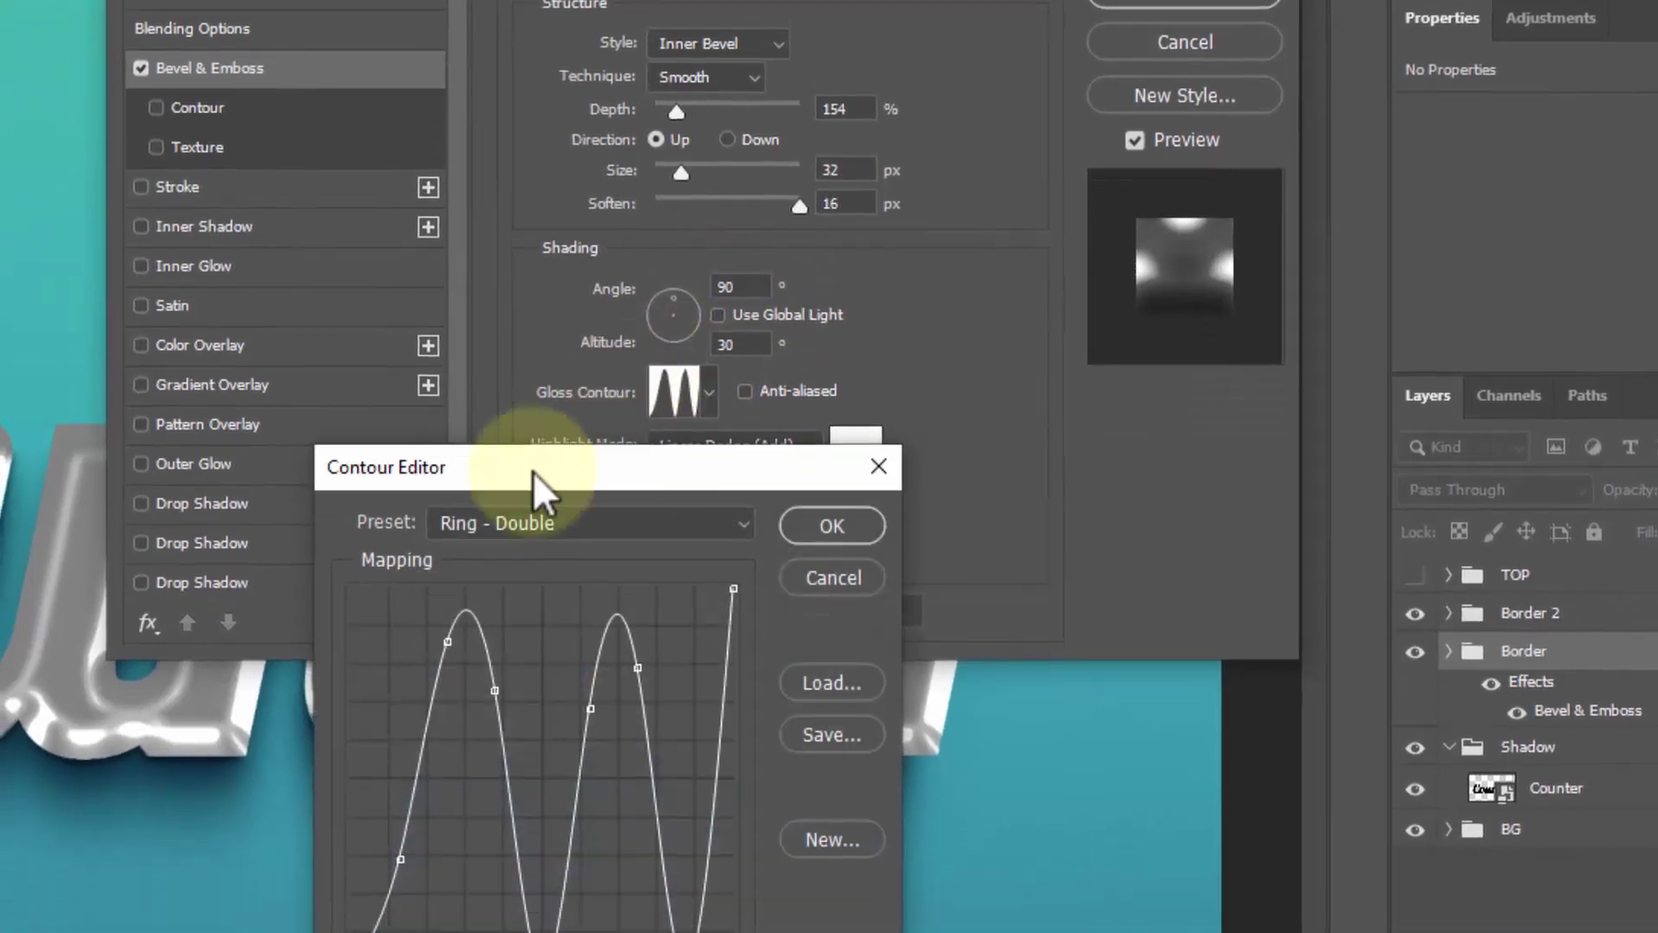
{"action": "left_click", "coordinate": [528, 523]}
{"action": "left_click", "coordinate": [511, 450]}
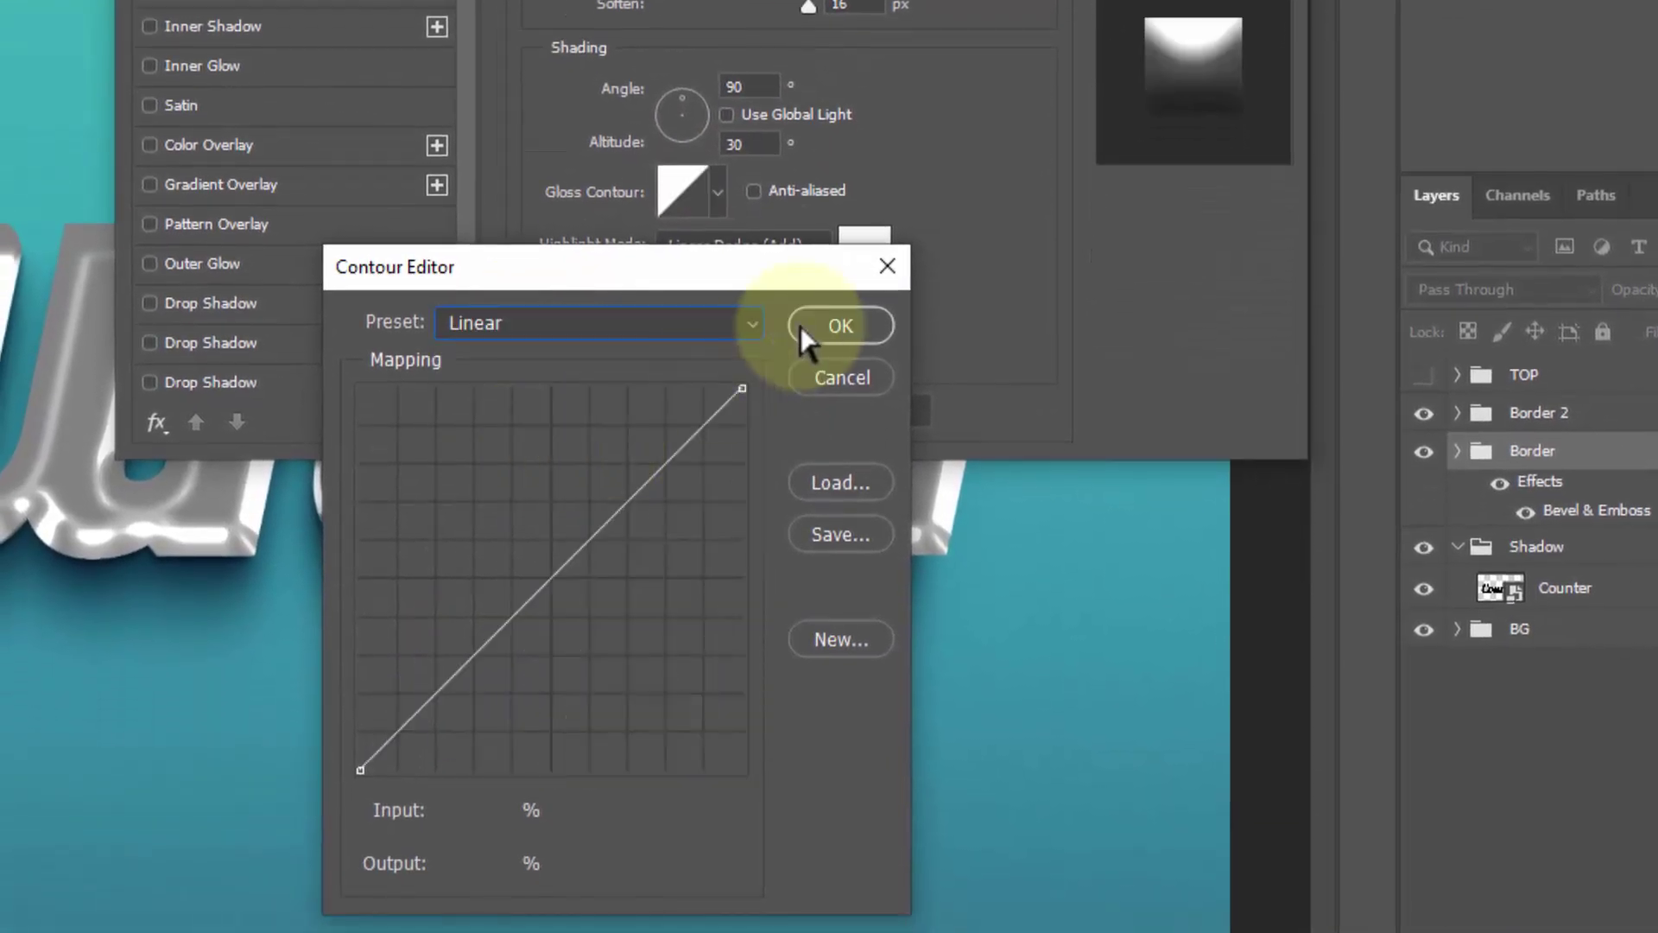
{"action": "left_click", "coordinate": [803, 333]}
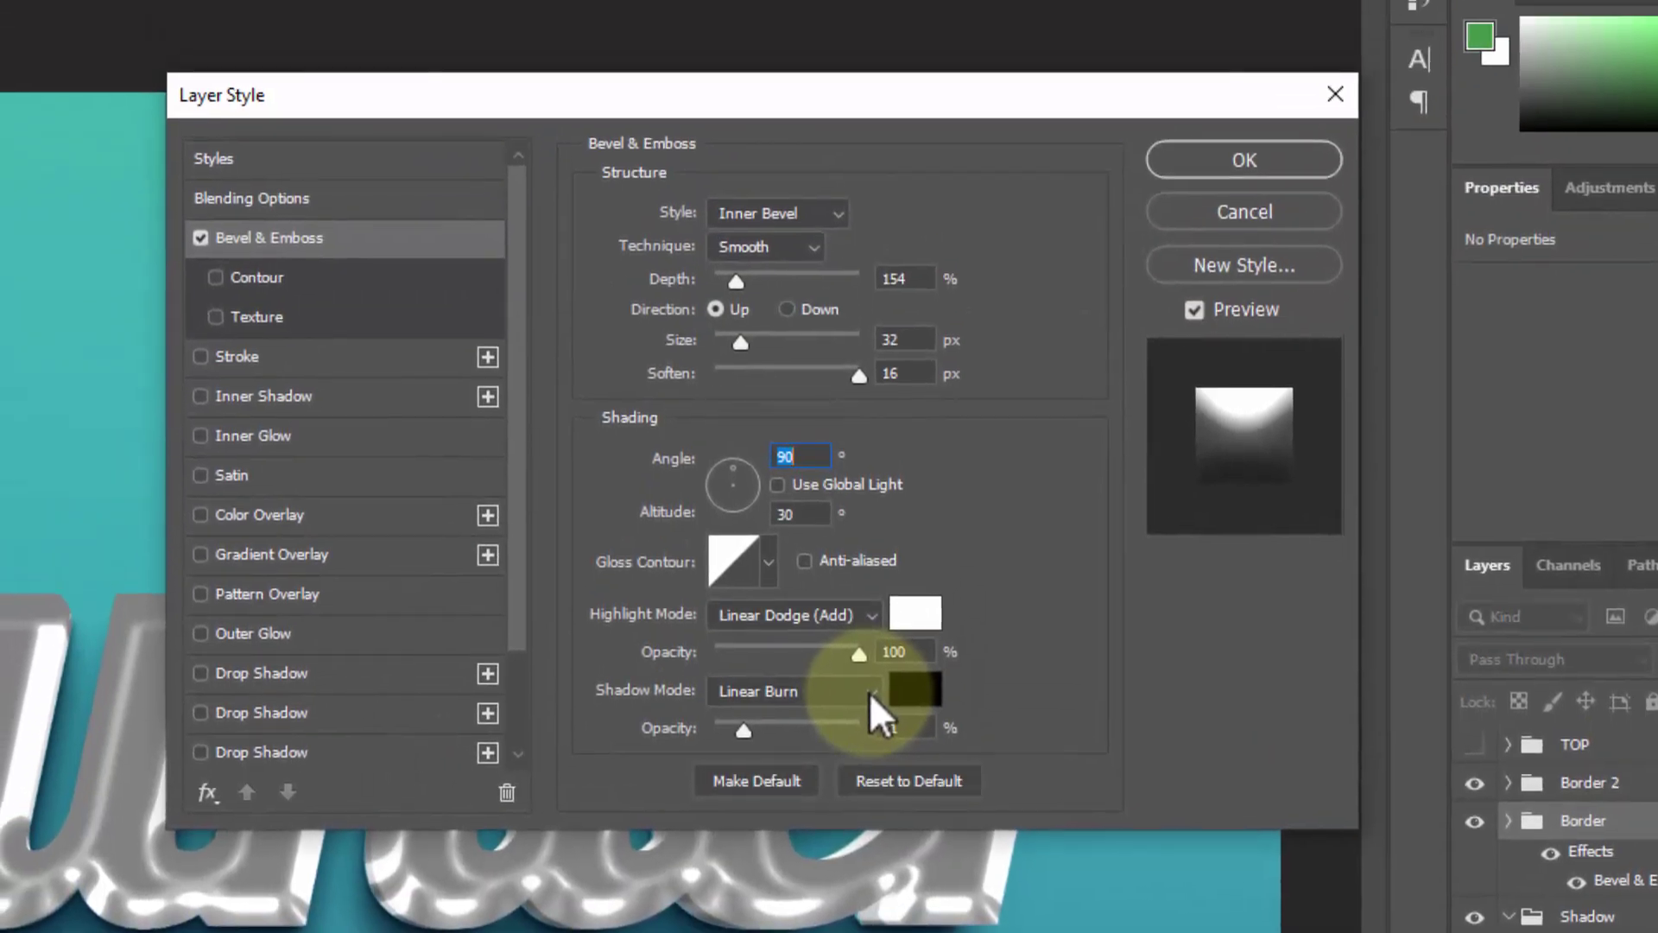
Step: Set the bevel's highlight to Lighten at 0% opacity and its shadow to color 272727 at 14% opacity
{"action": "left_click", "coordinate": [779, 619]}
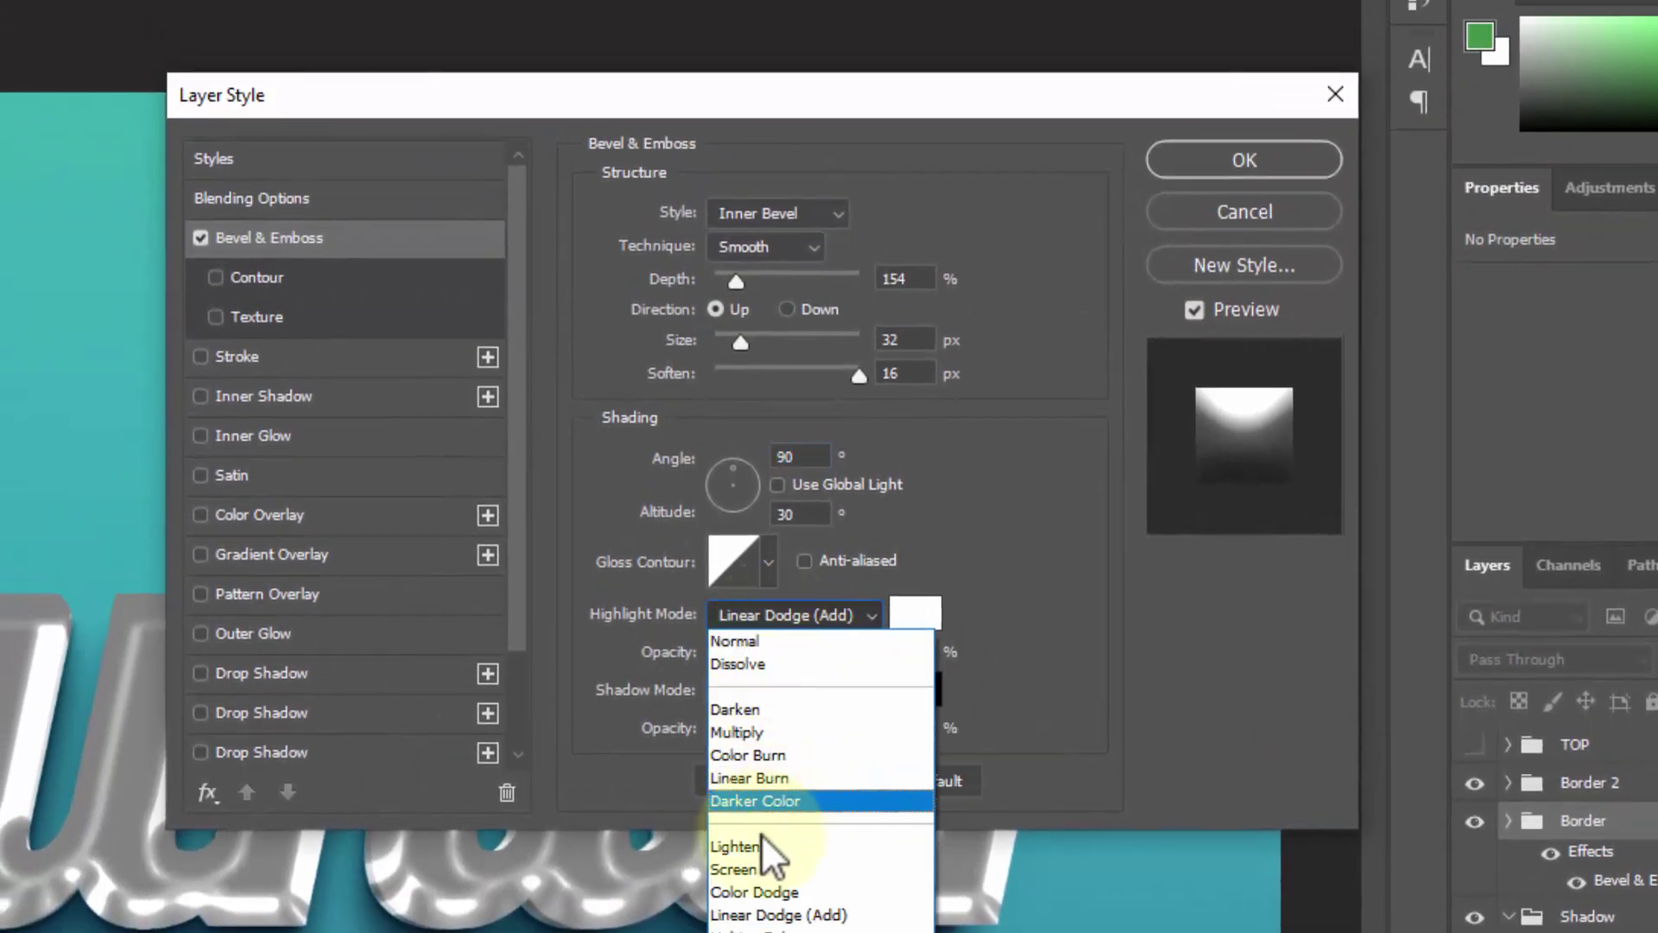
{"action": "left_click", "coordinate": [742, 846]}
{"action": "left_click", "coordinate": [898, 654]}
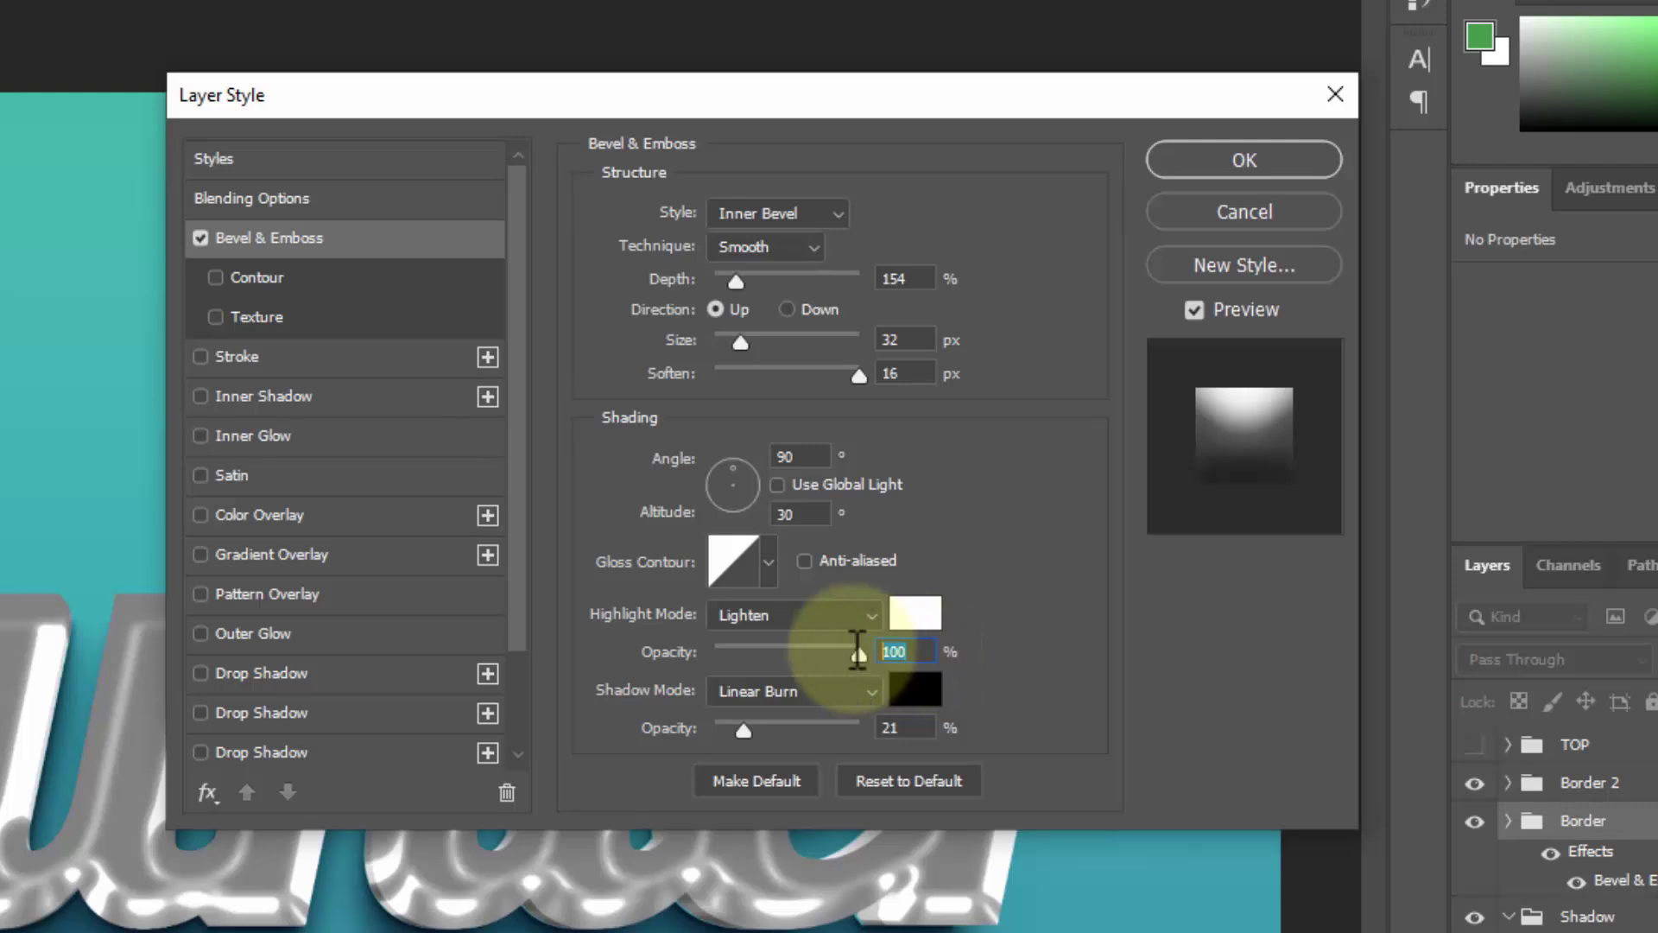
{"action": "type", "text": "0"}
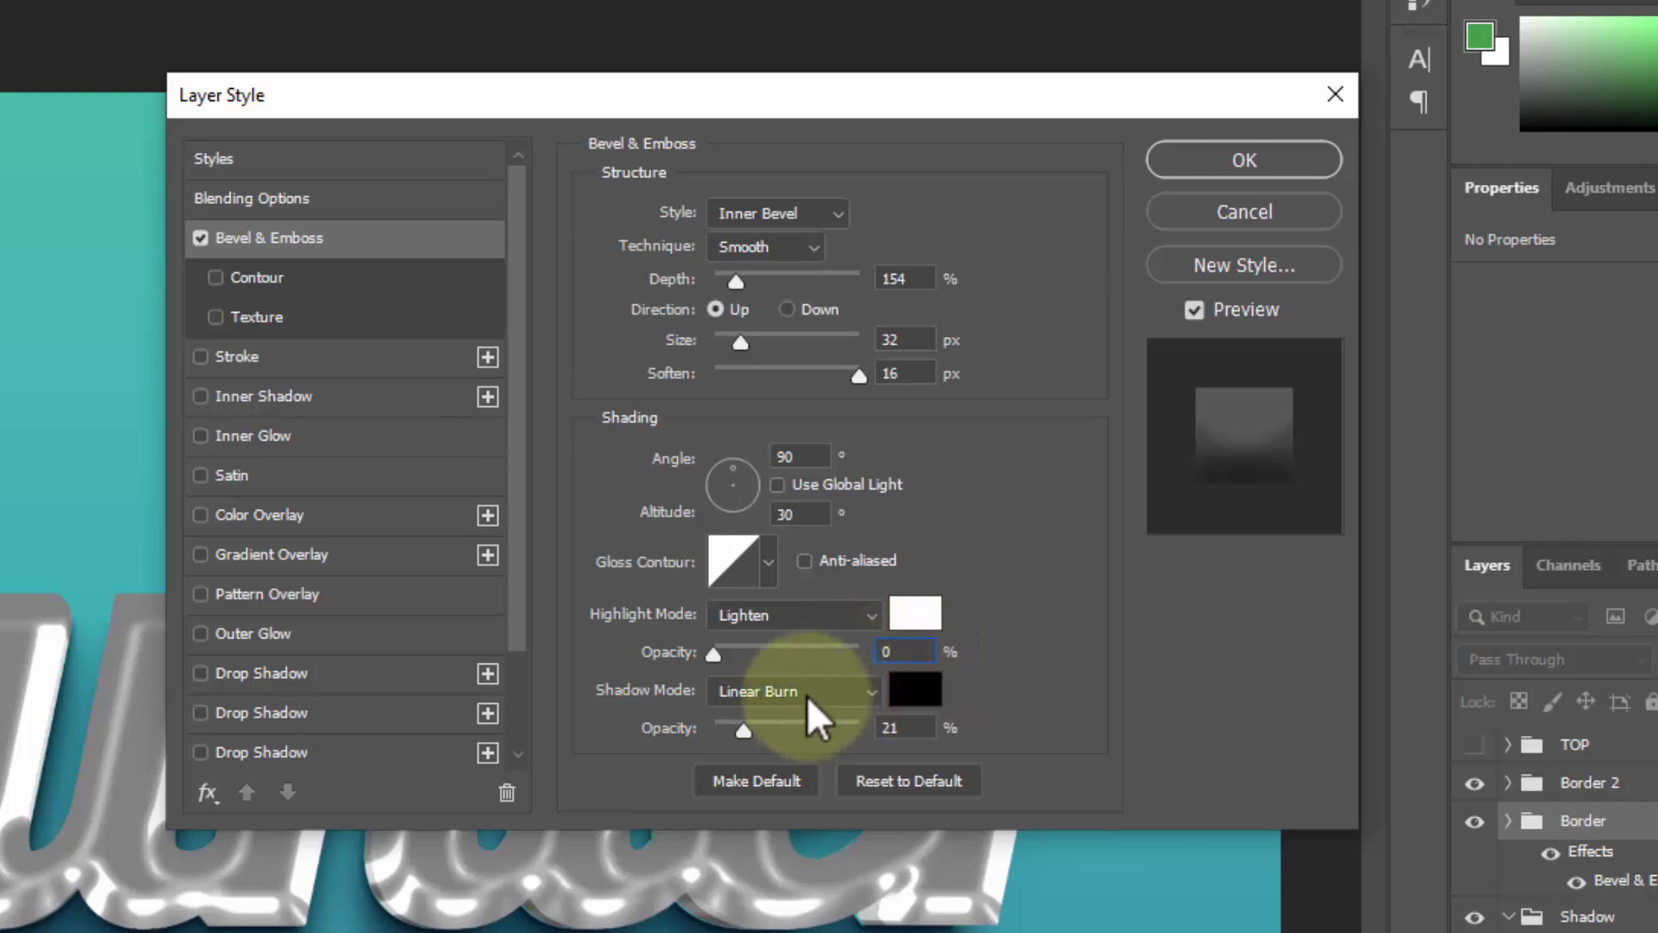
{"action": "left_click", "coordinate": [898, 728]}
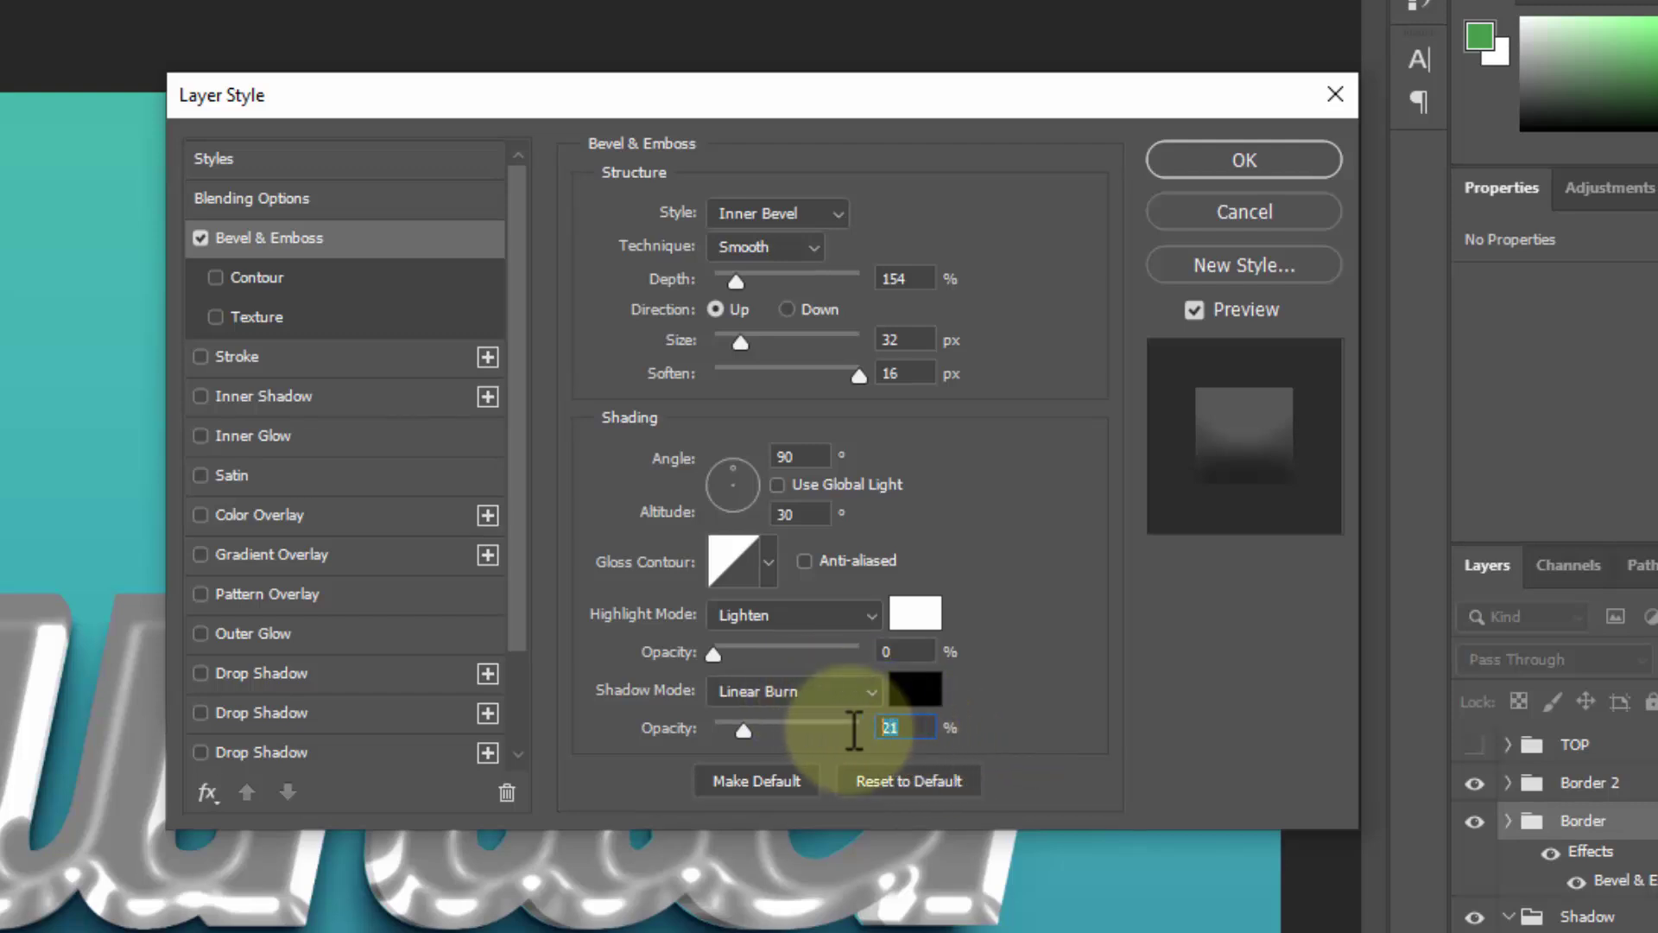
{"action": "type", "text": "14"}
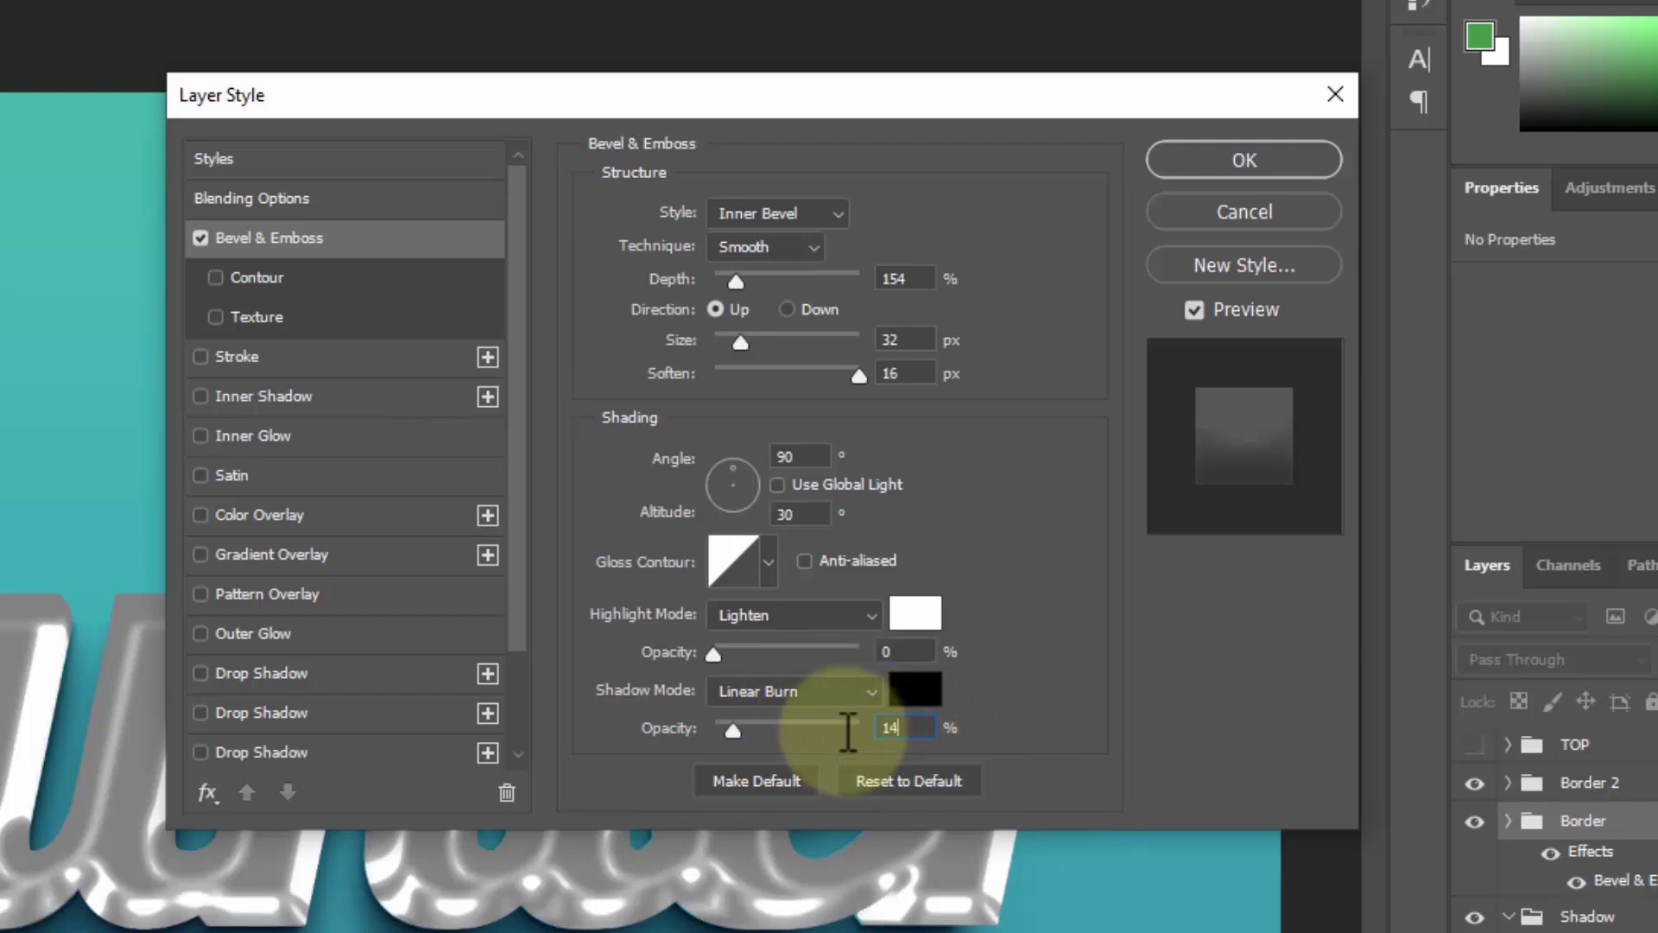
{"action": "left_click", "coordinate": [917, 701]}
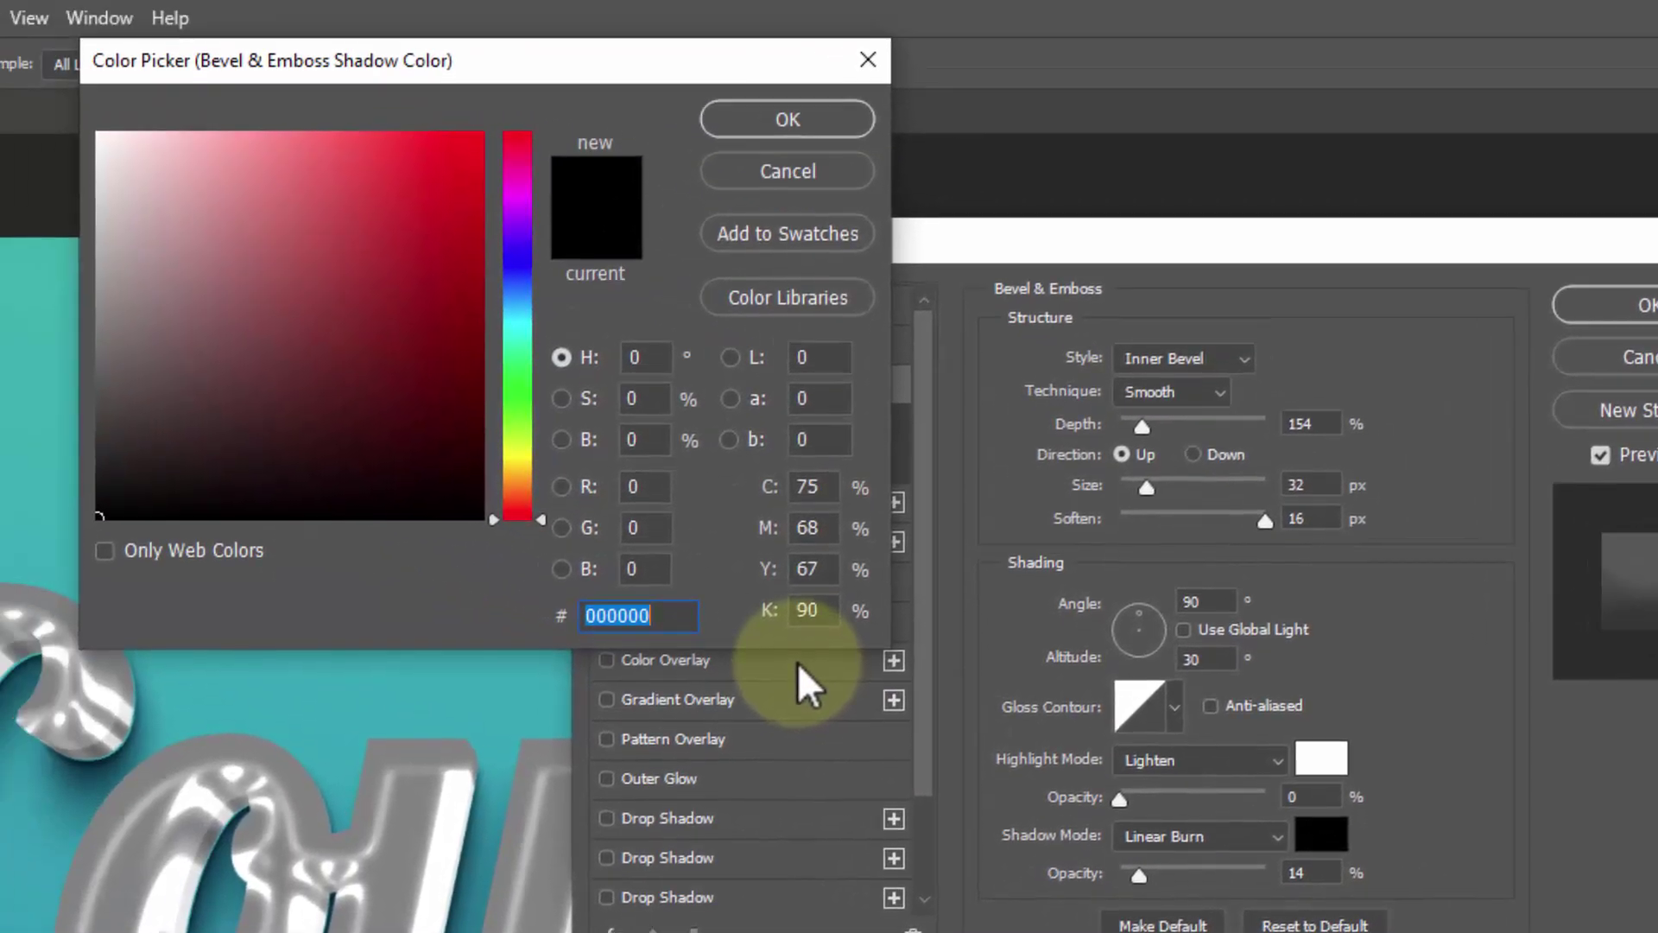
{"action": "type", "text": "272727"}
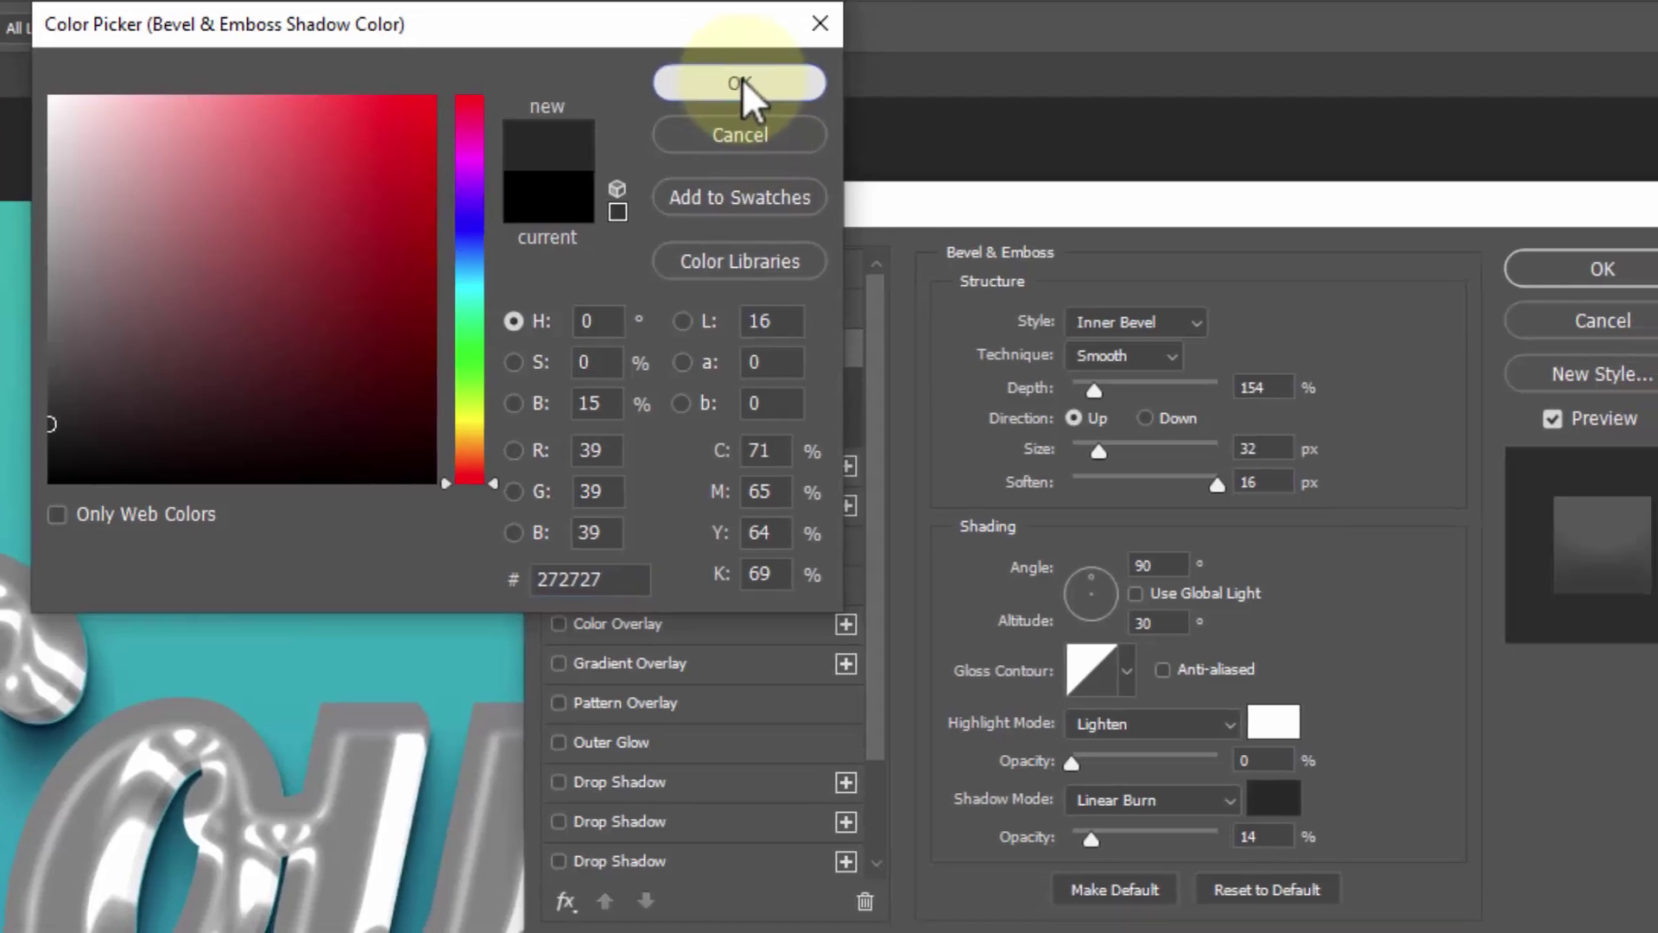
{"action": "left_click", "coordinate": [792, 123]}
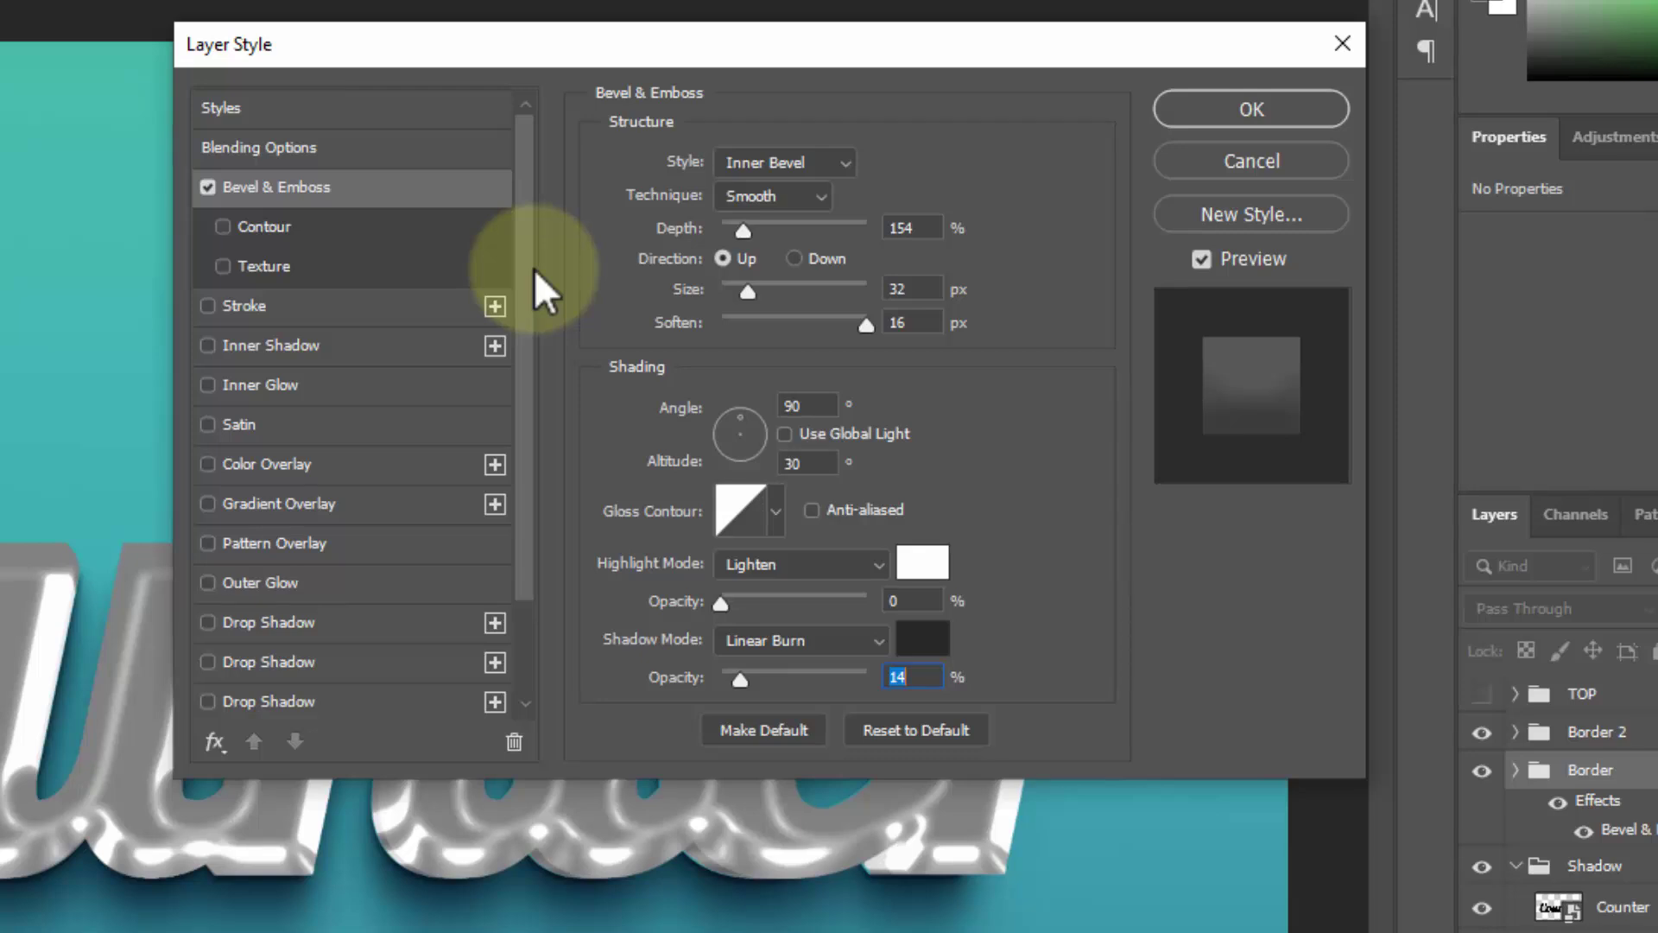
Step: Add a Linear Burn color overlay in 009dc6 to the Border group, apply the layer style and collapse its effects list
{"action": "left_click", "coordinate": [294, 463]}
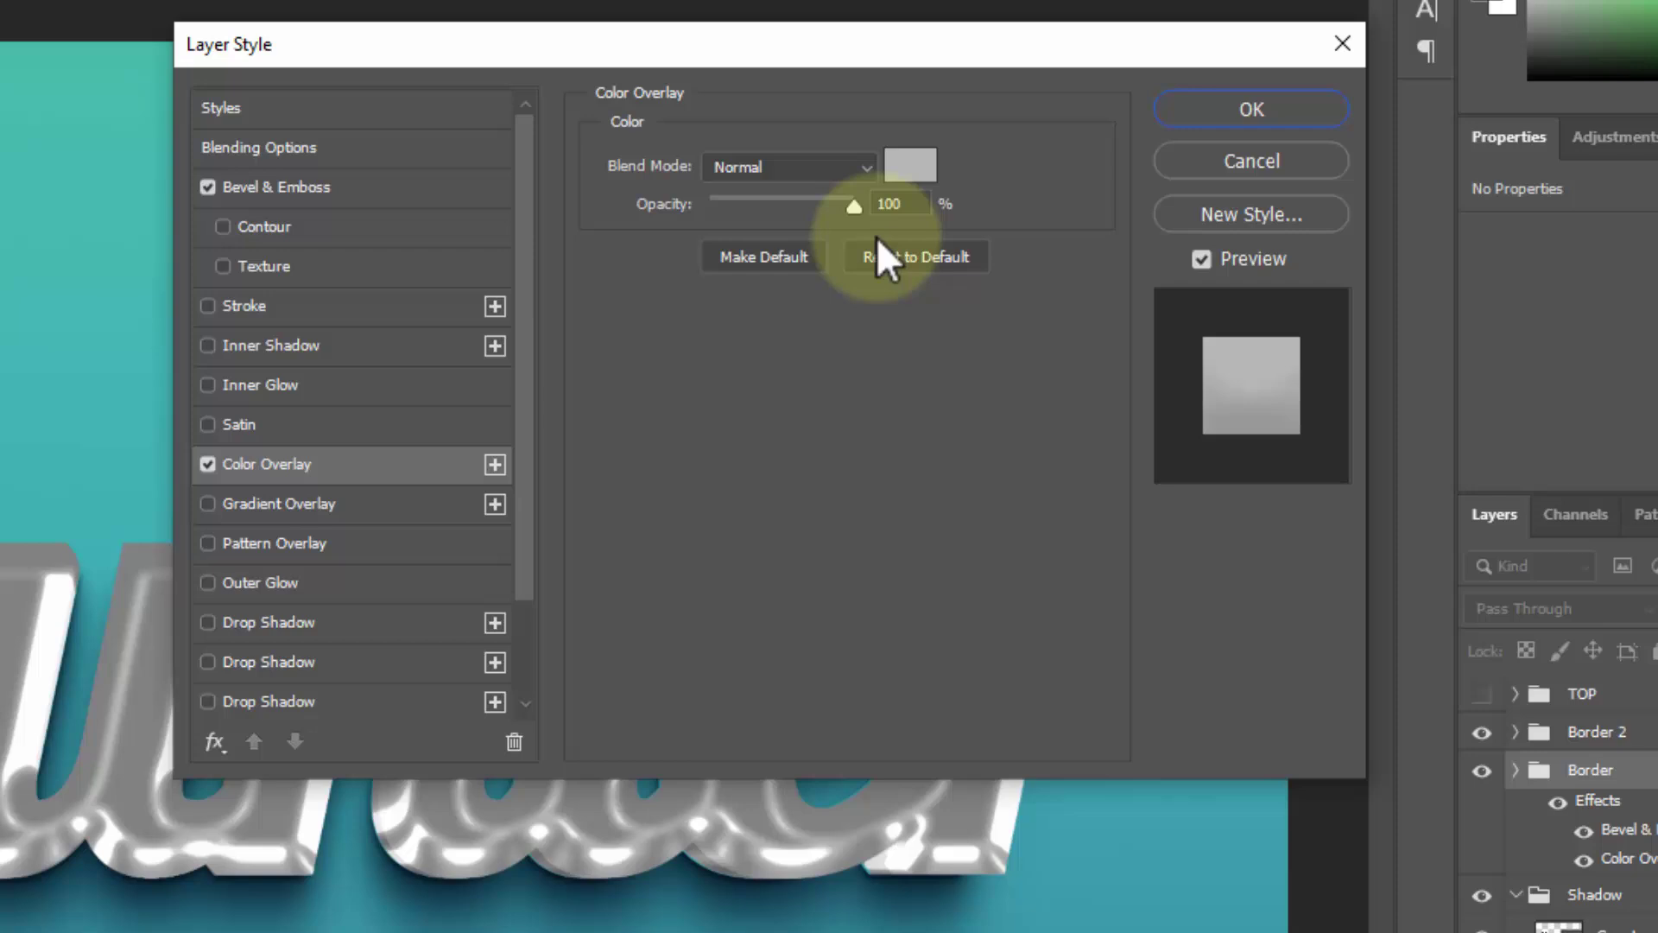
{"action": "left_click", "coordinate": [847, 164]}
{"action": "key", "text": "Escape"}
{"action": "left_click", "coordinate": [801, 322]}
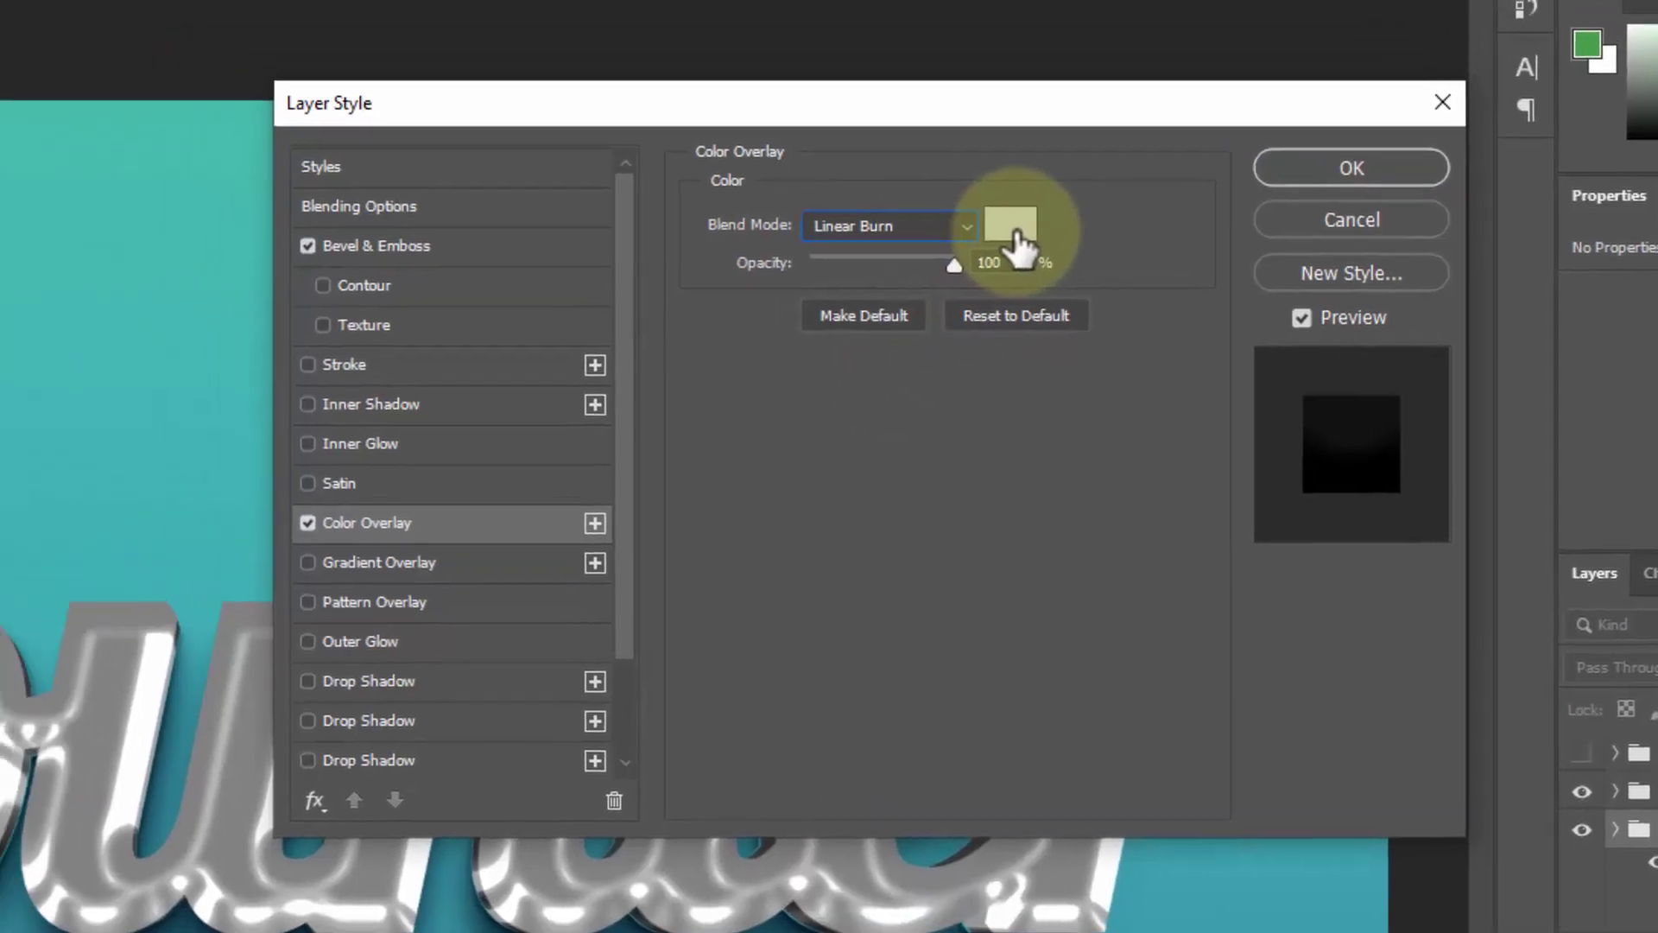
{"action": "left_click", "coordinate": [917, 173]}
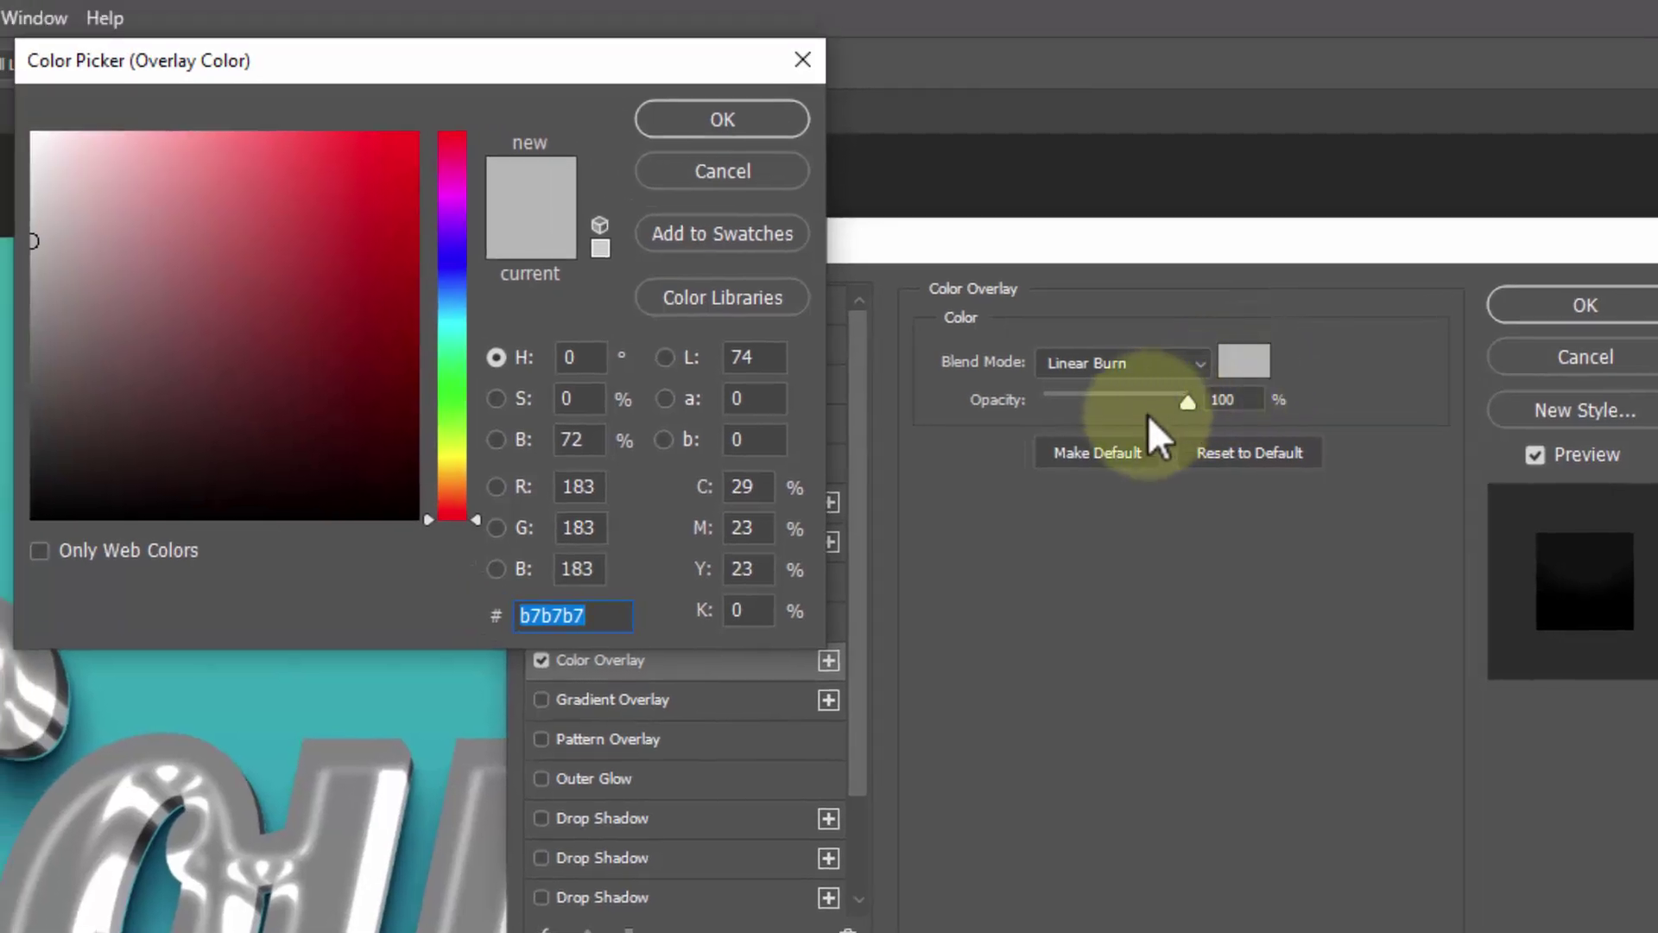
{"action": "type", "text": "0"}
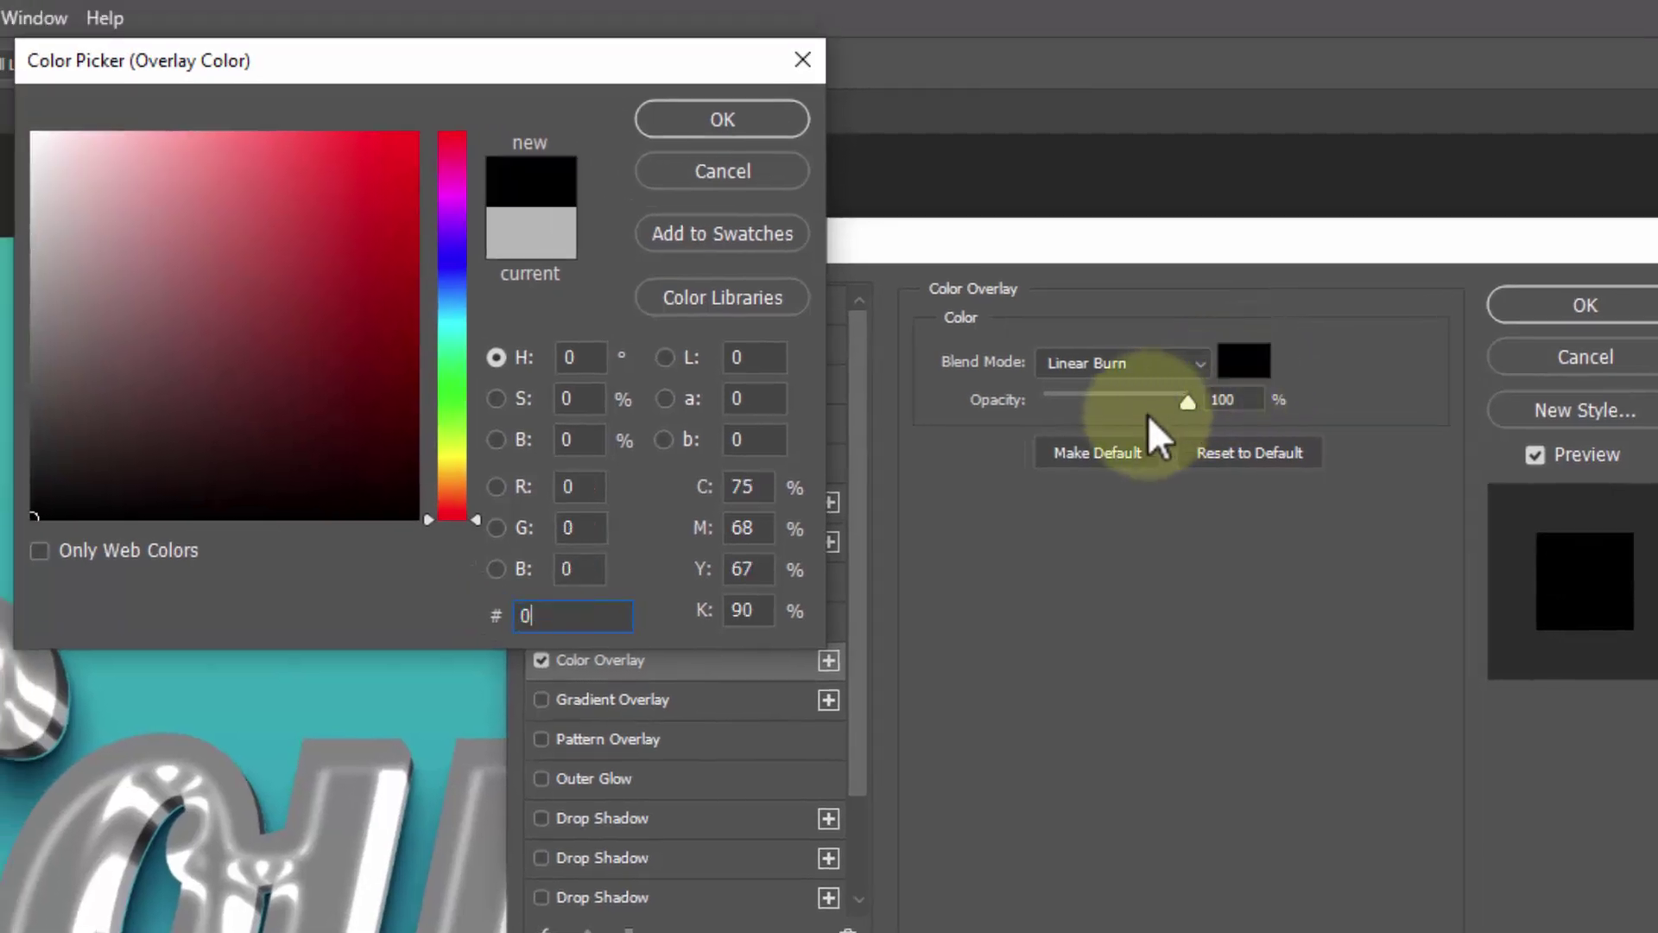
{"action": "type", "text": "09dc"}
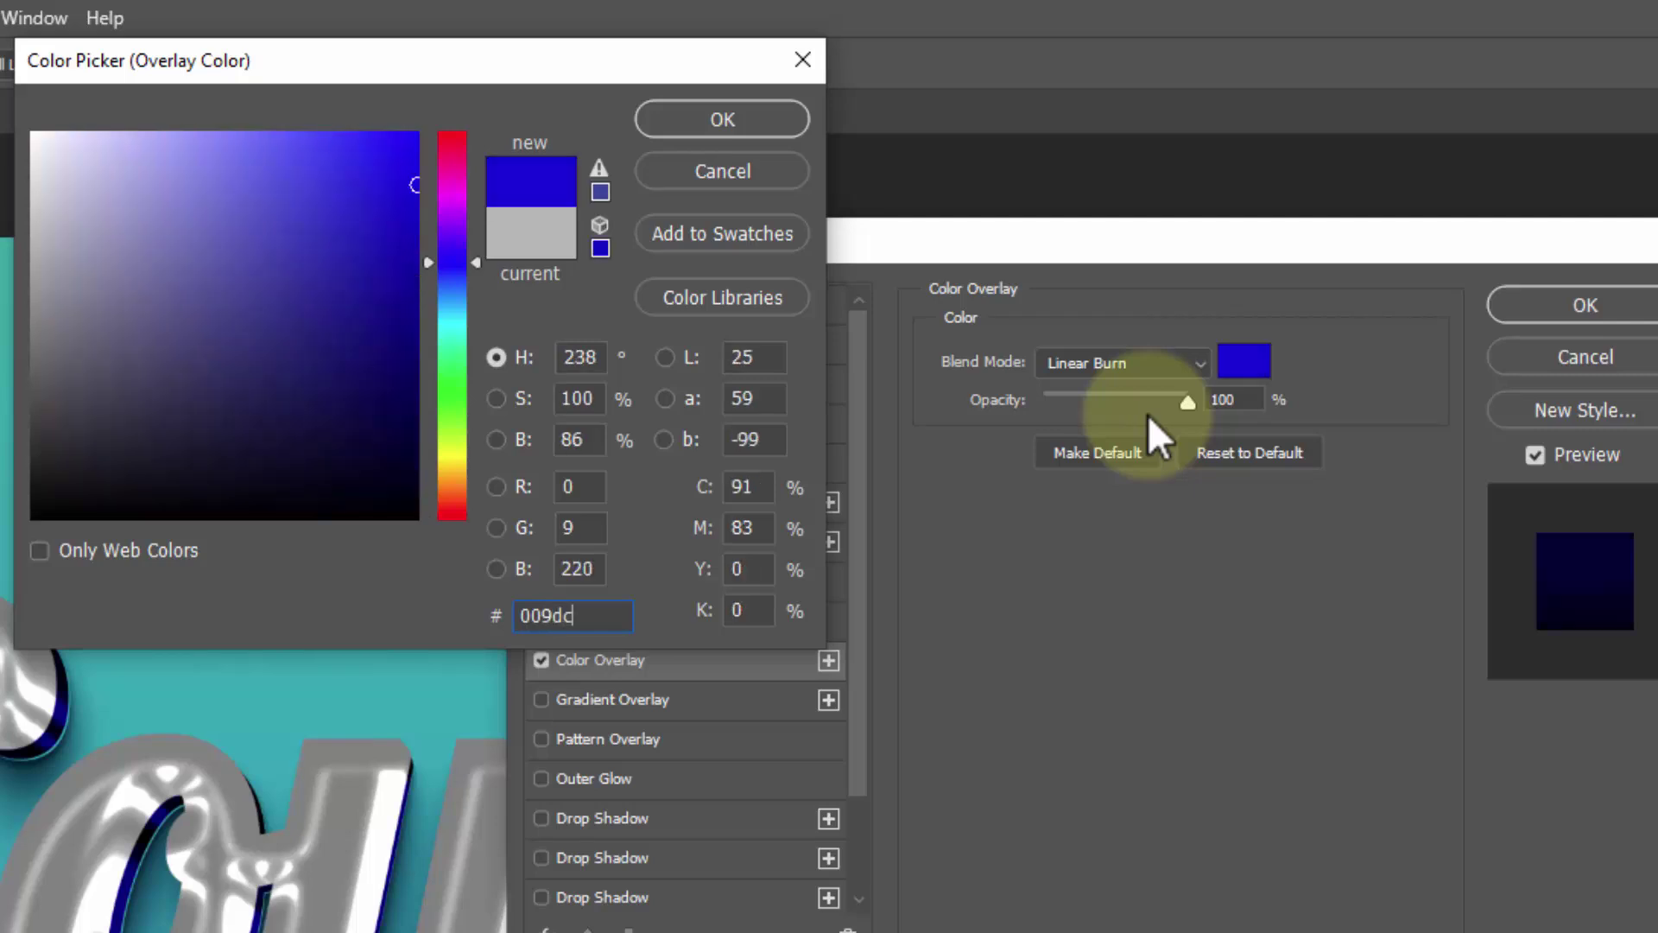
{"action": "type", "text": "6"}
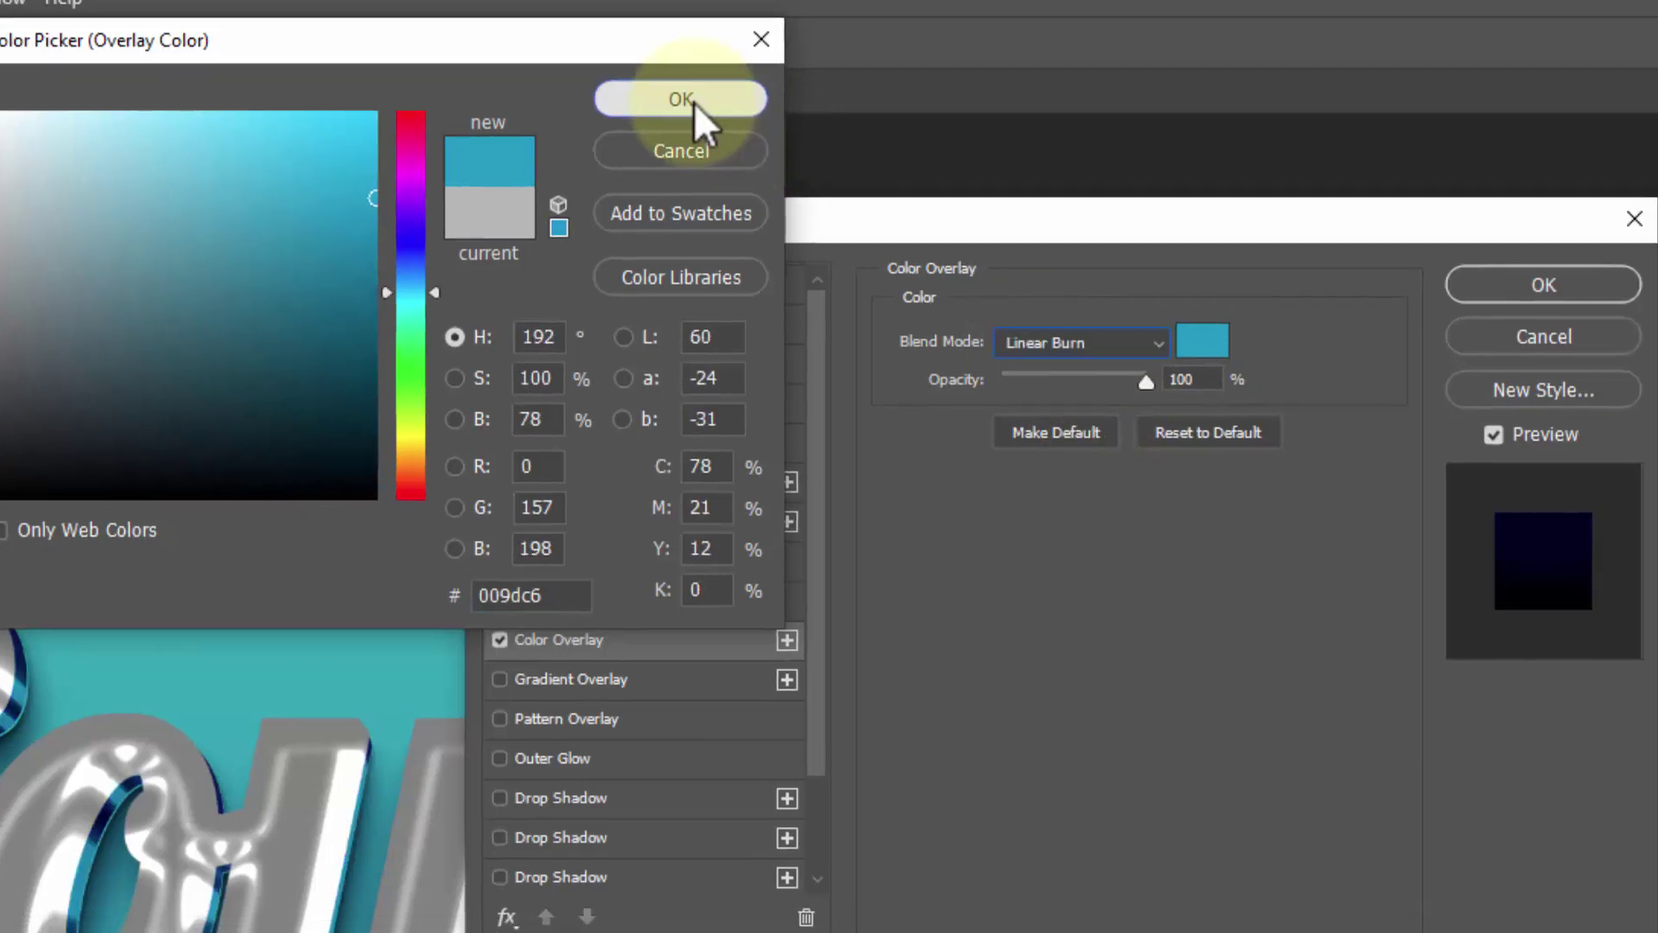
{"action": "left_click", "coordinate": [727, 121]}
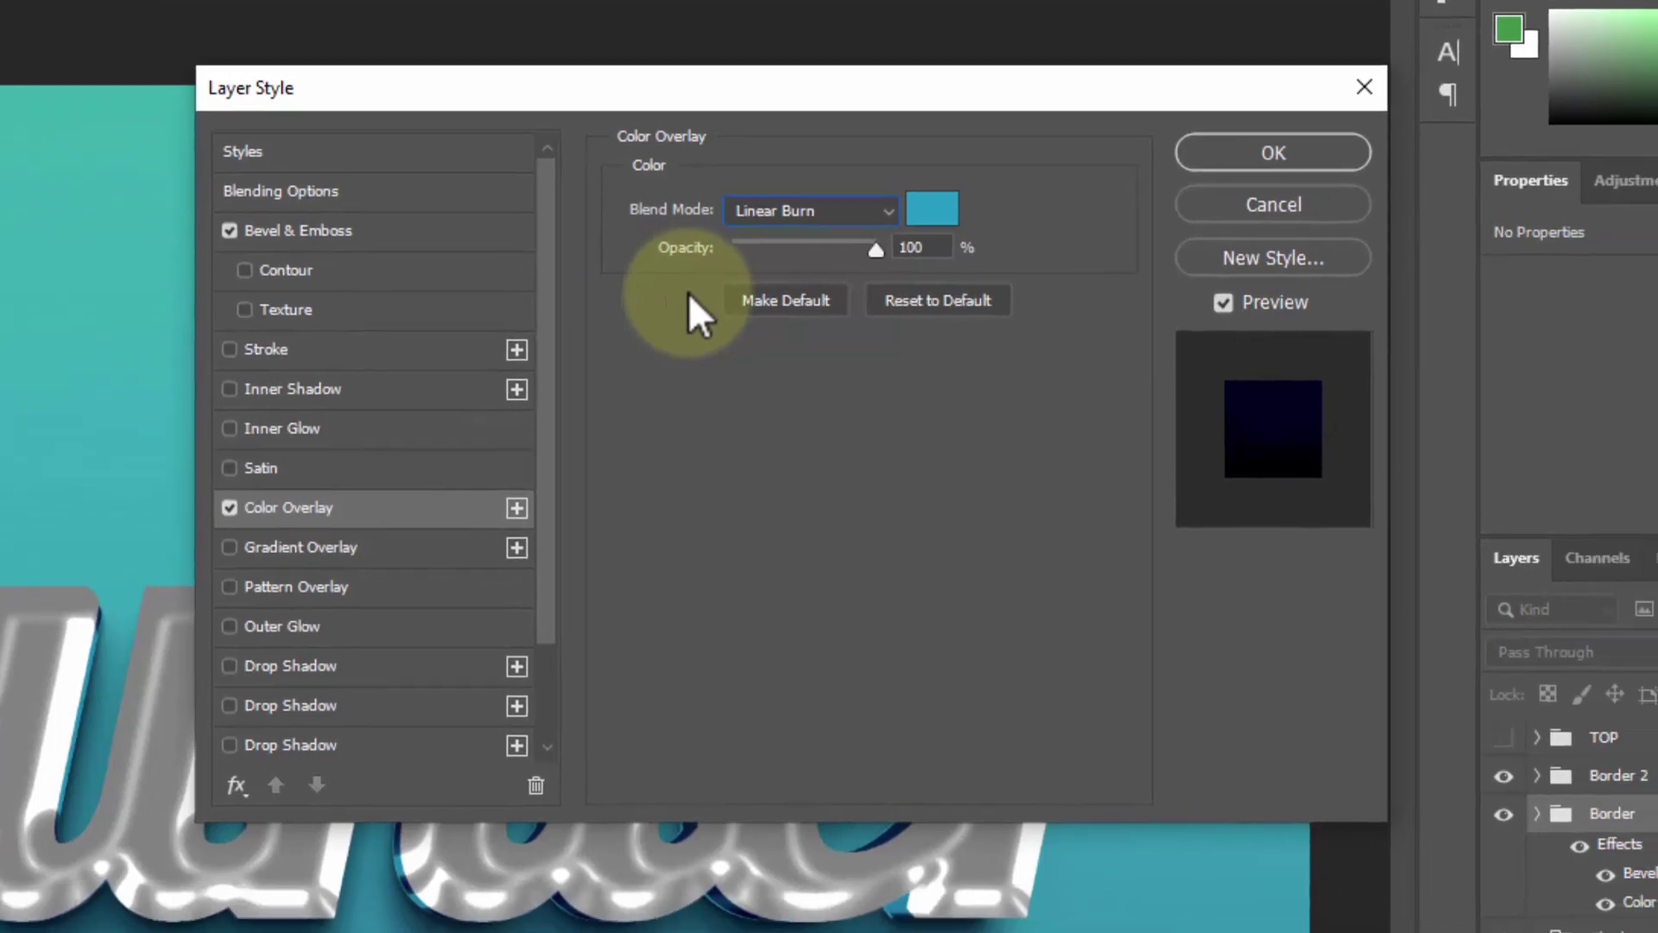
{"action": "left_click", "coordinate": [1244, 156]}
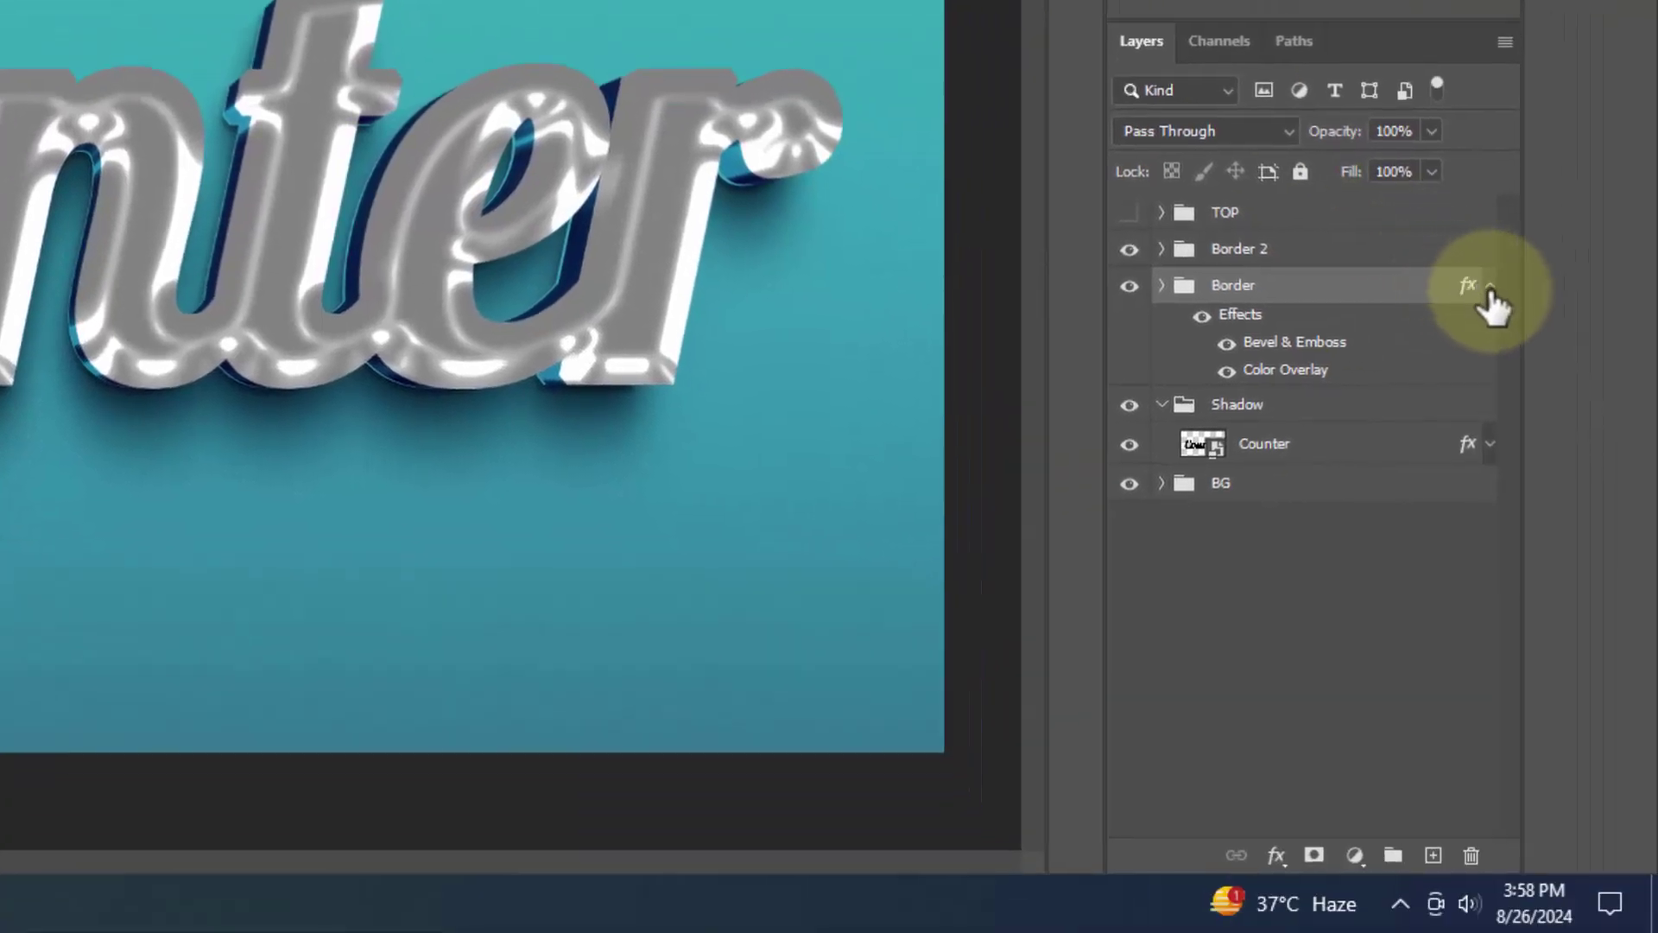
{"action": "left_click", "coordinate": [1485, 299]}
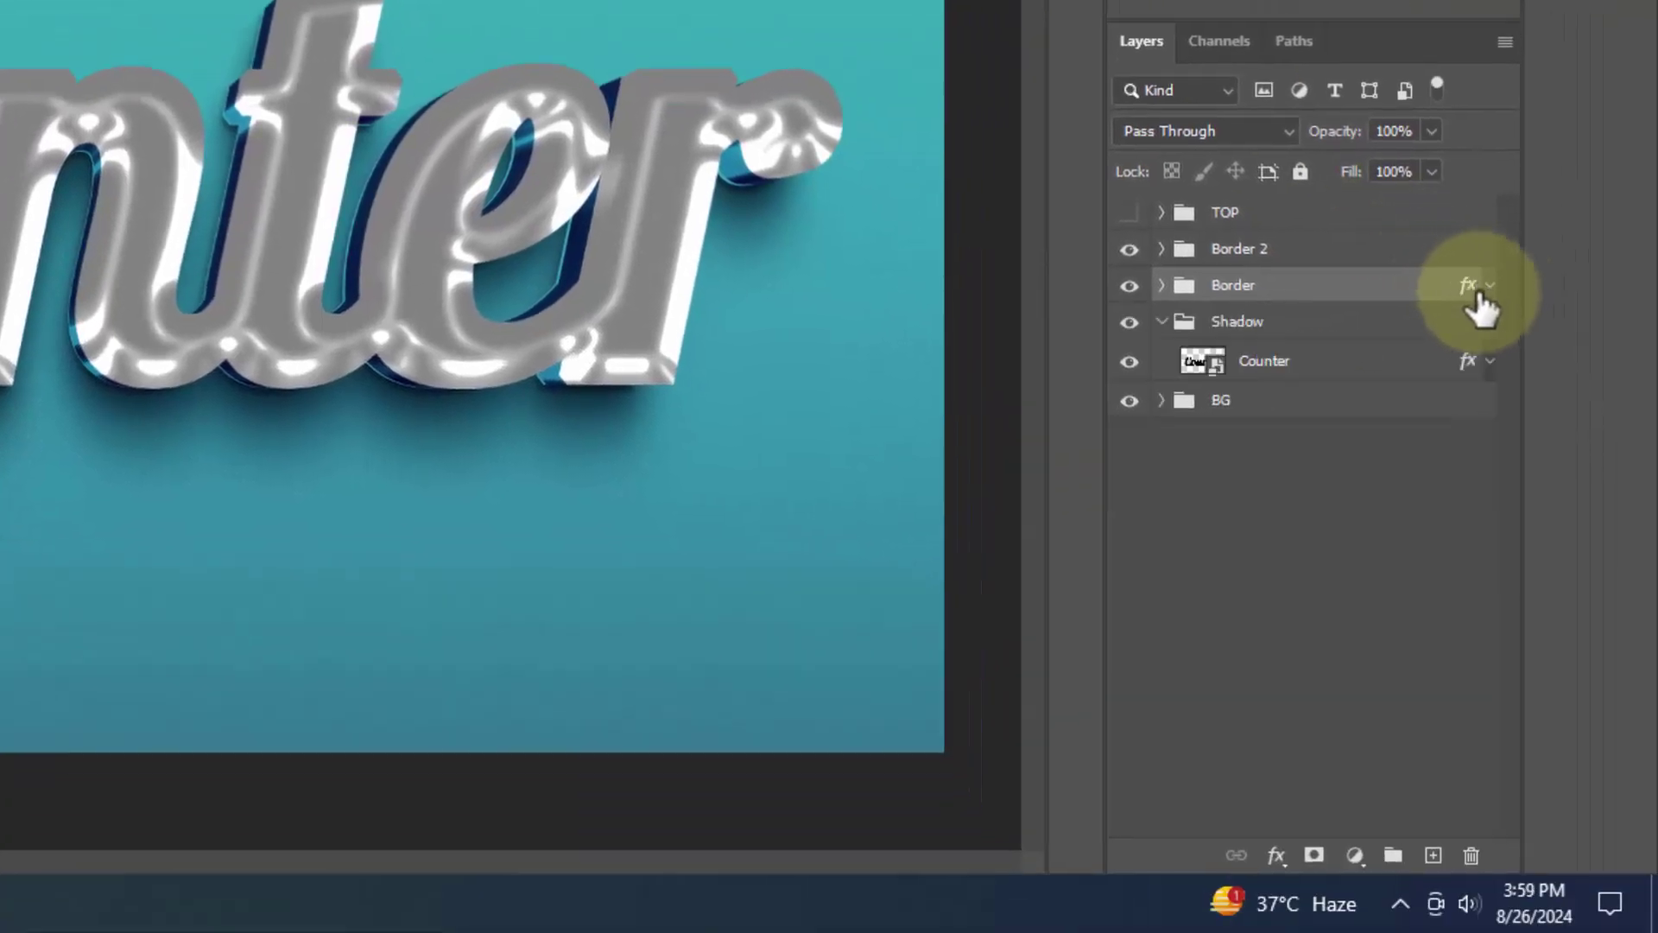
Step: Add an Inner Glow to the Border 2 group with Color Dodge blending and a size of 13 px
{"action": "left_click", "coordinate": [1327, 255]}
{"action": "left_click", "coordinate": [1275, 854]}
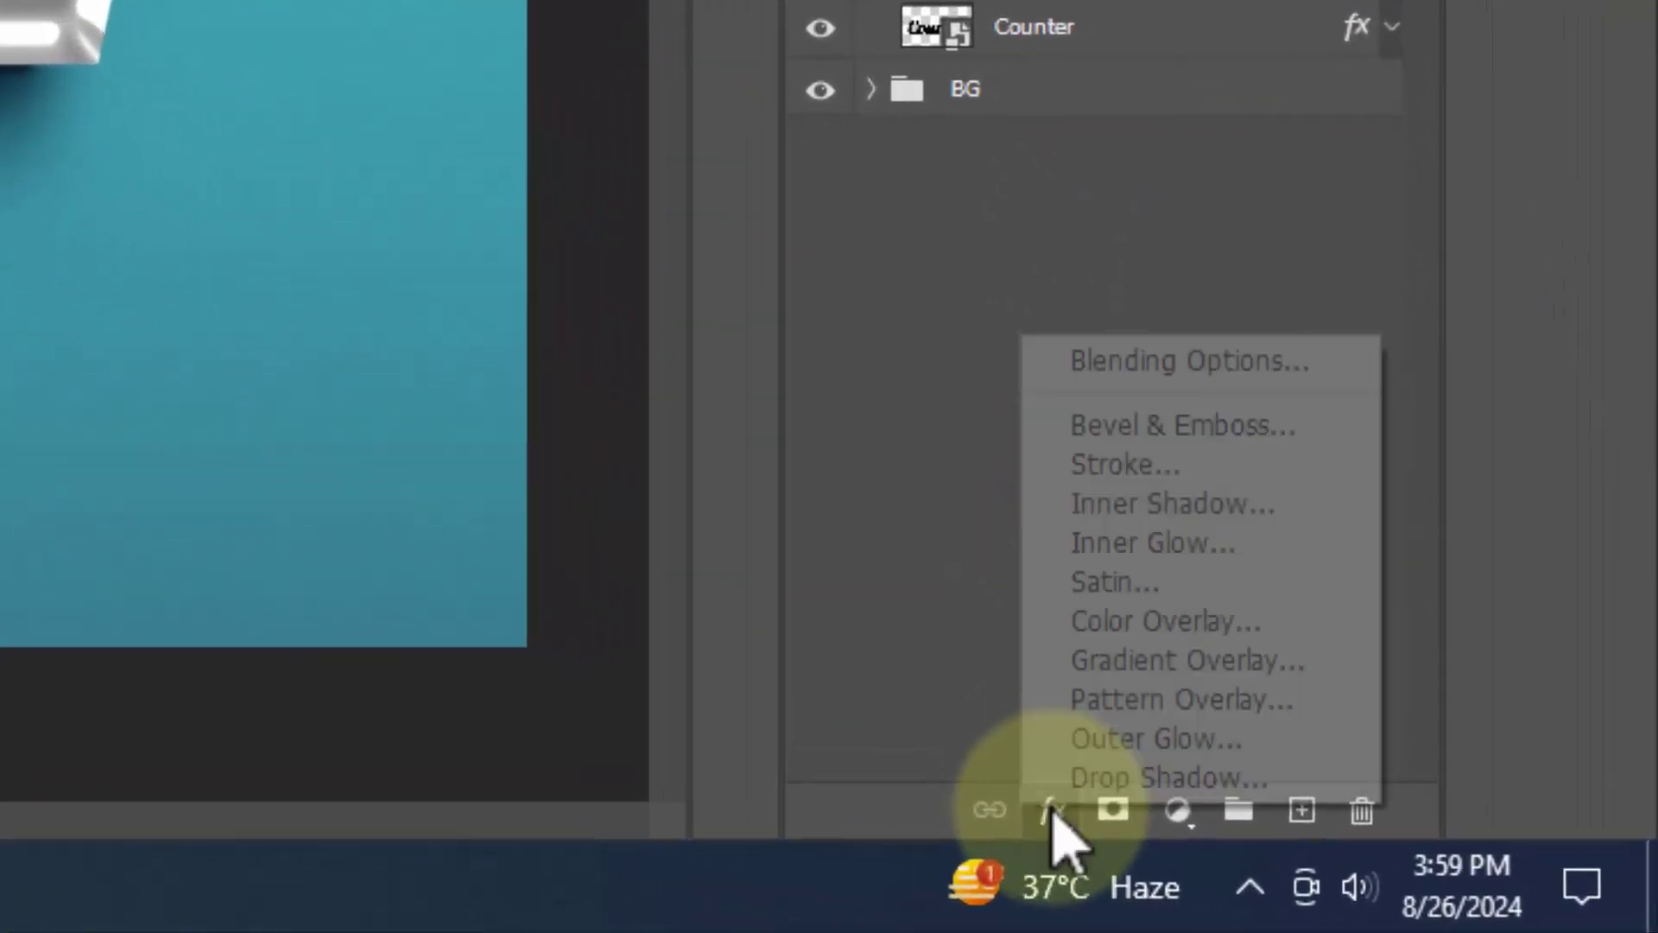
{"action": "left_click", "coordinate": [1098, 339]}
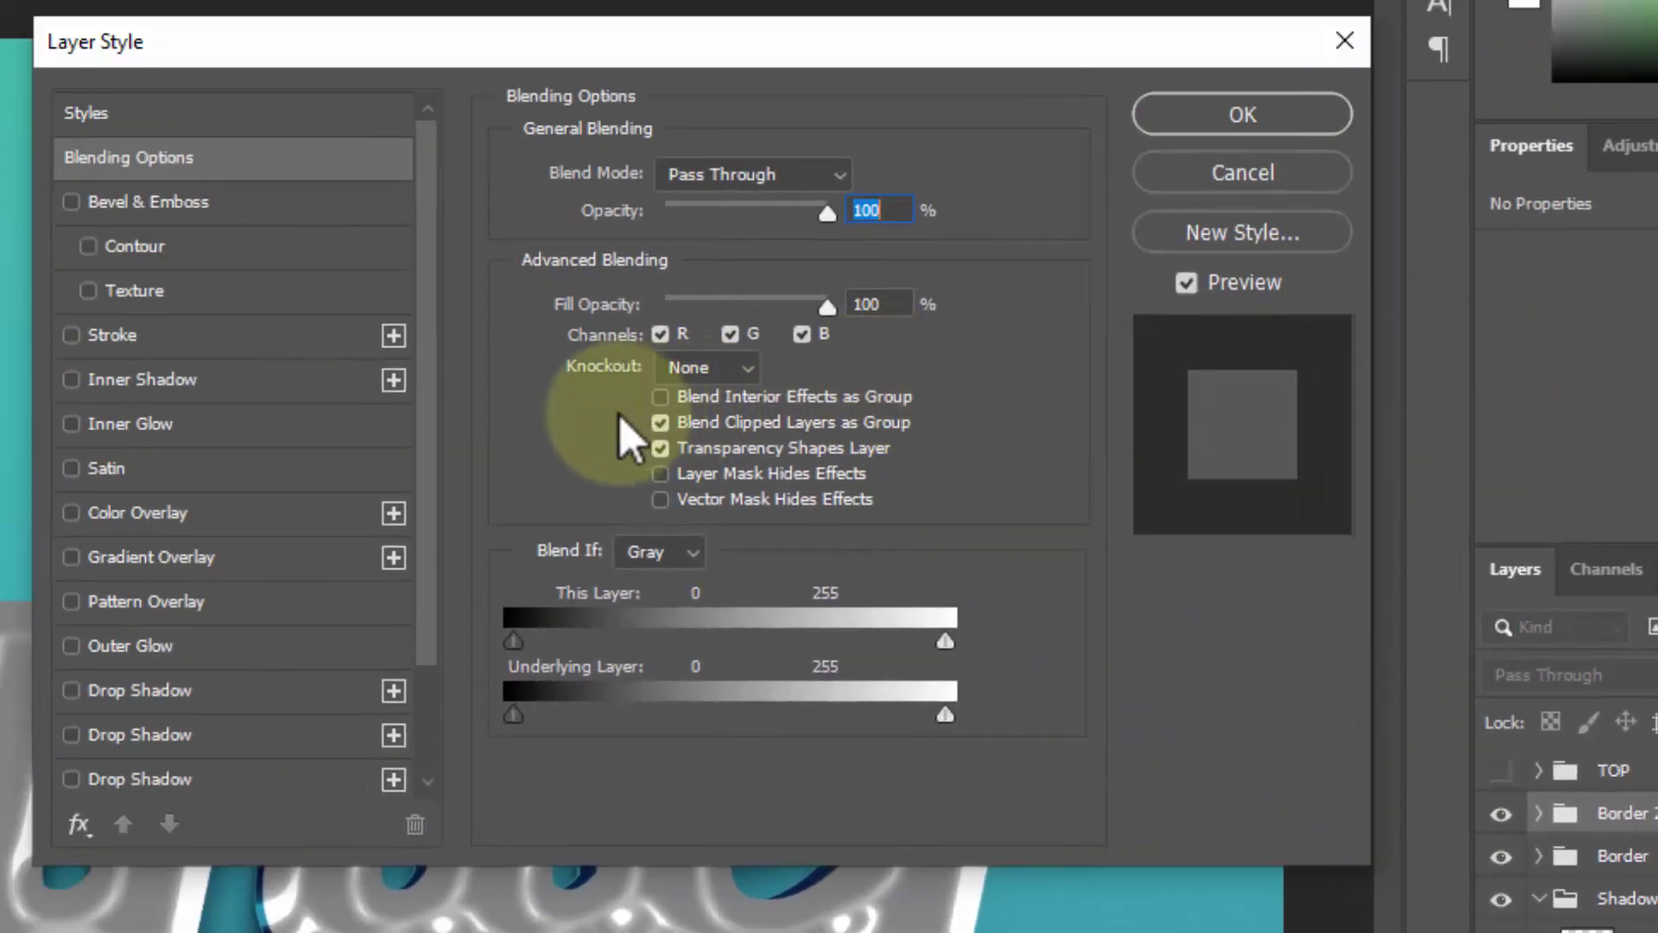
{"action": "left_click", "coordinate": [178, 422]}
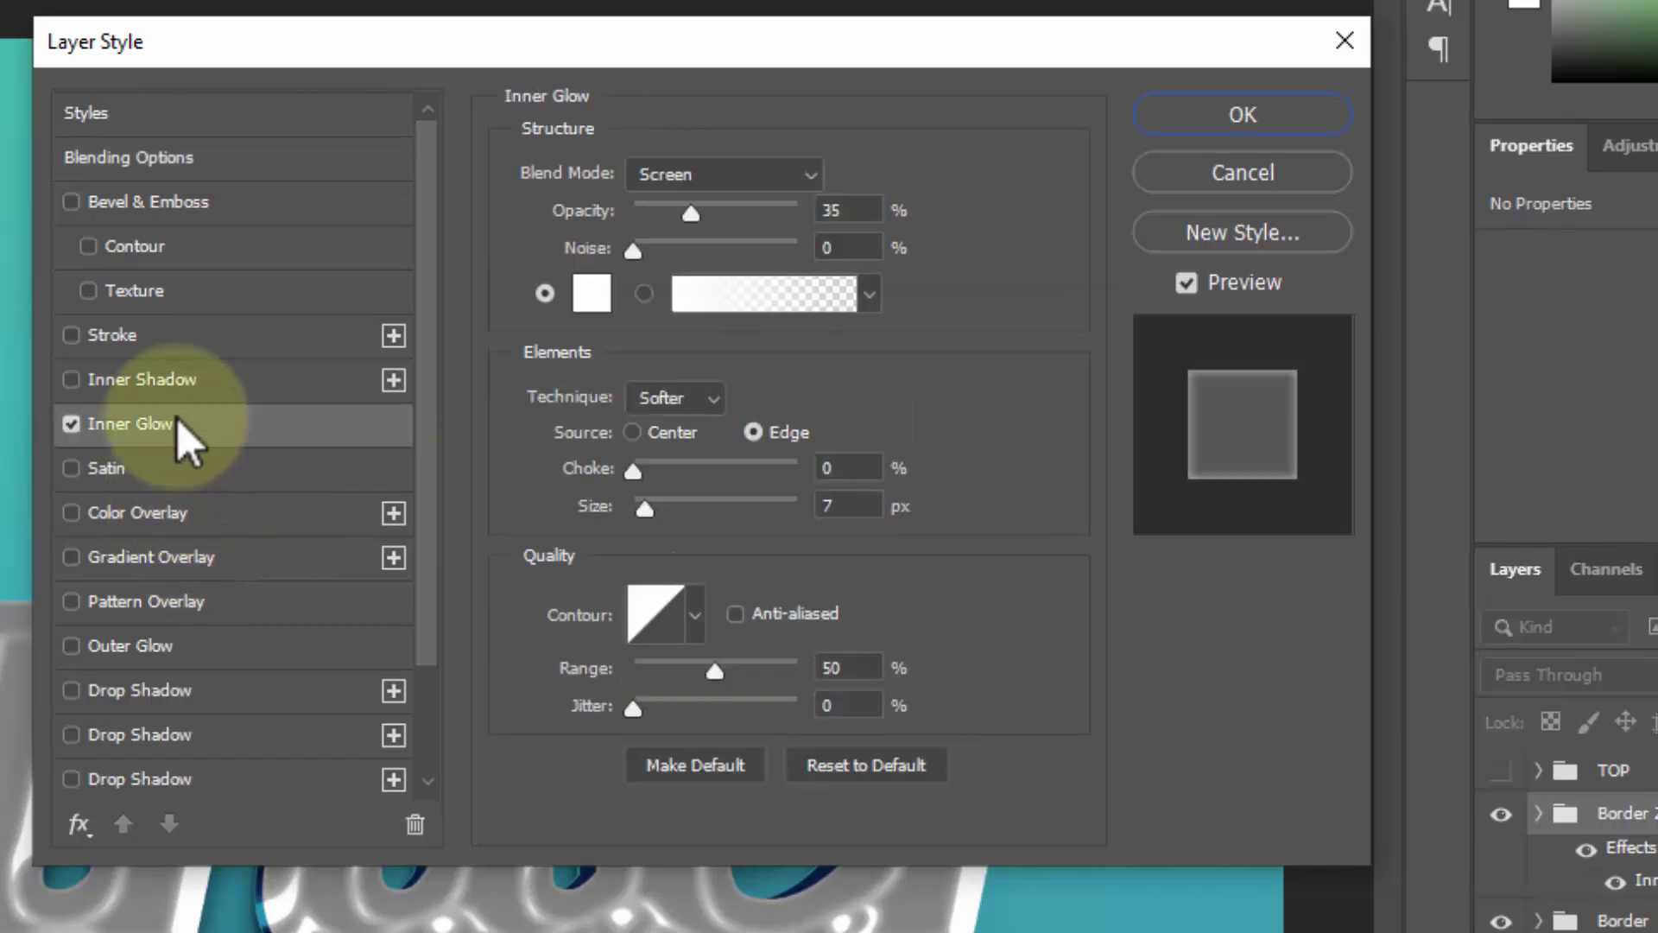
{"action": "left_click", "coordinate": [738, 175]}
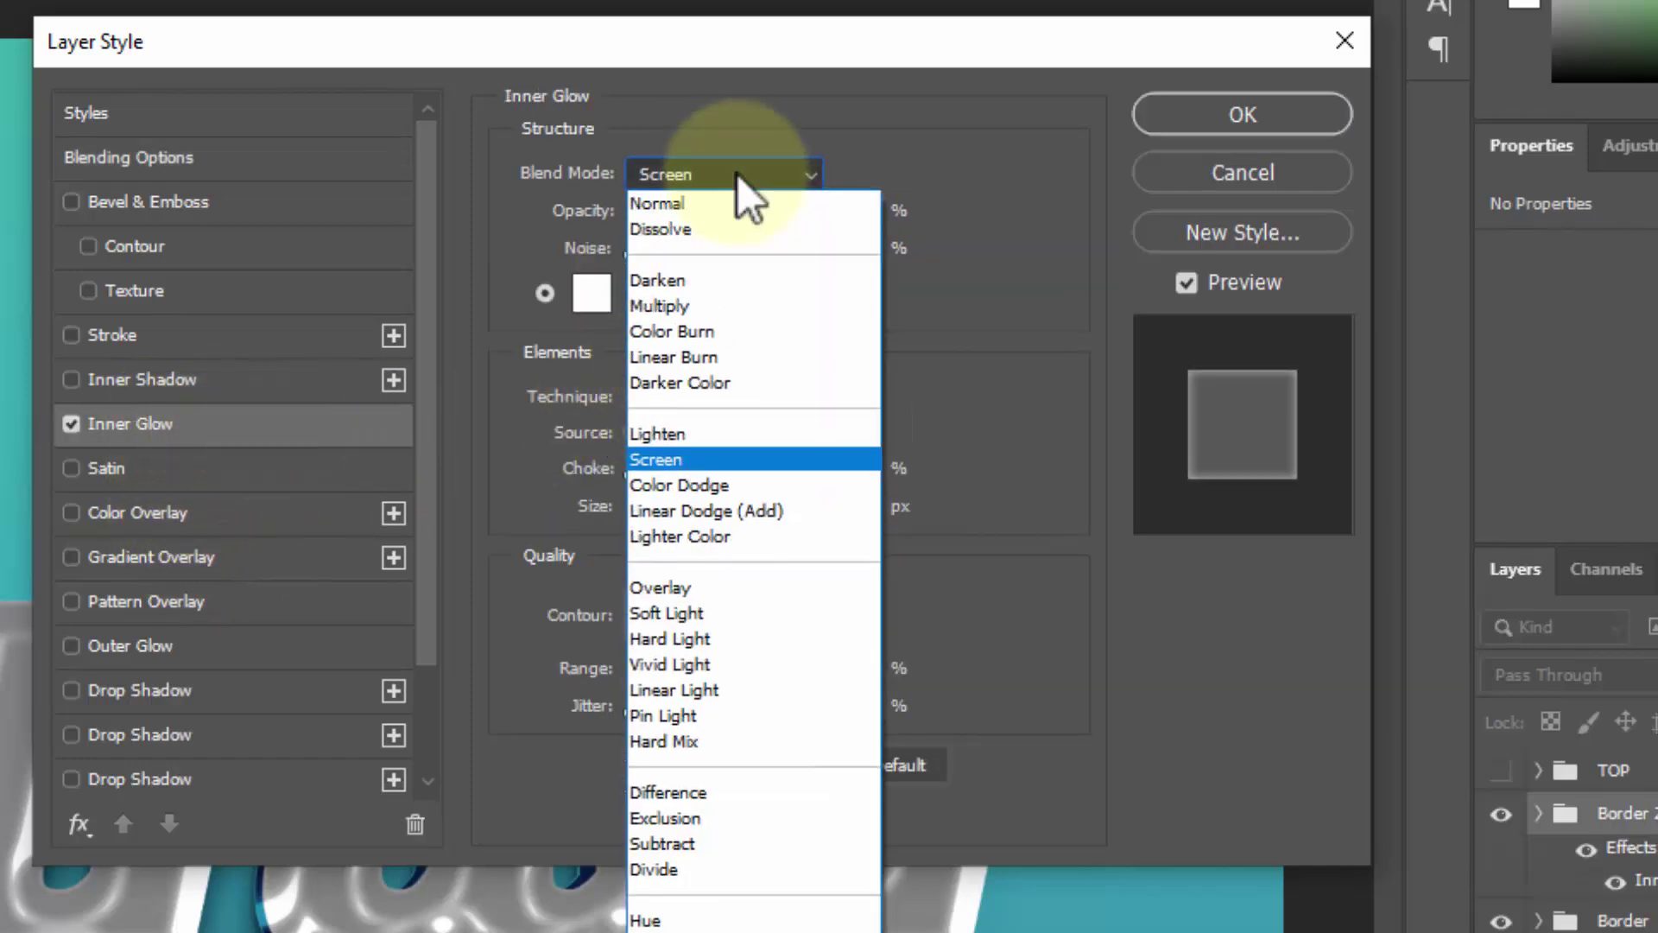
{"action": "left_click", "coordinate": [726, 486]}
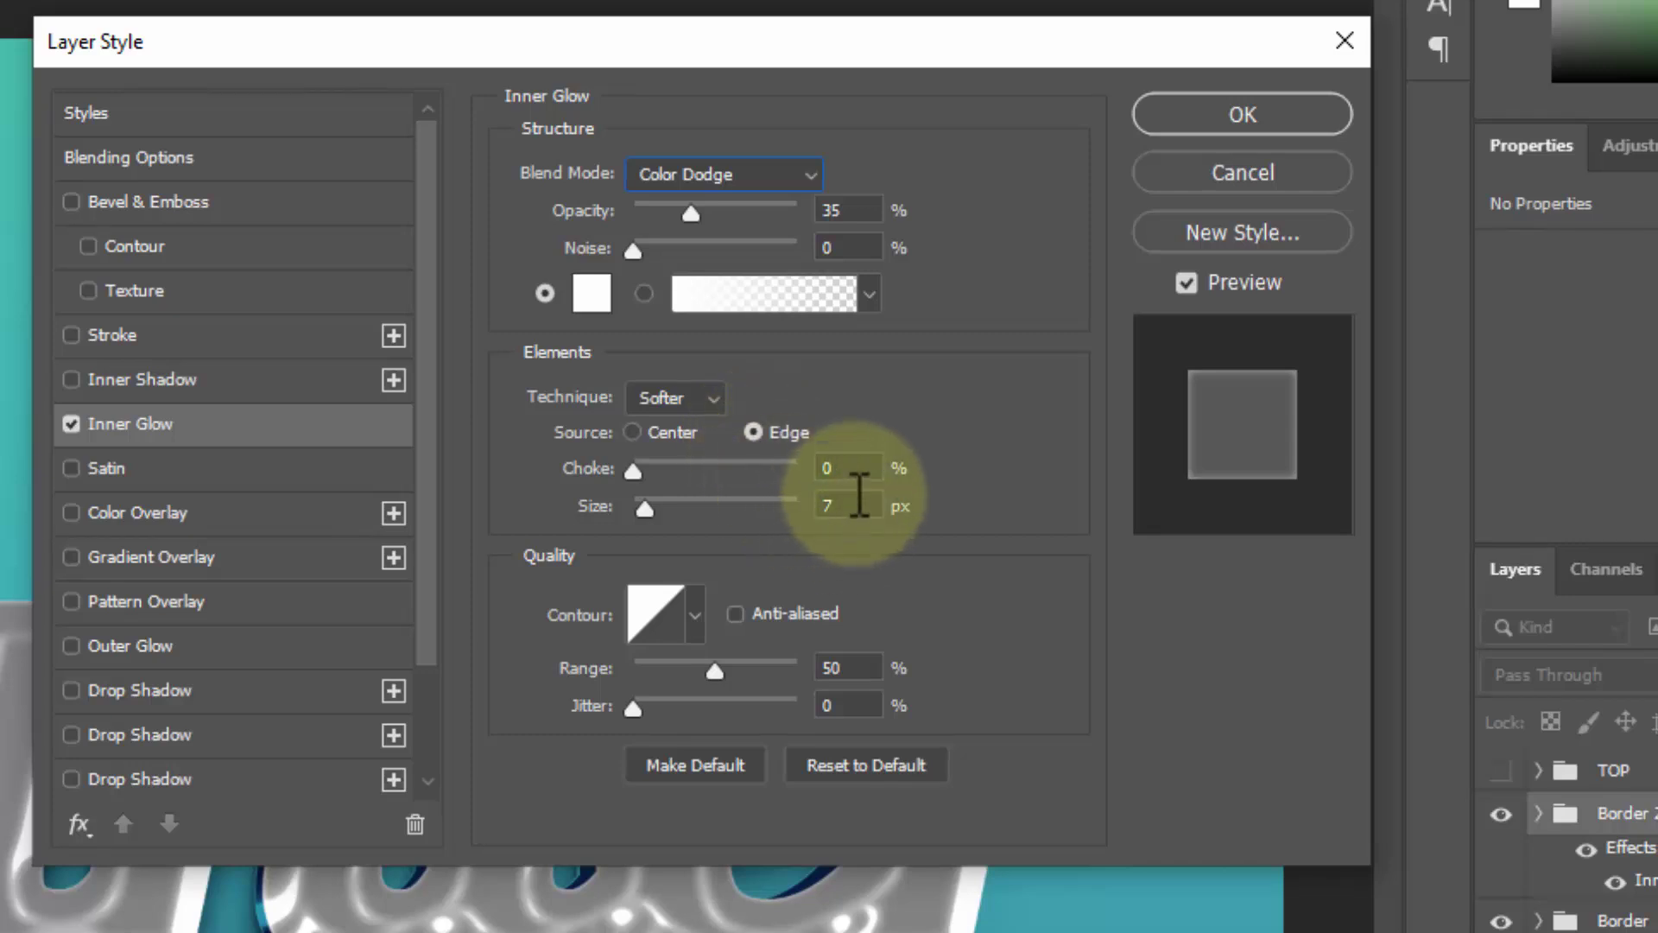
{"action": "left_click", "coordinate": [816, 506]}
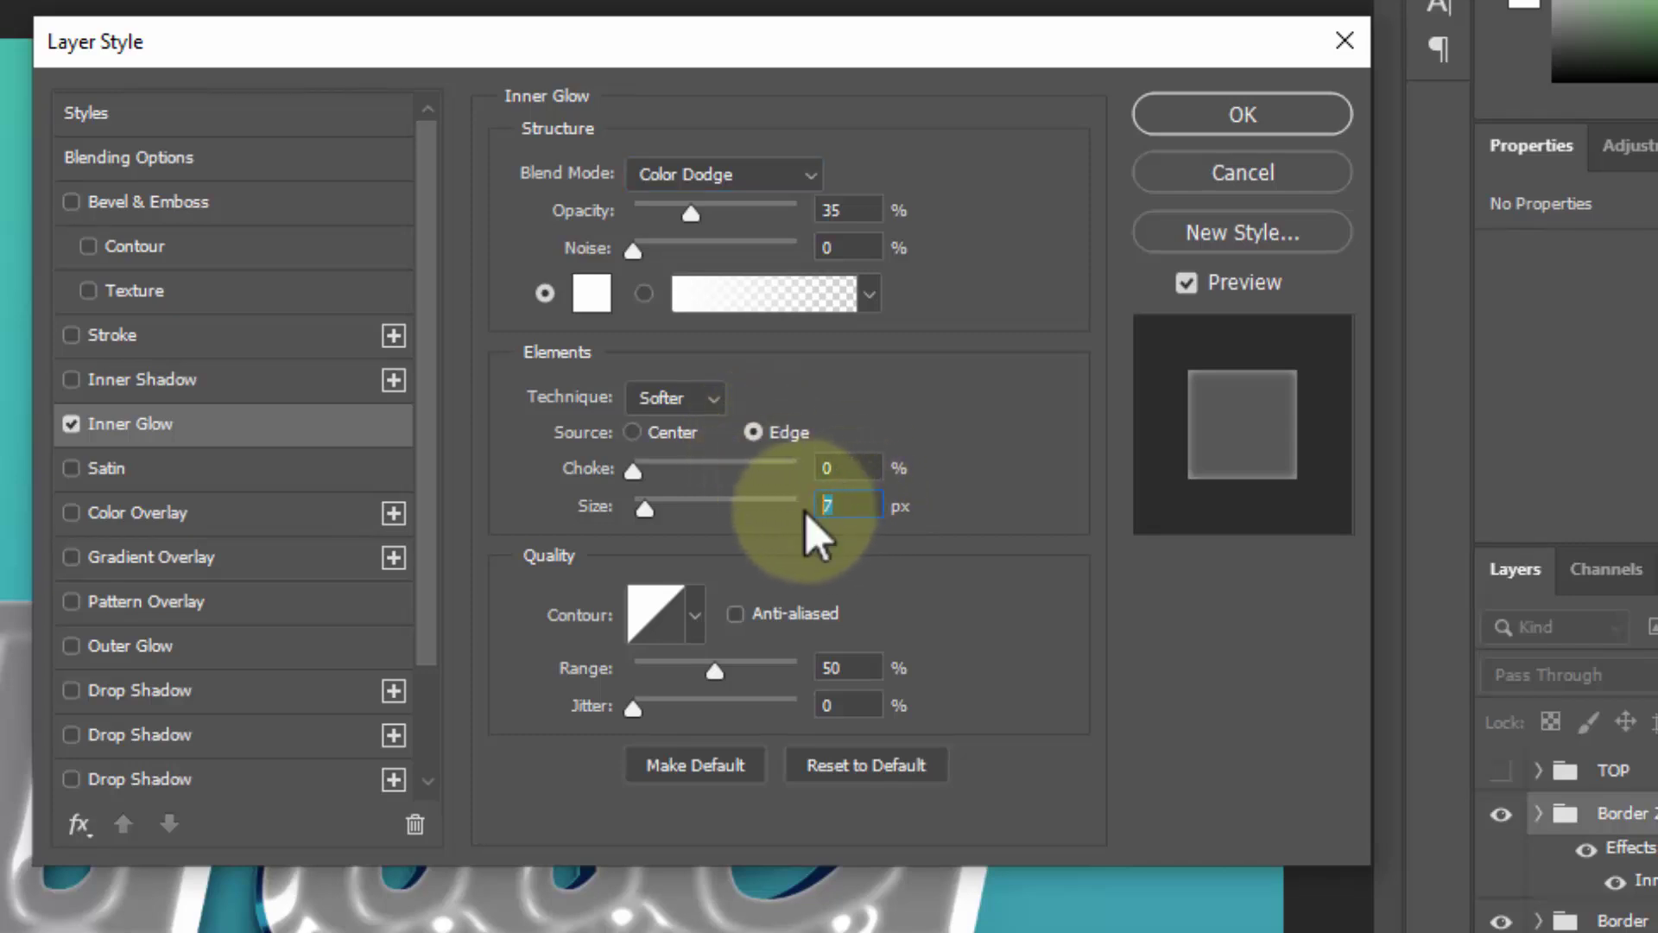
{"action": "type", "text": "13"}
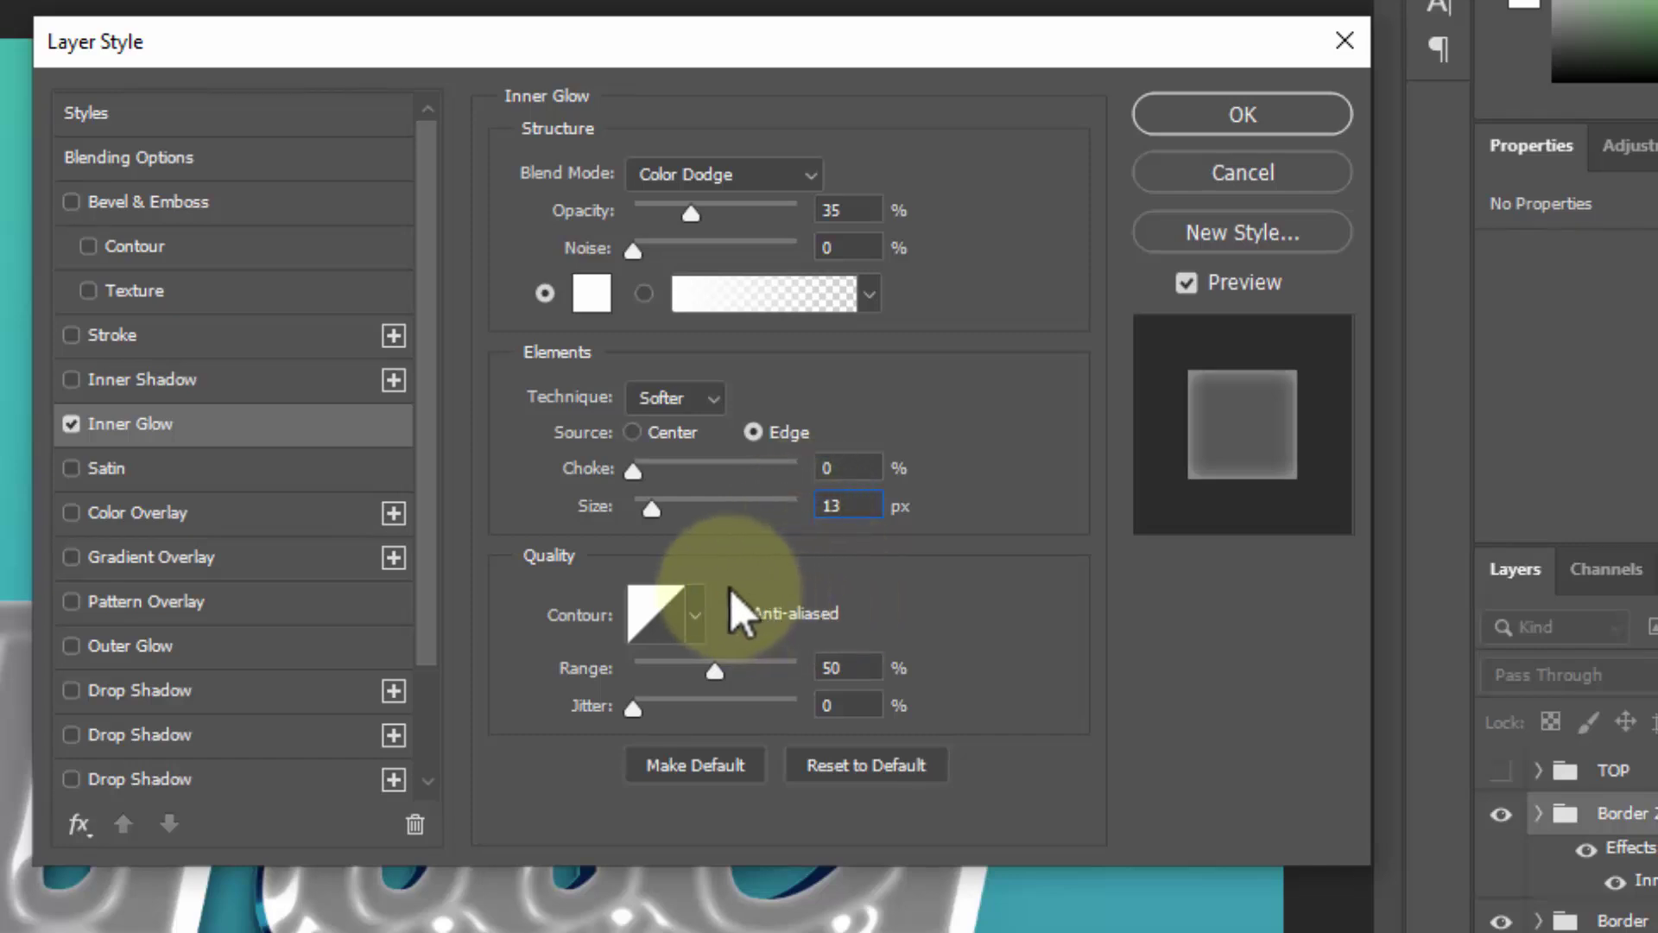
Step: Add a Linear Burn color overlay in 00b2e1 to the Border 2 group, apply the layer style and collapse its effects list
{"action": "left_click", "coordinate": [214, 513]}
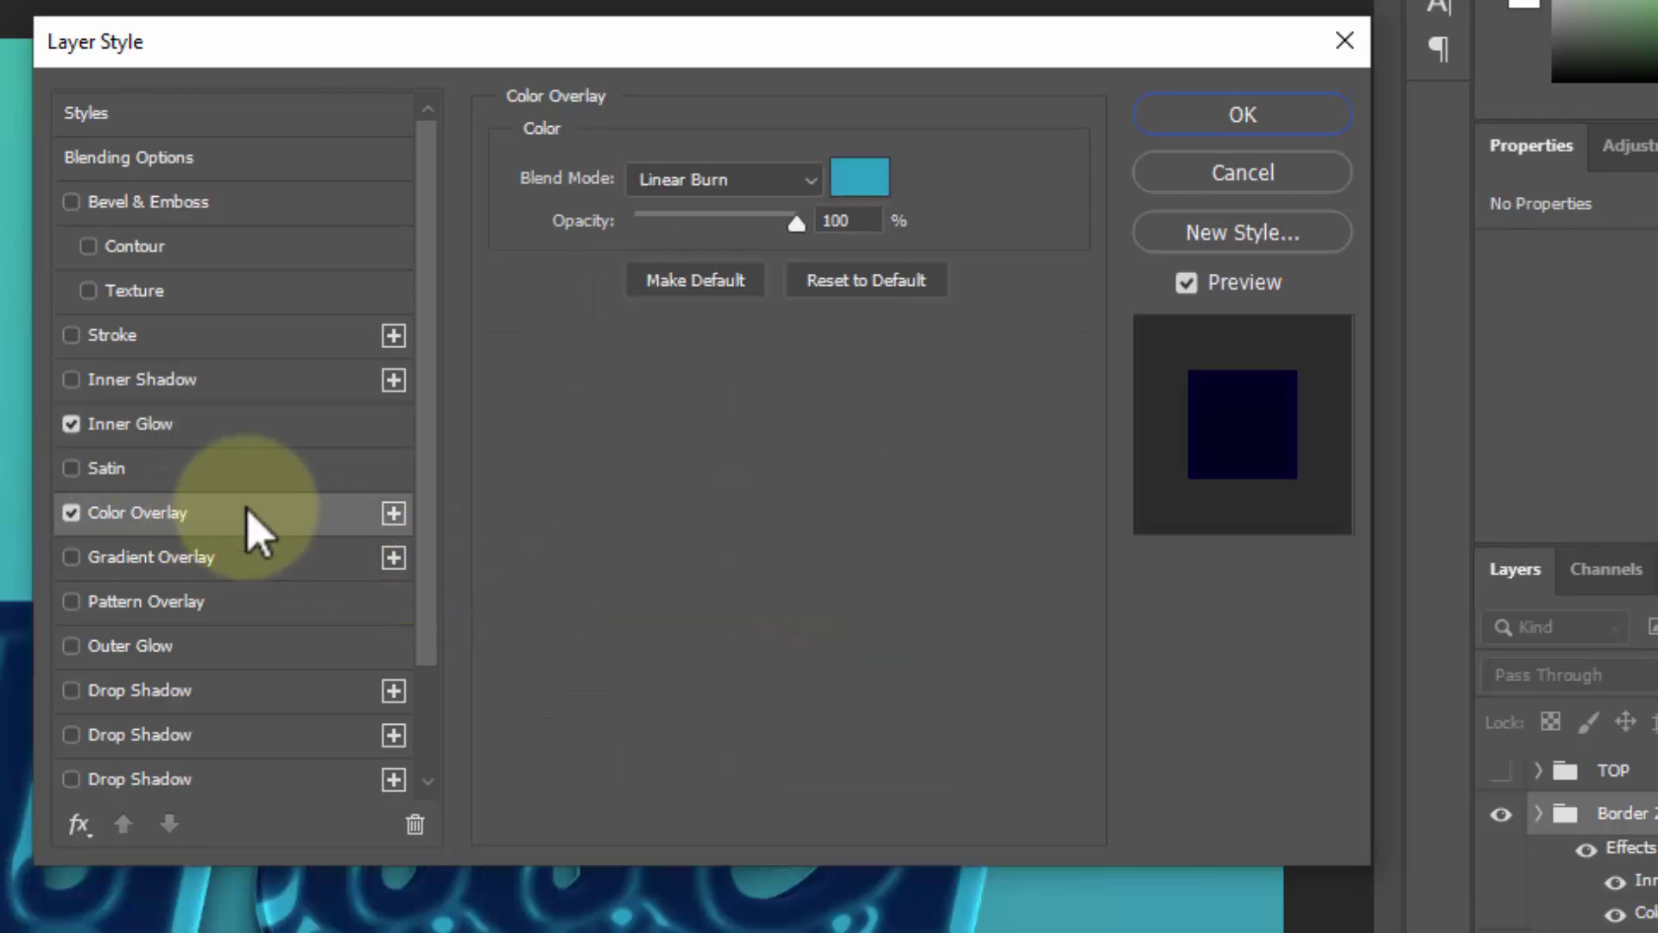
{"action": "left_click", "coordinate": [857, 183]}
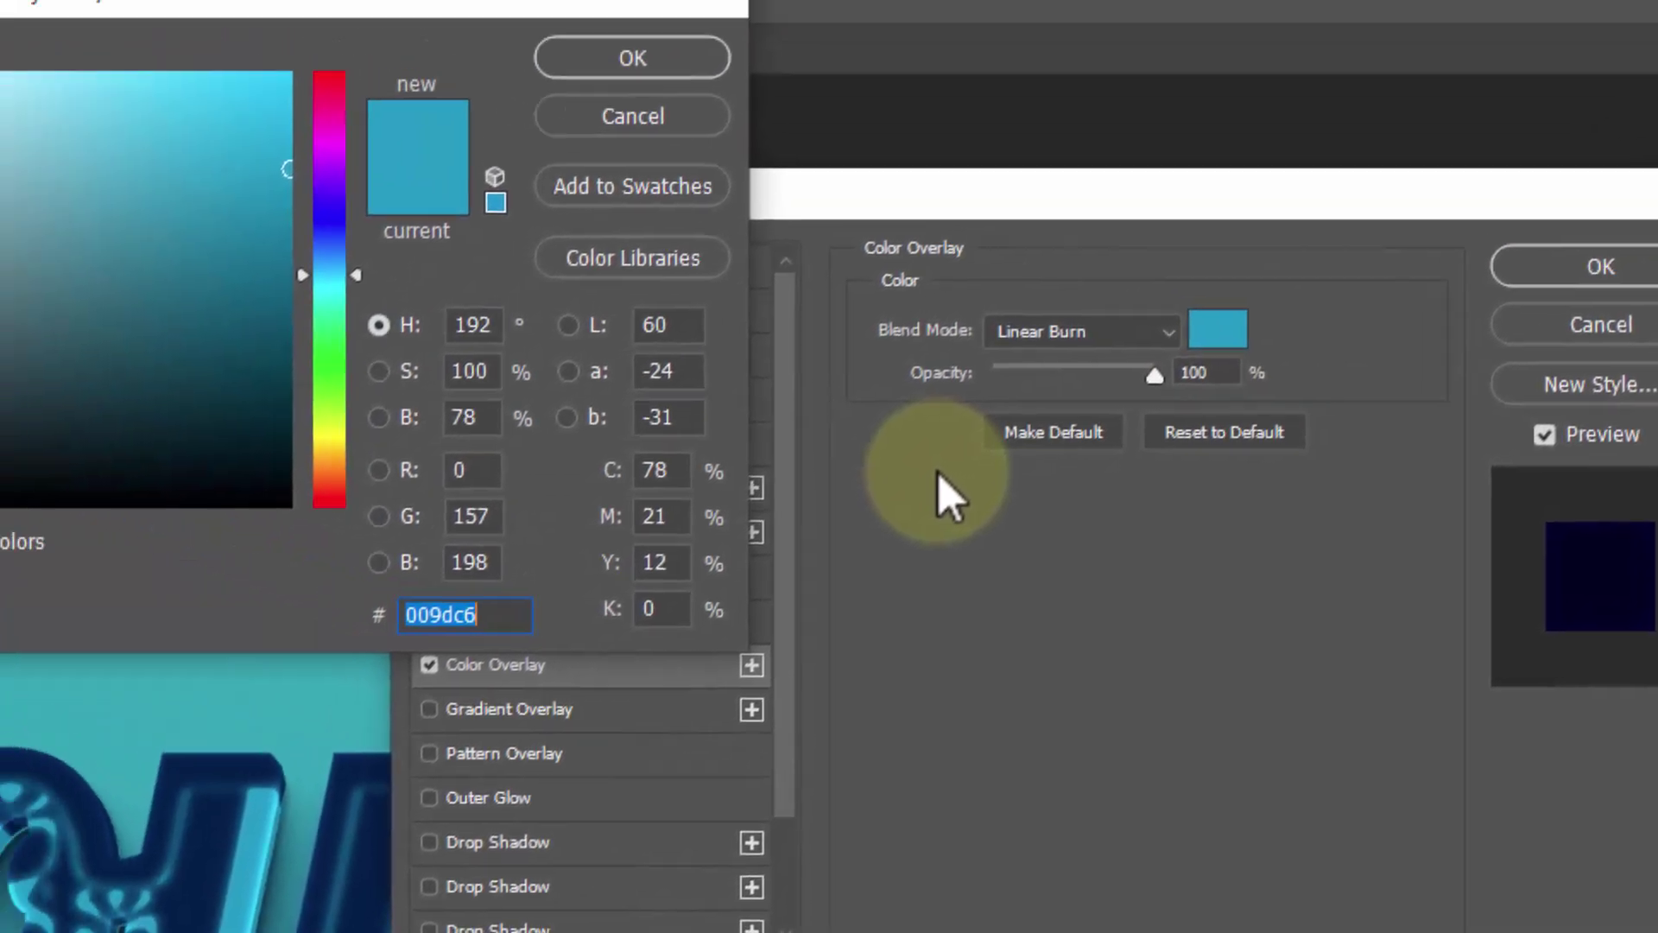
{"action": "type", "text": "00b2"}
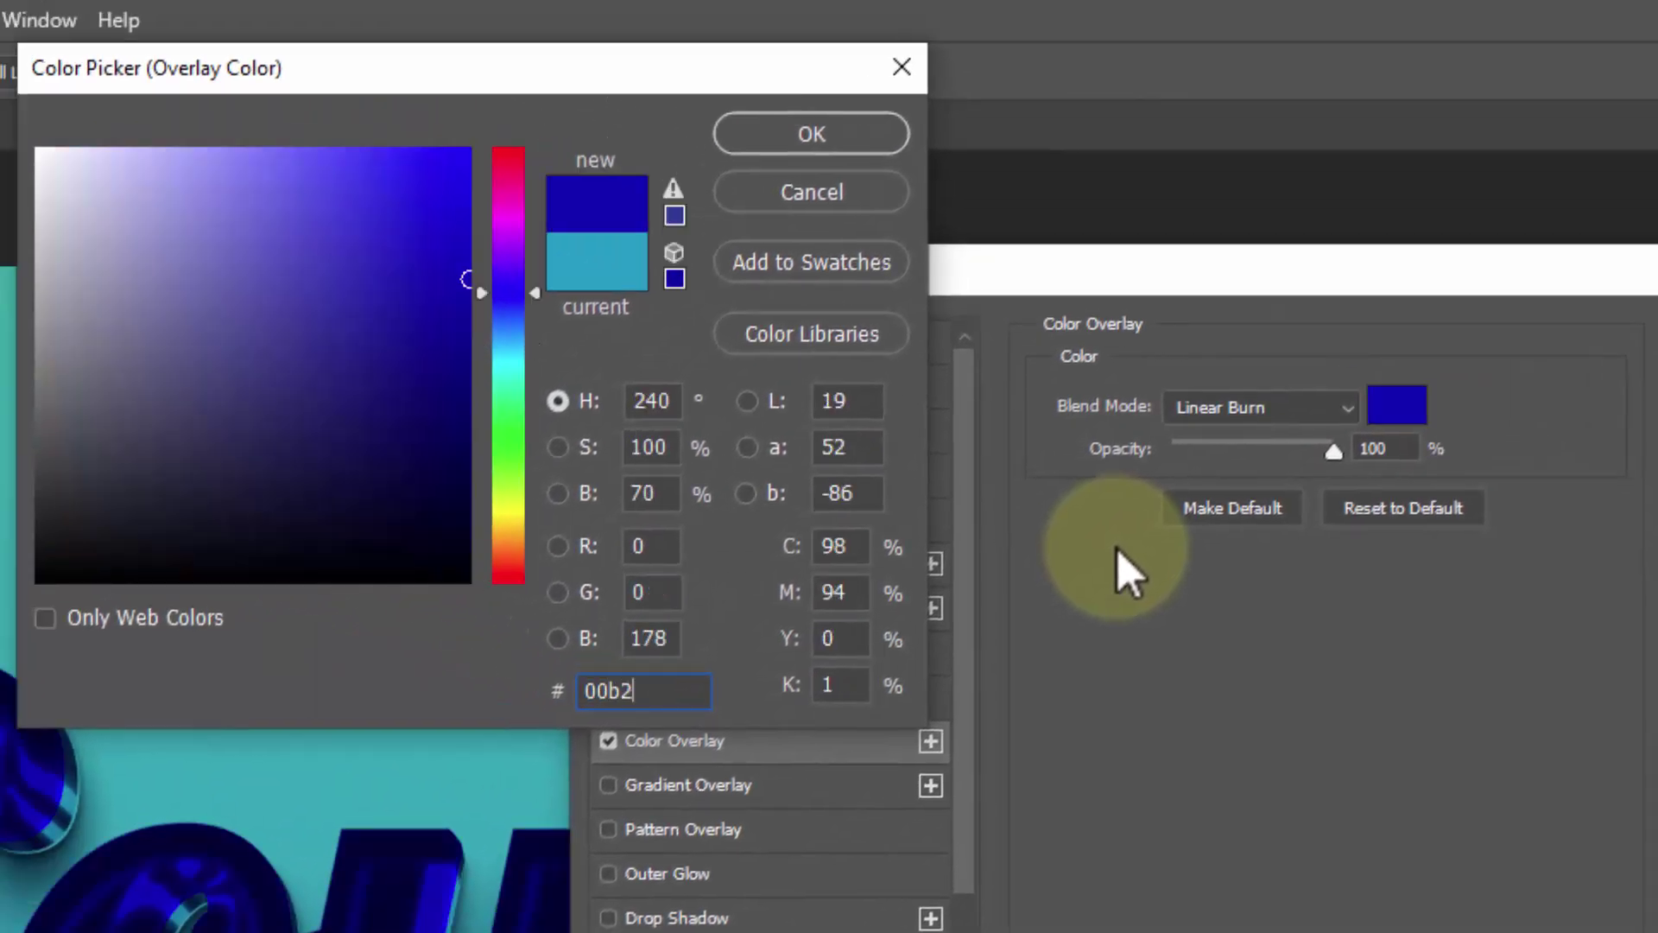
{"action": "type", "text": "e1"}
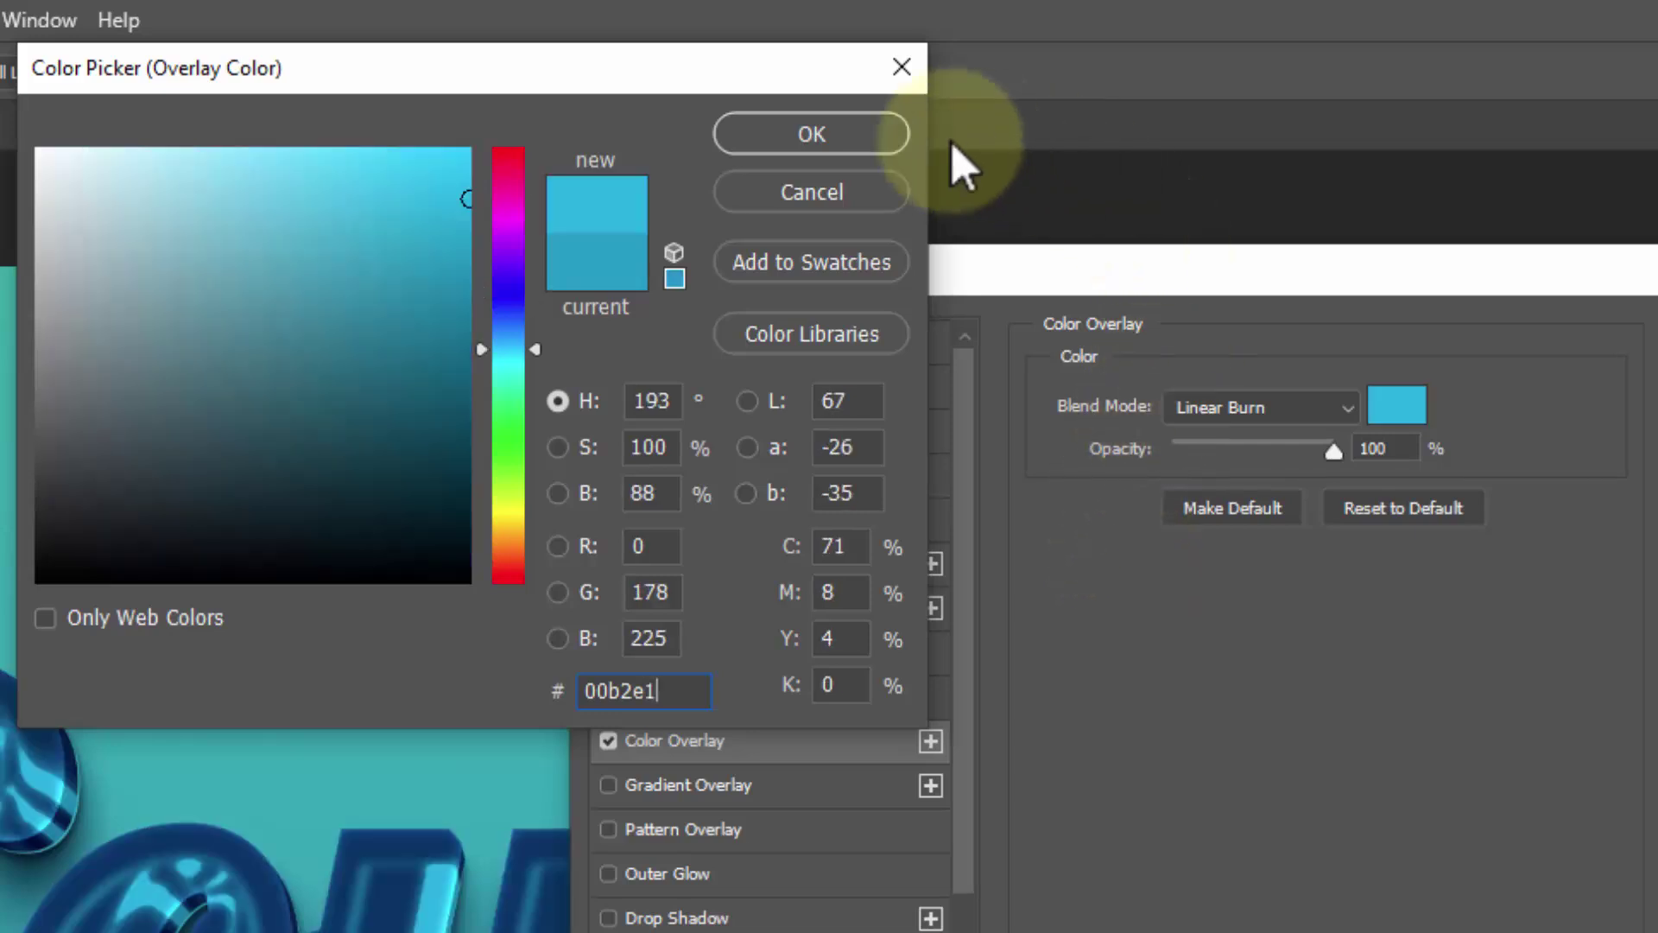
{"action": "left_click", "coordinate": [853, 129]}
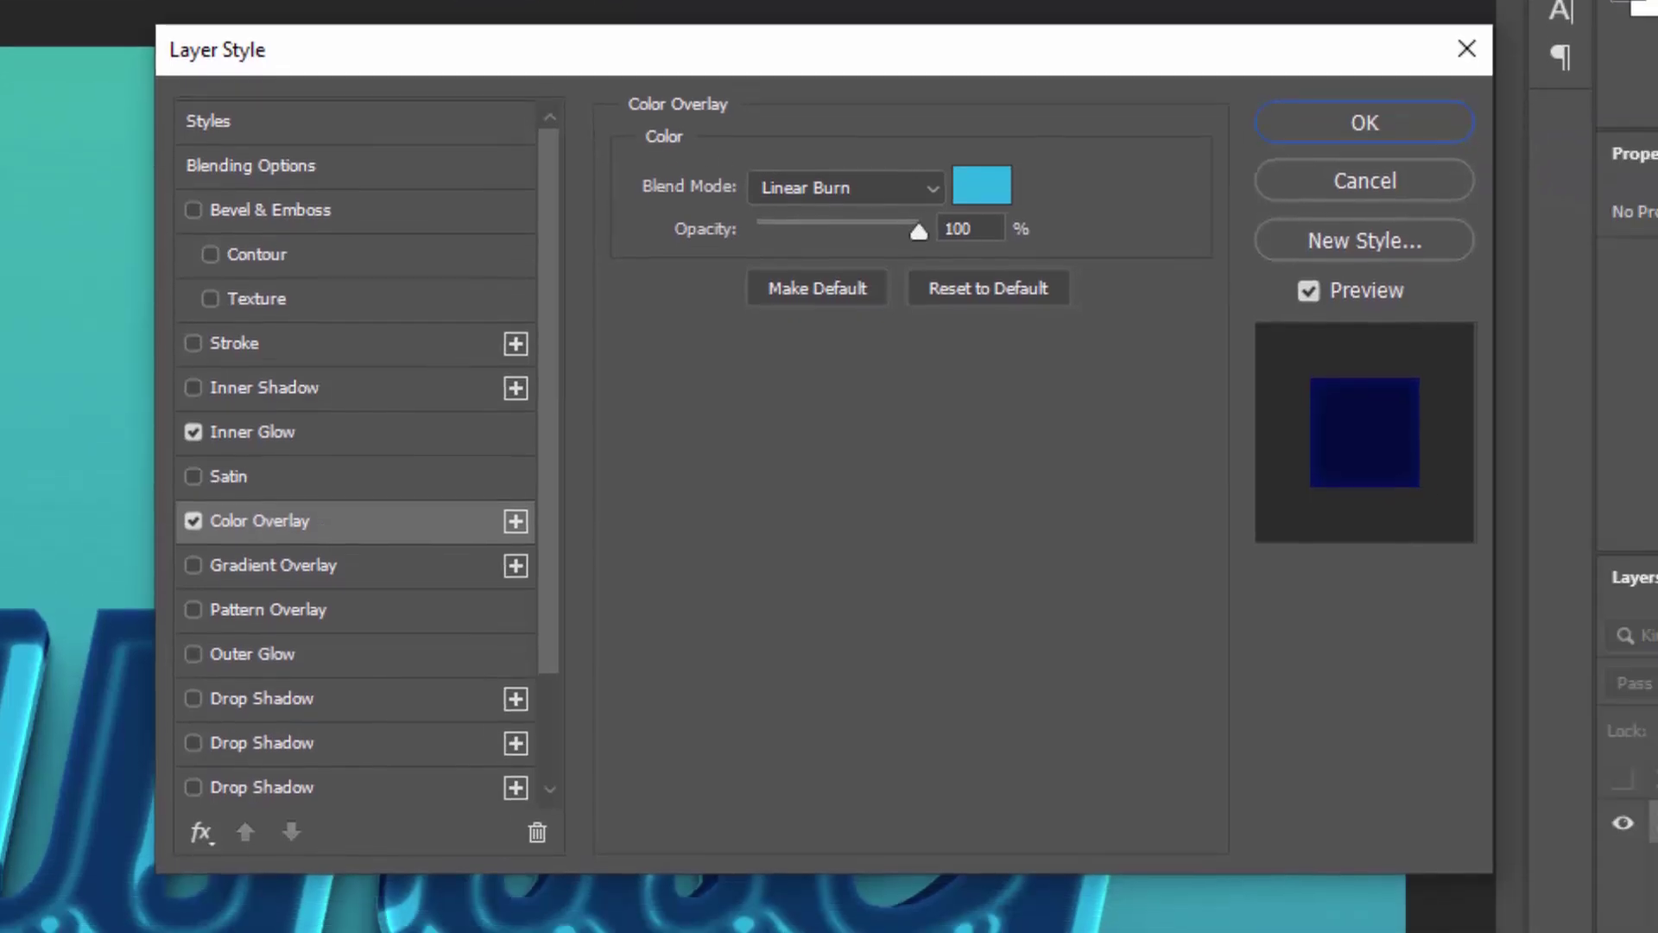
{"action": "left_click", "coordinate": [1363, 125]}
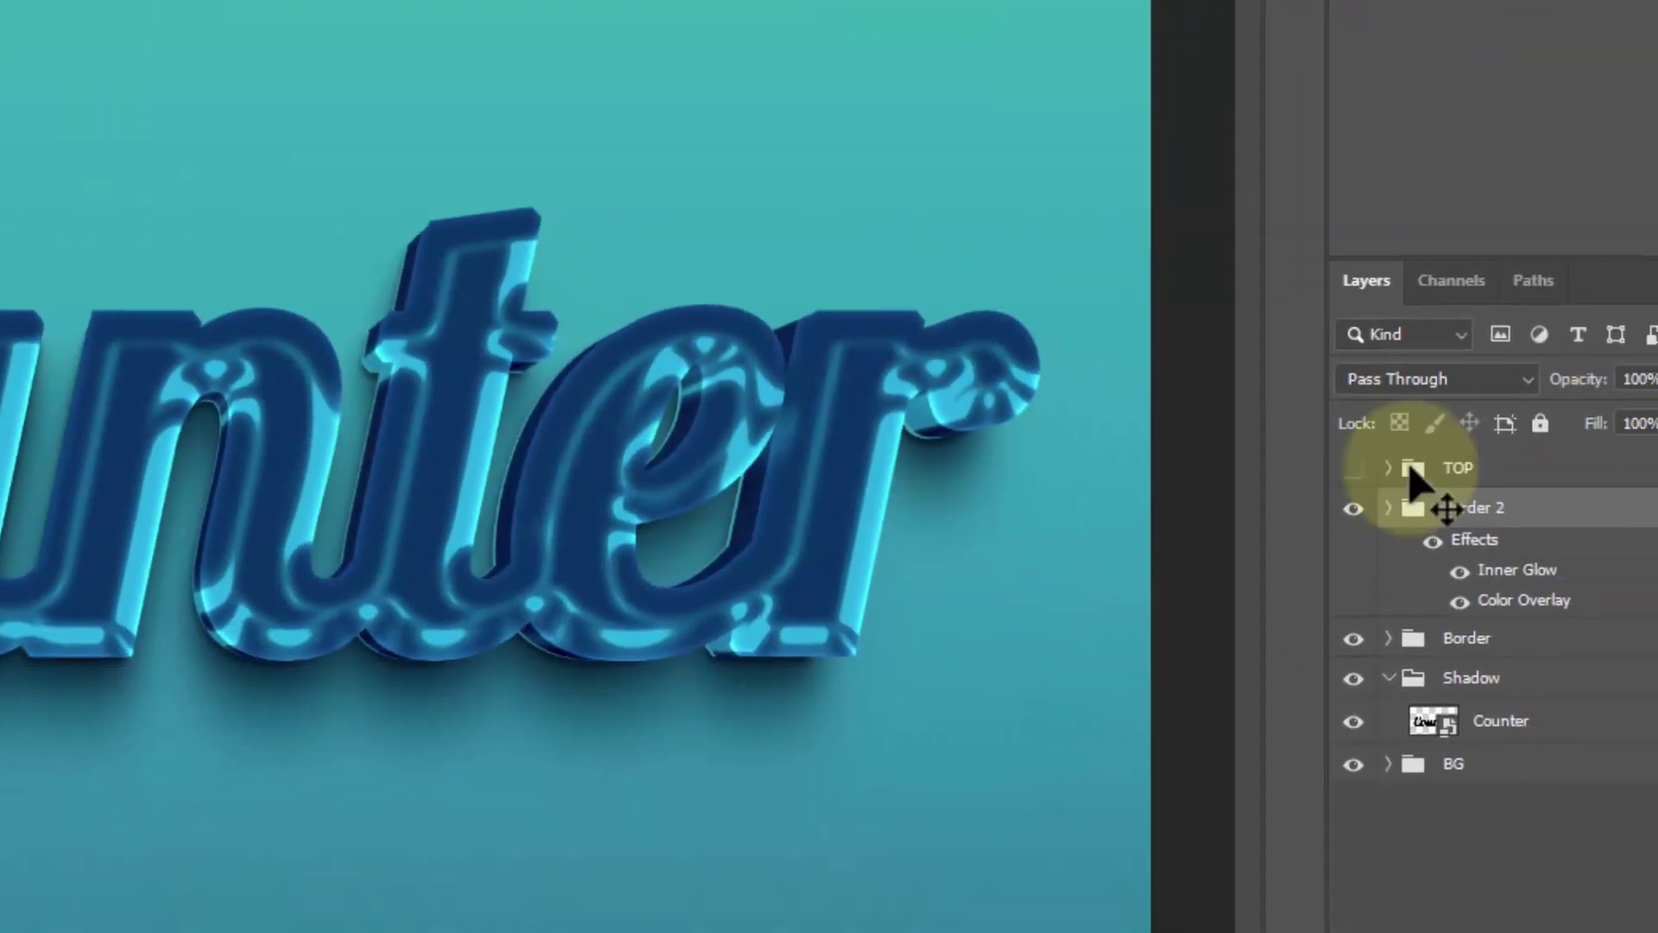
{"action": "left_click", "coordinate": [1483, 231]}
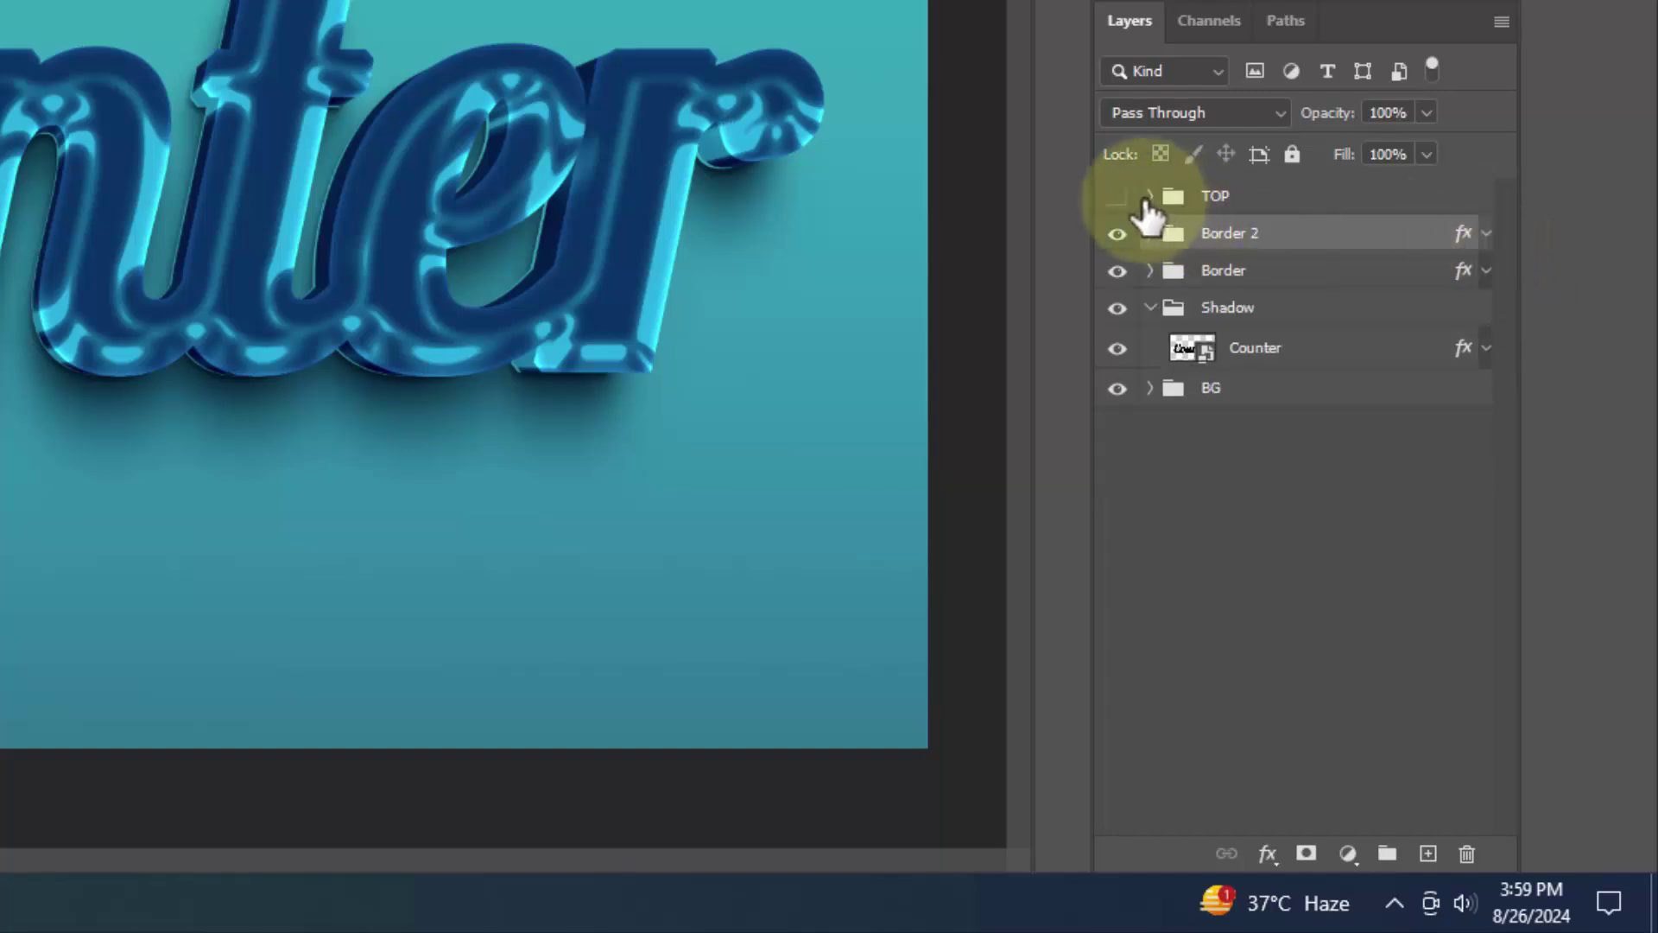
Step: Expand and show the TOP group and set the fill opacity of its Counter copy 15 layer to 0%
{"action": "left_click", "coordinate": [1148, 196]}
{"action": "left_click", "coordinate": [1117, 196]}
{"action": "left_click", "coordinate": [1224, 243]}
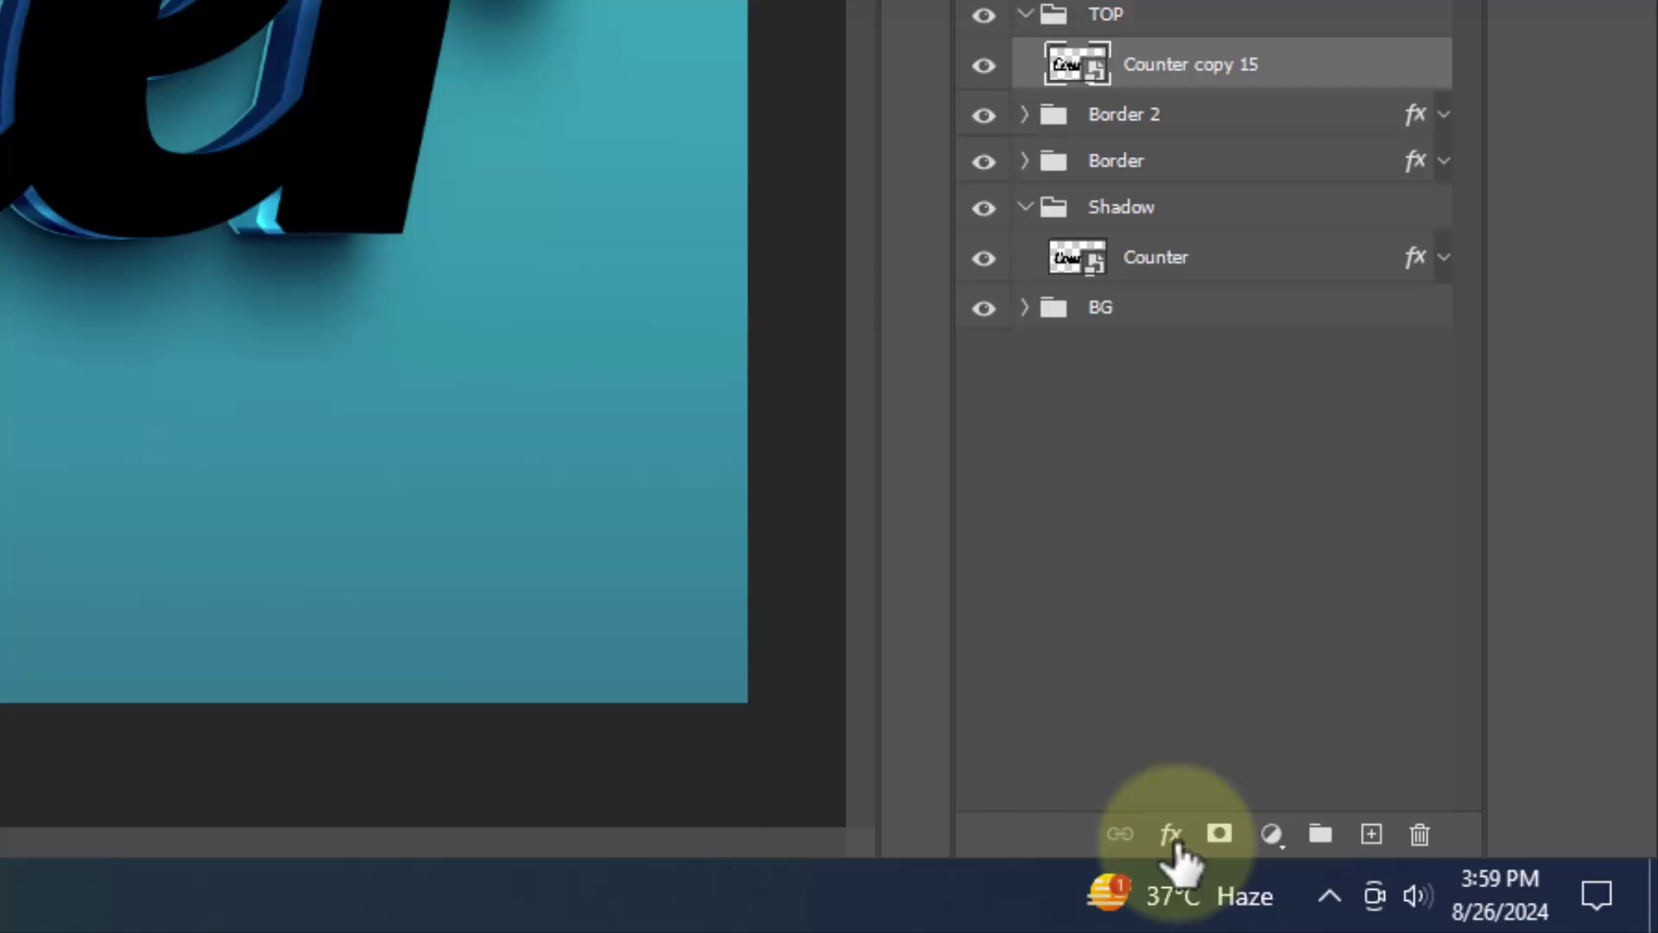
{"action": "left_click", "coordinate": [1267, 853]}
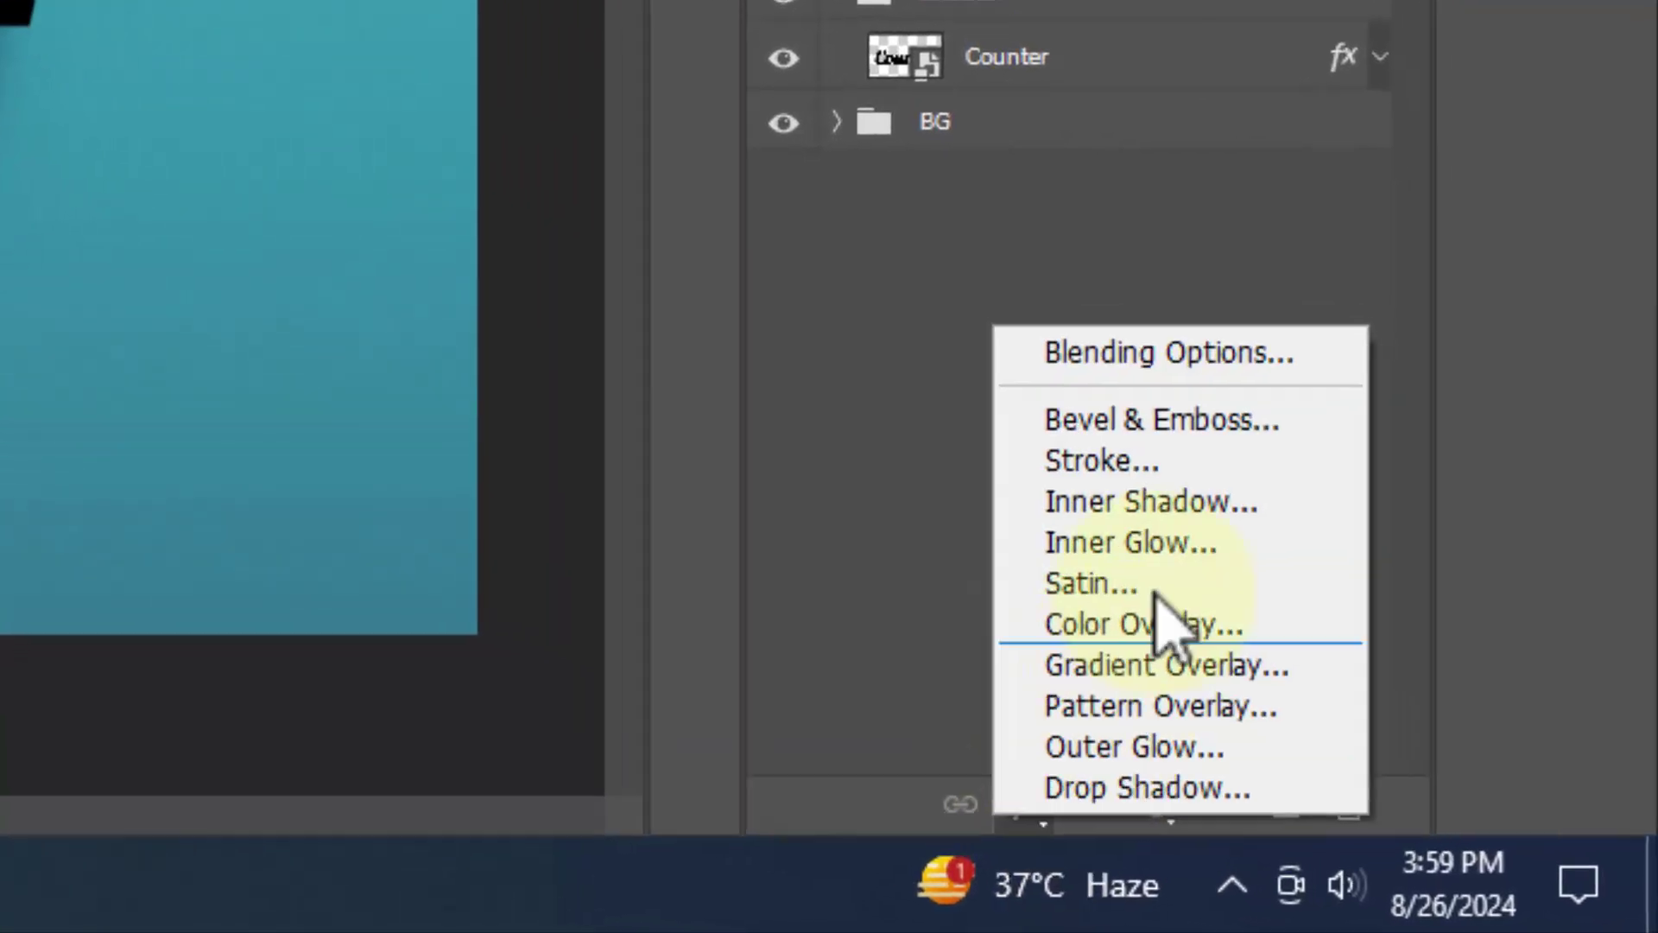
{"action": "left_click", "coordinate": [1127, 353]}
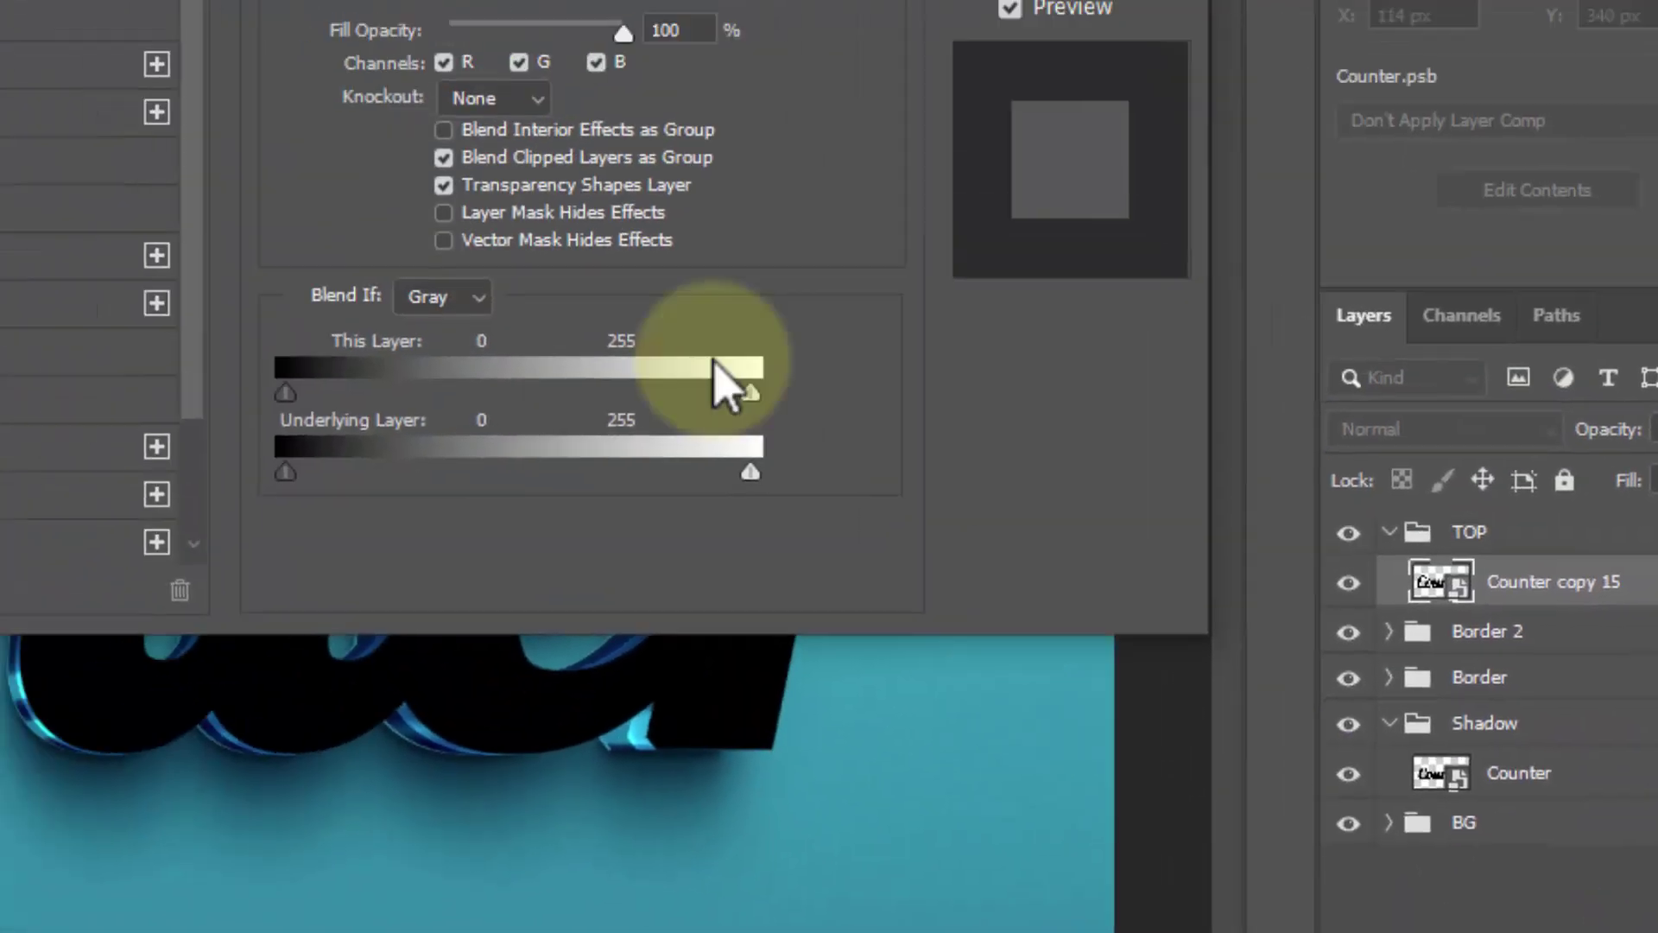
{"action": "double_click", "coordinate": [682, 30]}
{"action": "type", "text": "0"}
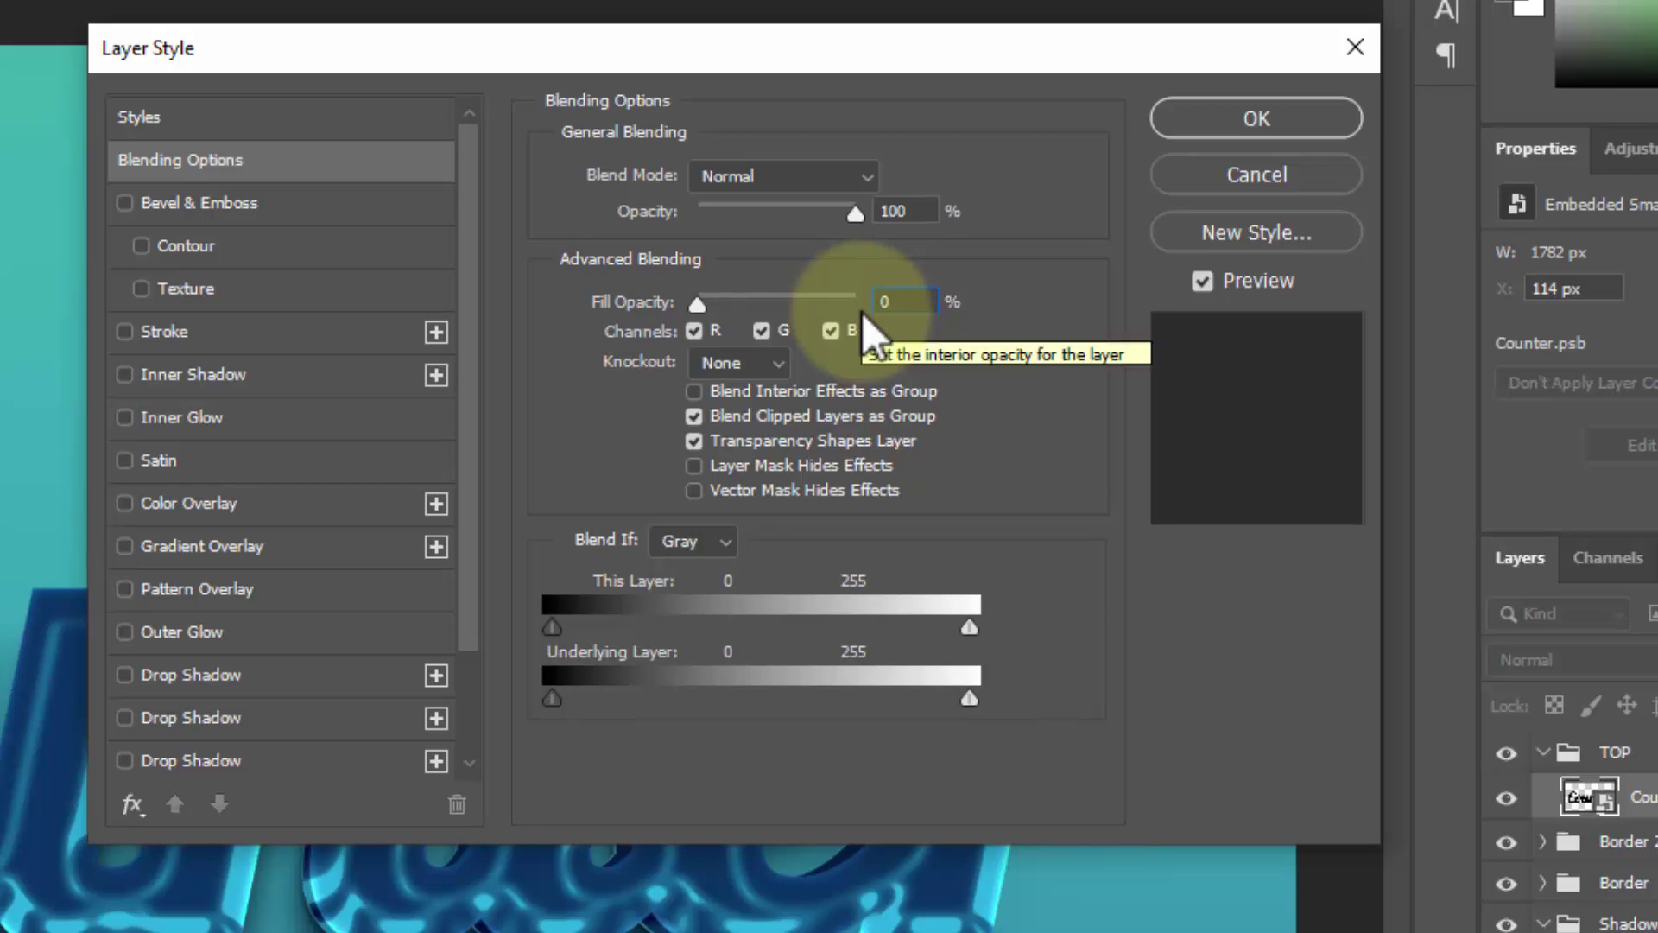
Step: Add a Bevel & Emboss to Counter copy 15 with 100% depth, 7 px size, 0 px soften and global light enabled
{"action": "left_click", "coordinate": [200, 207]}
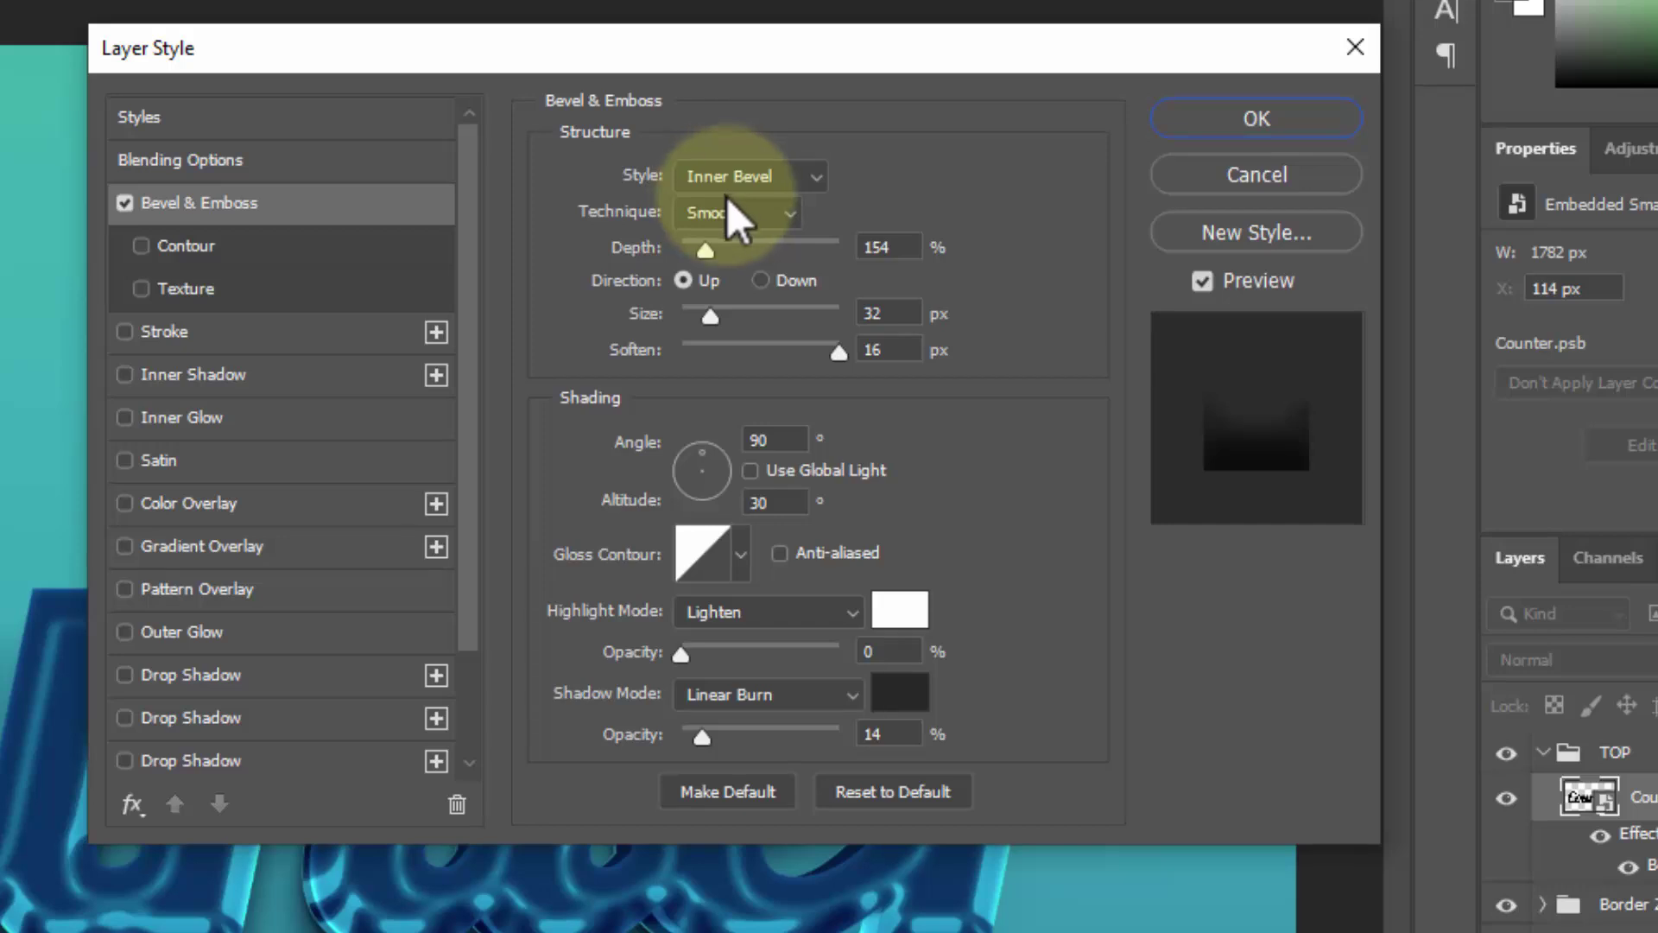
{"action": "double_click", "coordinate": [875, 247]}
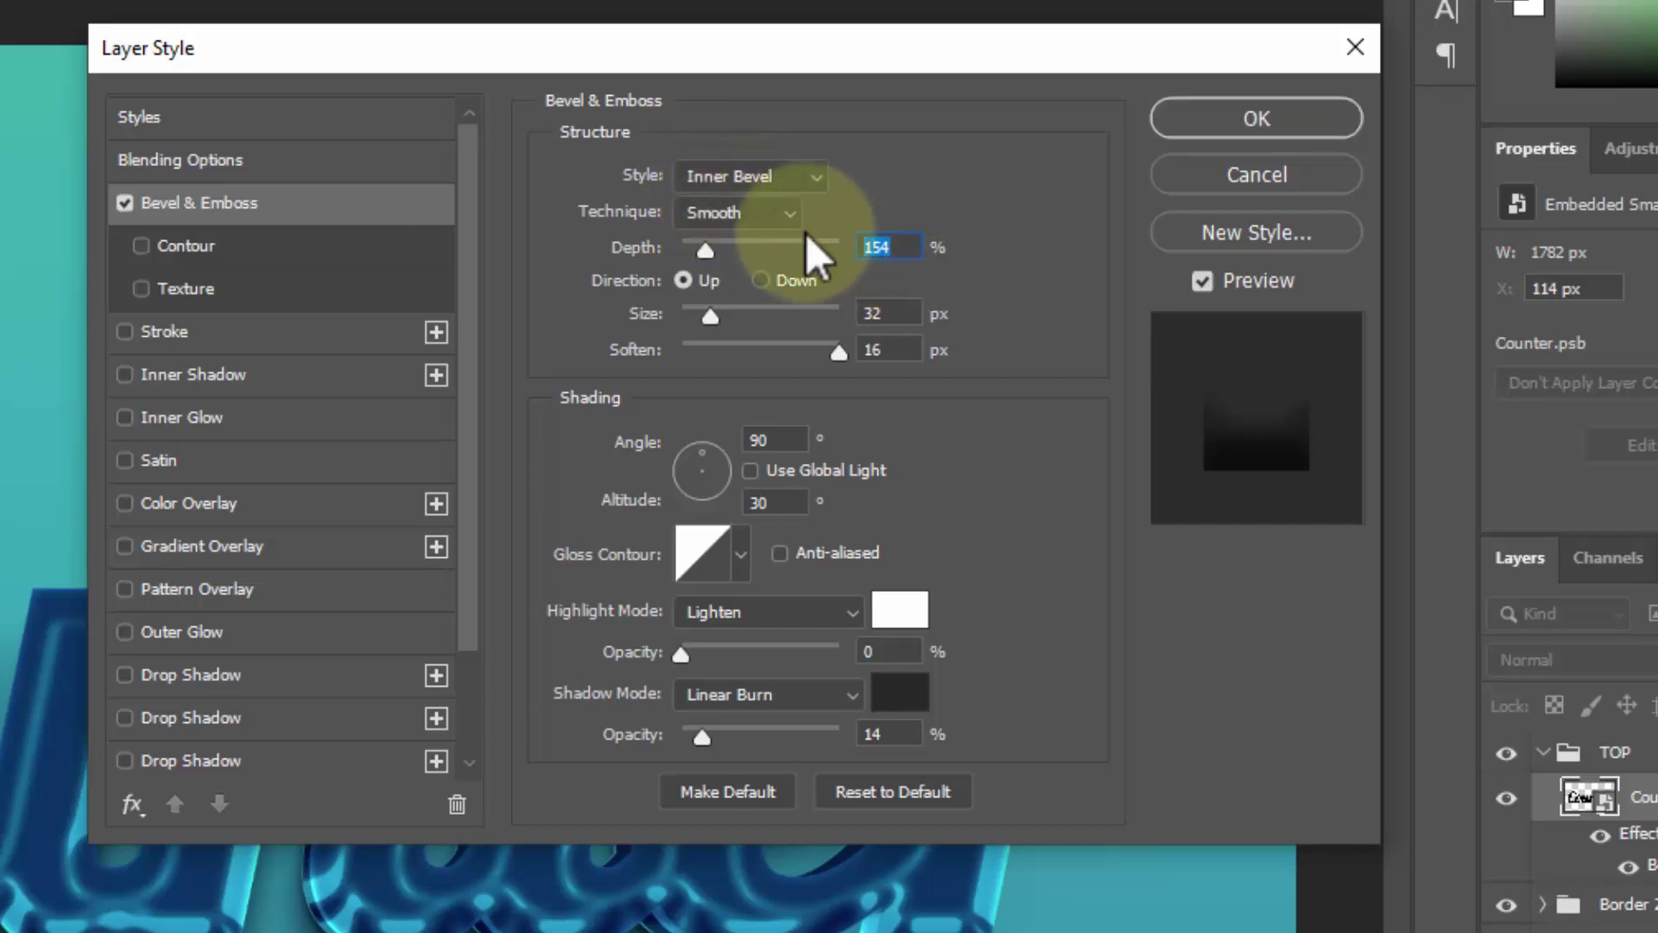
{"action": "type", "text": "100"}
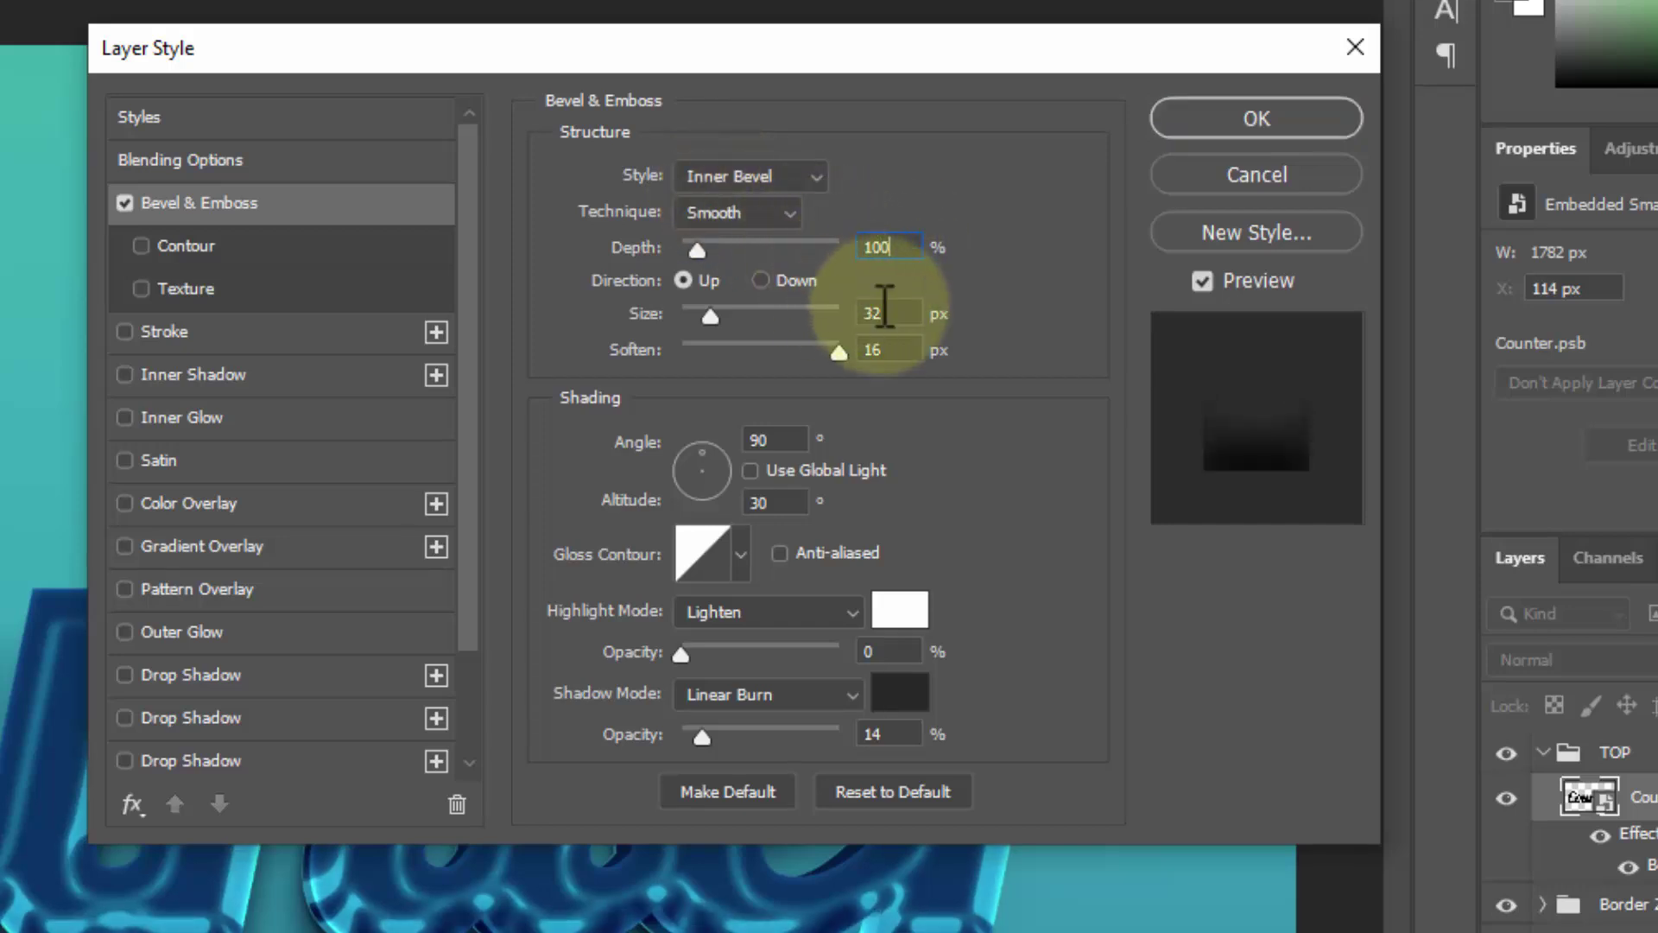
{"action": "double_click", "coordinate": [874, 313]}
{"action": "type", "text": "7"}
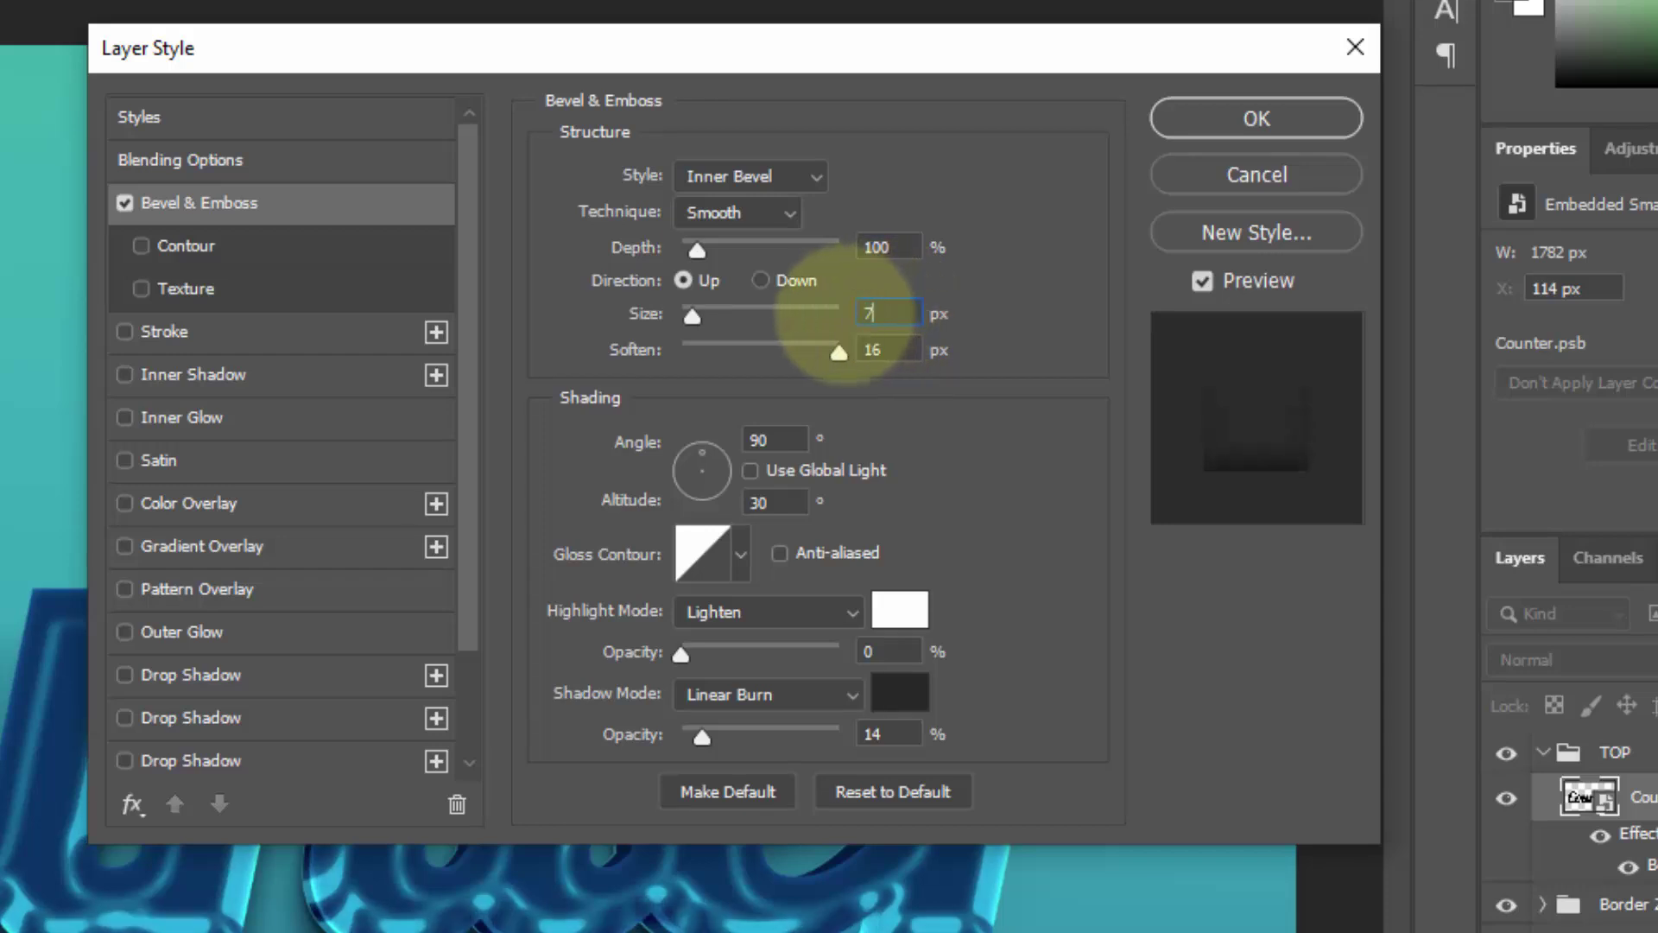
{"action": "double_click", "coordinate": [874, 350]}
{"action": "type", "text": "0"}
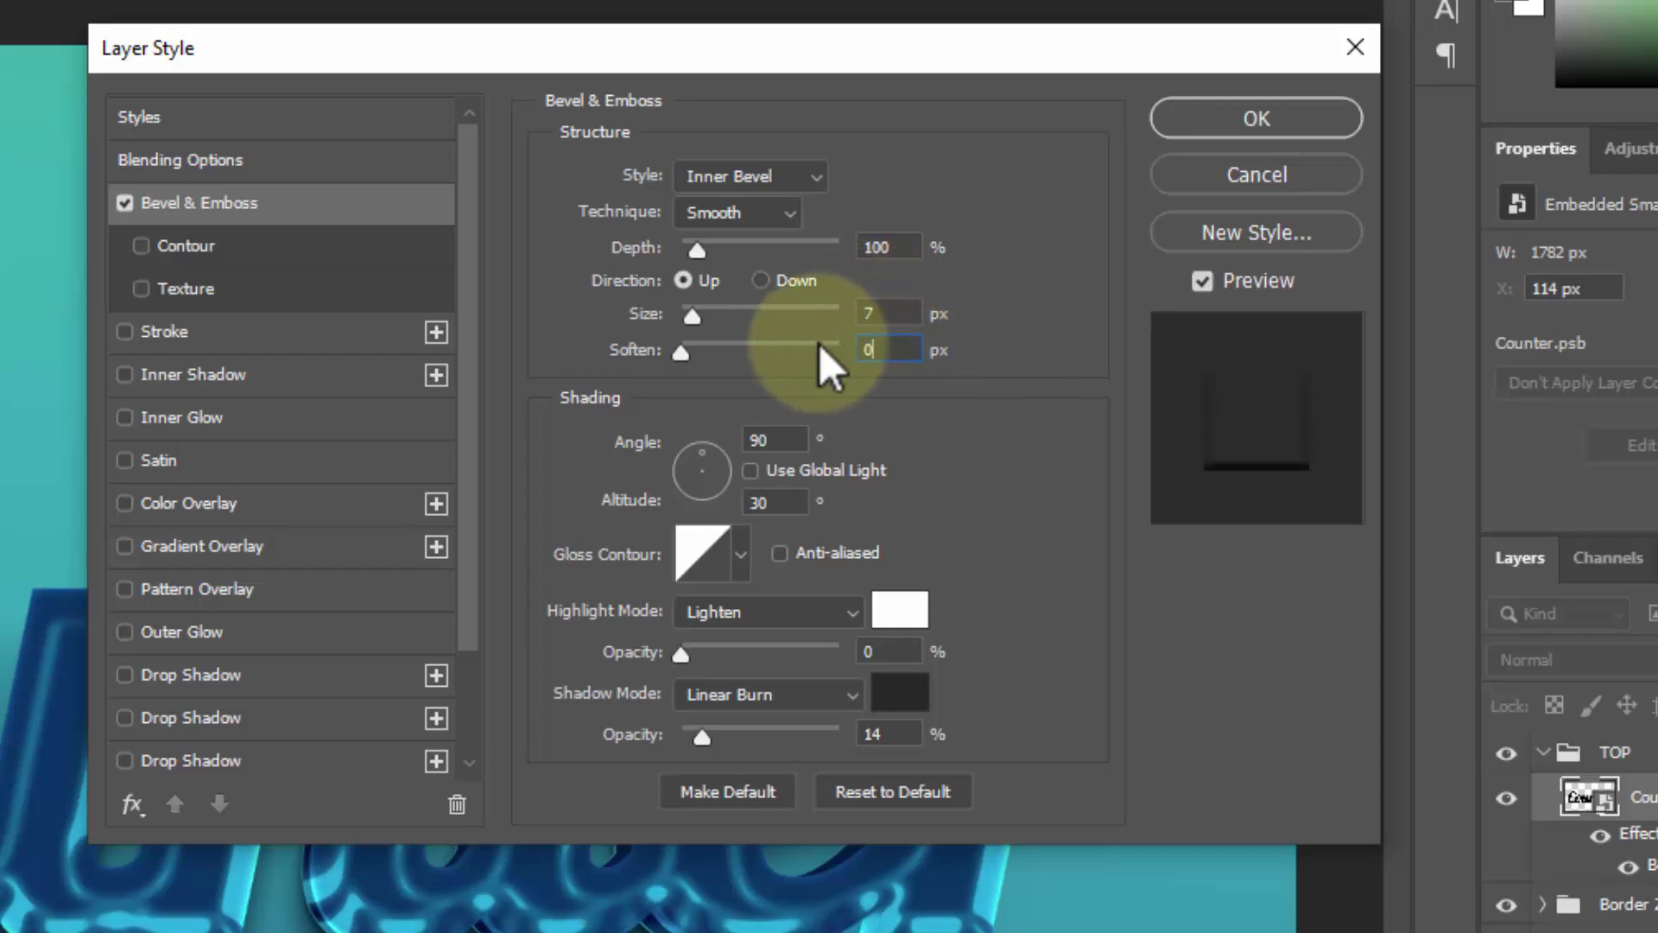
{"action": "left_click", "coordinate": [755, 470]}
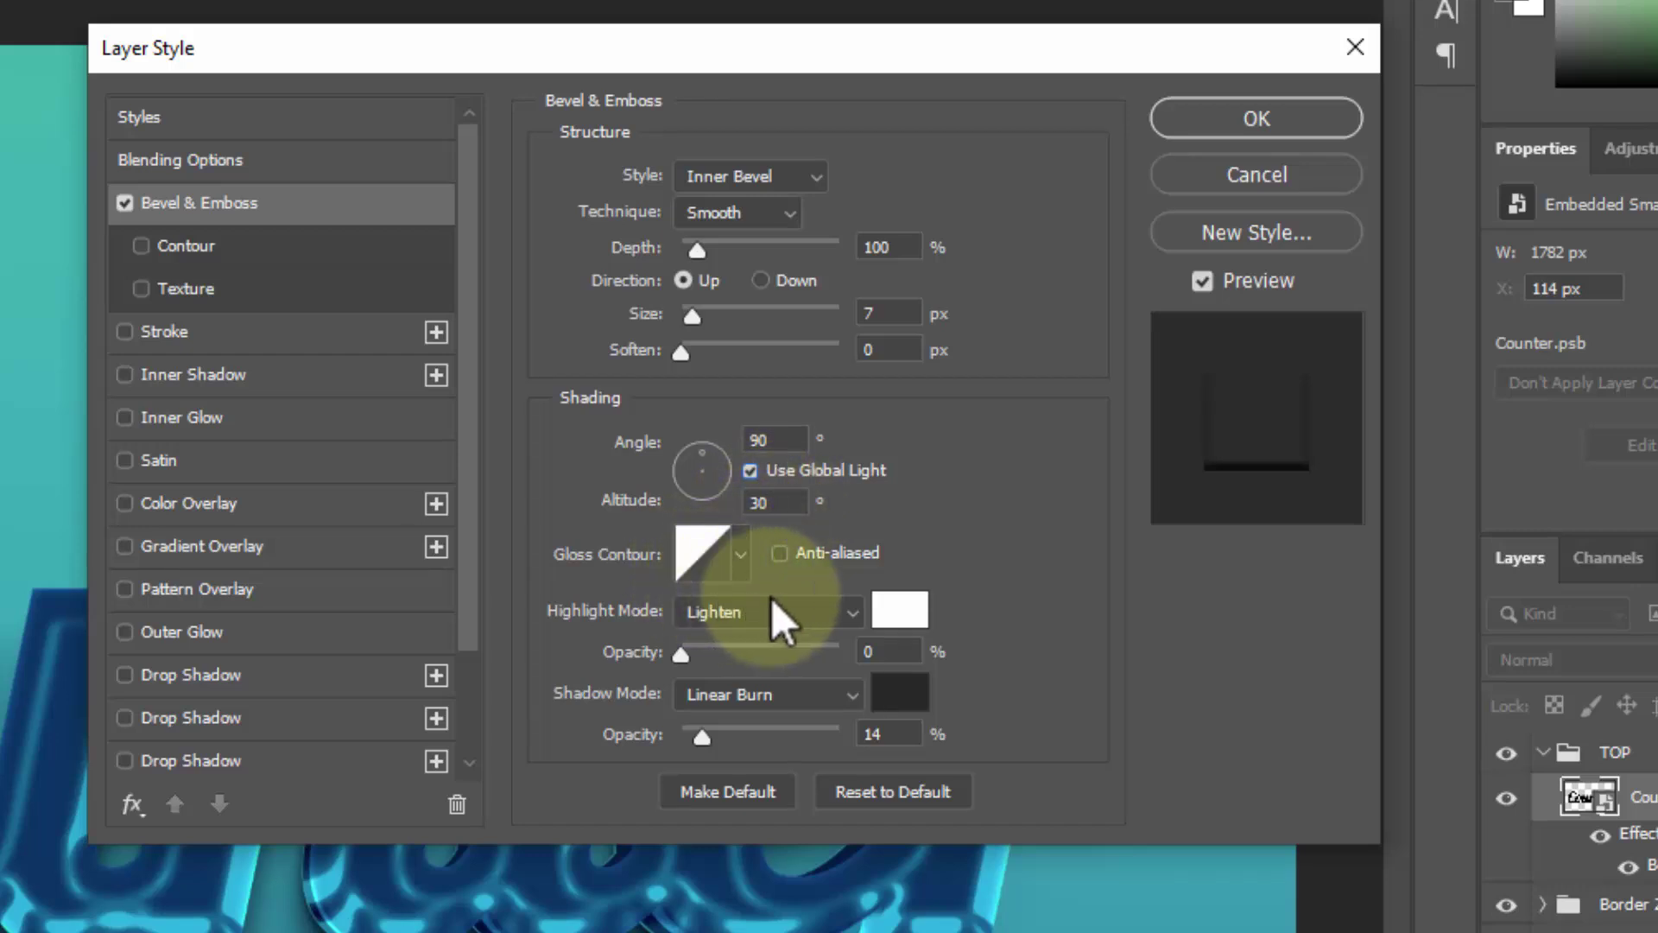
Step: Set the bevel's highlight to Screen at 50% opacity and its shadow to Multiply at 50% opacity
{"action": "left_click", "coordinate": [807, 613]}
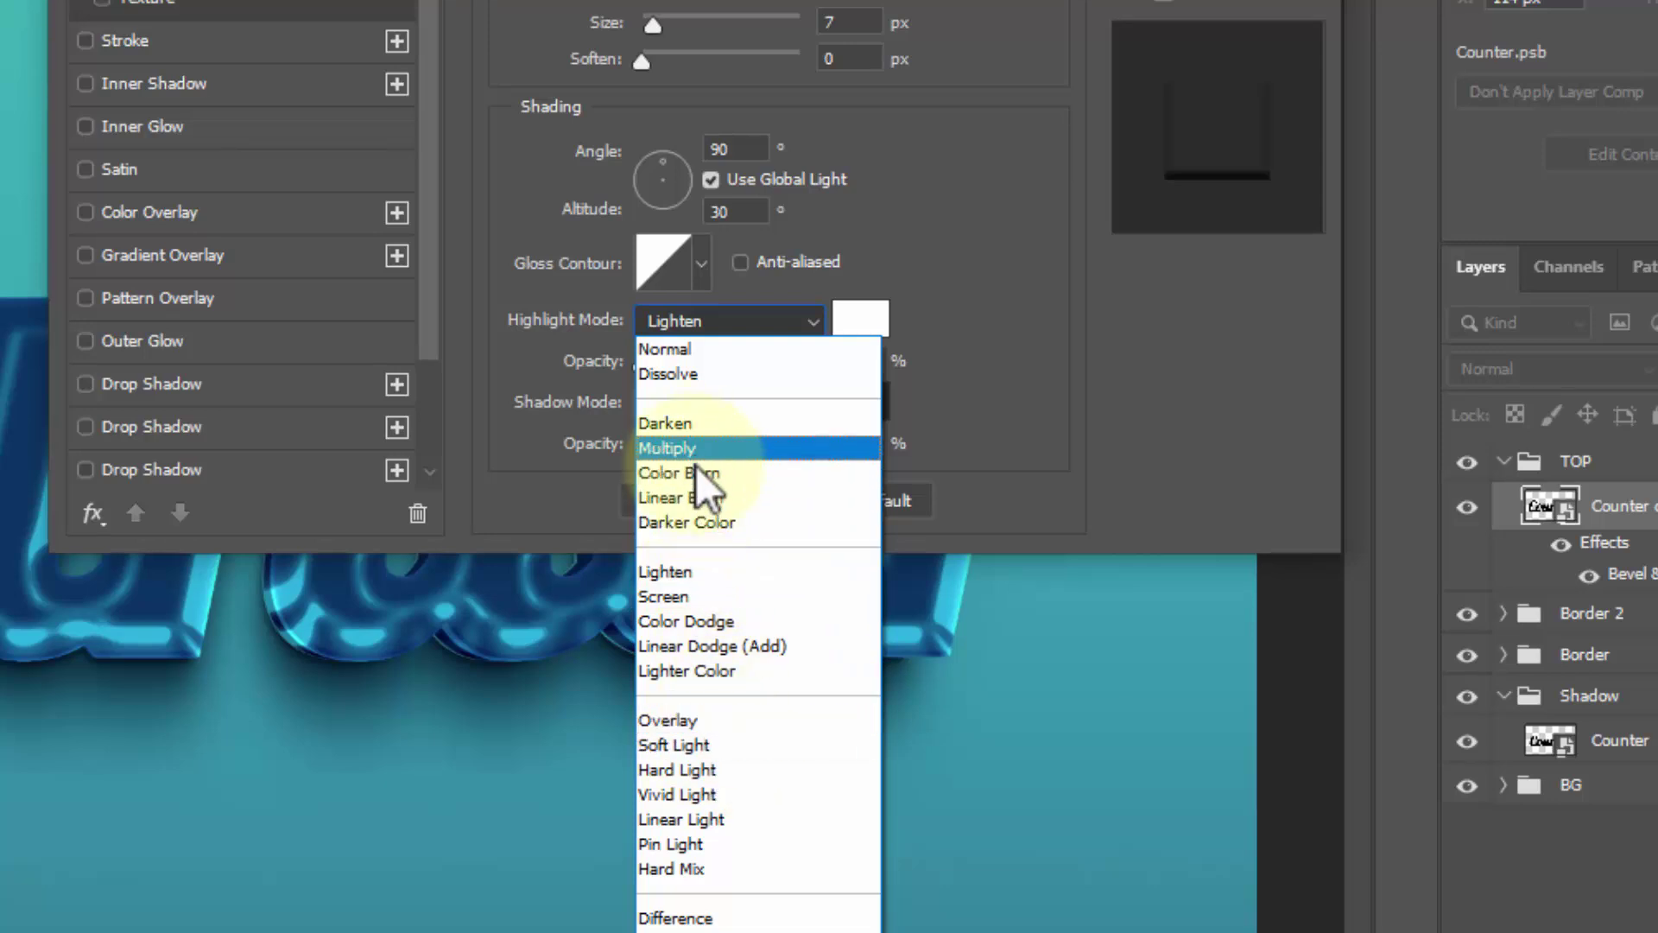
{"action": "left_click", "coordinate": [703, 597]}
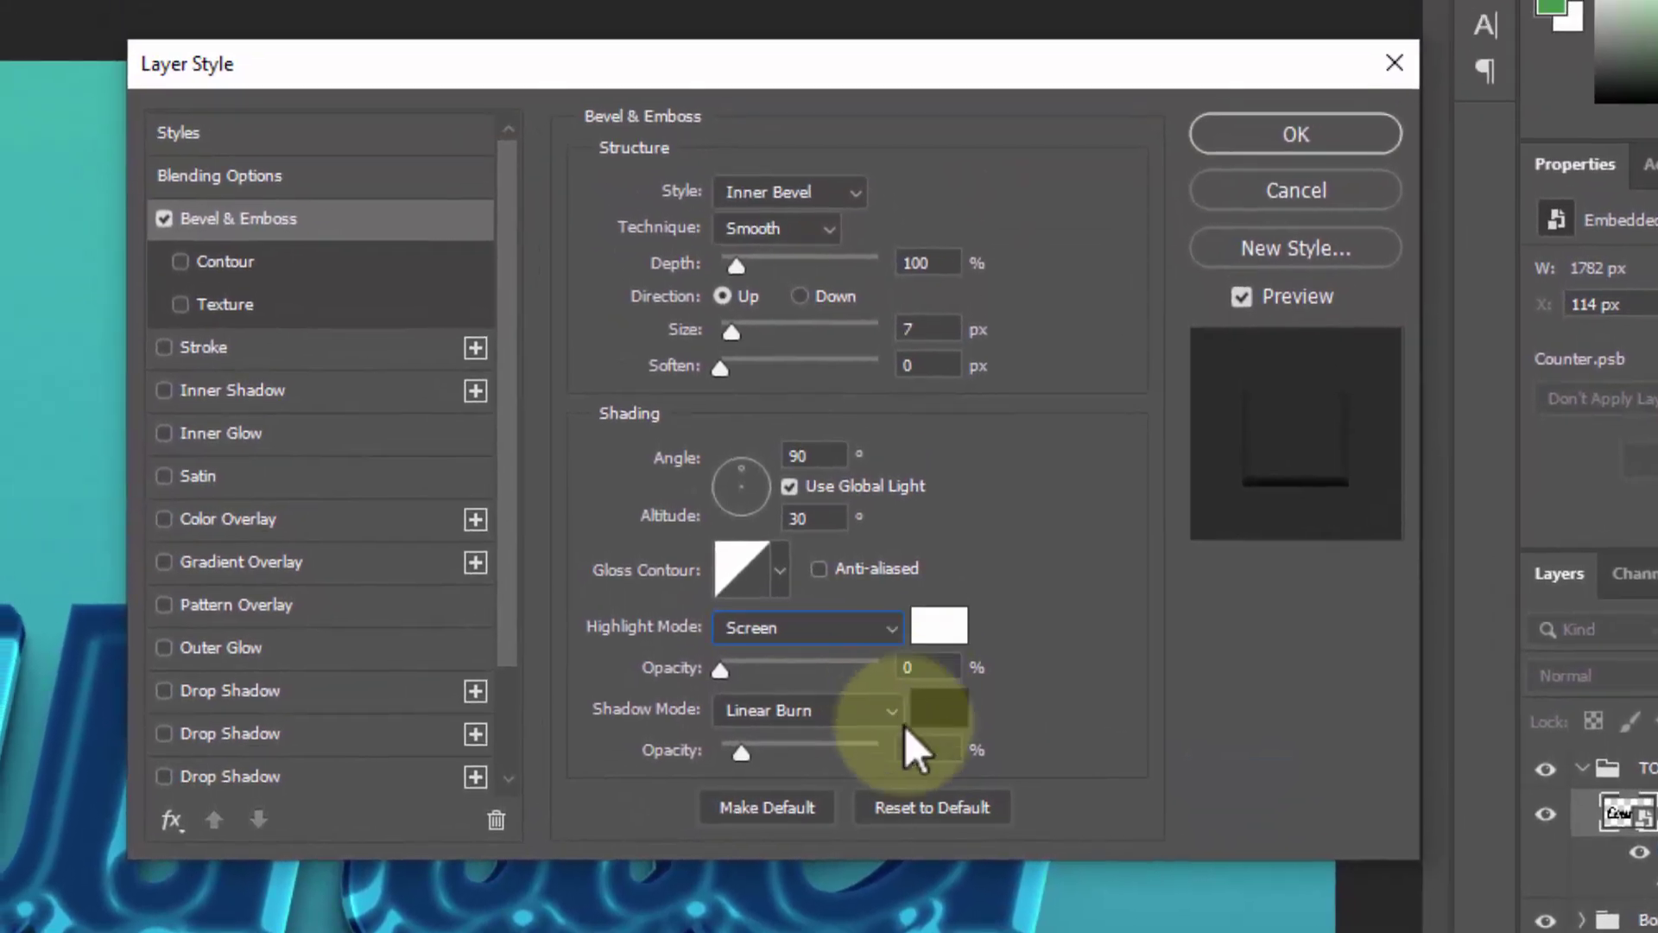
{"action": "key", "text": "Tab"}
{"action": "type", "text": "50"}
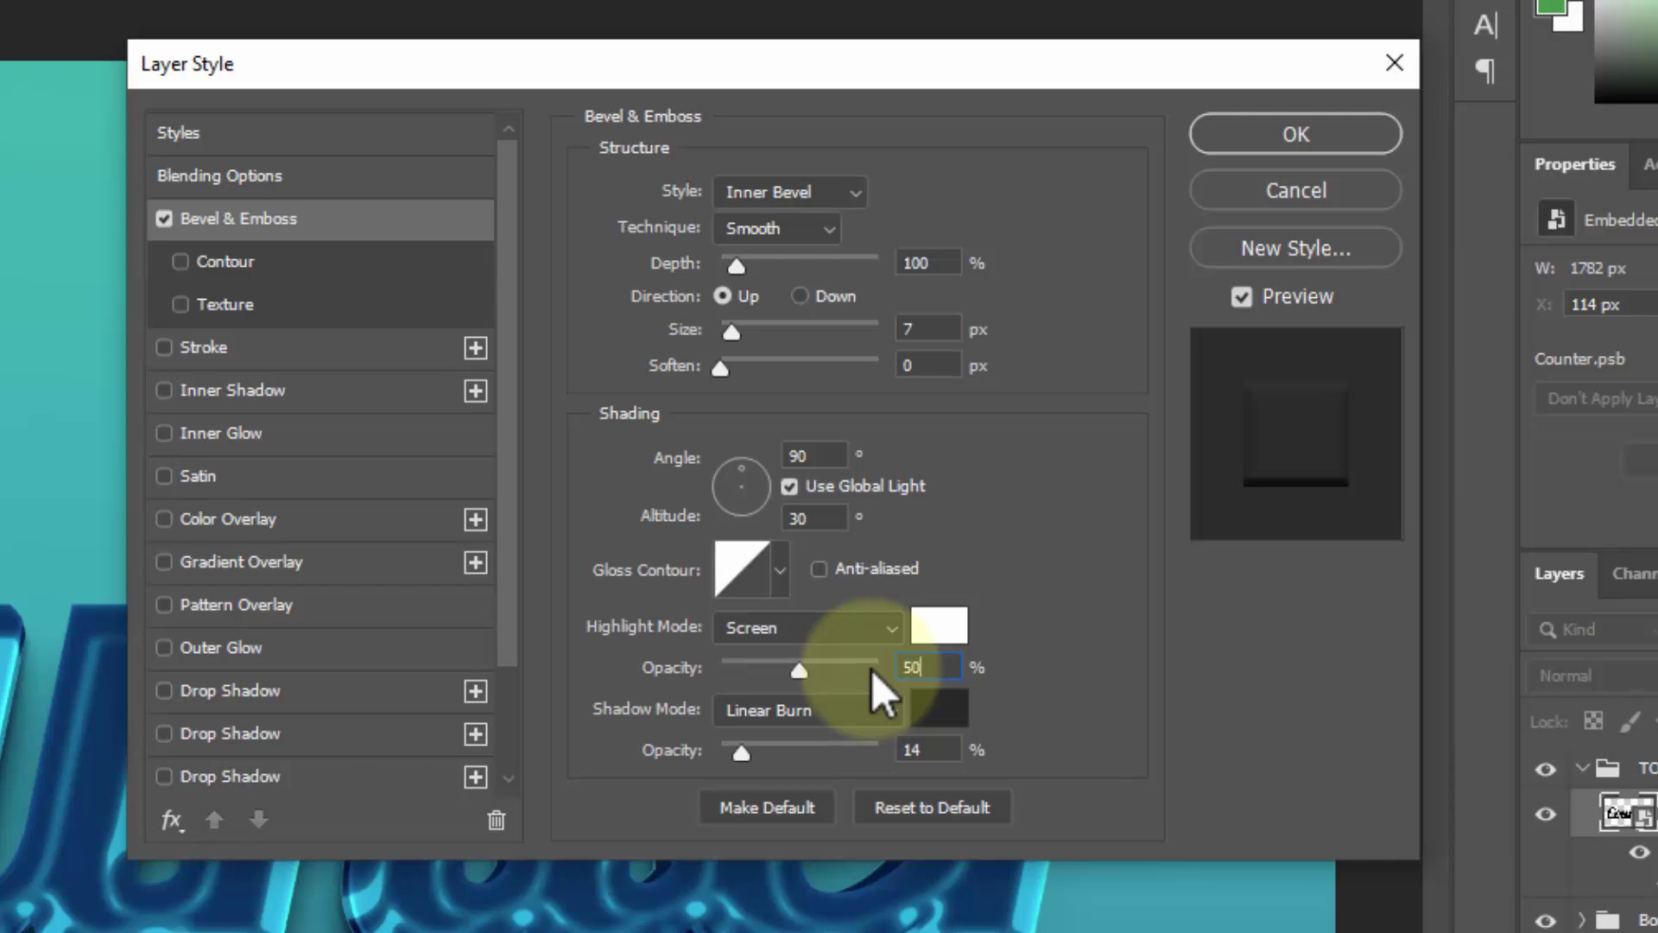
{"action": "left_click", "coordinate": [819, 720]}
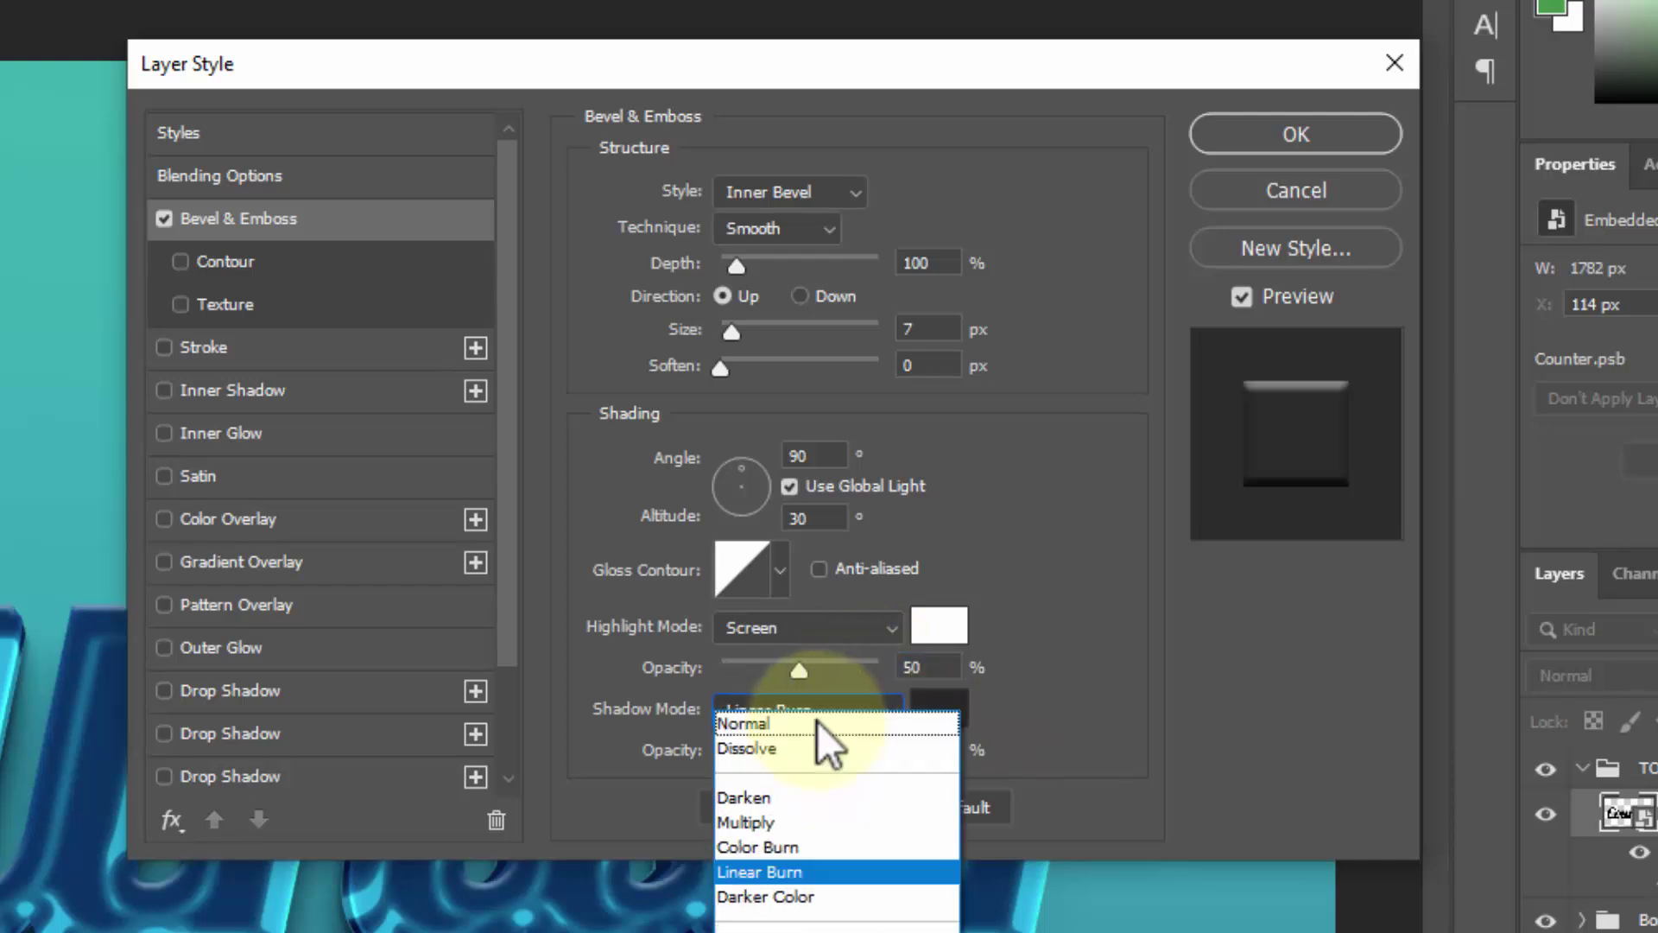
{"action": "left_click", "coordinate": [792, 822]}
{"action": "left_click_drag", "start_coordinate": [950, 751], "coordinate": [836, 739]}
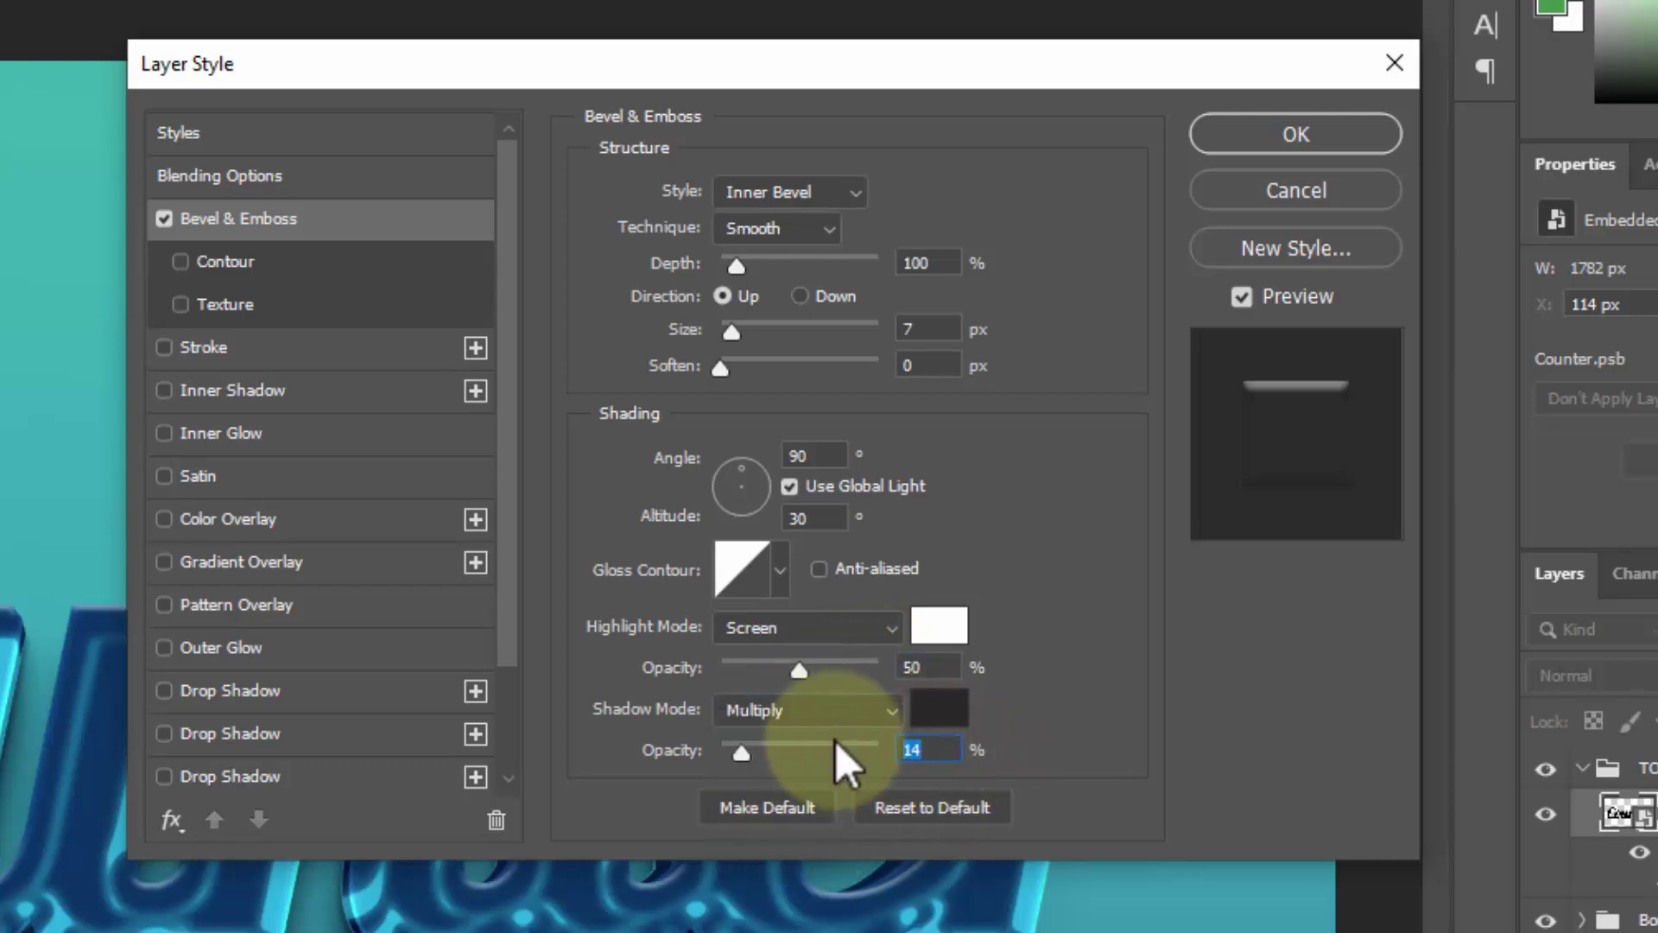
{"action": "type", "text": "50"}
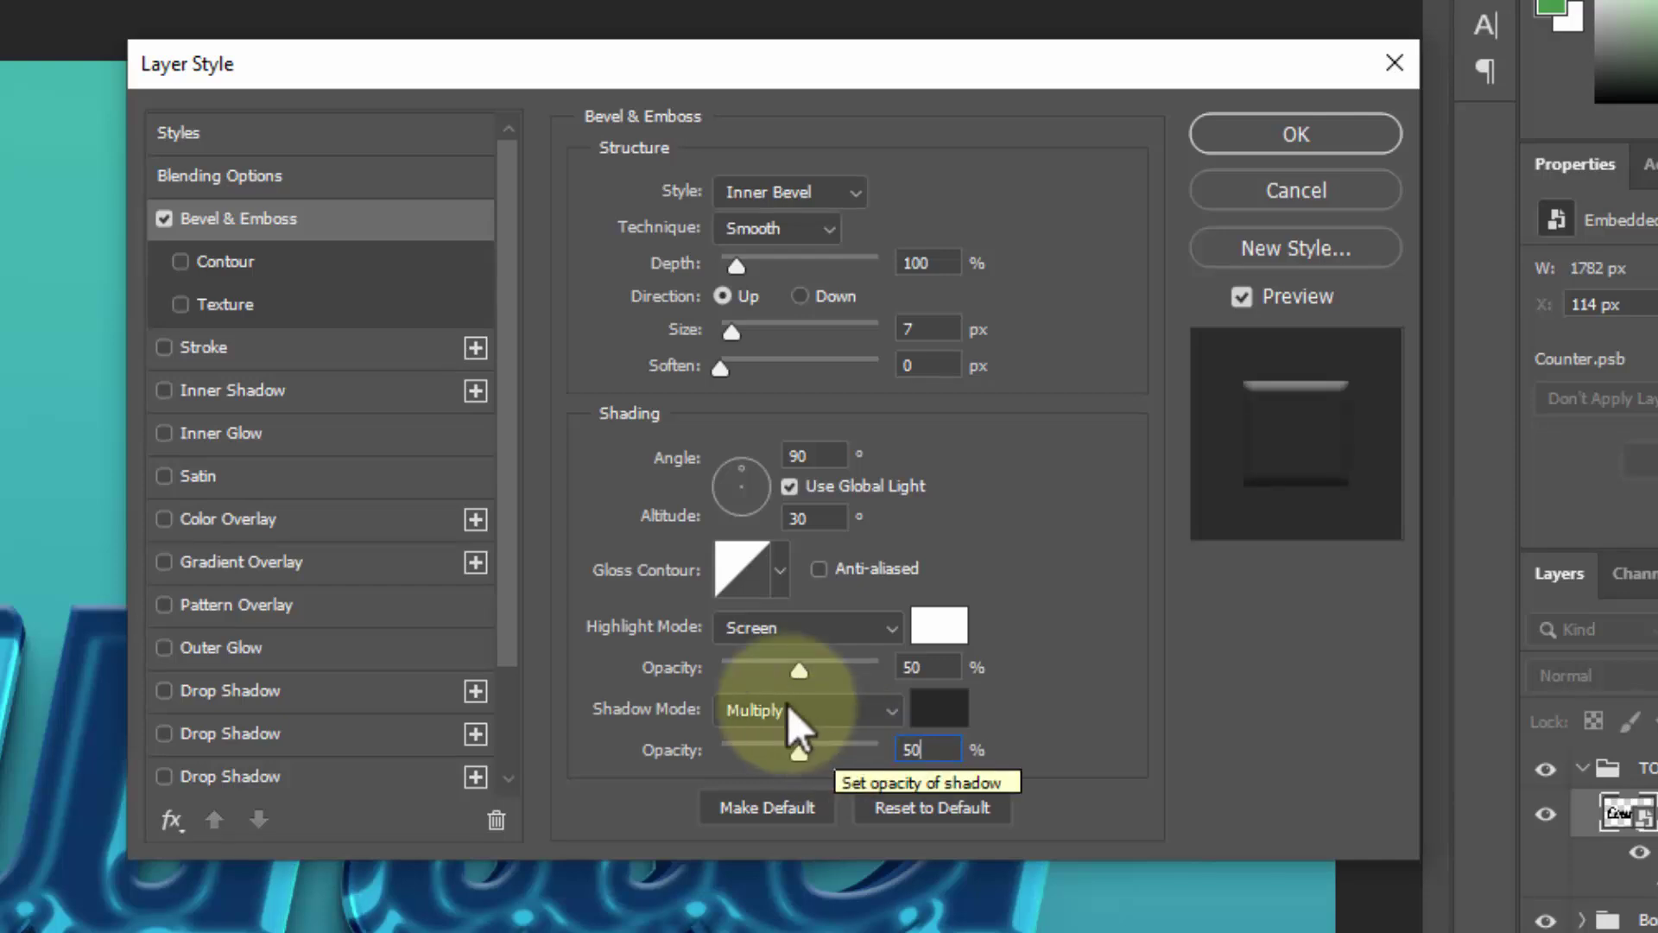
Step: Enable the bevel's Contour with the Rolling Slope - Descending preset and set its range to 5%
{"action": "left_click", "coordinate": [221, 262]}
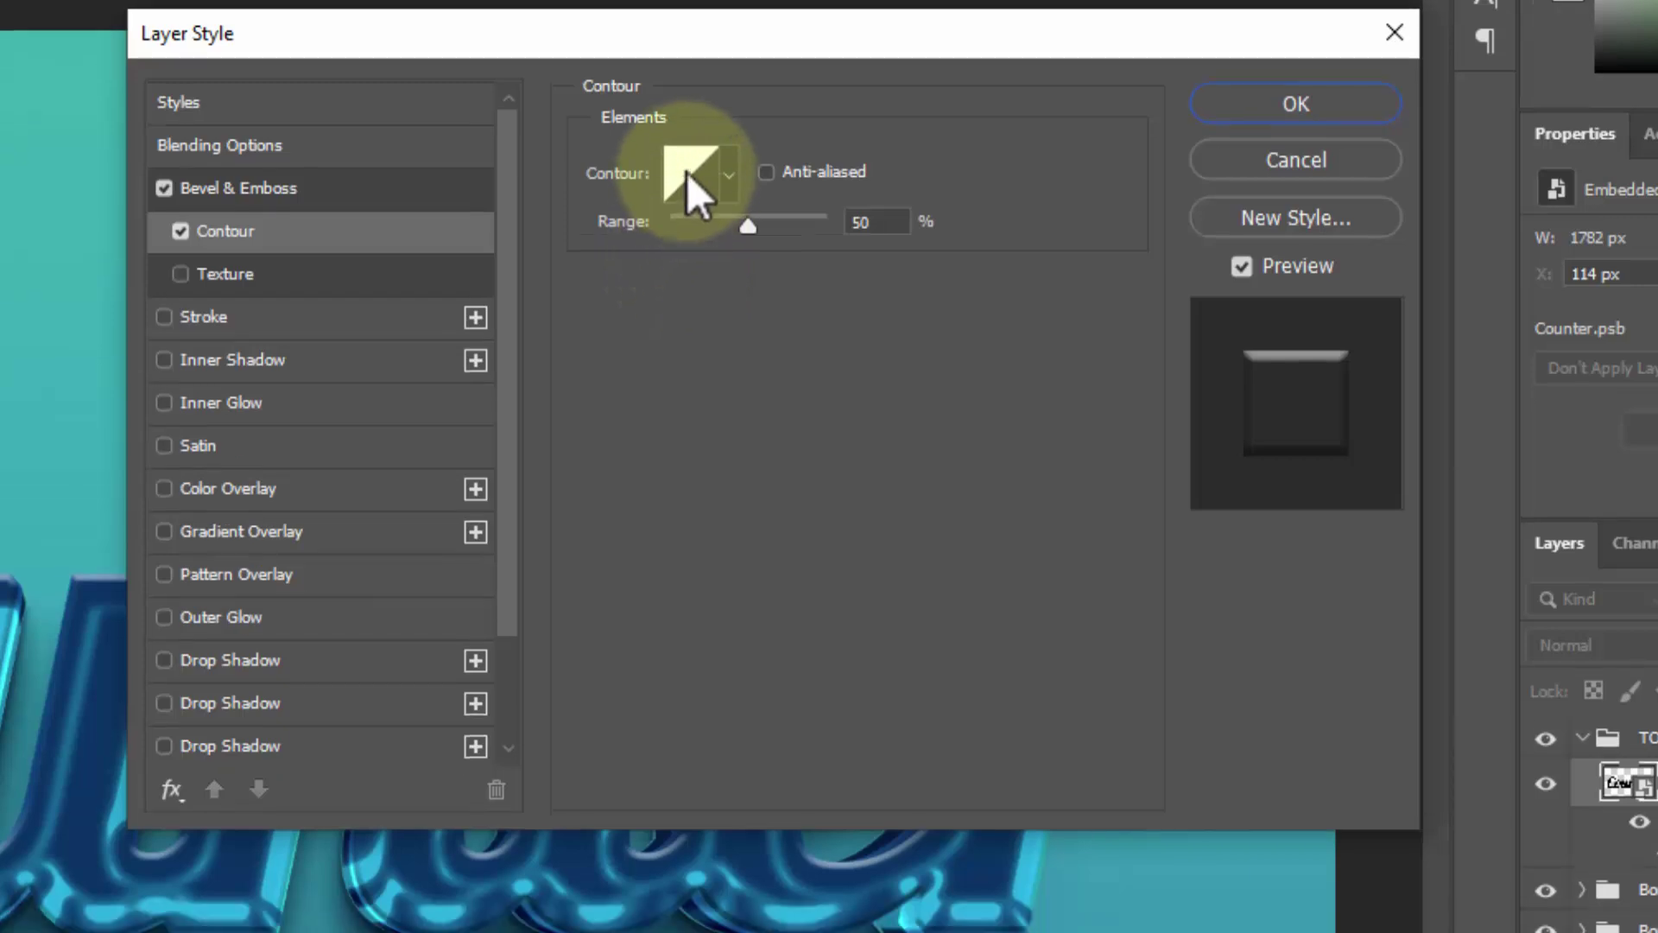
{"action": "left_click", "coordinate": [689, 173]}
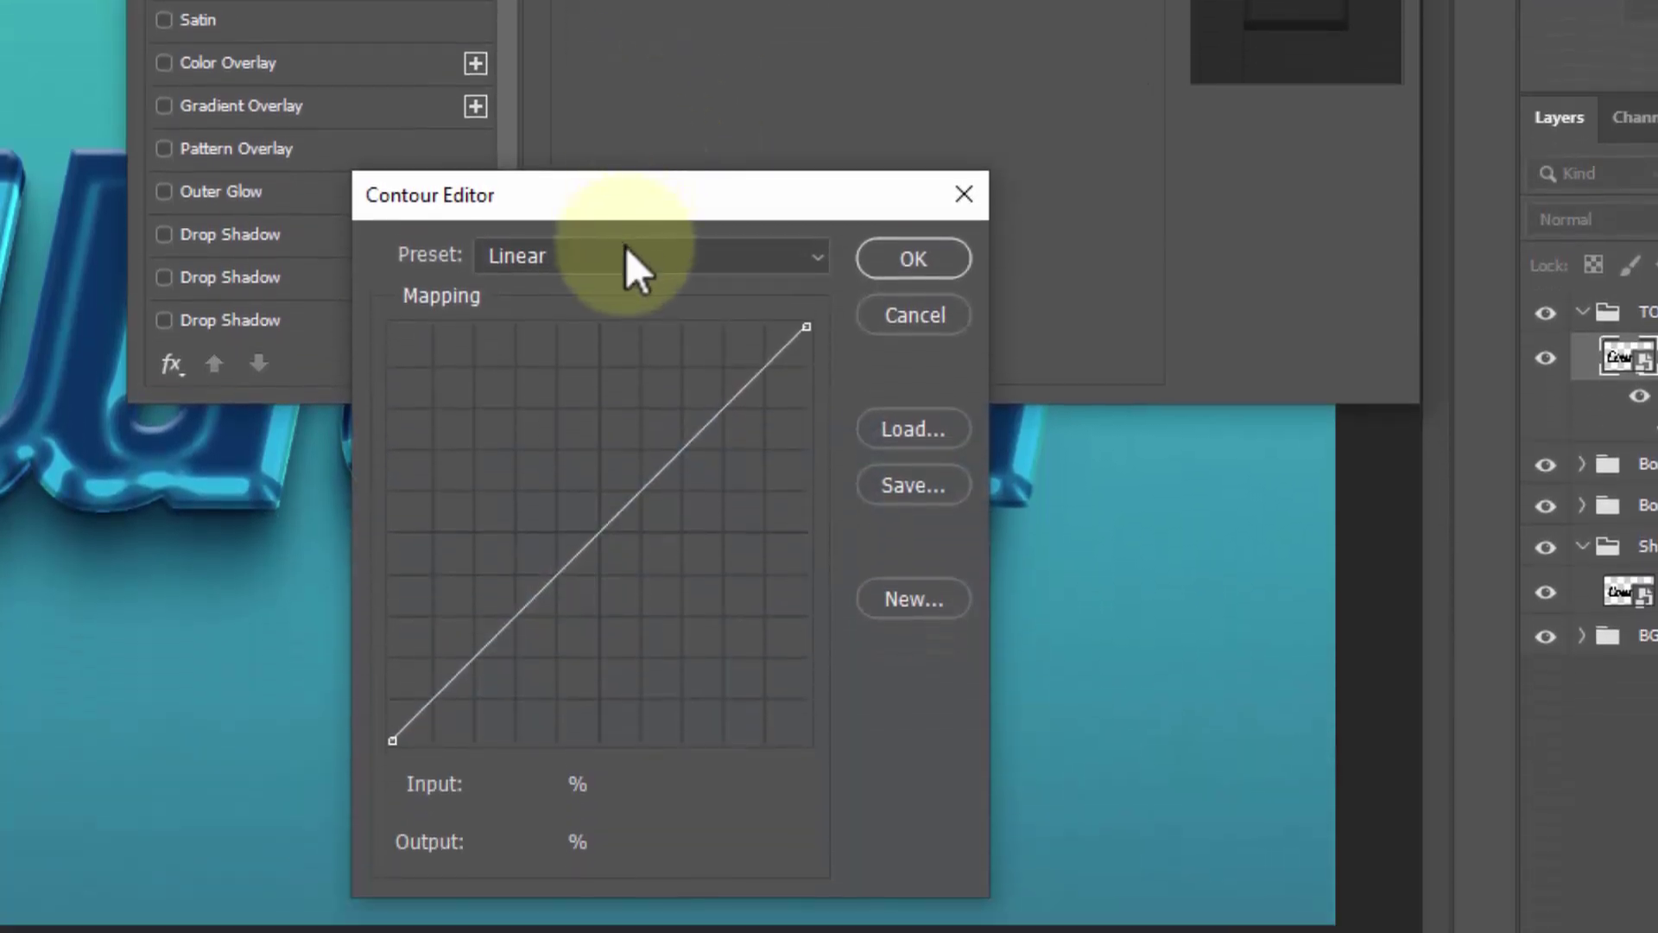
{"action": "left_click", "coordinate": [626, 253]}
{"action": "left_click", "coordinate": [604, 655]}
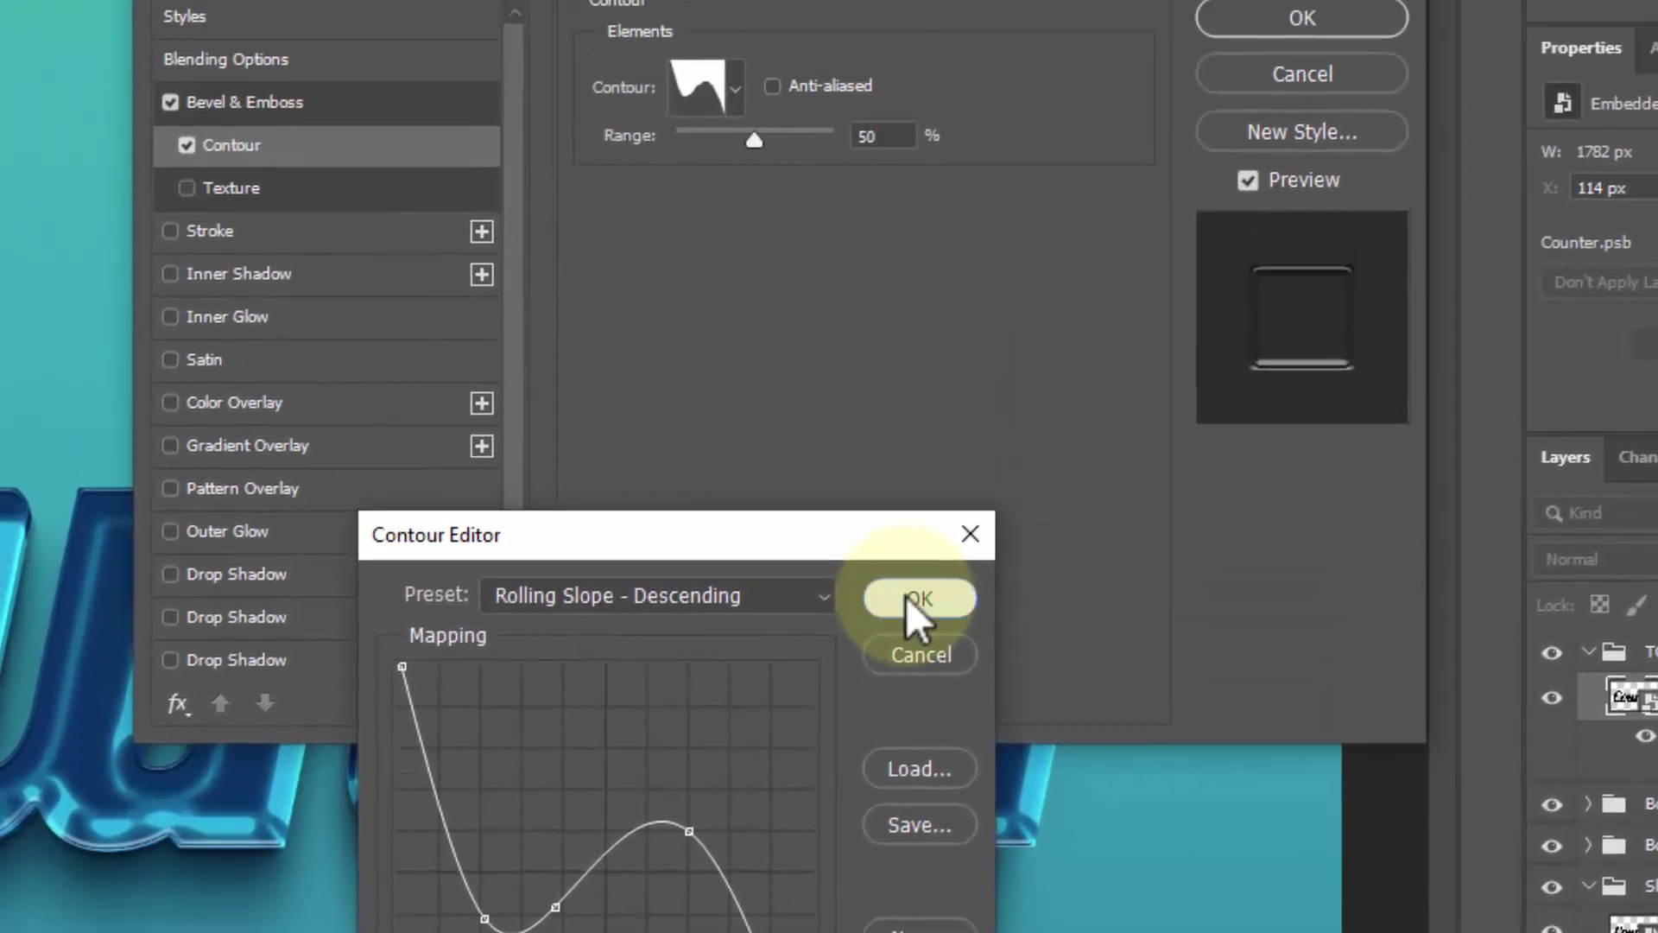
{"action": "left_click", "coordinate": [905, 597]}
{"action": "left_click_drag", "start_coordinate": [889, 222], "coordinate": [837, 224]}
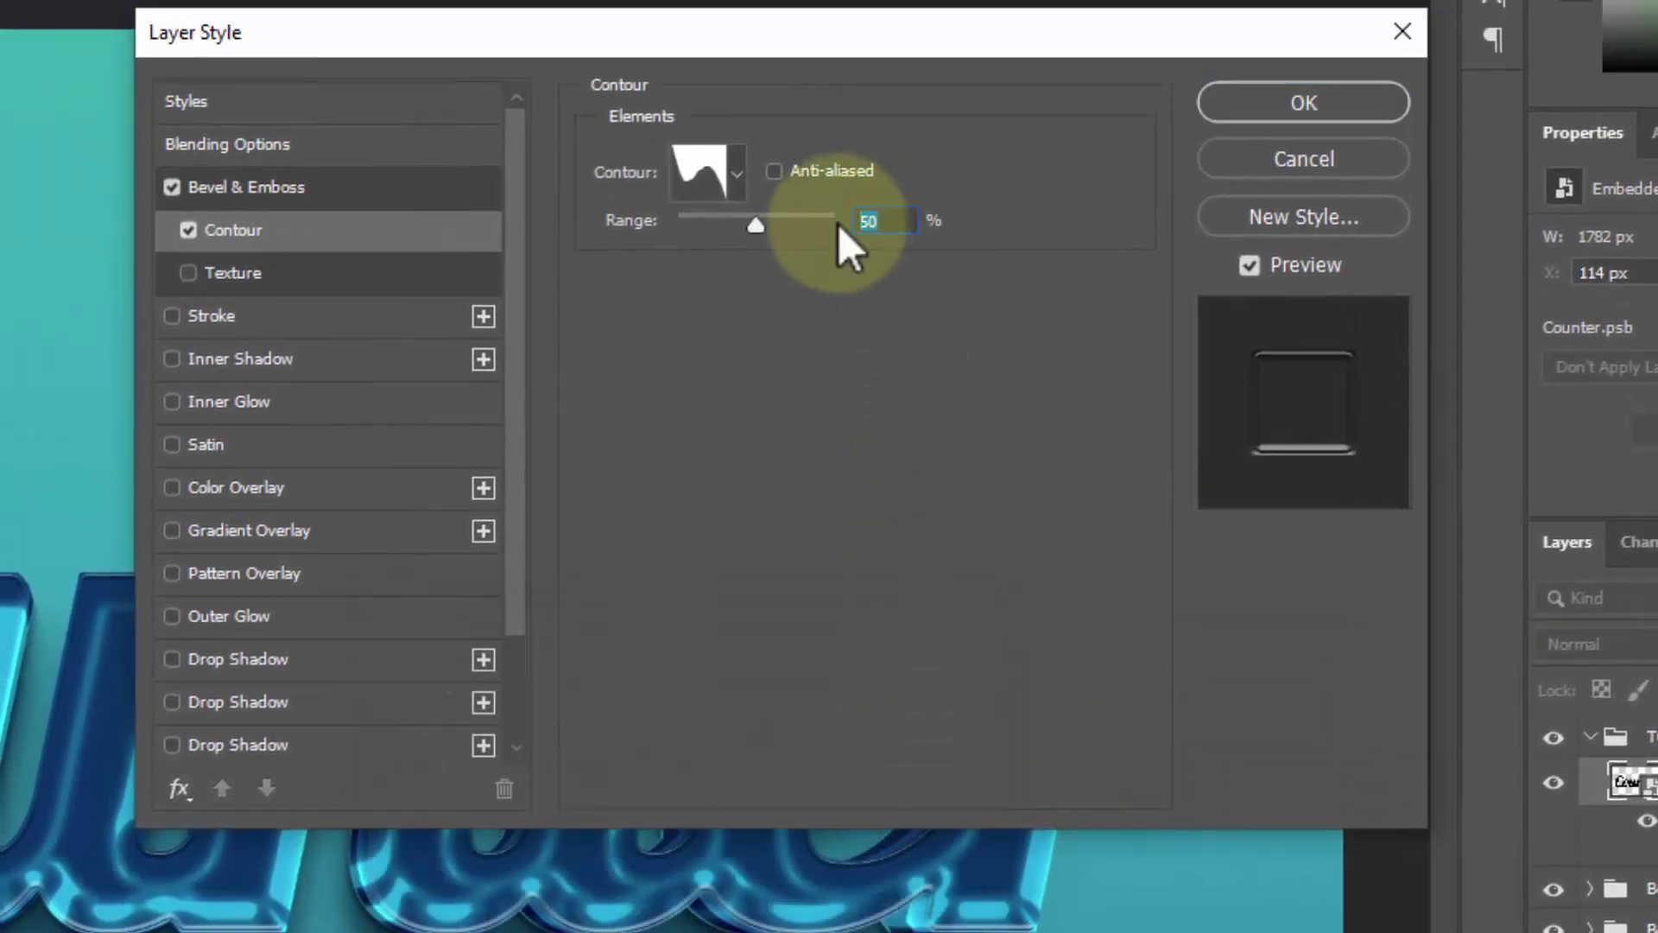
{"action": "type", "text": "5"}
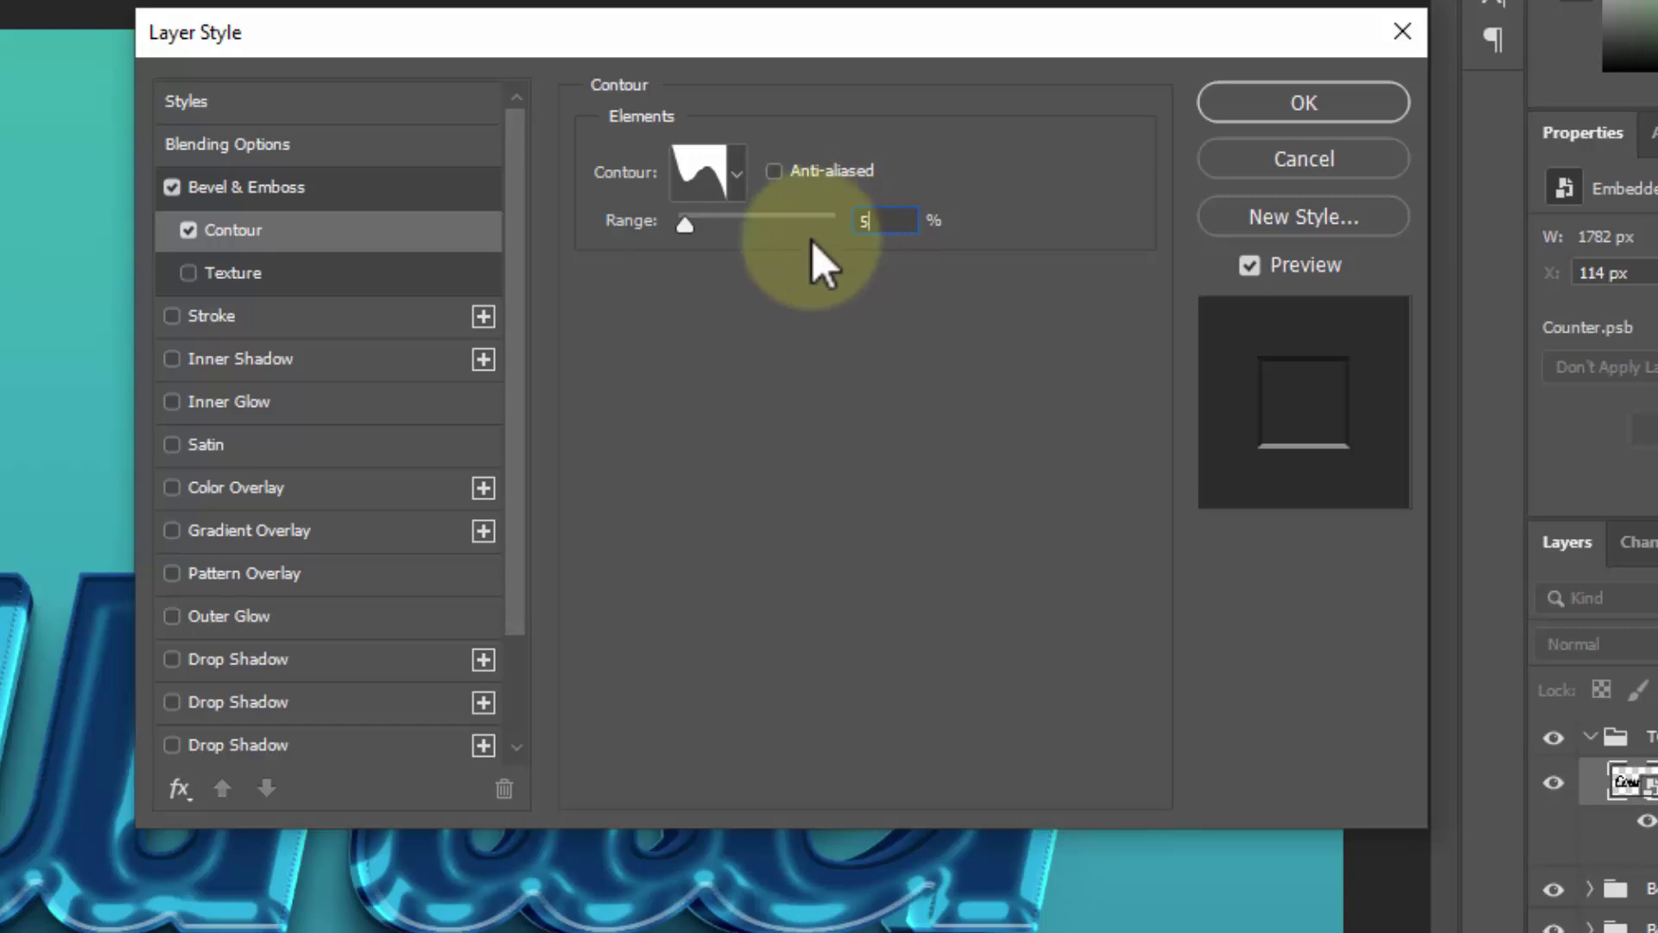
Step: Add a 1 px outside Stroke in color 0556db and a Multiply Satin at 100% opacity, 90° angle, 3 px distance and 196 px size
{"action": "key", "text": "Return"}
{"action": "left_click", "coordinate": [240, 313]}
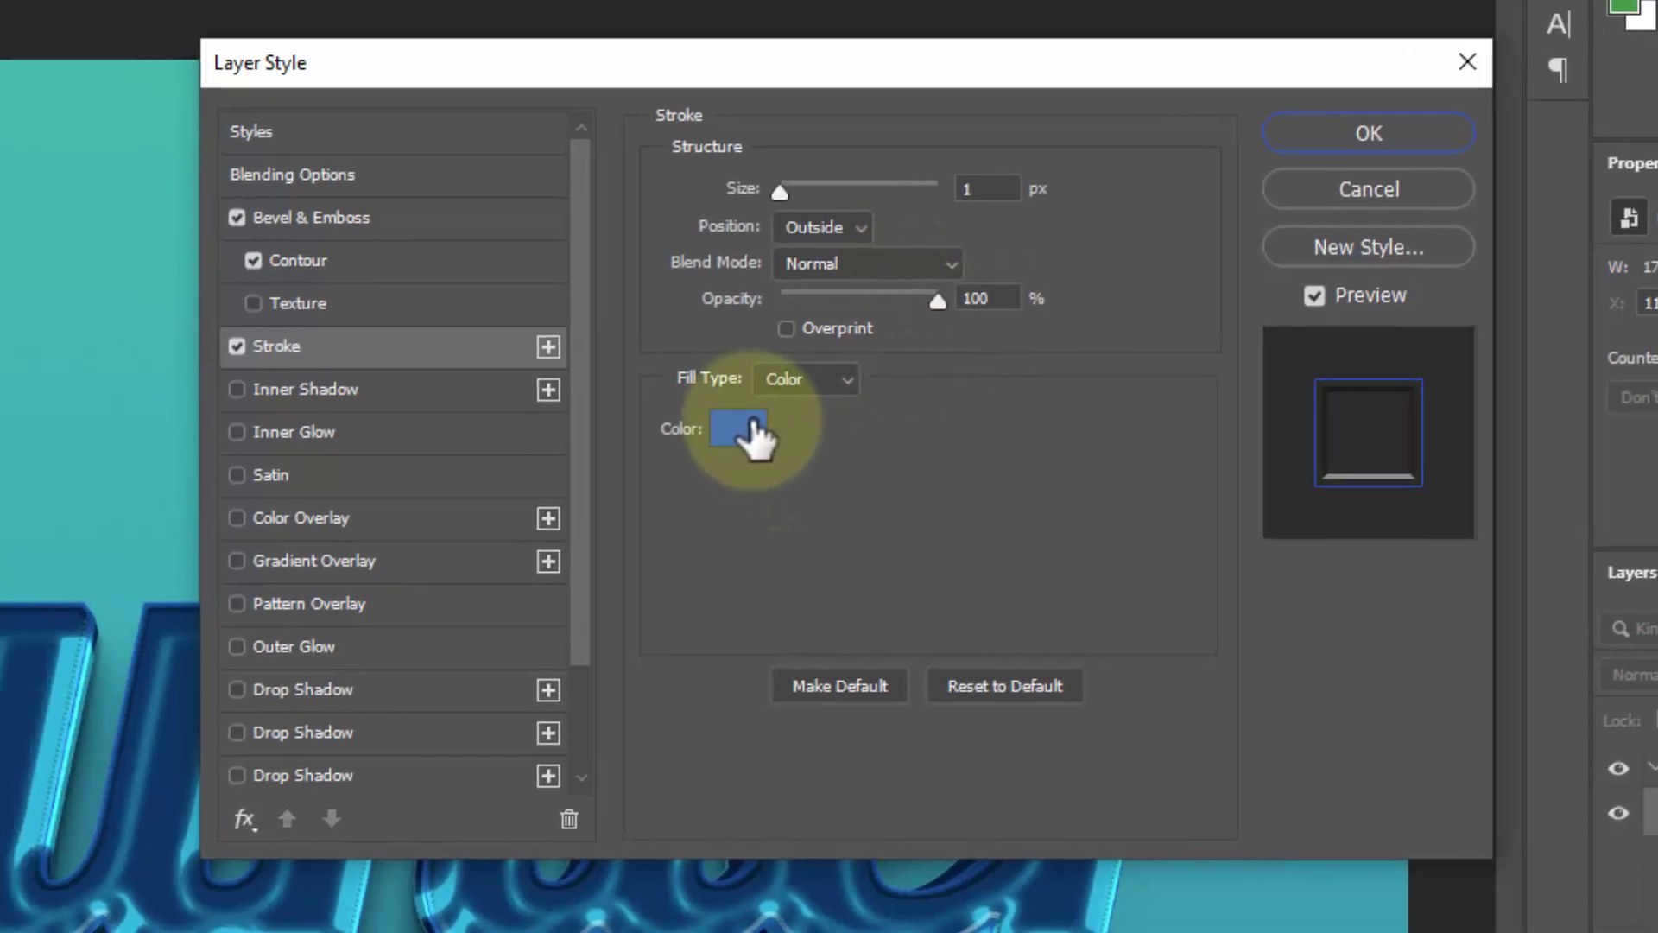
{"action": "left_click", "coordinate": [683, 399]}
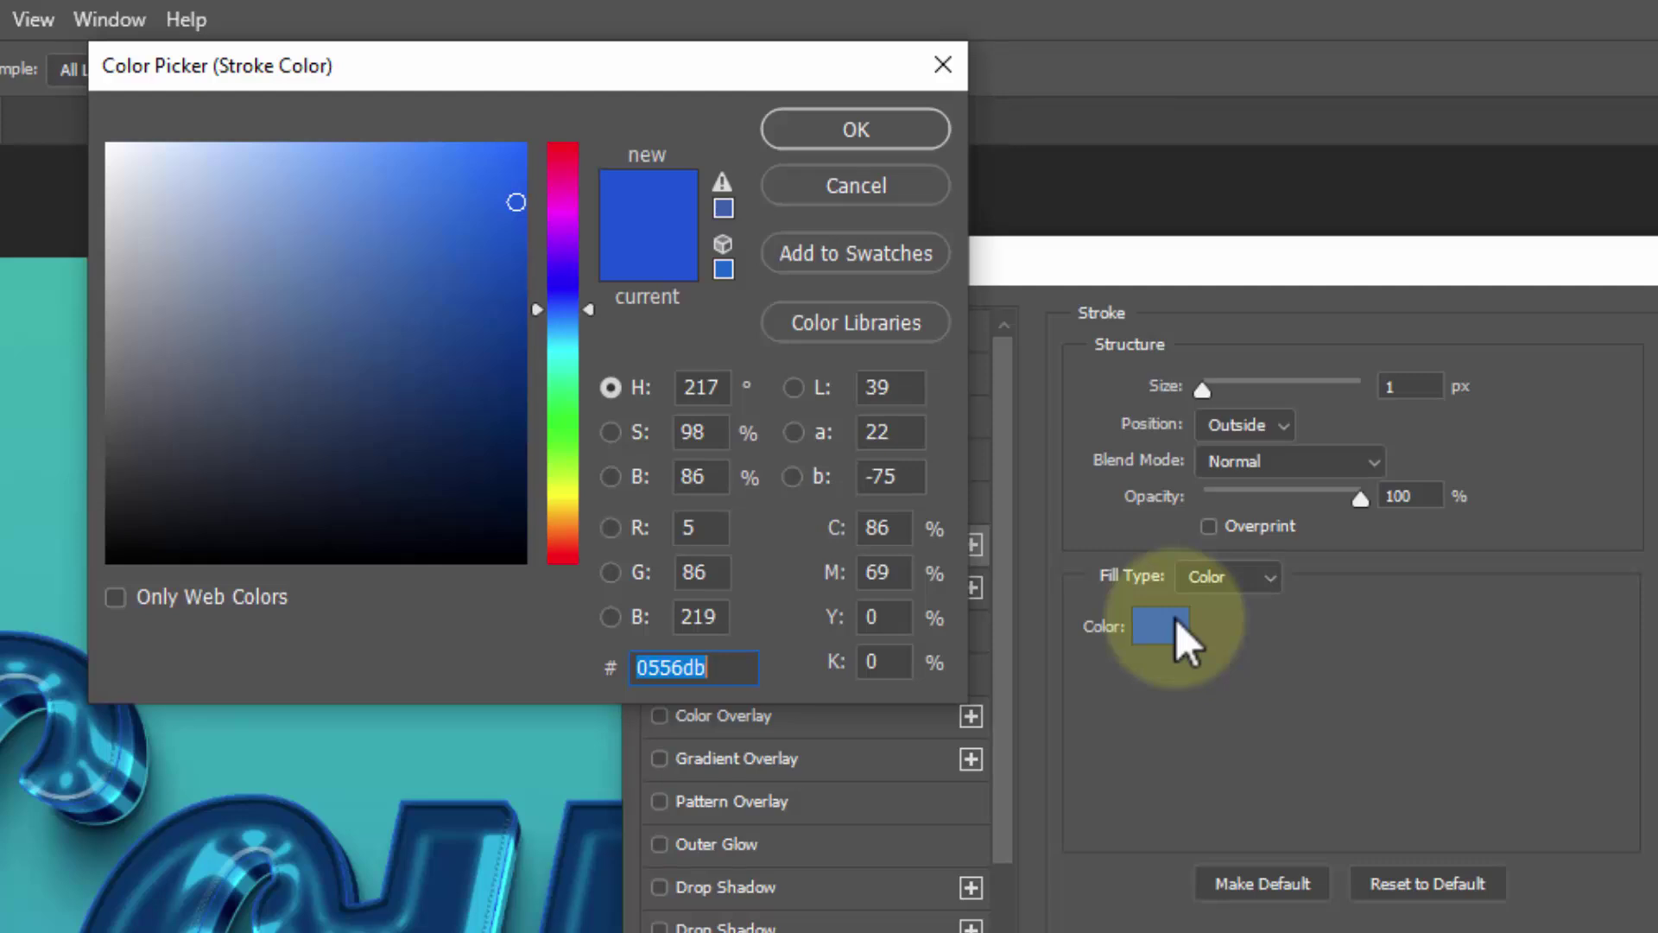
{"action": "type", "text": "0556"}
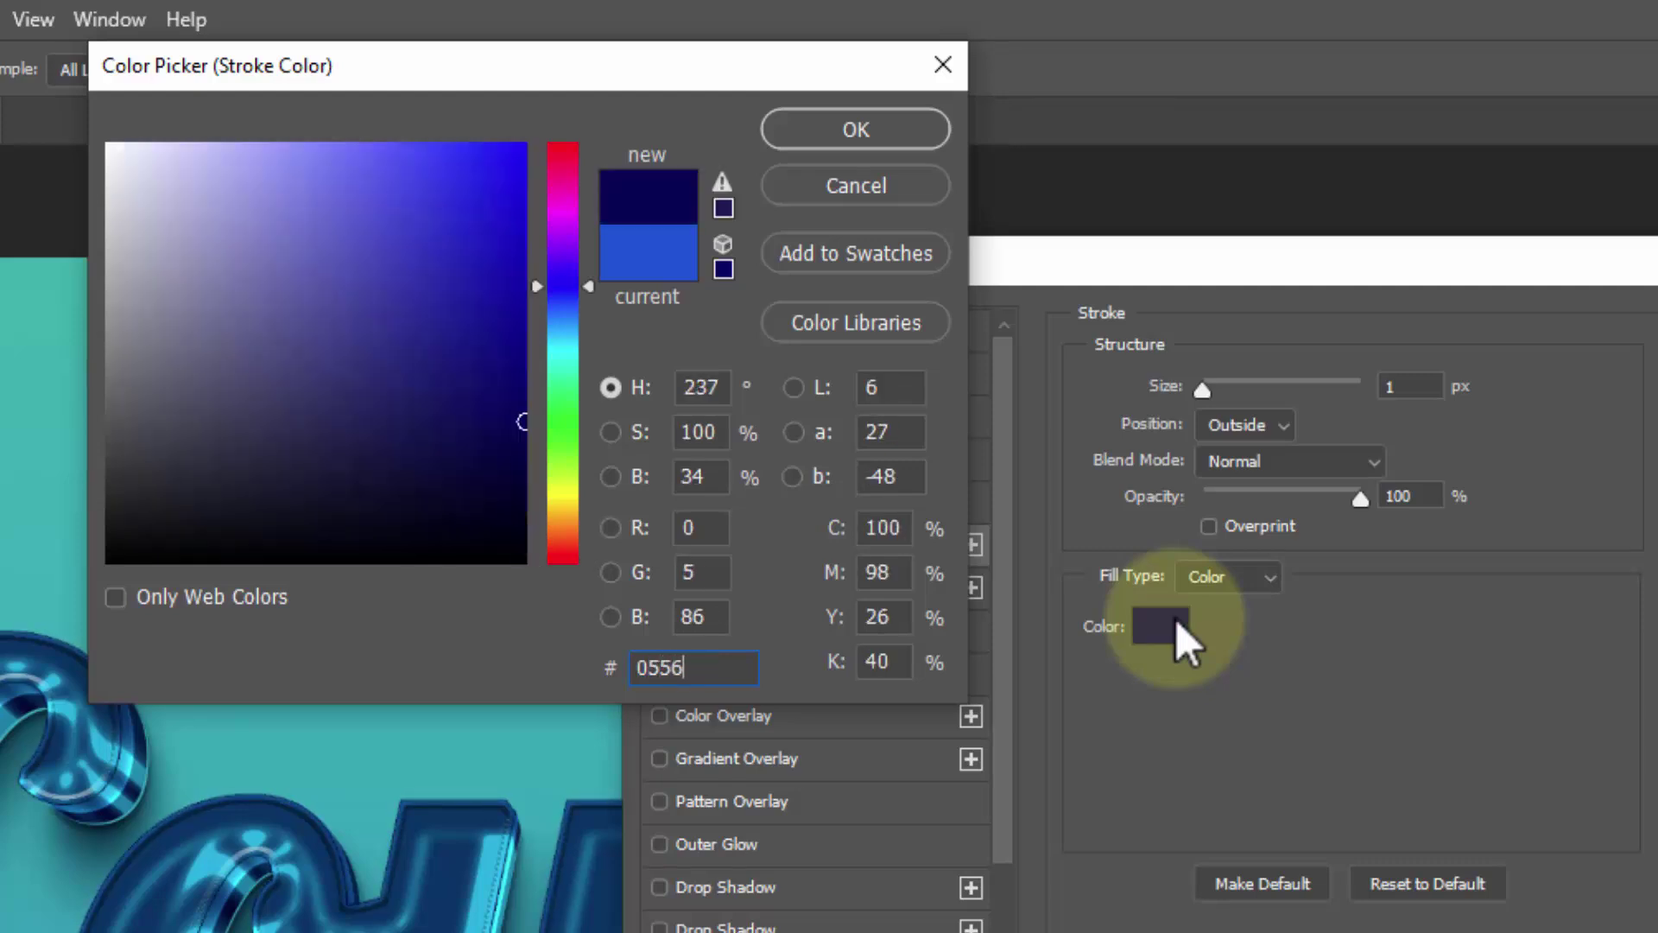
{"action": "type", "text": "db"}
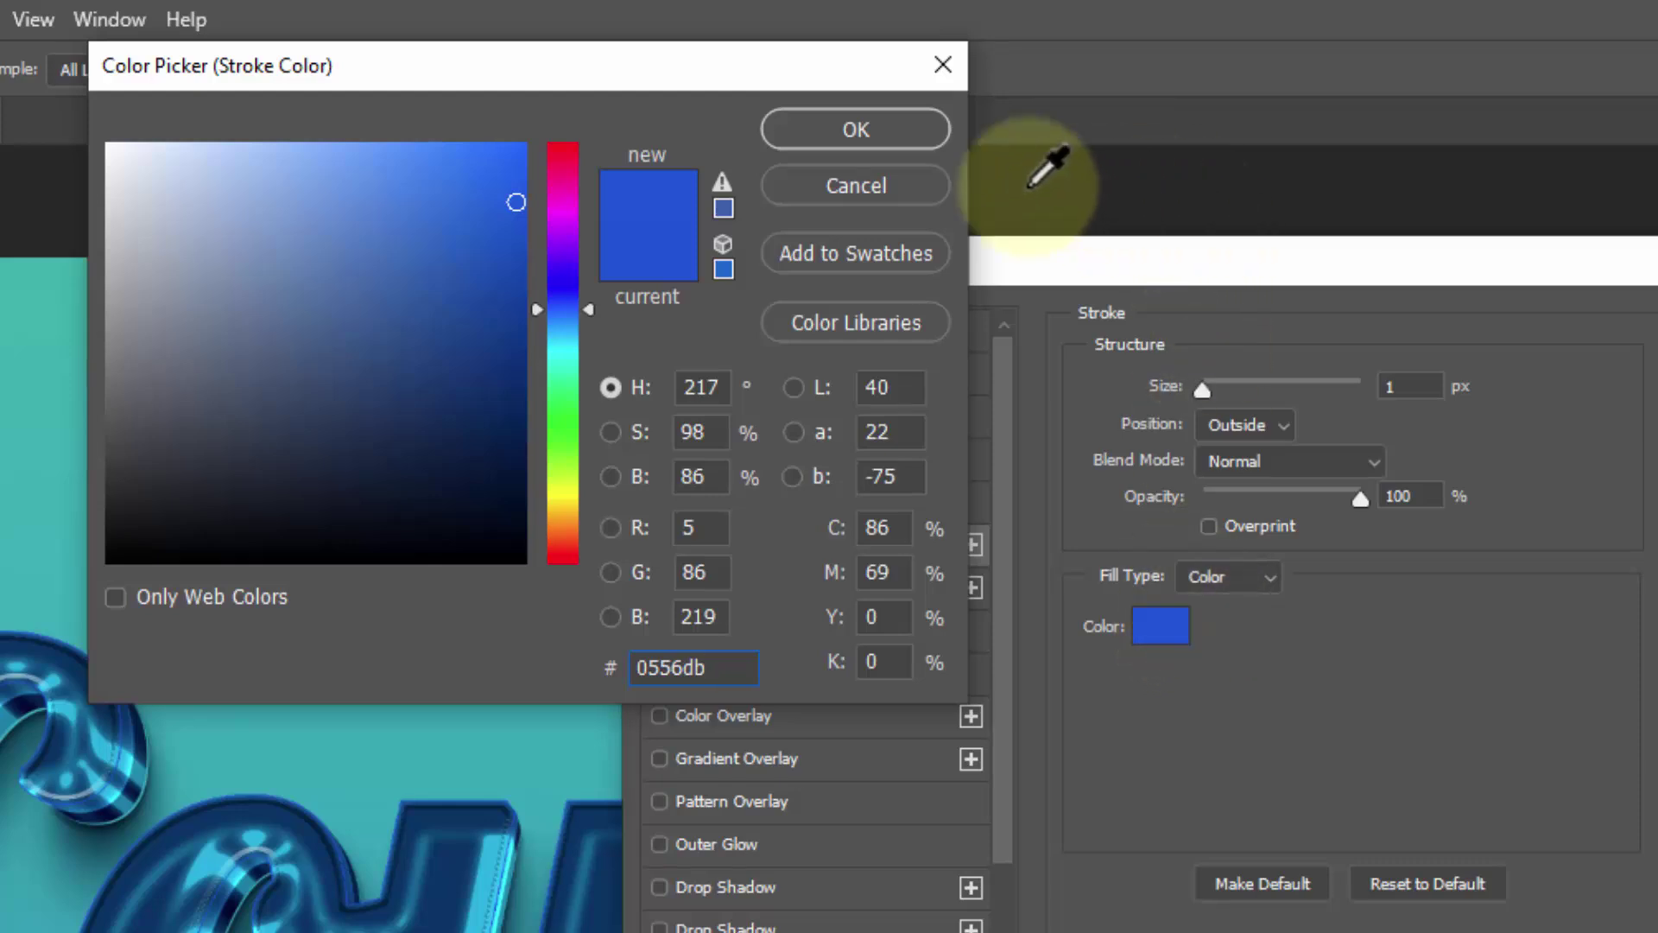
{"action": "left_click", "coordinate": [868, 140]}
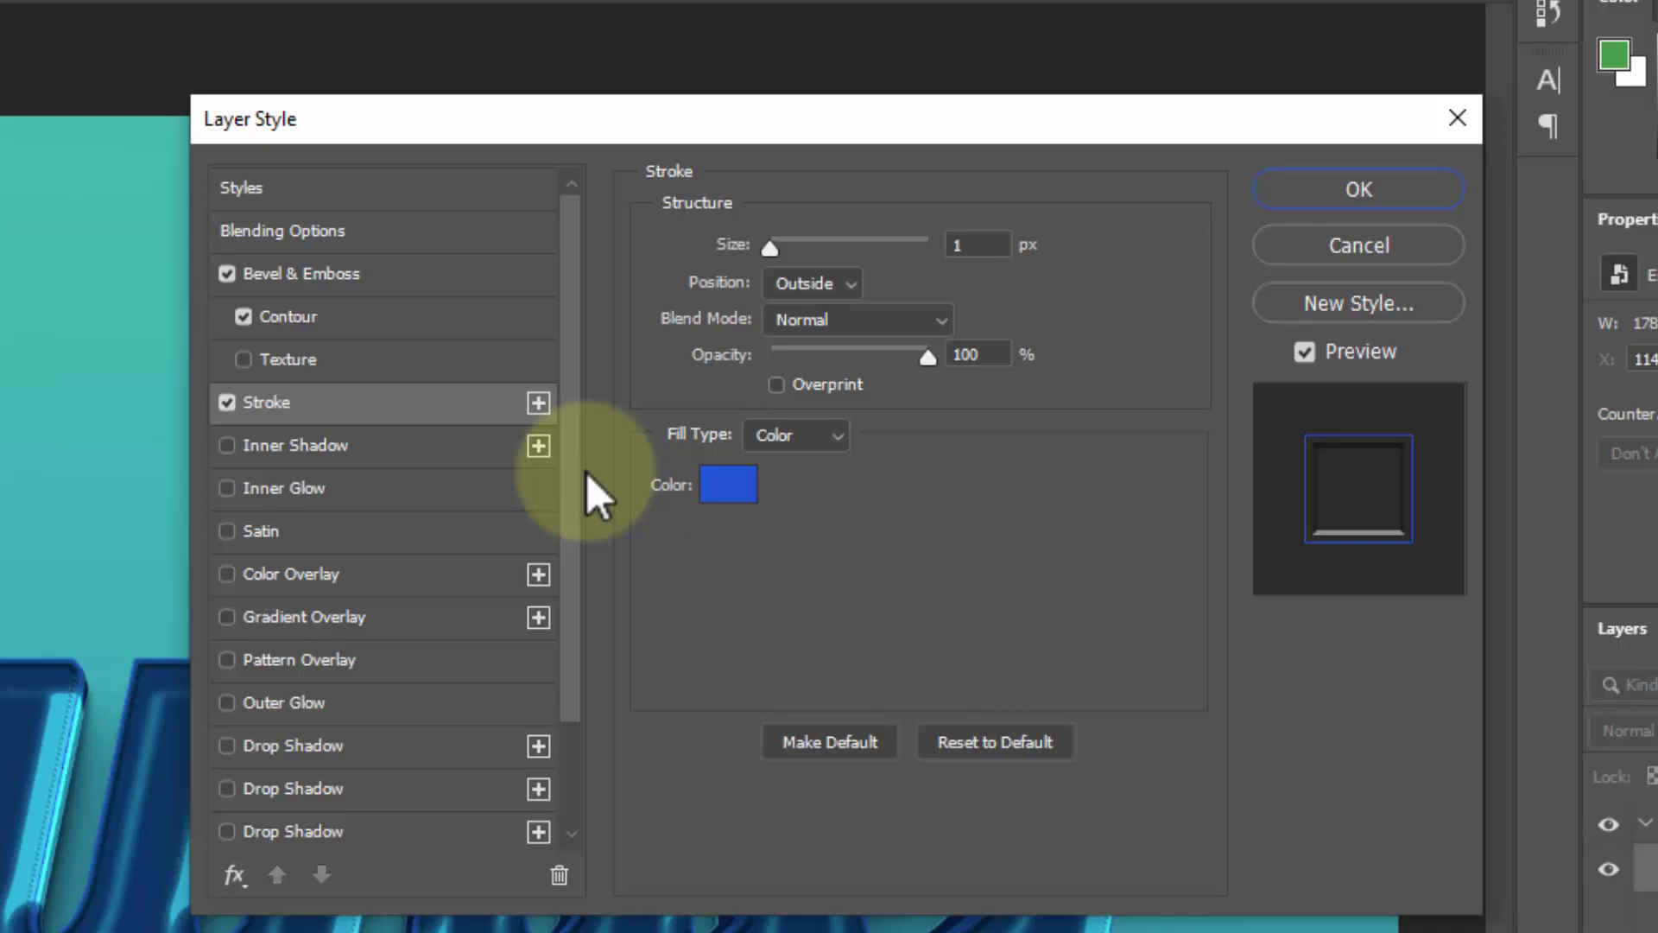
{"action": "left_click", "coordinate": [273, 534]}
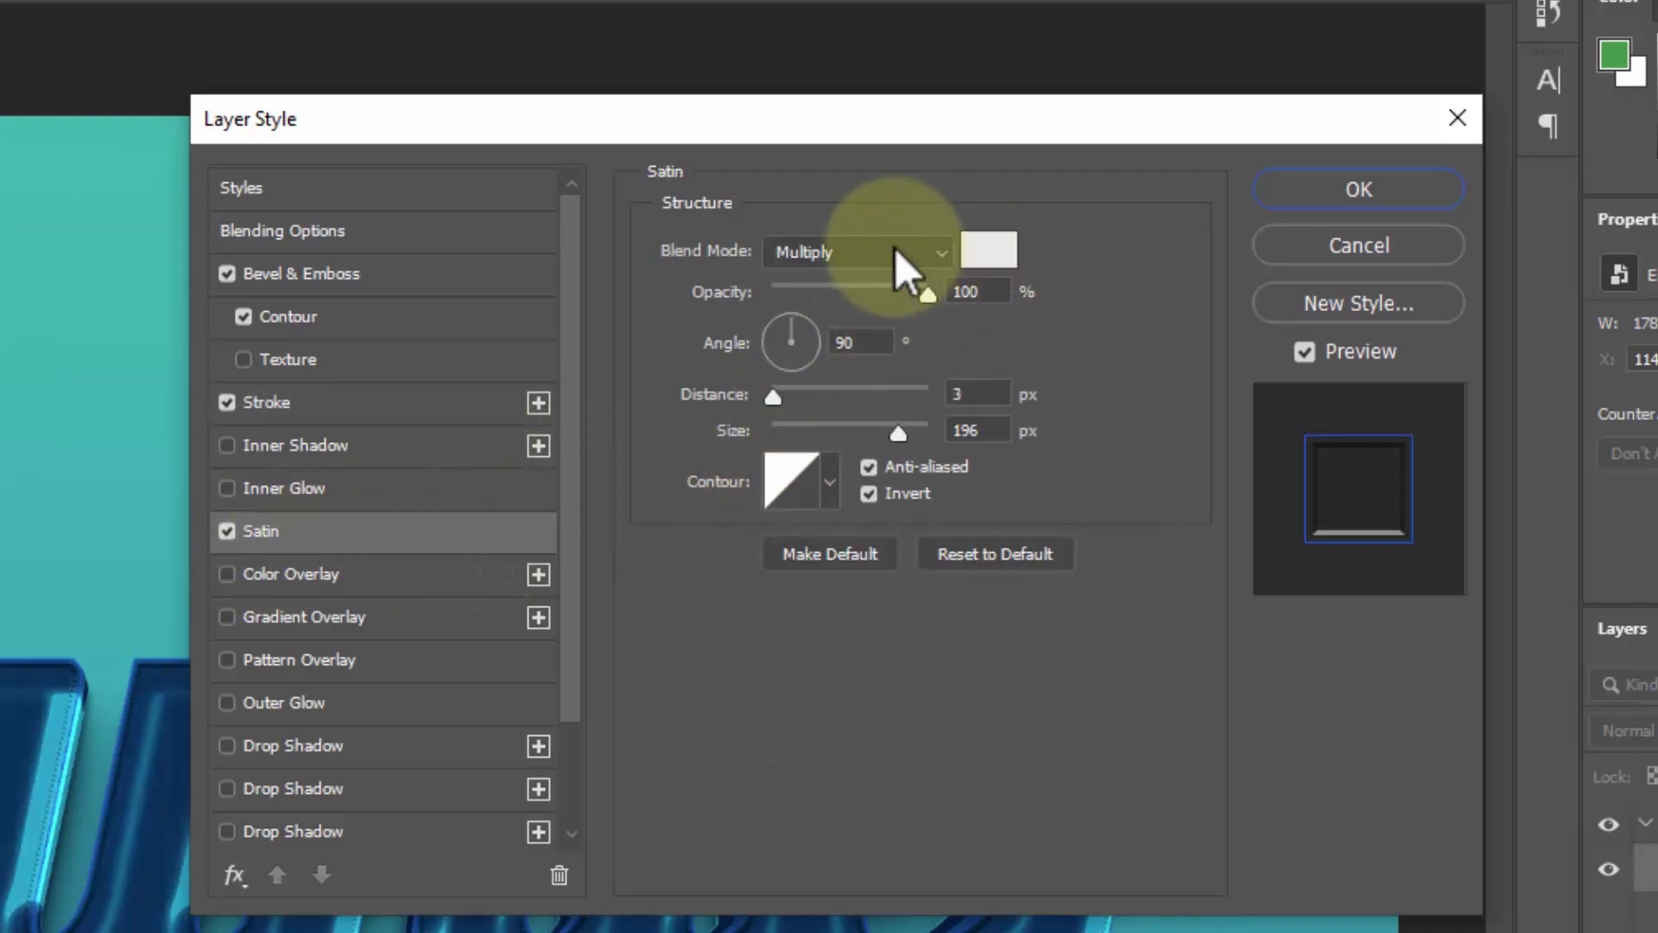
{"action": "left_click", "coordinate": [974, 291]}
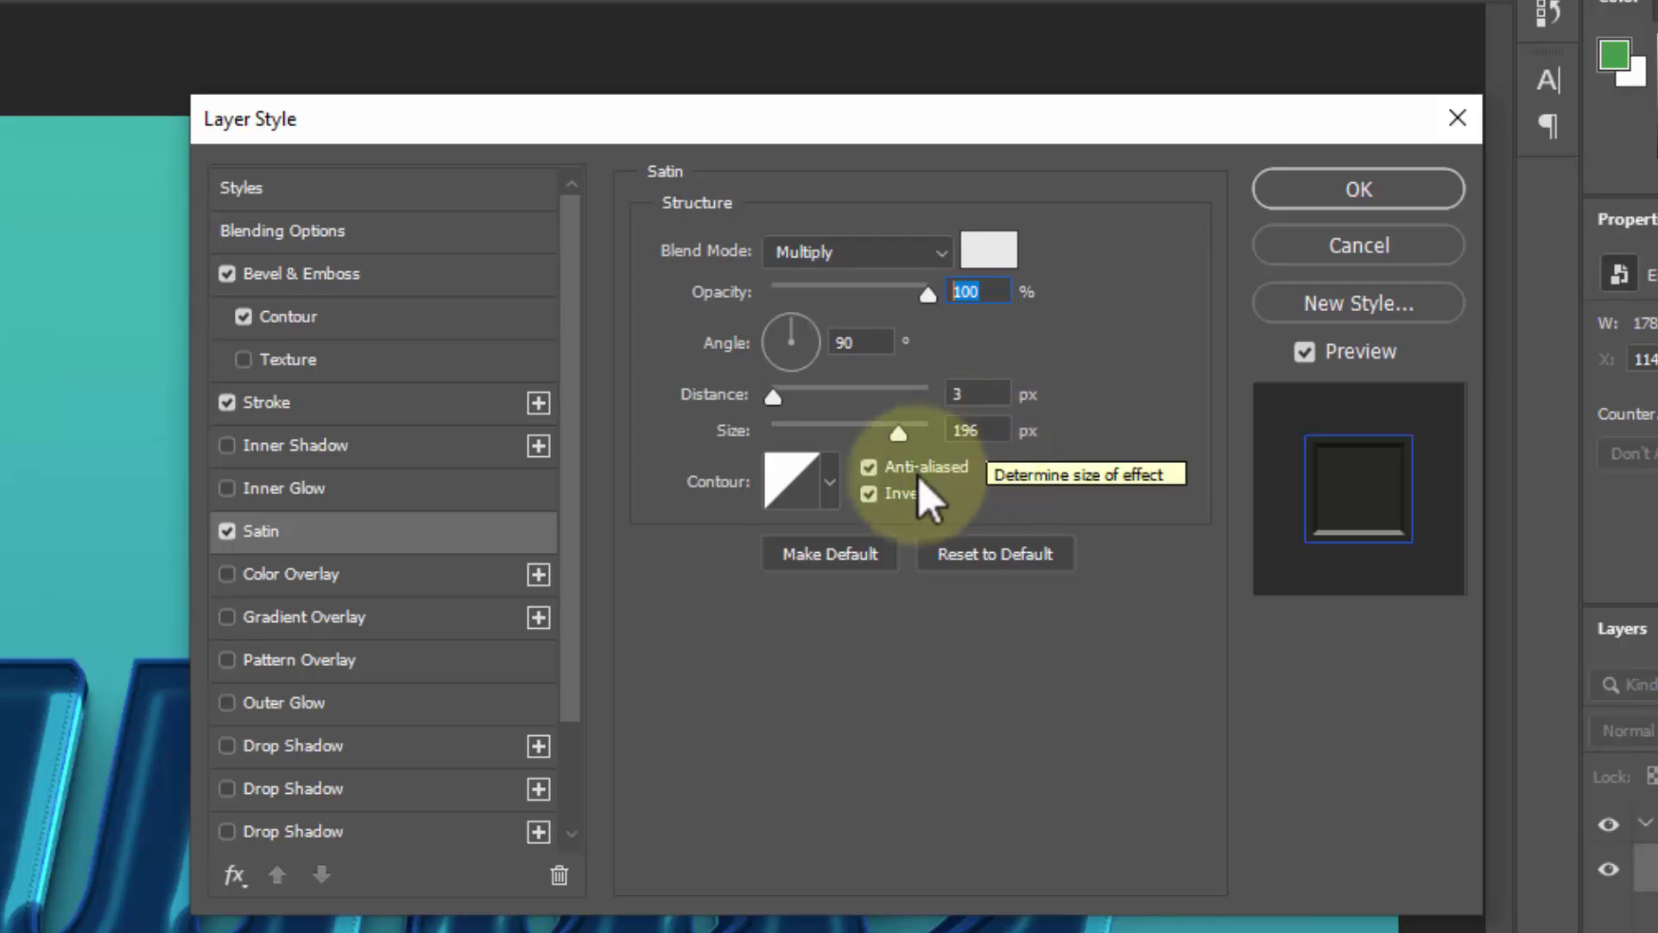
Step: Add a reversed Linear Gradient Overlay from a5a5a5 to ffffff in Normal mode at 100% opacity, -90° and 150% scale, and apply the layer style
{"action": "left_click", "coordinate": [332, 618]}
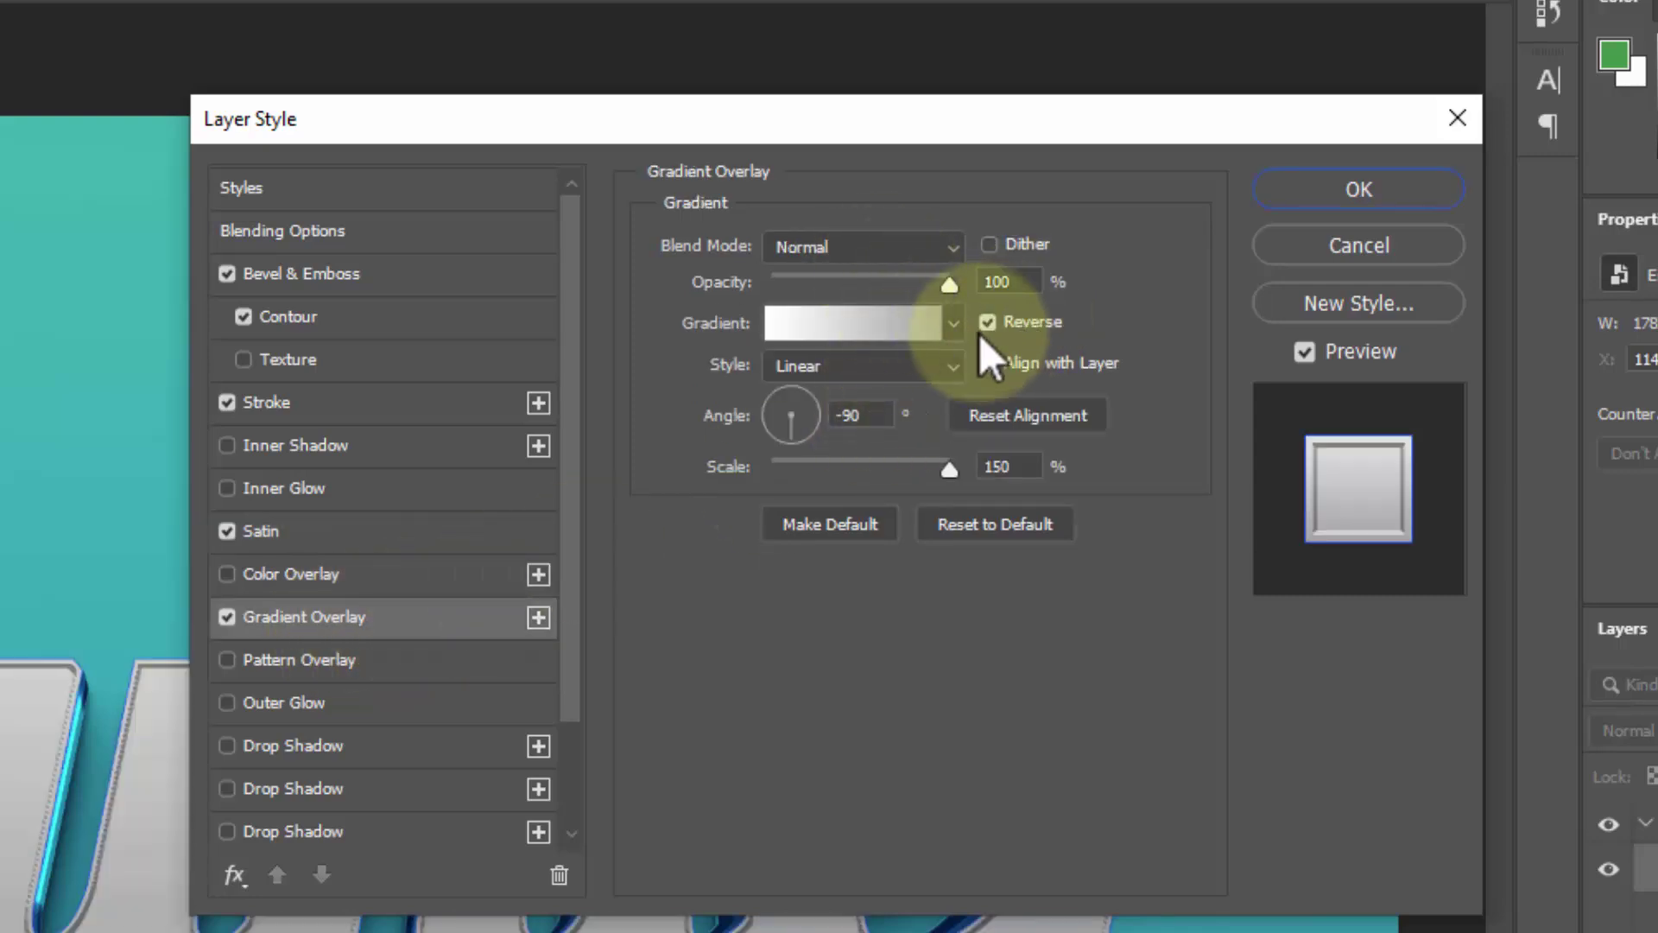
{"action": "left_click", "coordinate": [831, 330]}
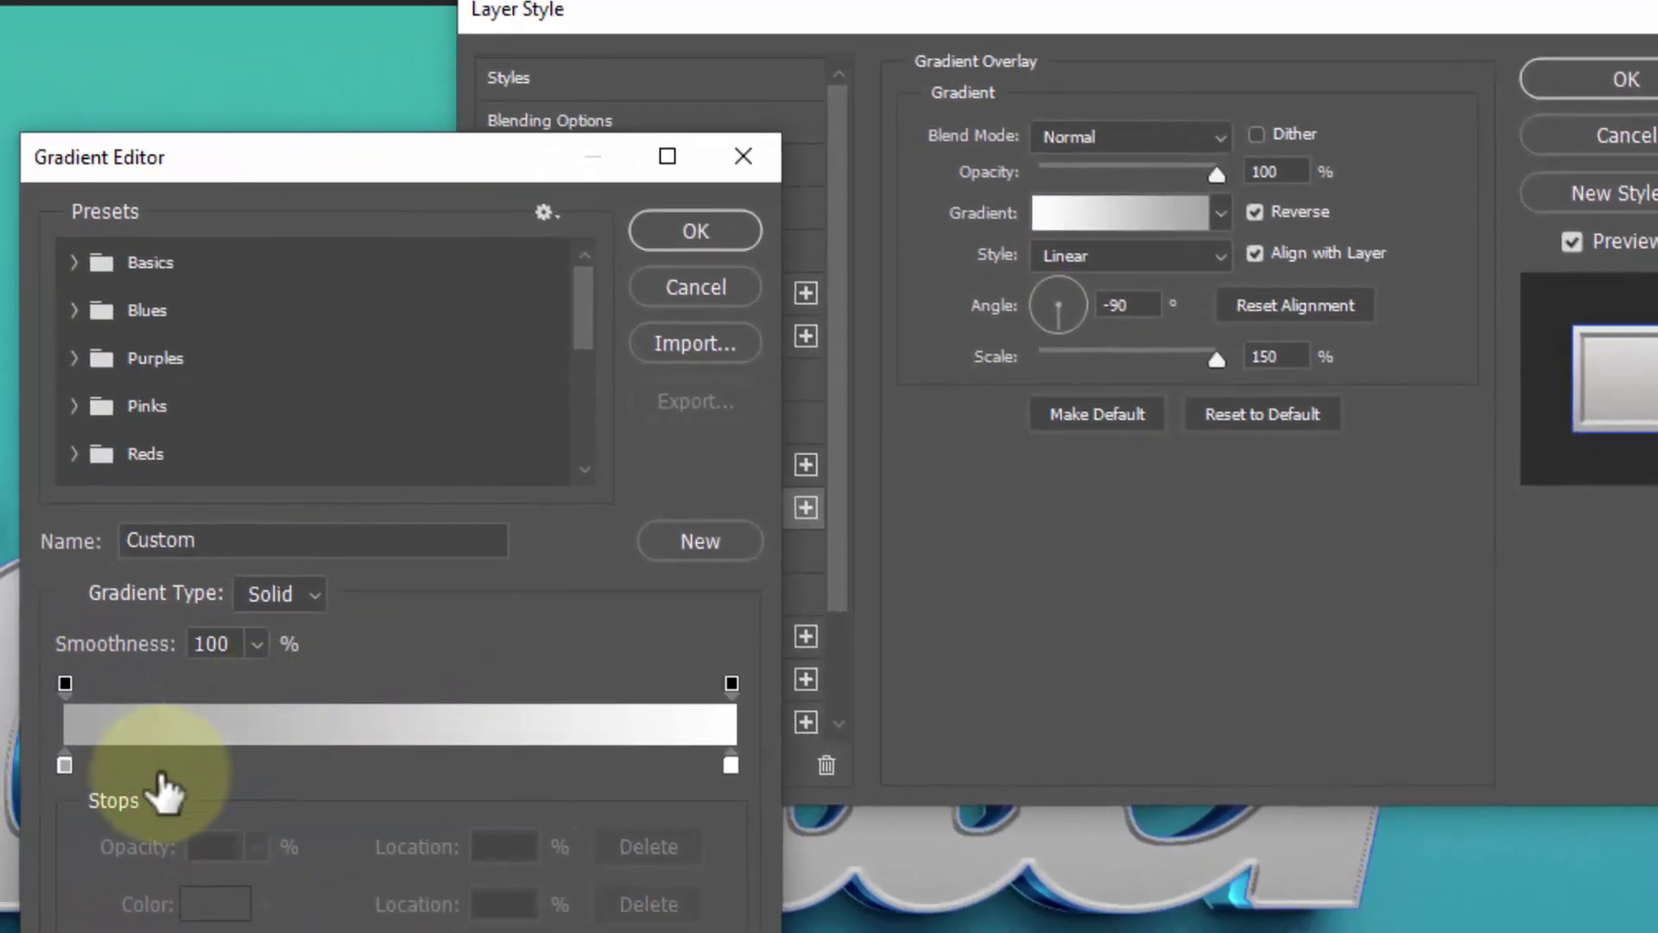
{"action": "left_click", "coordinate": [64, 764]}
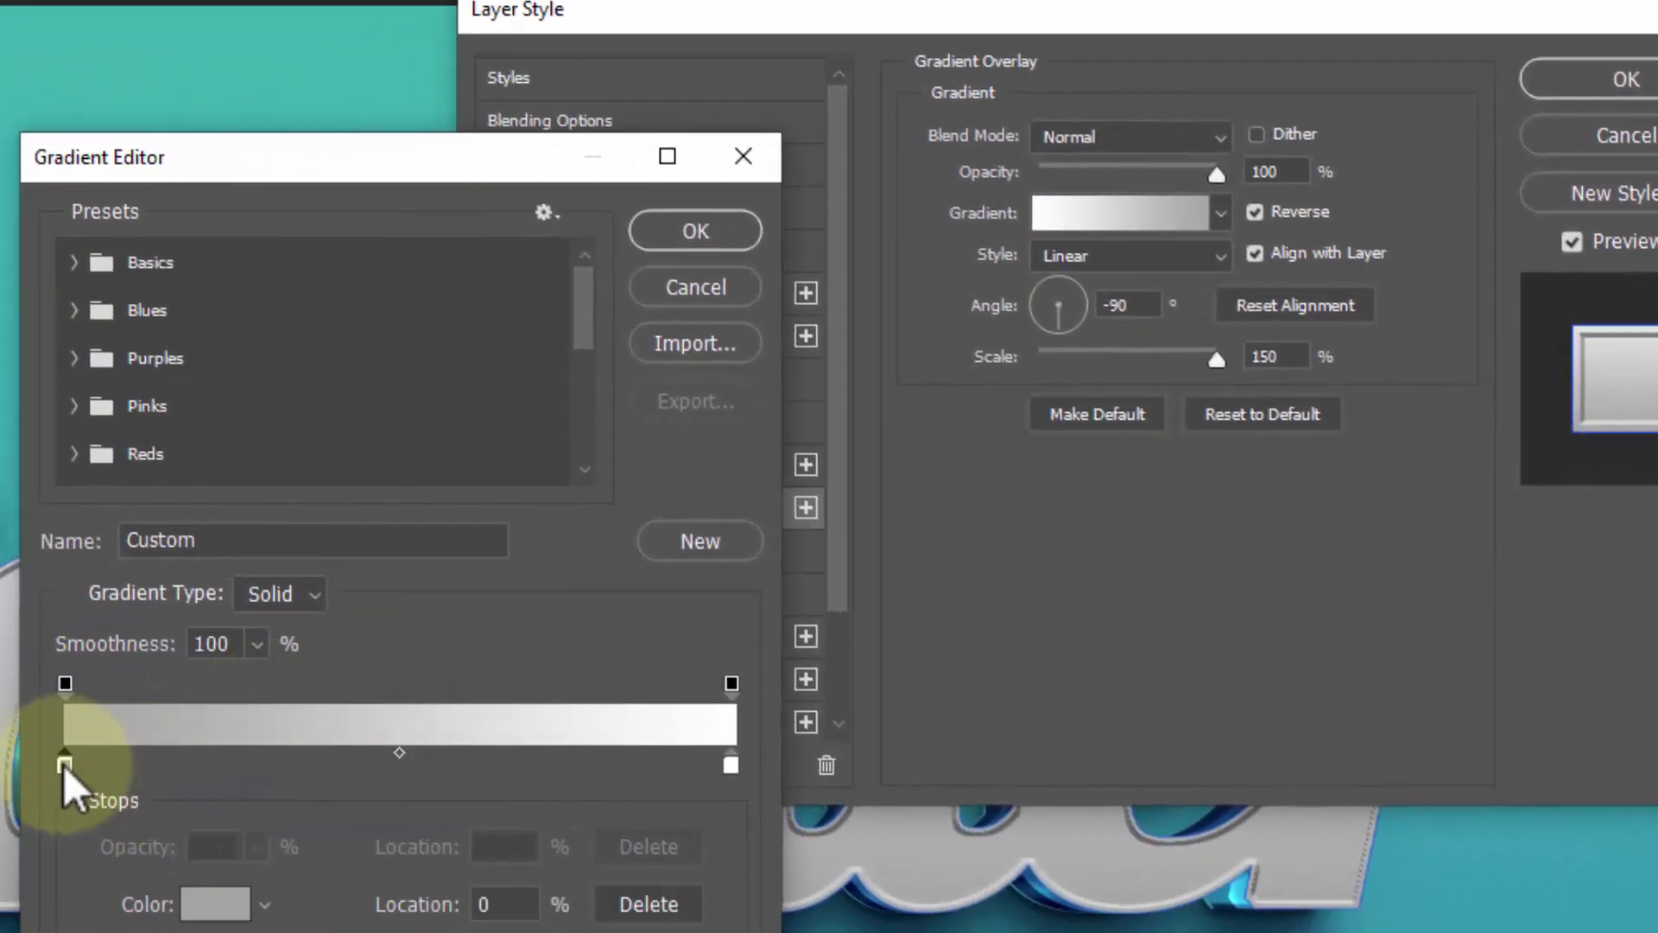
{"action": "left_click", "coordinate": [183, 917]}
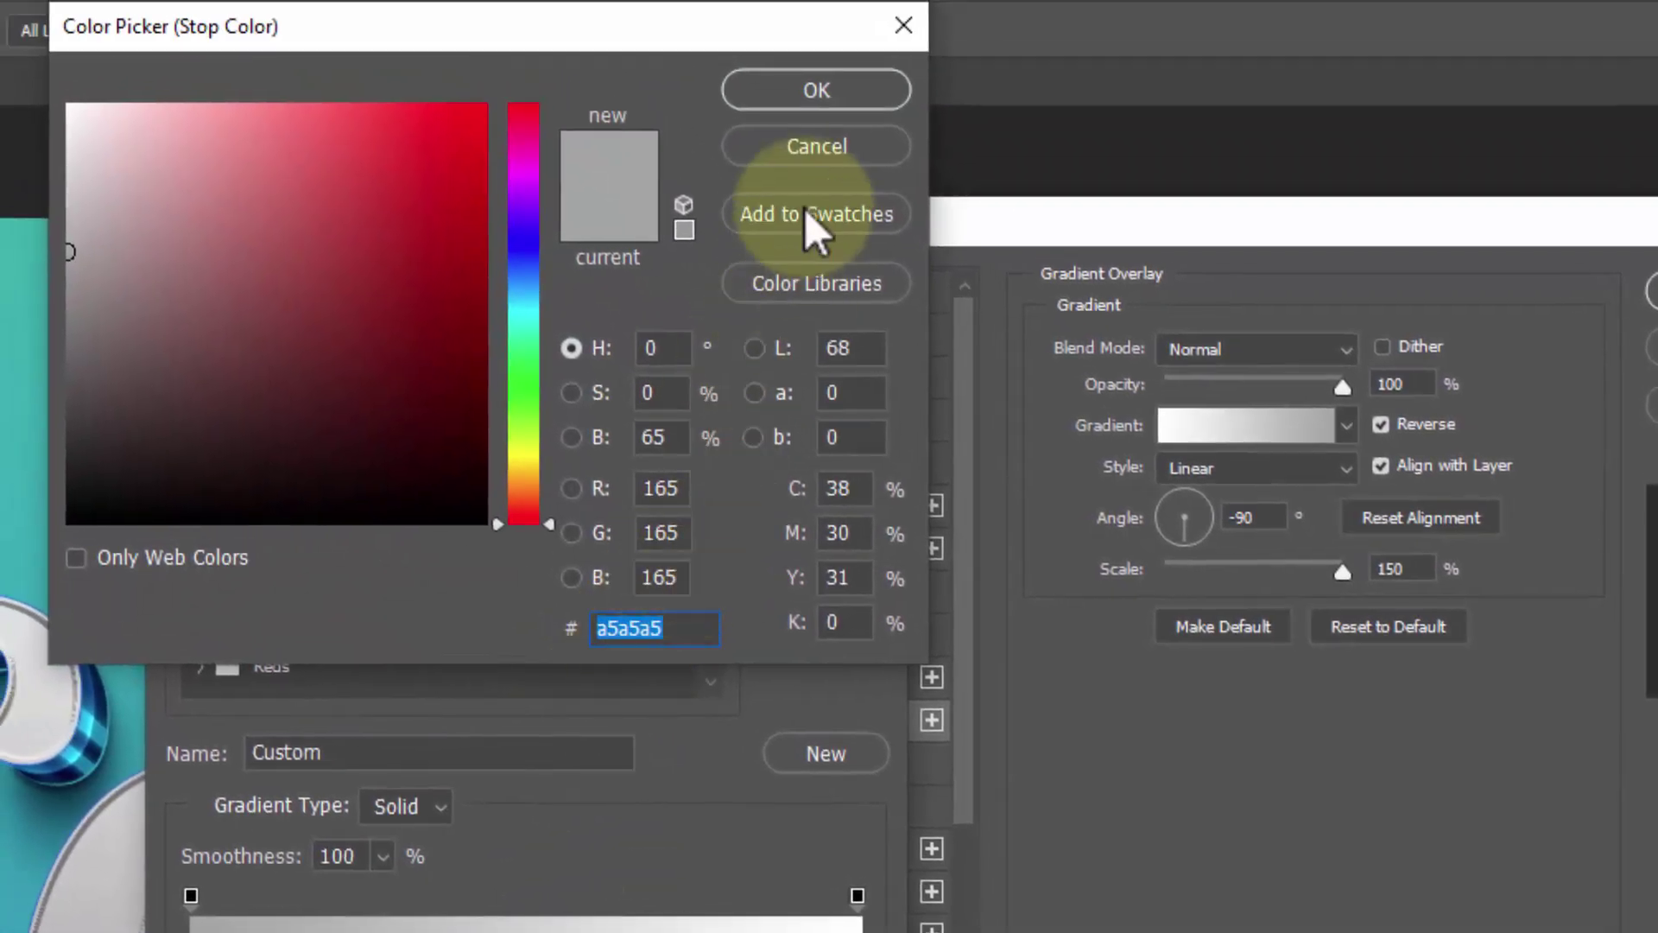
{"action": "left_click", "coordinate": [786, 91]}
{"action": "left_click", "coordinate": [866, 855]}
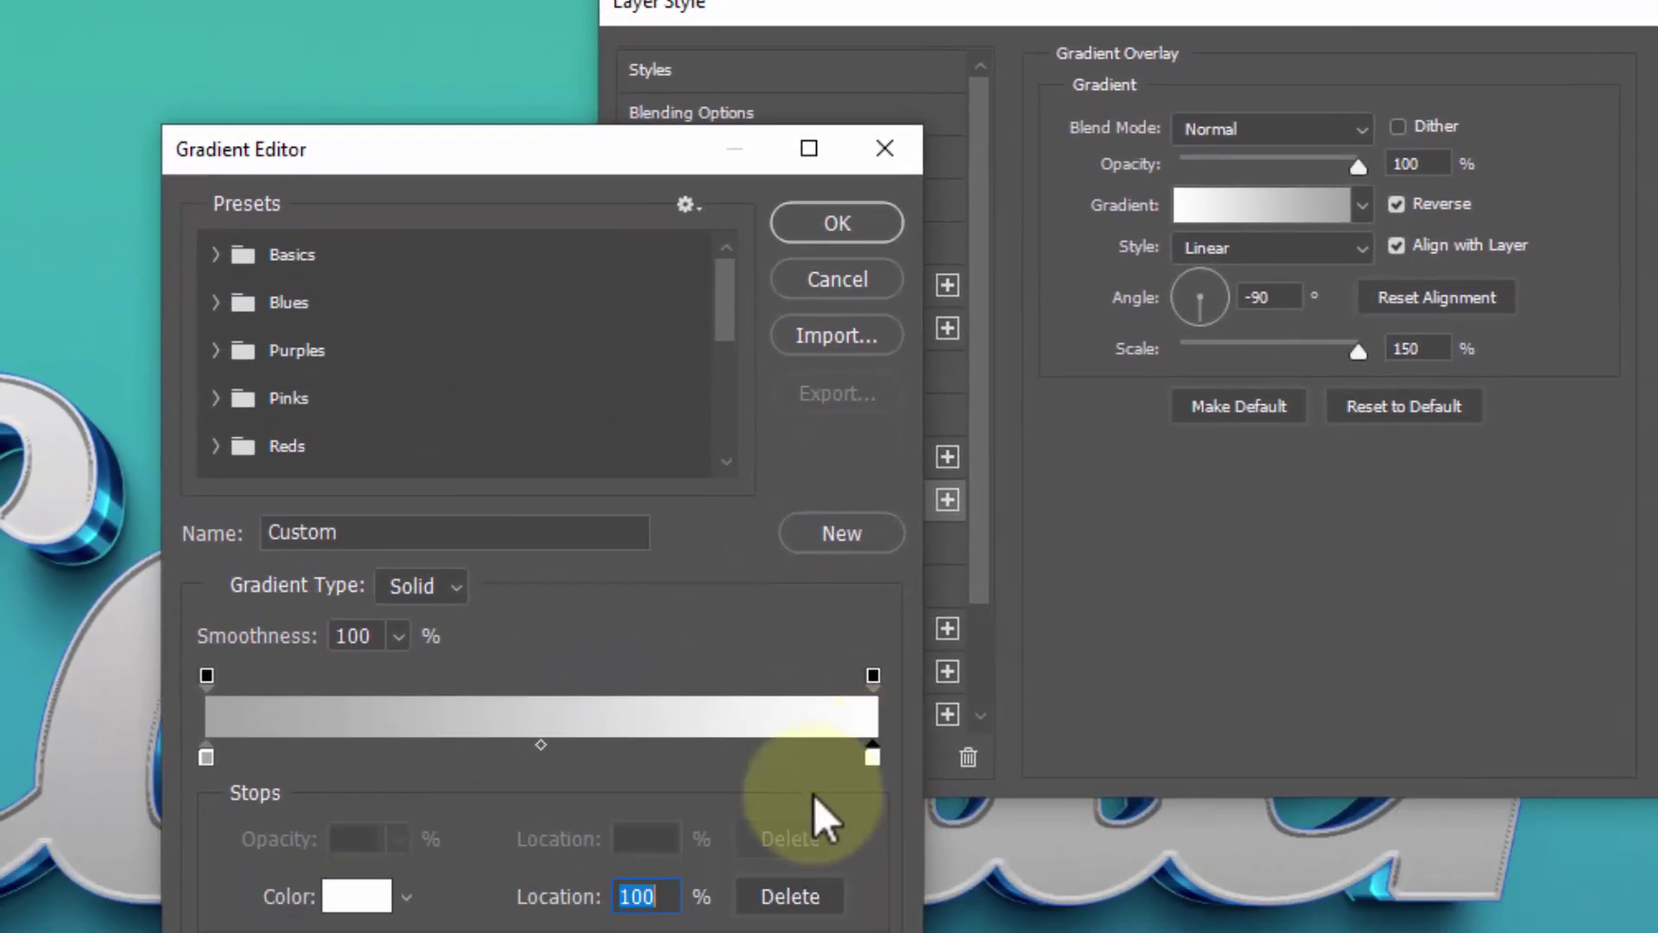
{"action": "left_click", "coordinate": [354, 898]}
{"action": "left_click", "coordinate": [618, 637]}
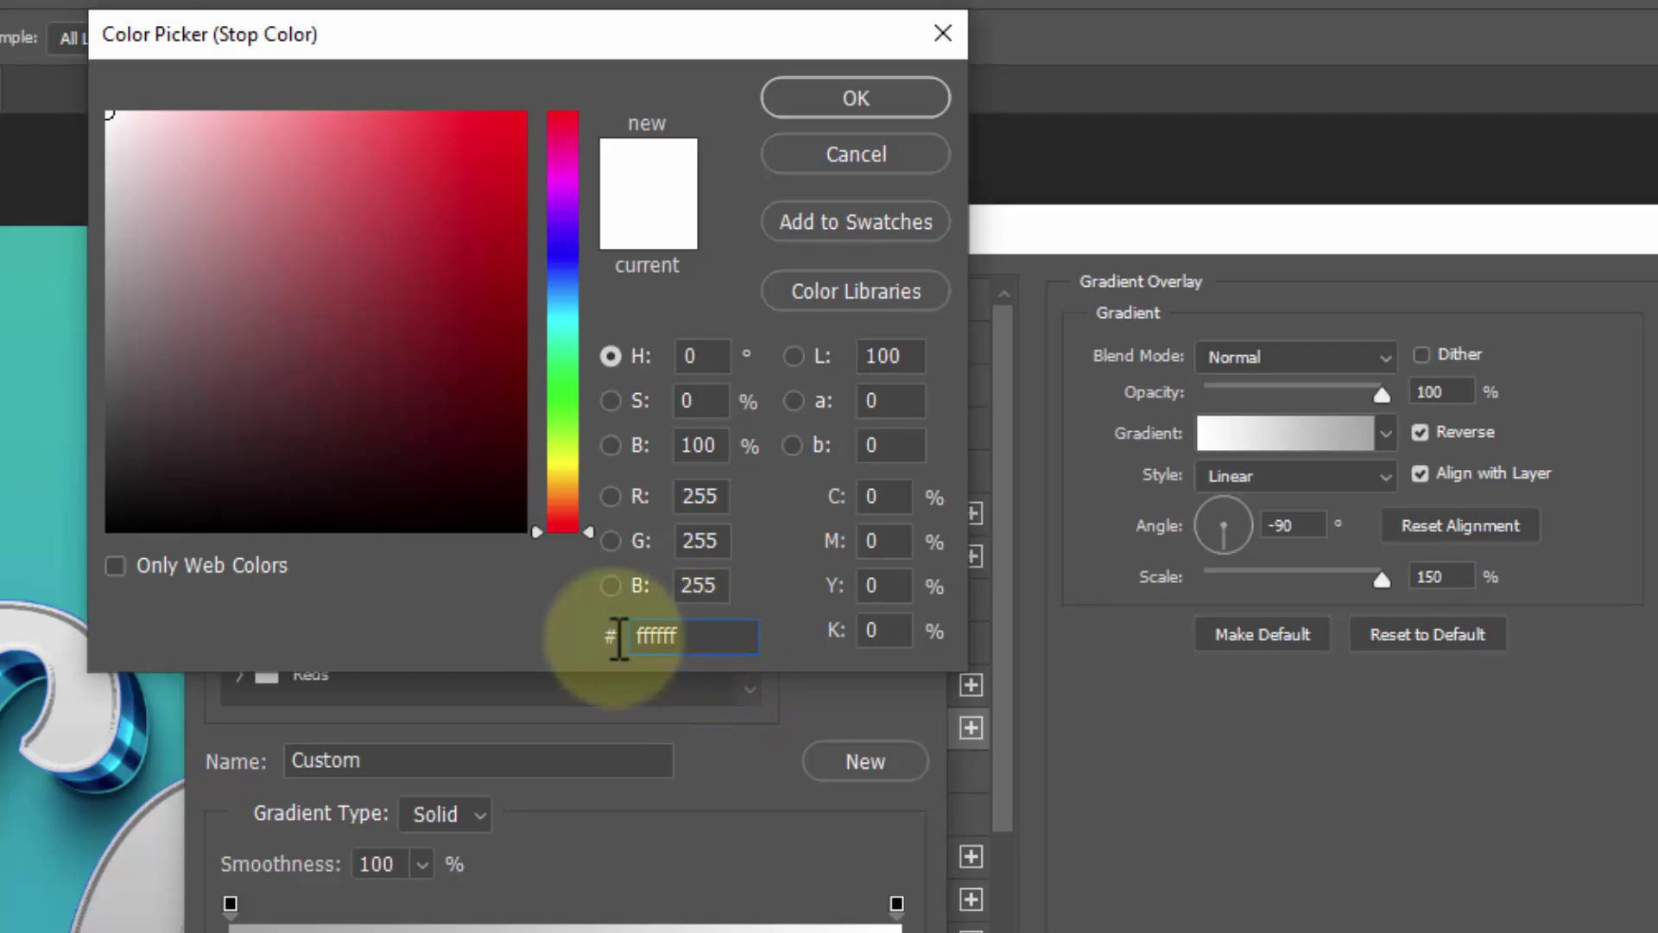
{"action": "left_click", "coordinate": [854, 99]}
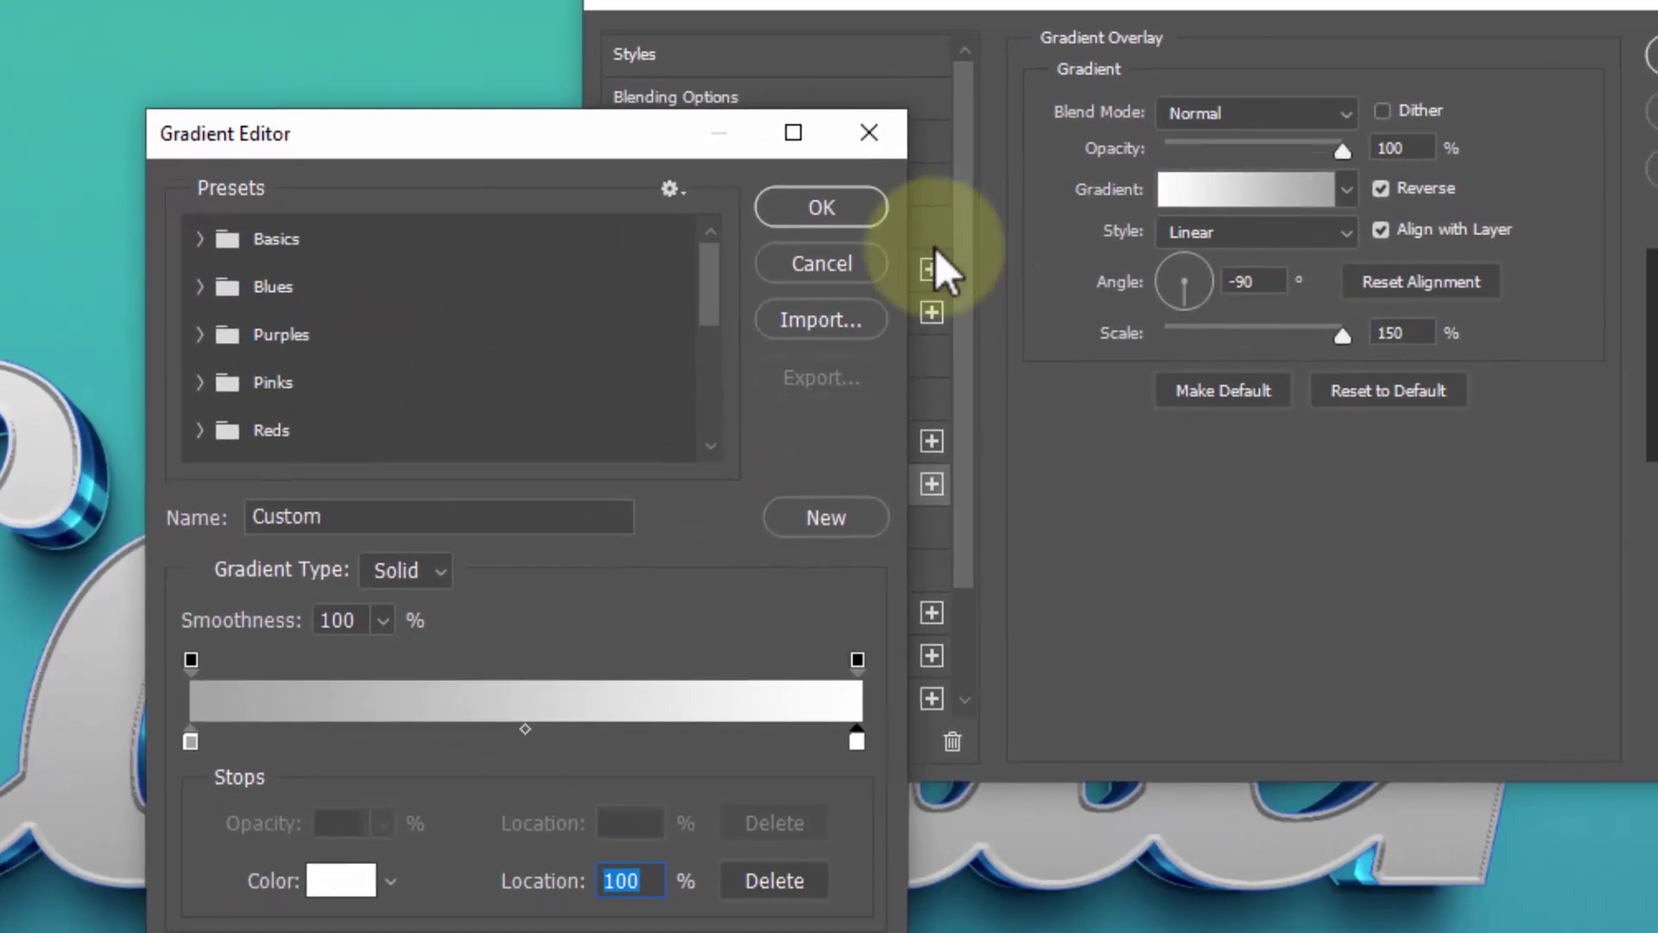
{"action": "left_click", "coordinate": [816, 207]}
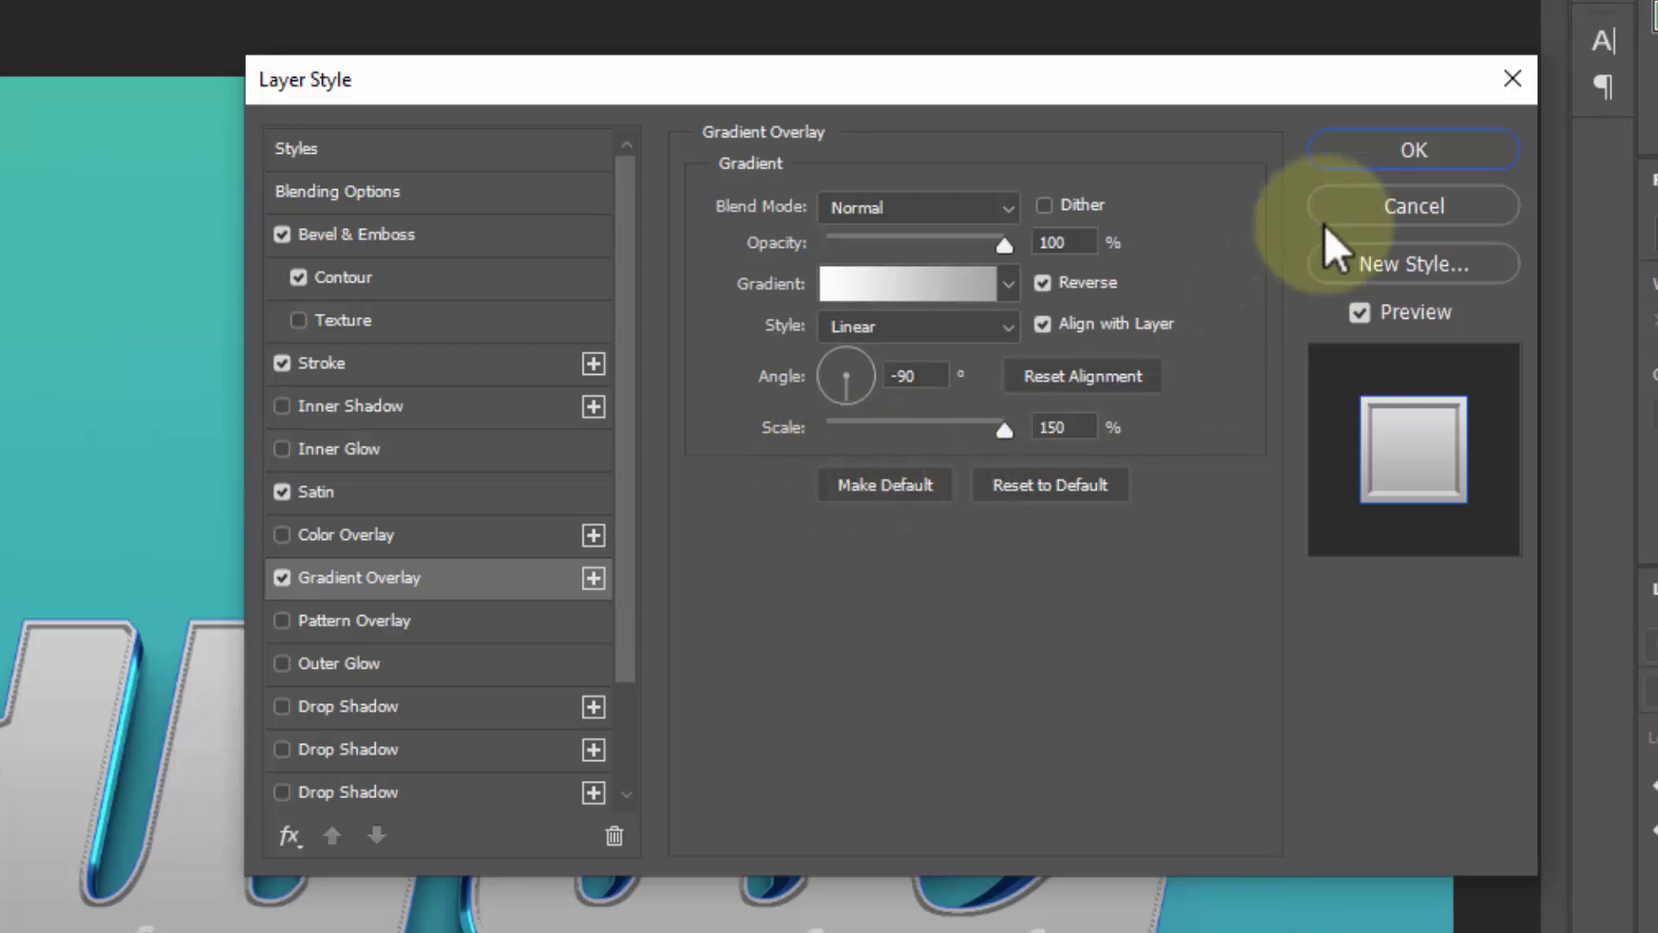
{"action": "left_click", "coordinate": [1392, 153]}
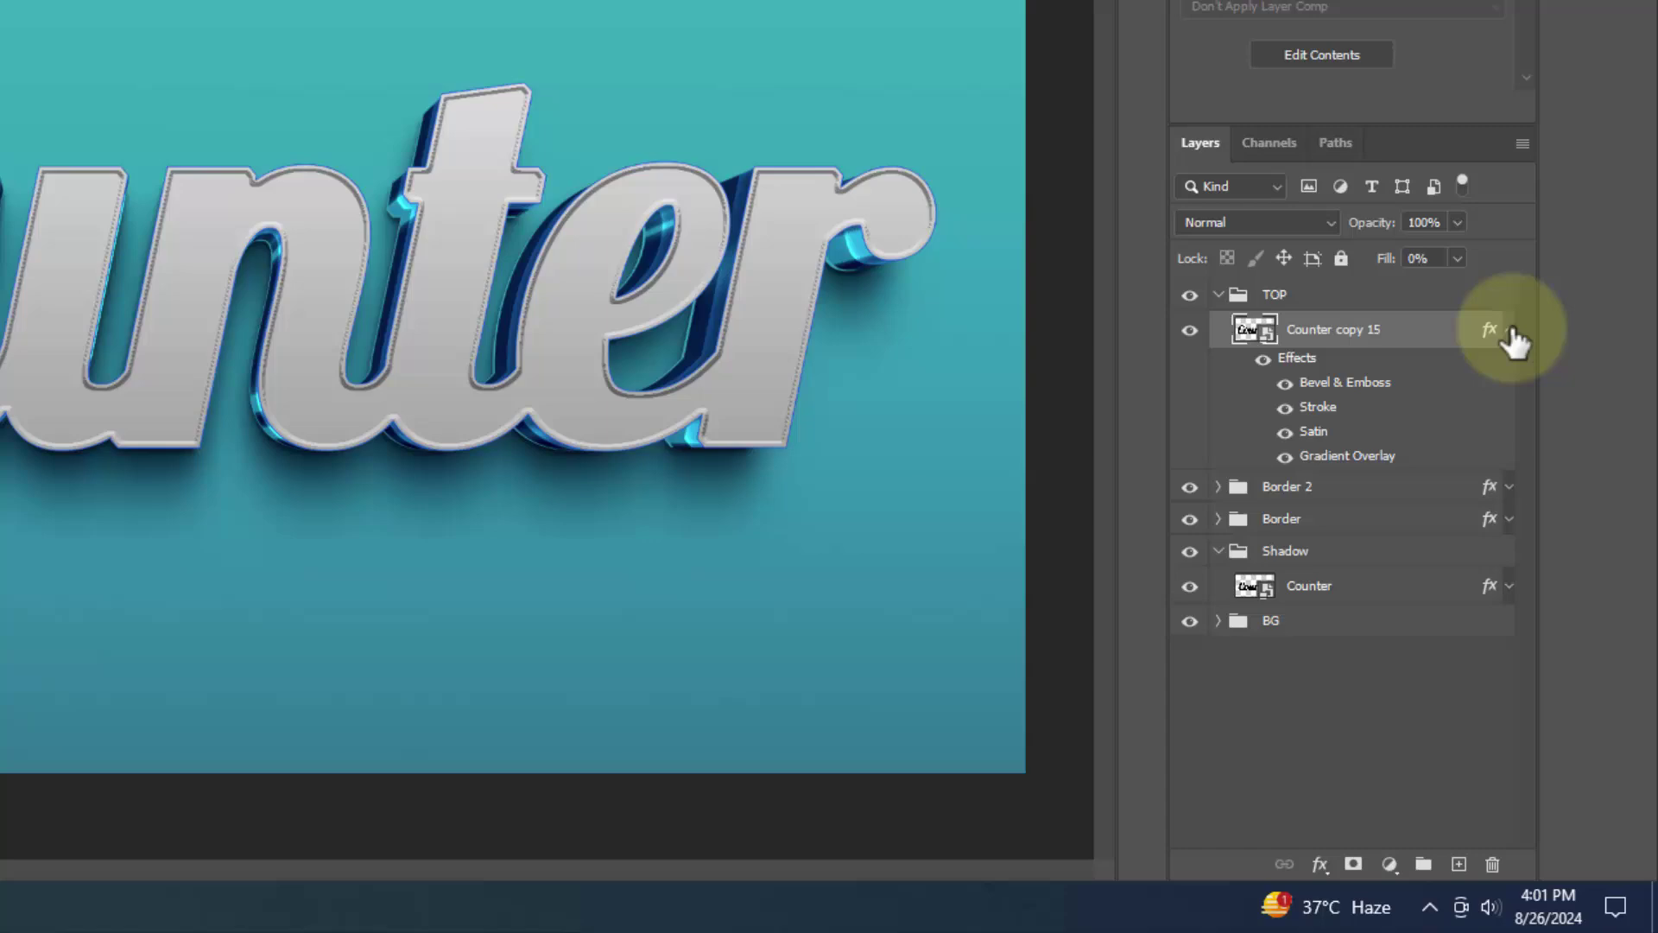
Step: Duplicate Counter copy 15 to the top of the layer stack, outside the TOP group, and clear the duplicate's layer style
{"action": "left_click", "coordinate": [1559, 527]}
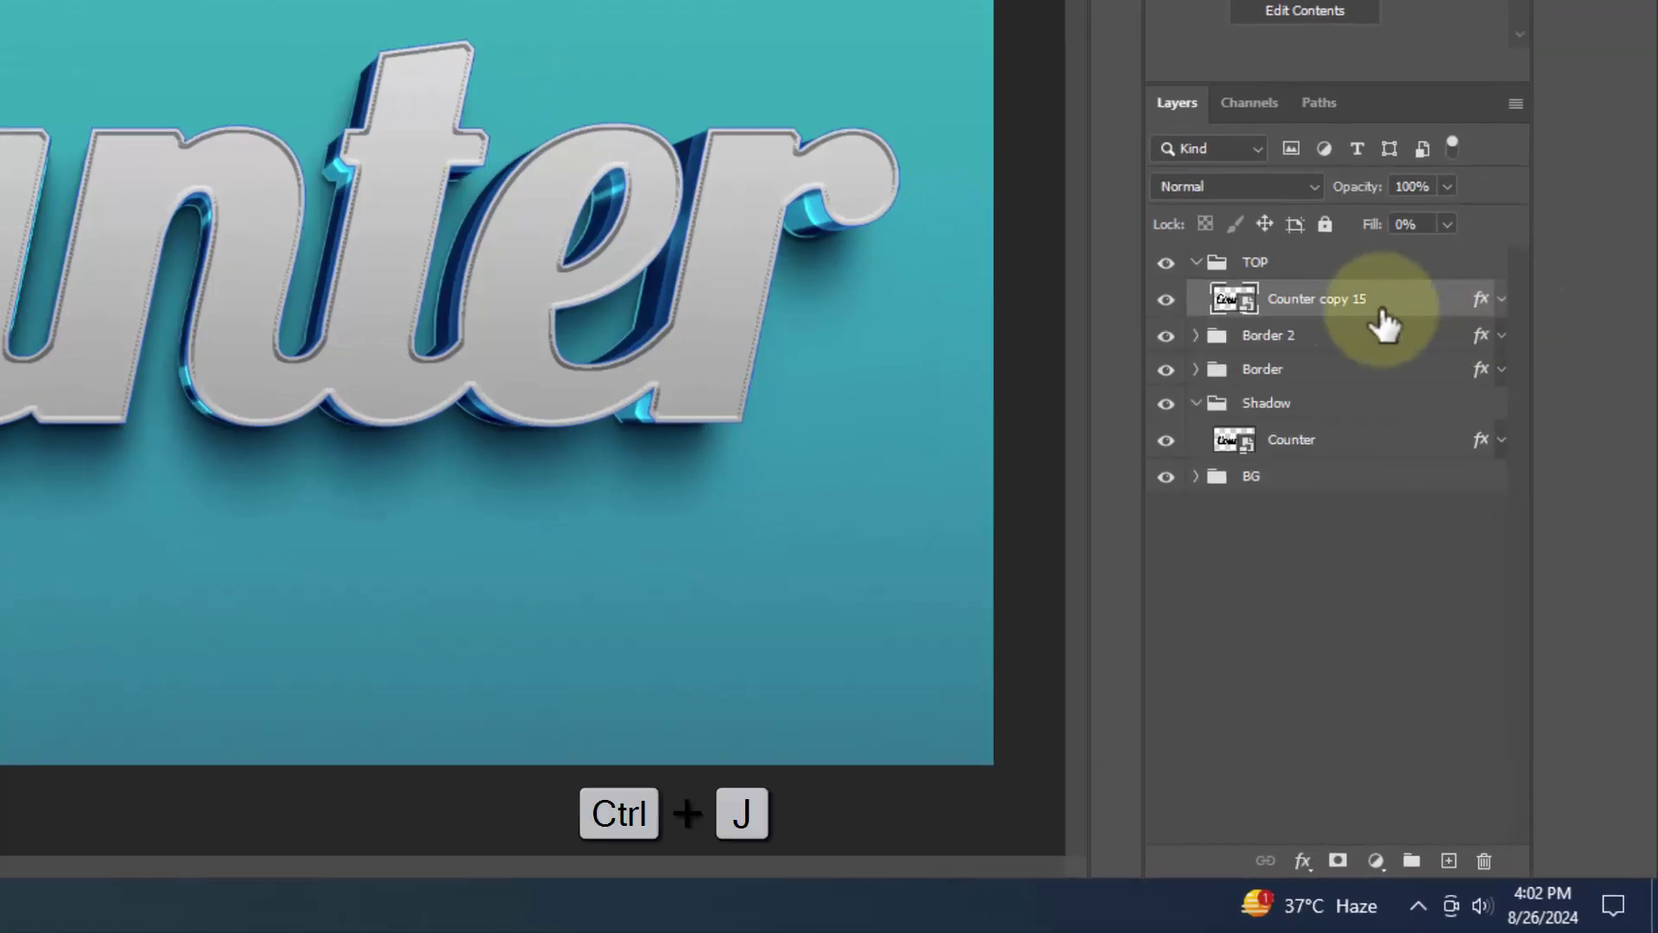
{"action": "key", "text": "ctrl+j"}
{"action": "left_click_drag", "start_coordinate": [1379, 322], "coordinate": [1396, 265]}
{"action": "right_click", "coordinate": [1401, 273]}
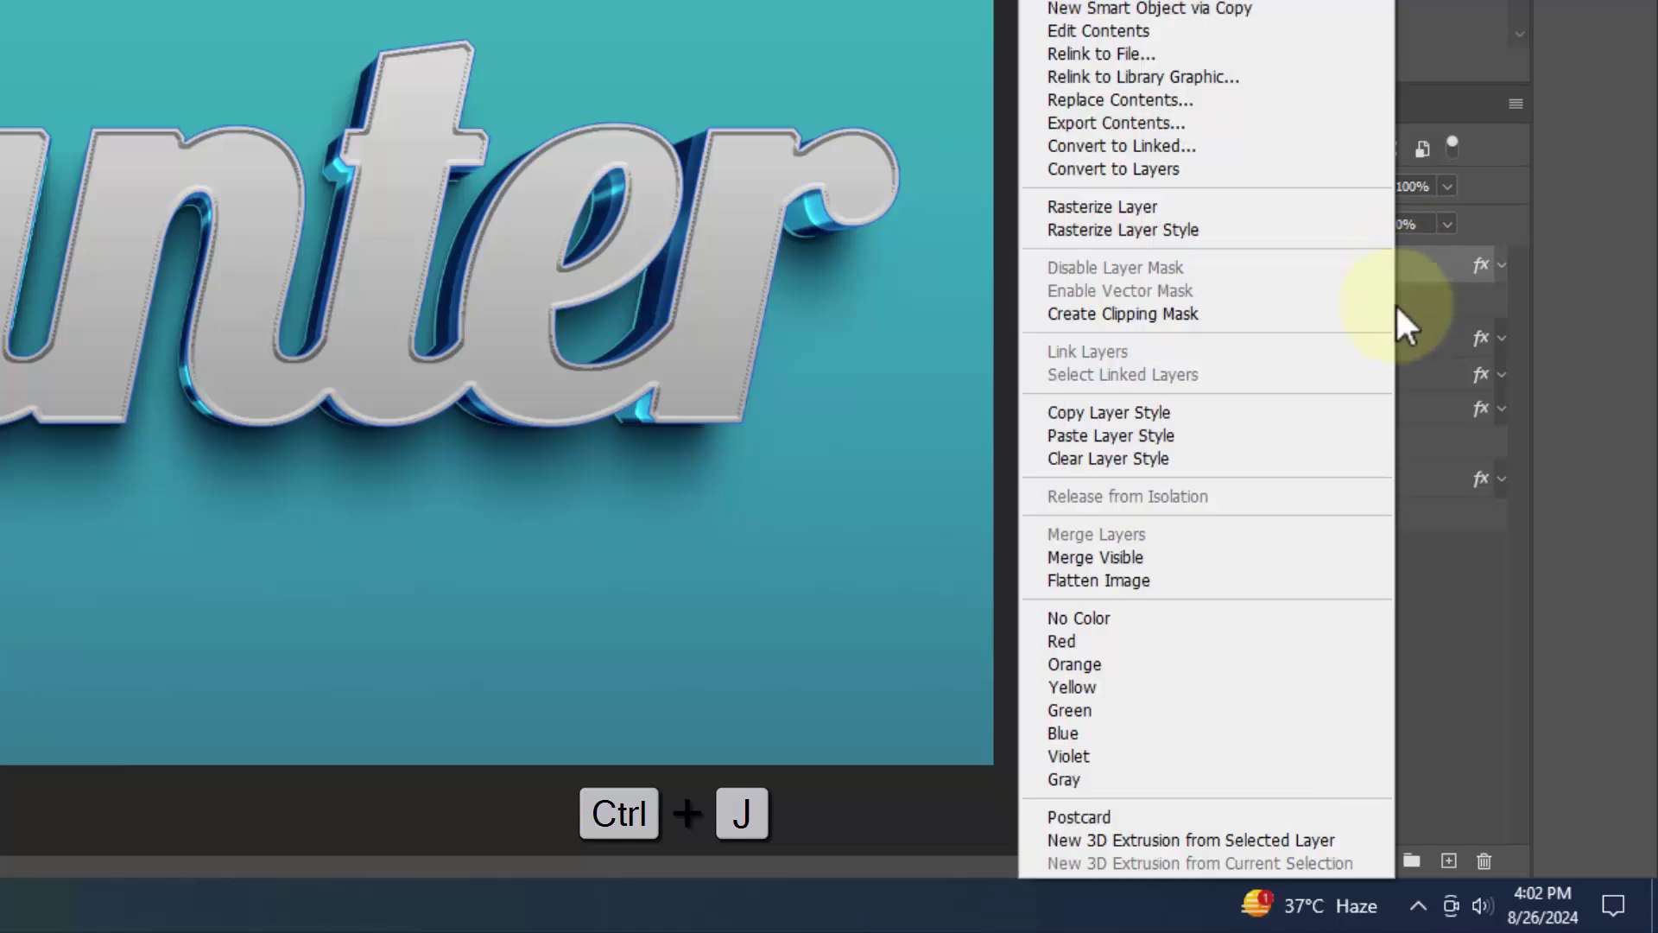
{"action": "left_click", "coordinate": [1259, 458]}
Step: Rename the duplicated layer as "Change your text from here"
{"action": "double_click", "coordinate": [1330, 268]}
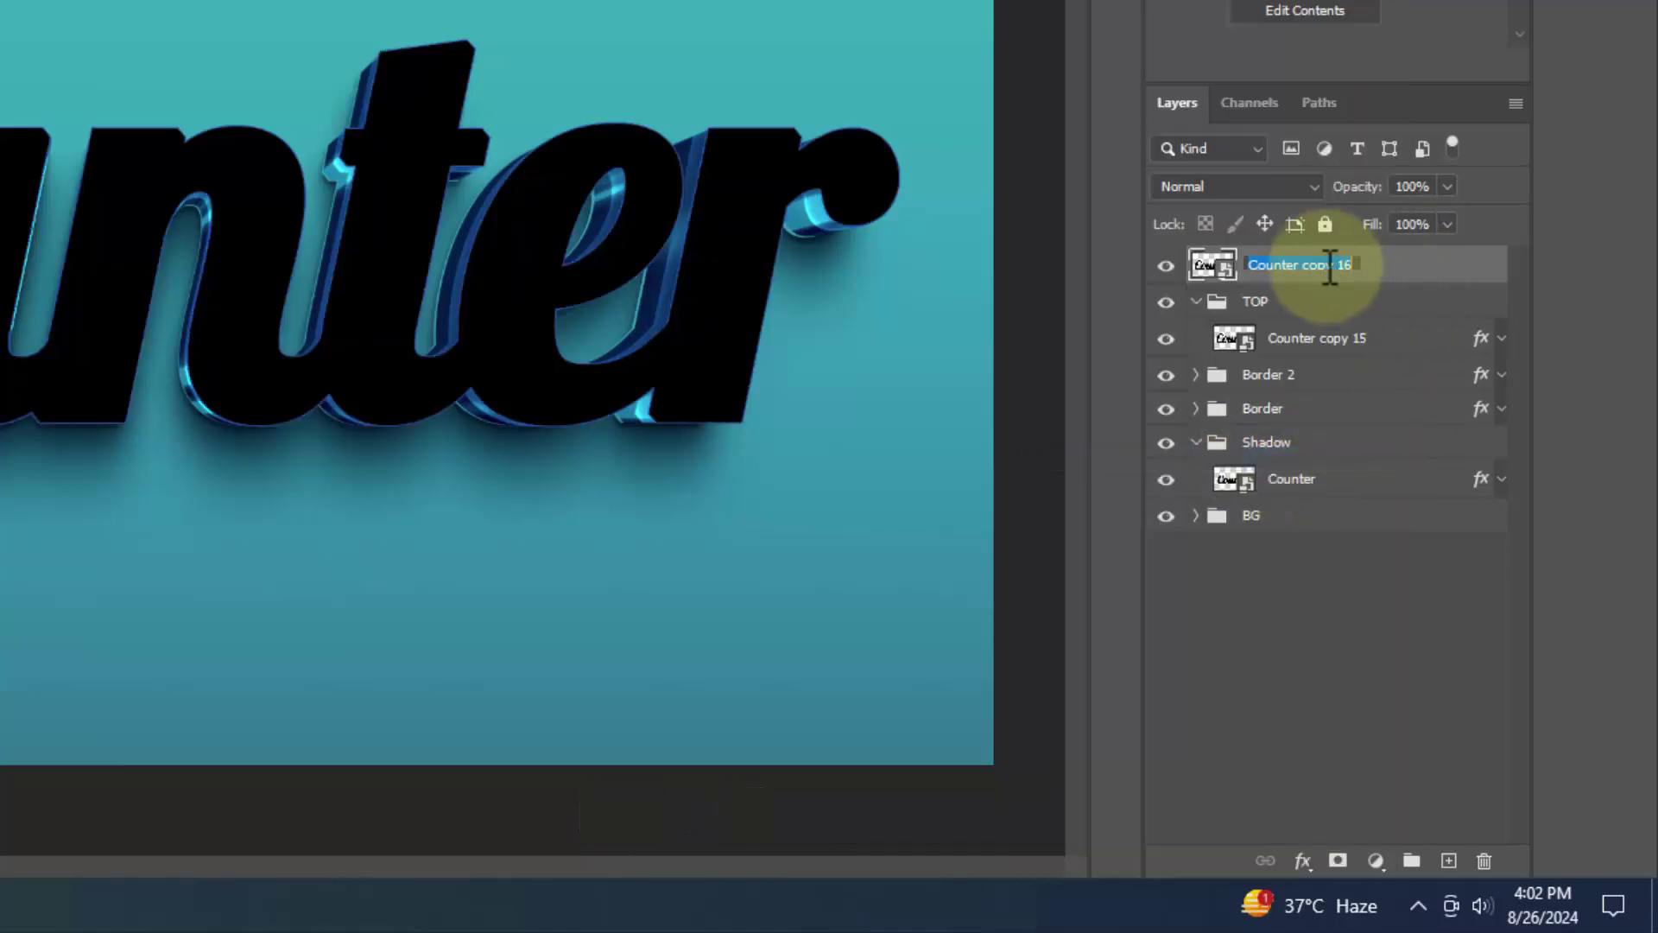
{"action": "type", "text": "C"}
{"action": "type", "text": "hange your text from here"}
{"action": "key", "text": "Return"}
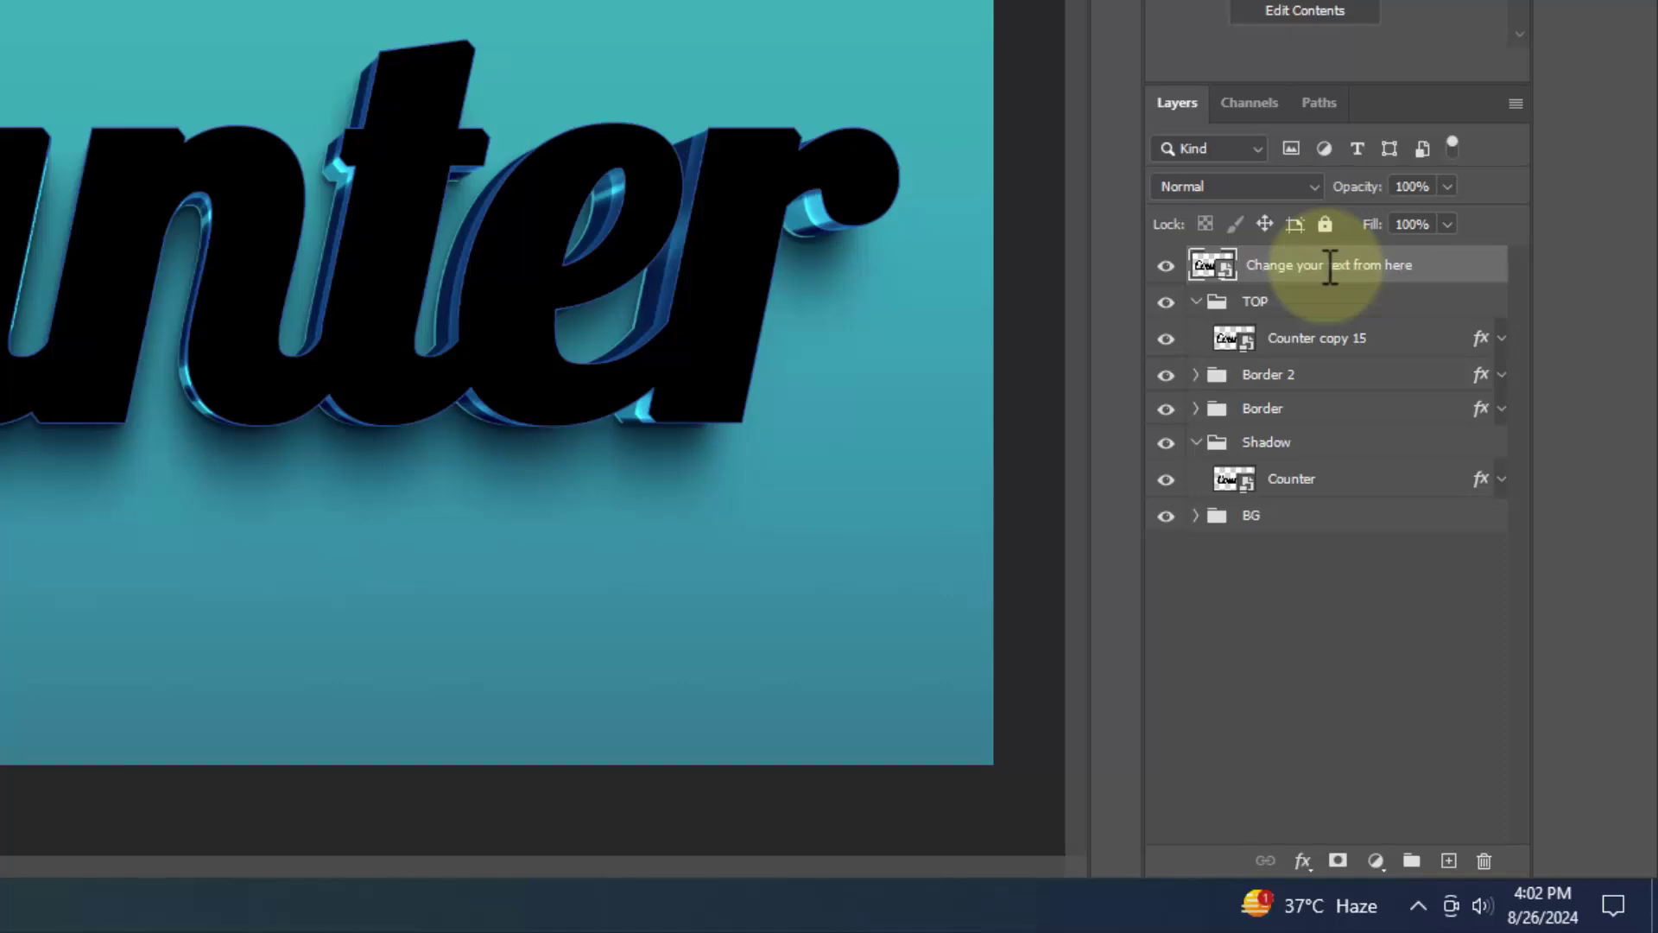
Step: Set the opacity of the "Change your text from here" layer to 0% and hide the layer
{"action": "left_click", "coordinate": [1447, 187]}
{"action": "left_click_drag", "start_coordinate": [1429, 216], "coordinate": [1324, 216]}
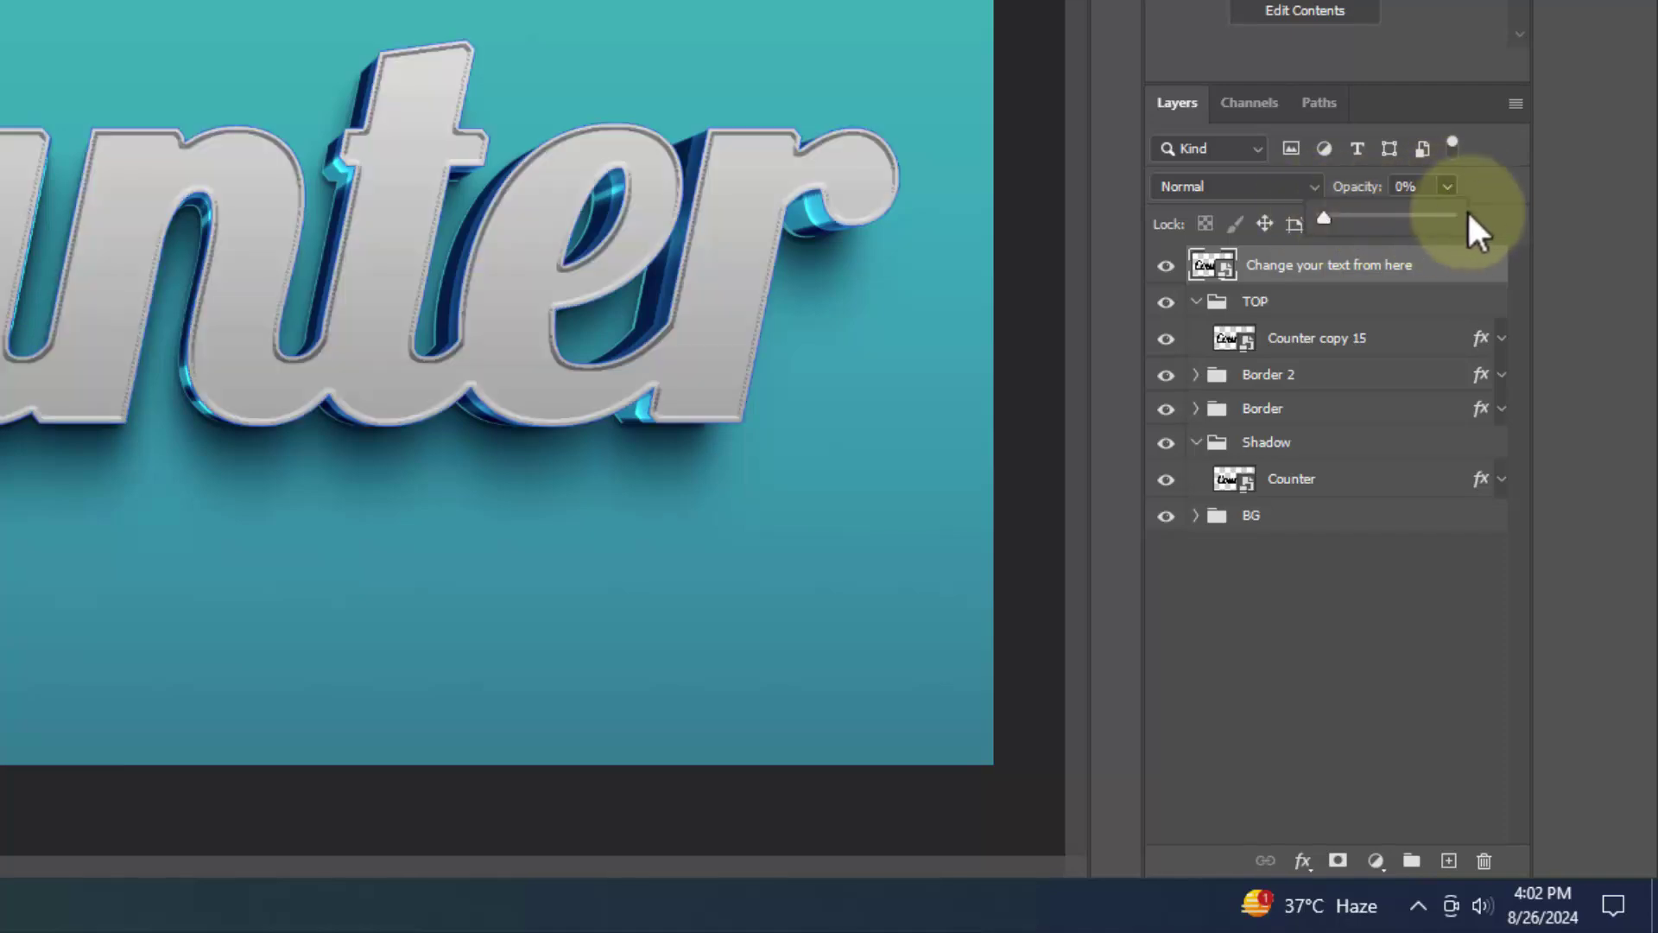
{"action": "left_click_drag", "start_coordinate": [1450, 227], "coordinate": [1170, 280]}
{"action": "left_click", "coordinate": [1166, 266]}
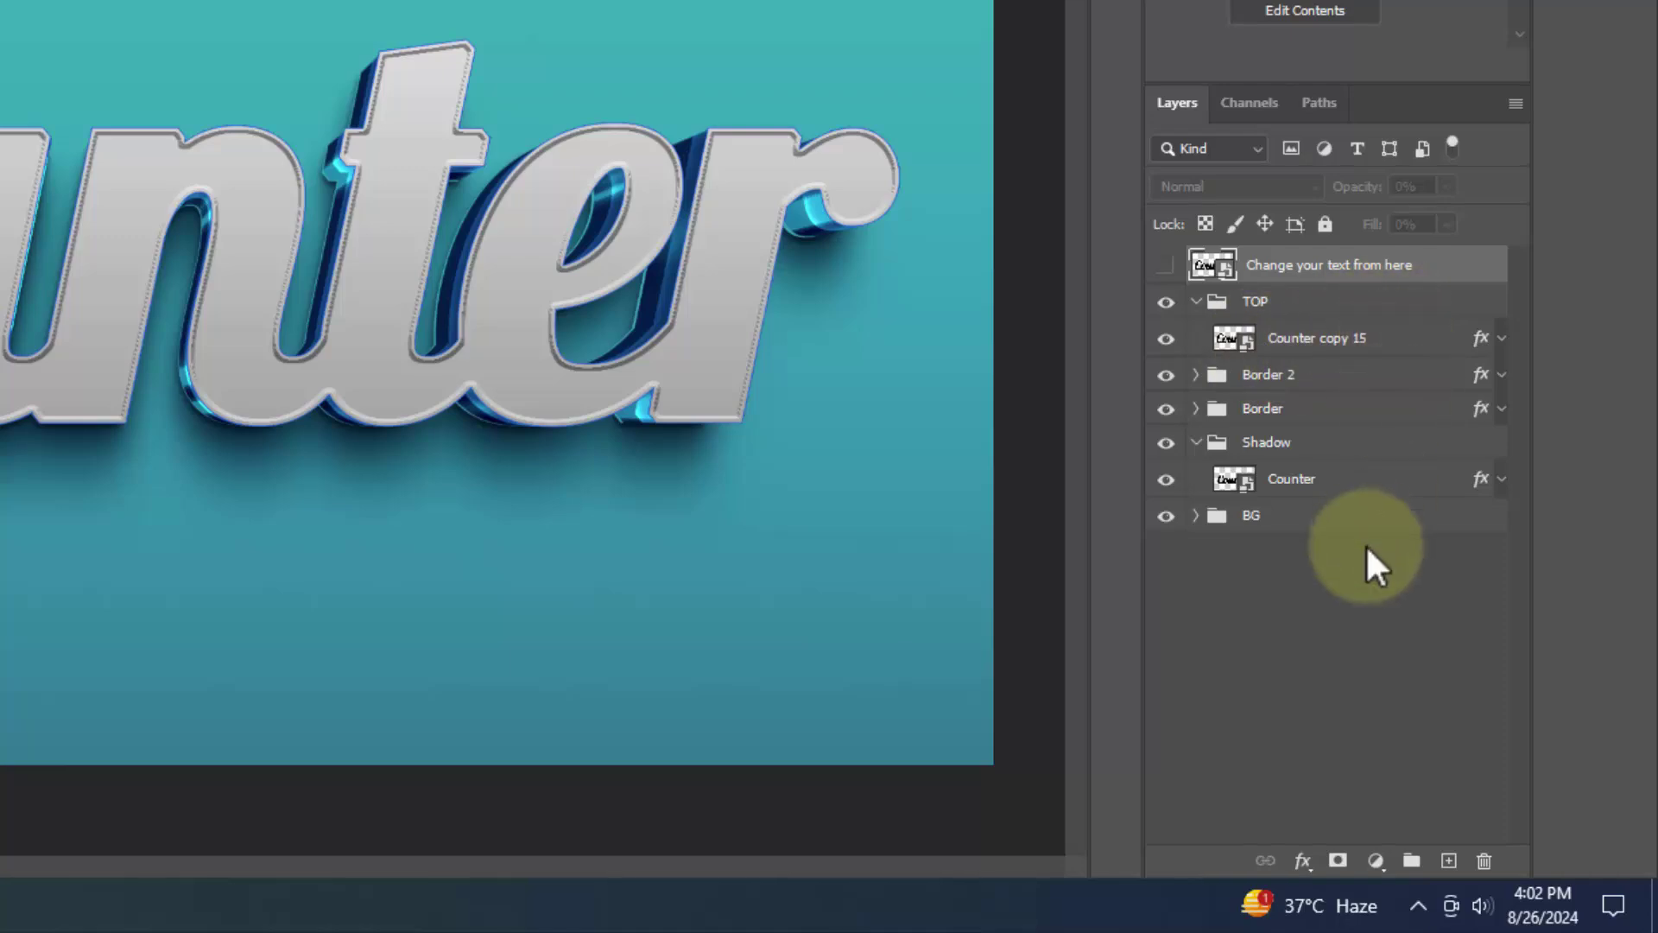
Step: Select all layers, put them in a new group and start the group's name with "3d"
{"action": "key", "text": "ctrl+alt+a"}
{"action": "left_click", "coordinate": [1411, 860]}
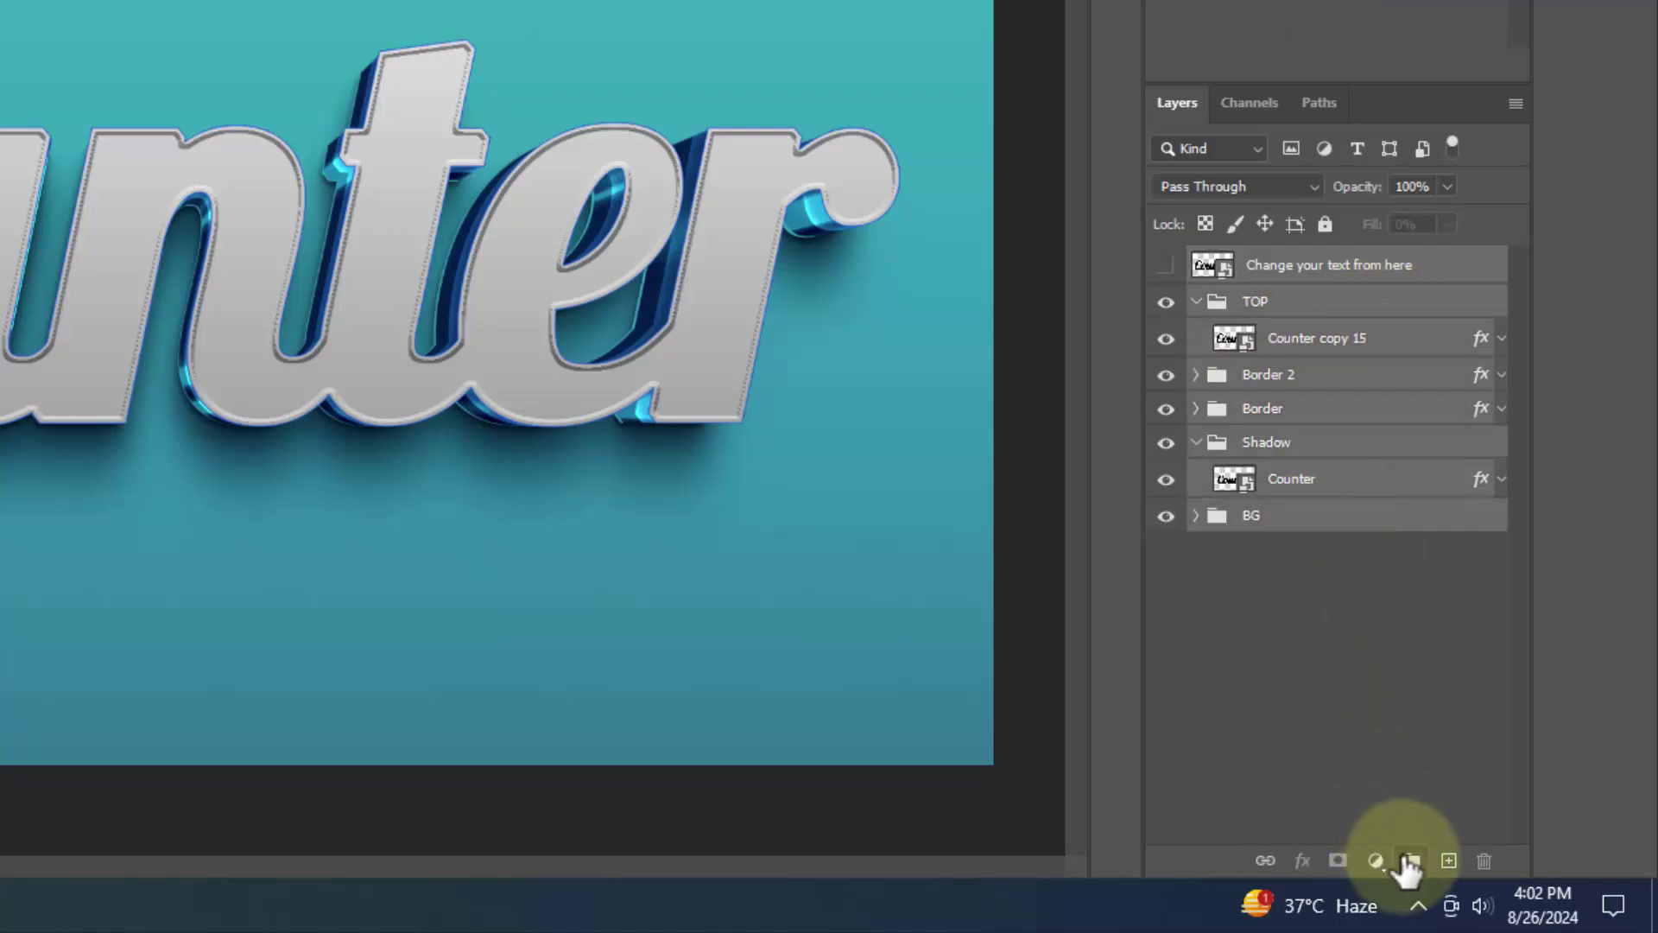
{"action": "double_click", "coordinate": [1270, 263]}
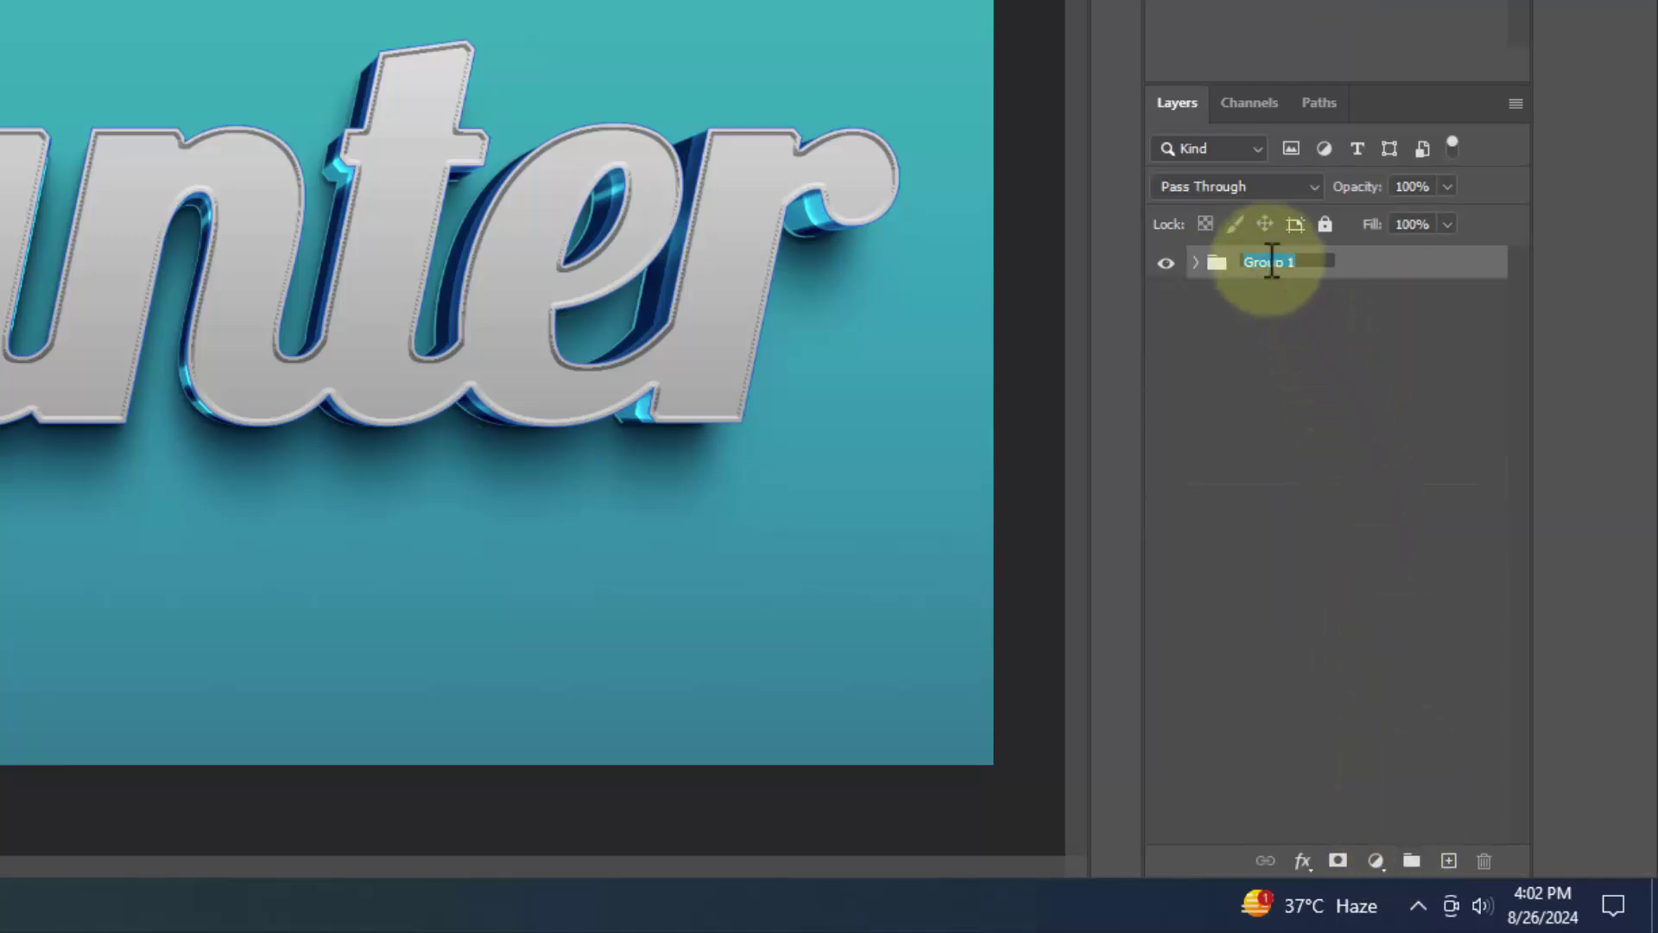
{"action": "type", "text": "3d"}
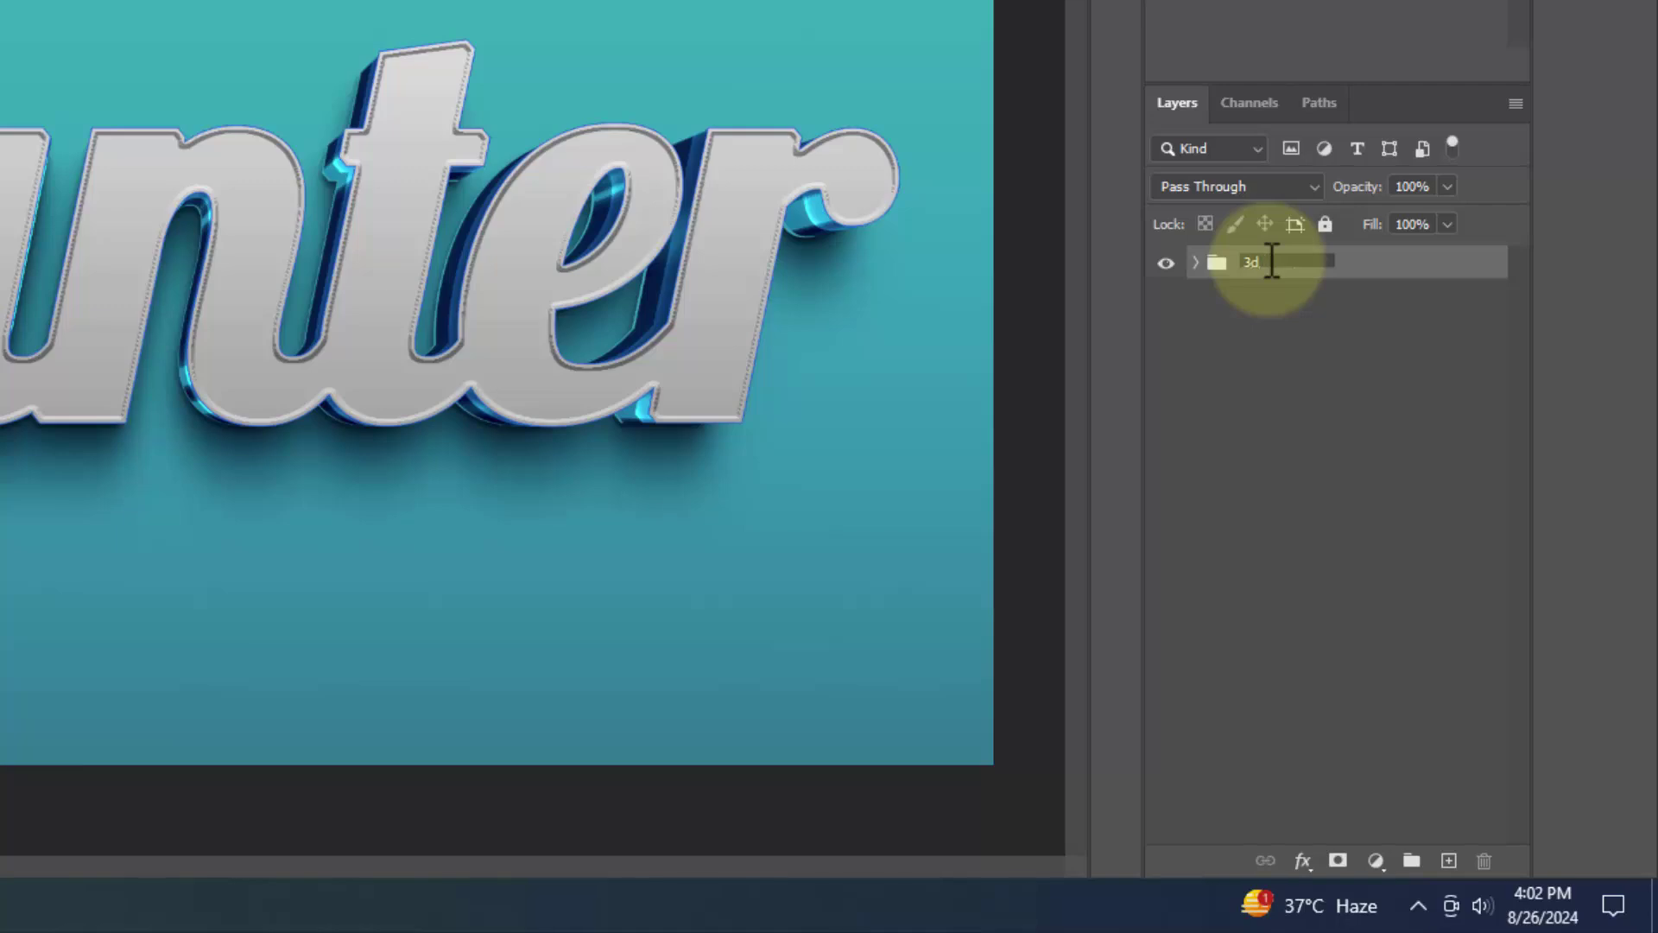